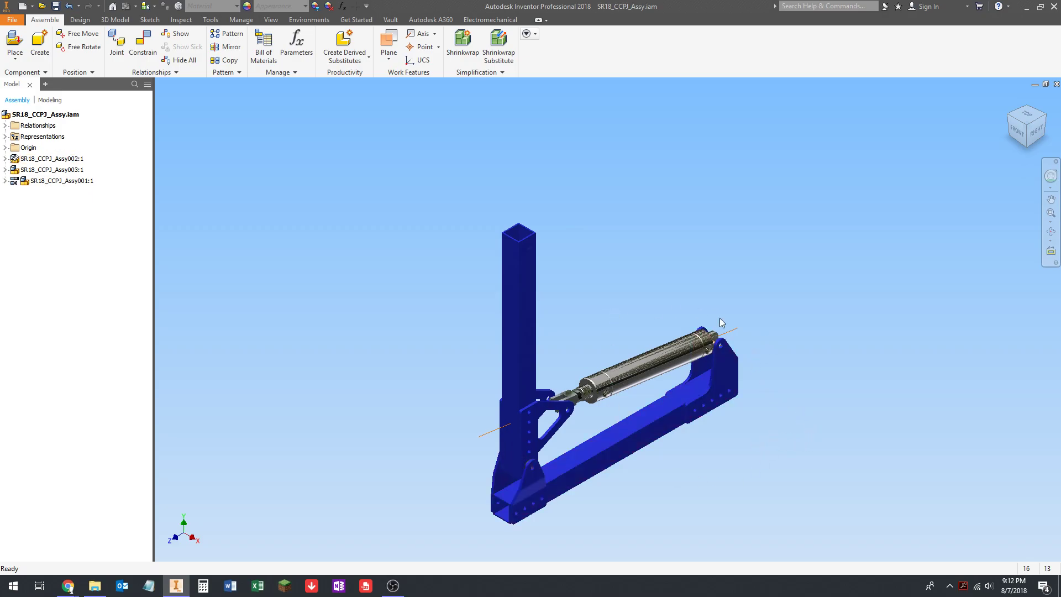
- Examine the arm's lower pivot and the bracket holes around the cylinder's rod clevis
{"action": "scroll", "coordinate": [743, 348], "scroll_direction": "up", "scroll_amount": 3}
{"action": "middle_click_drag", "start_coordinate": [741, 356], "coordinate": [767, 251]}
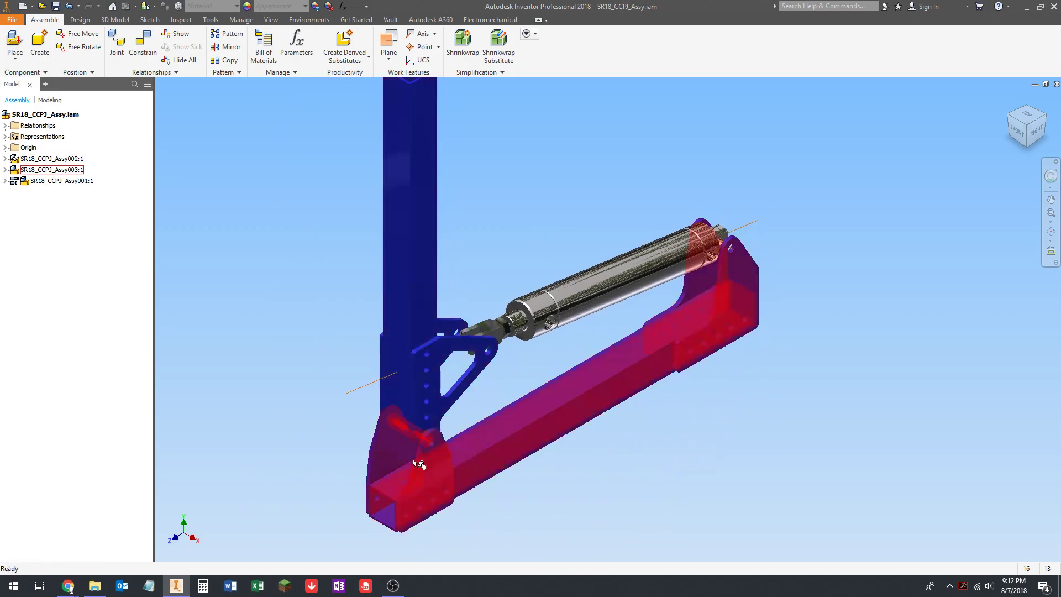
{"action": "scroll", "coordinate": [384, 397], "scroll_direction": "up", "scroll_amount": 4}
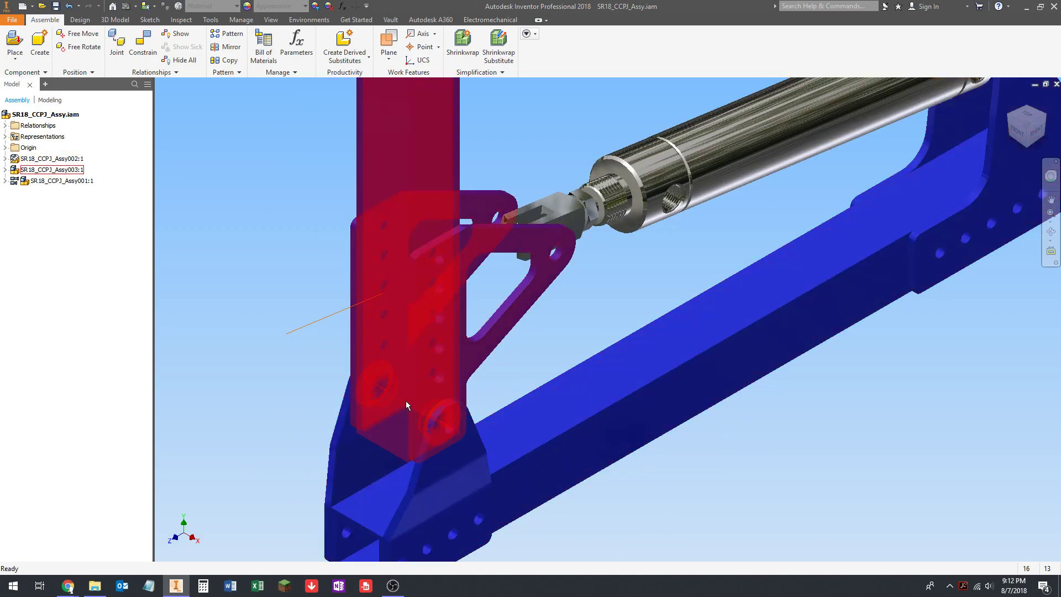
{"action": "scroll", "coordinate": [449, 426], "scroll_direction": "down", "scroll_amount": 4}
{"action": "middle_click_drag", "start_coordinate": [488, 391], "coordinate": [505, 425]}
{"action": "middle_click_drag", "start_coordinate": [535, 398], "coordinate": [492, 258], "text": "shift"}
{"action": "scroll", "coordinate": [516, 266], "scroll_direction": "up", "scroll_amount": 6}
{"action": "scroll", "coordinate": [467, 279], "scroll_direction": "down", "scroll_amount": 5}
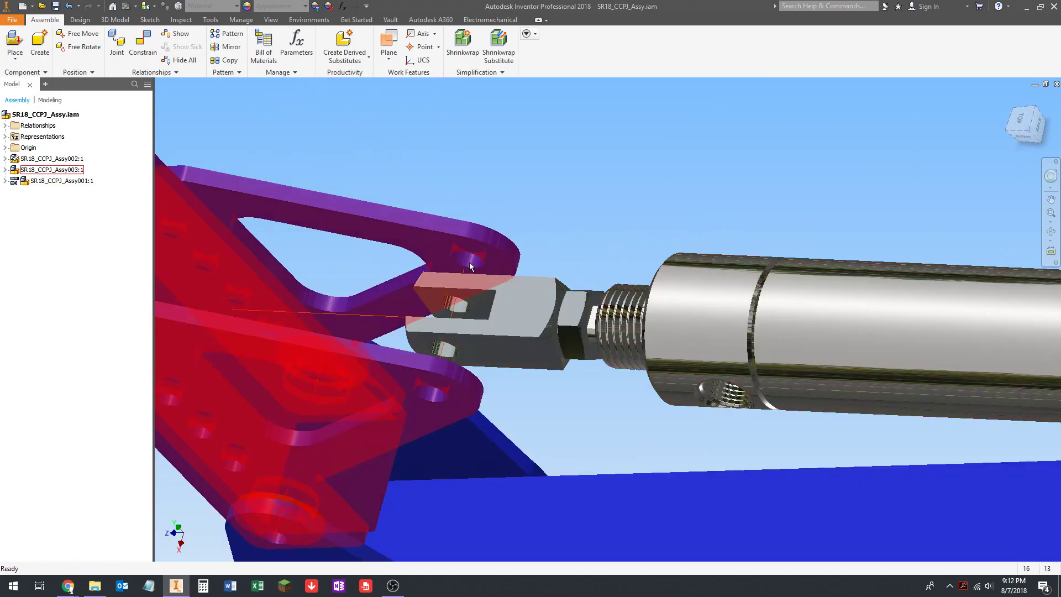
{"action": "scroll", "coordinate": [448, 327], "scroll_direction": "down", "scroll_amount": 6}
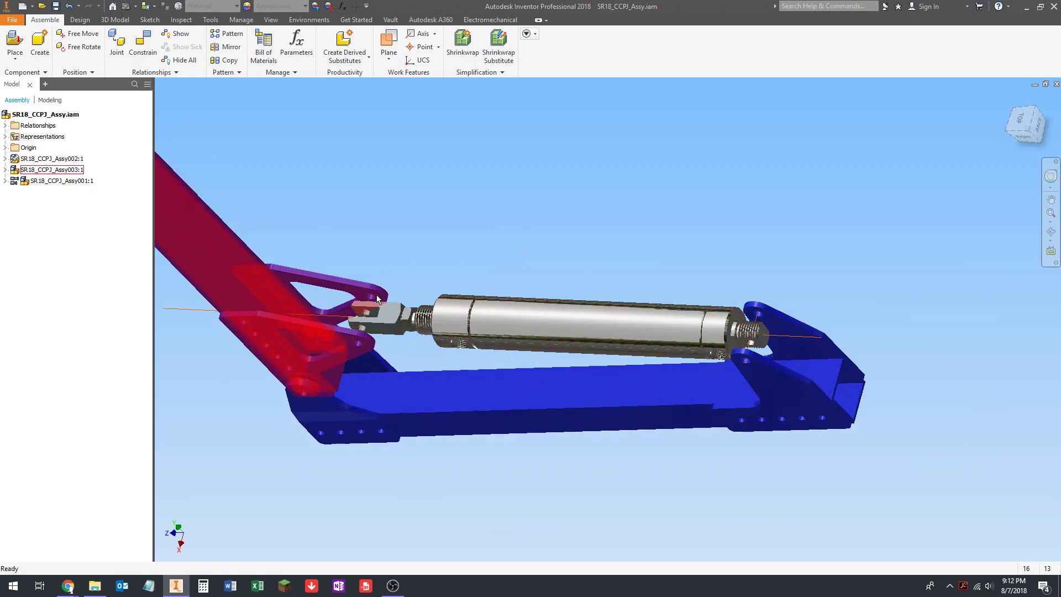
- Examine the threaded rear end of the cylinder between the base's rear mounting plates
{"action": "scroll", "coordinate": [365, 299], "scroll_direction": "down", "scroll_amount": 3}
{"action": "middle_click_drag", "start_coordinate": [387, 302], "coordinate": [423, 334], "text": "shift"}
{"action": "scroll", "coordinate": [510, 316], "scroll_direction": "up", "scroll_amount": 6}
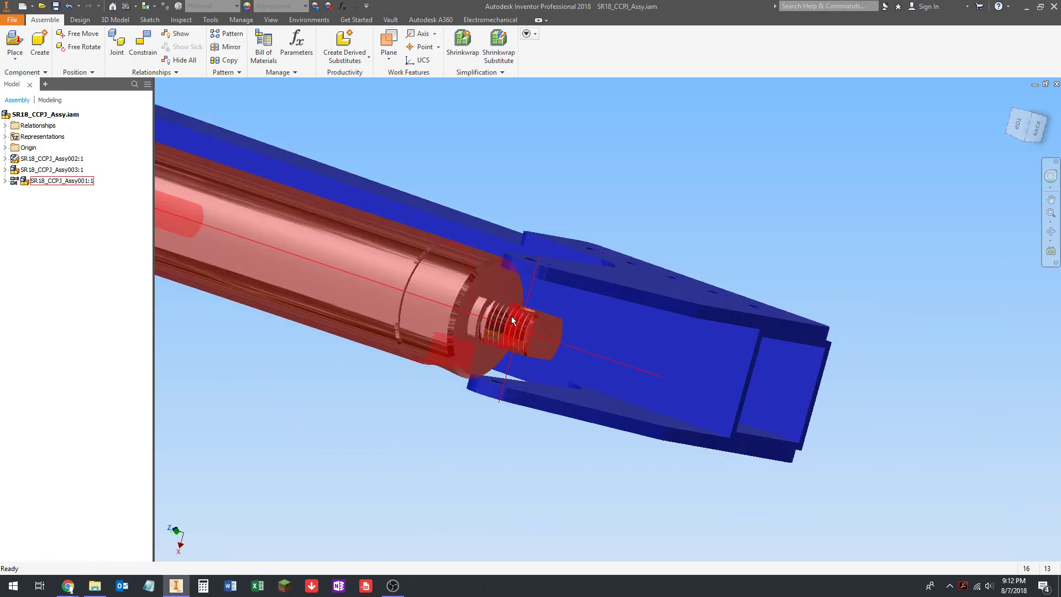
{"action": "middle_click_drag", "start_coordinate": [510, 316], "coordinate": [538, 266], "text": "shift"}
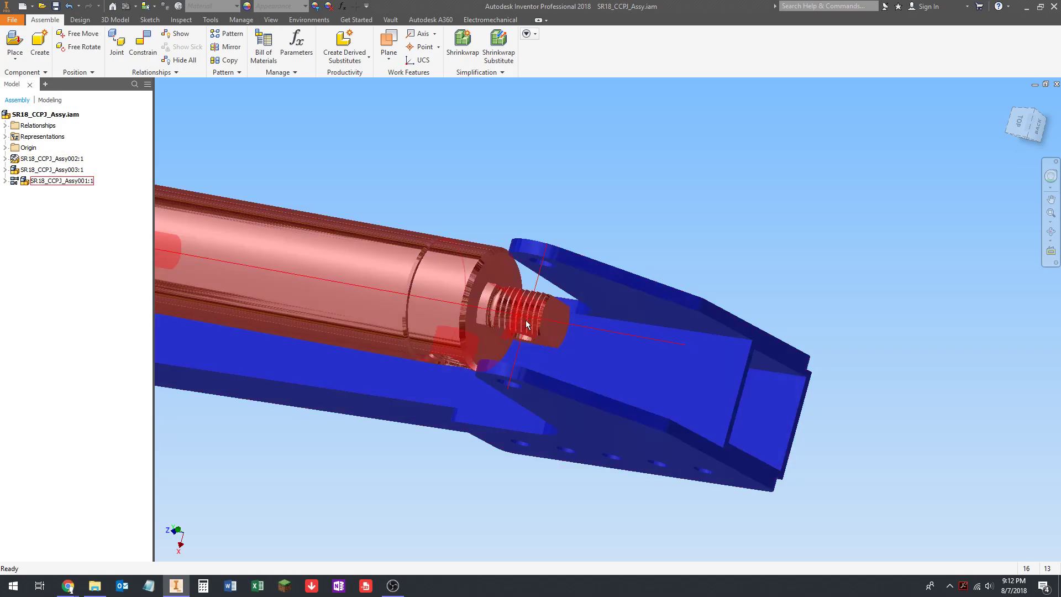
{"action": "scroll", "coordinate": [466, 347], "scroll_direction": "down", "scroll_amount": 3}
{"action": "middle_click_drag", "start_coordinate": [466, 347], "coordinate": [503, 357], "text": "shift"}
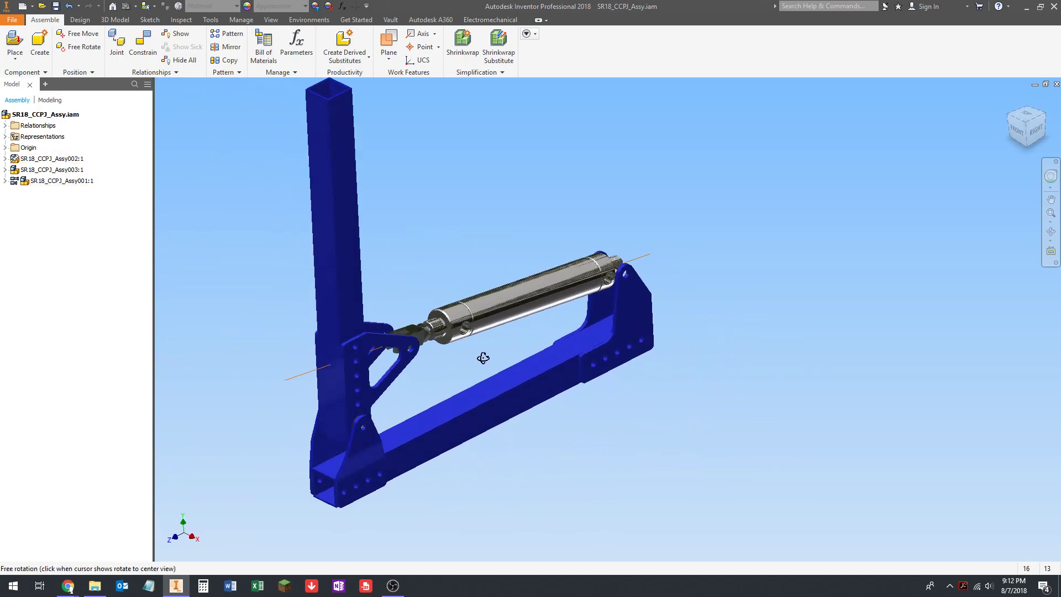
- Examine the bolt holes in the base's front pivot plates and the arm's triangular brackets
{"action": "scroll", "coordinate": [383, 323], "scroll_direction": "up", "scroll_amount": 5}
{"action": "scroll", "coordinate": [383, 323], "scroll_direction": "down", "scroll_amount": 5}
{"action": "middle_click_drag", "start_coordinate": [679, 337], "coordinate": [557, 424], "text": "shift"}
{"action": "scroll", "coordinate": [435, 497], "scroll_direction": "up", "scroll_amount": 5}
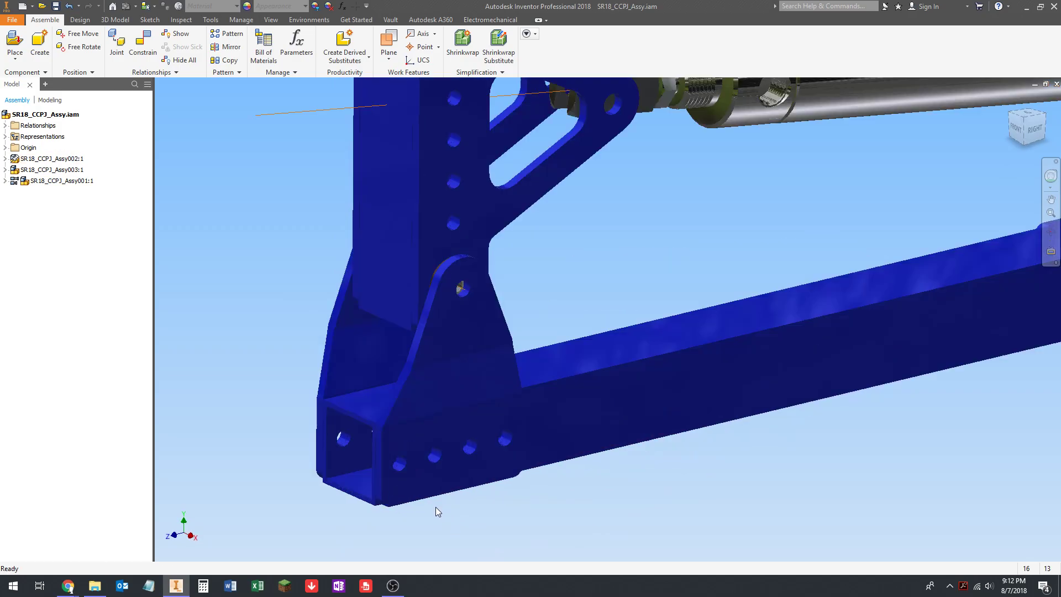
{"action": "scroll", "coordinate": [477, 449], "scroll_direction": "down", "scroll_amount": 5}
{"action": "middle_click_drag", "start_coordinate": [476, 449], "coordinate": [458, 424]}
{"action": "scroll", "coordinate": [409, 337], "scroll_direction": "up", "scroll_amount": 5}
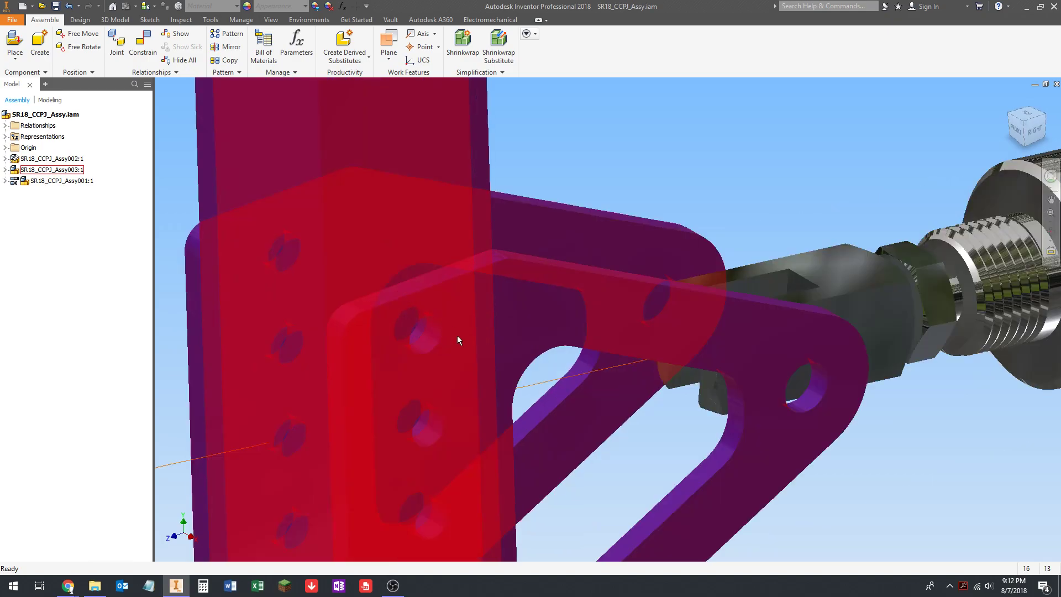
{"action": "scroll", "coordinate": [459, 340], "scroll_direction": "down", "scroll_amount": 6}
{"action": "middle_click_drag", "start_coordinate": [508, 394], "coordinate": [635, 381]}
- Examine the cylinder's rear port and its clearance to the rear mounting plate, ending in the home view
{"action": "scroll", "coordinate": [464, 346], "scroll_direction": "down", "scroll_amount": 8}
{"action": "scroll", "coordinate": [490, 340], "scroll_direction": "up", "scroll_amount": 7}
{"action": "scroll", "coordinate": [644, 389], "scroll_direction": "up", "scroll_amount": 5}
{"action": "scroll", "coordinate": [644, 388], "scroll_direction": "down", "scroll_amount": 4}
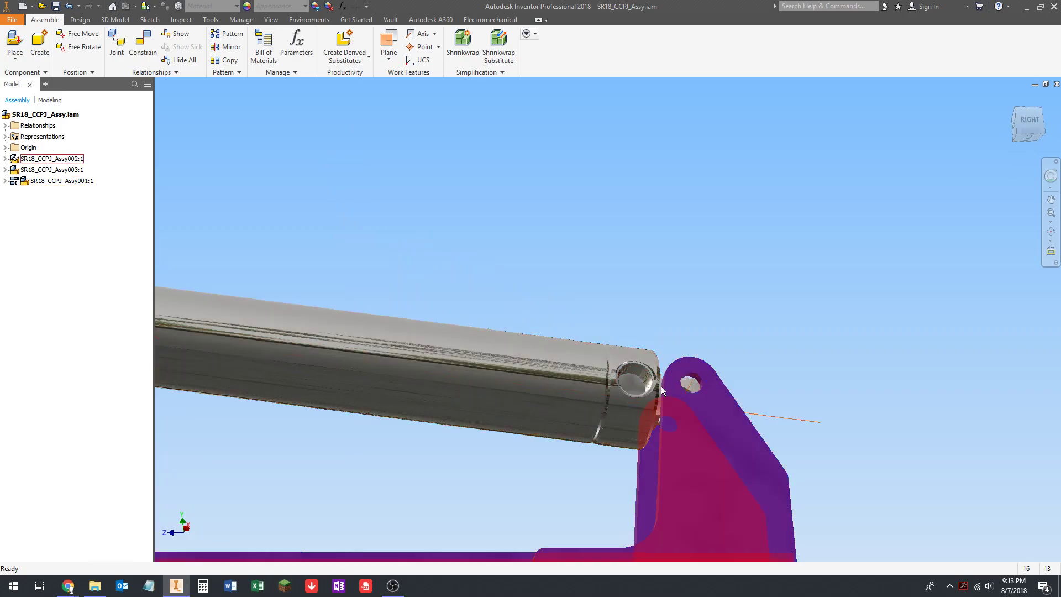
{"action": "scroll", "coordinate": [622, 353], "scroll_direction": "up", "scroll_amount": 6}
{"action": "scroll", "coordinate": [615, 348], "scroll_direction": "down", "scroll_amount": 2}
{"action": "middle_click_drag", "start_coordinate": [615, 348], "coordinate": [628, 348], "text": "shift"}
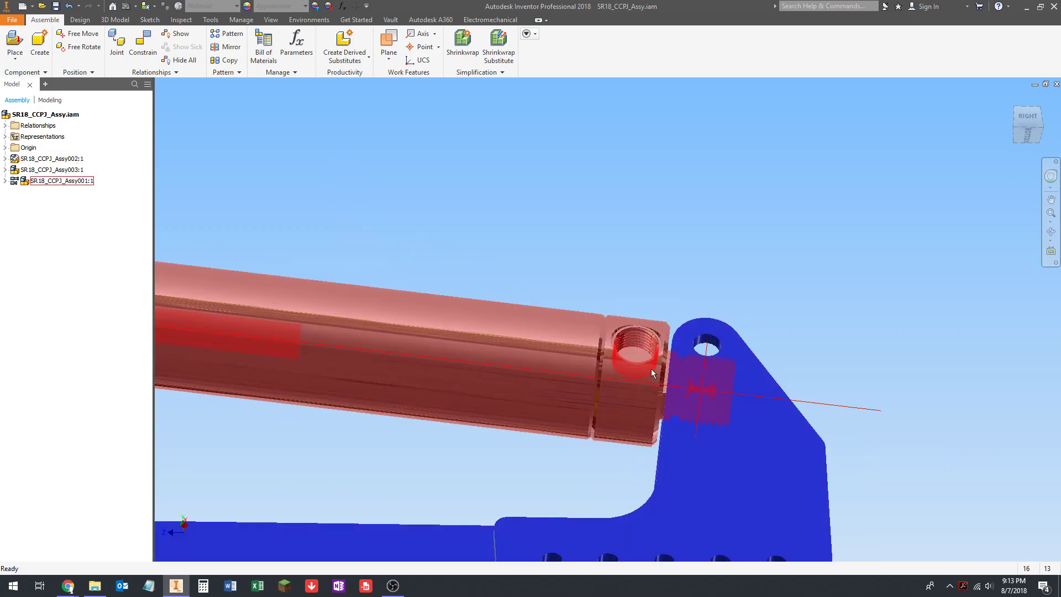
{"action": "scroll", "coordinate": [659, 340], "scroll_direction": "up", "scroll_amount": 5}
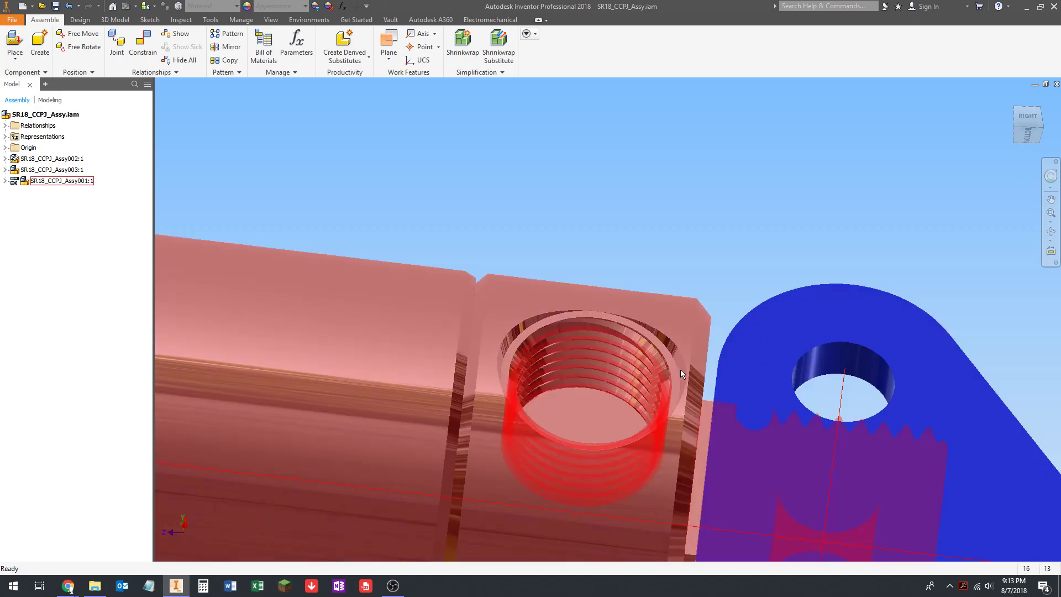
{"action": "scroll", "coordinate": [694, 378], "scroll_direction": "down", "scroll_amount": 6}
{"action": "middle_click_drag", "start_coordinate": [619, 338], "coordinate": [588, 423], "text": "shift"}
{"action": "scroll", "coordinate": [649, 378], "scroll_direction": "up", "scroll_amount": 5}
{"action": "scroll", "coordinate": [685, 381], "scroll_direction": "down", "scroll_amount": 7}
{"action": "key", "text": "F6"}
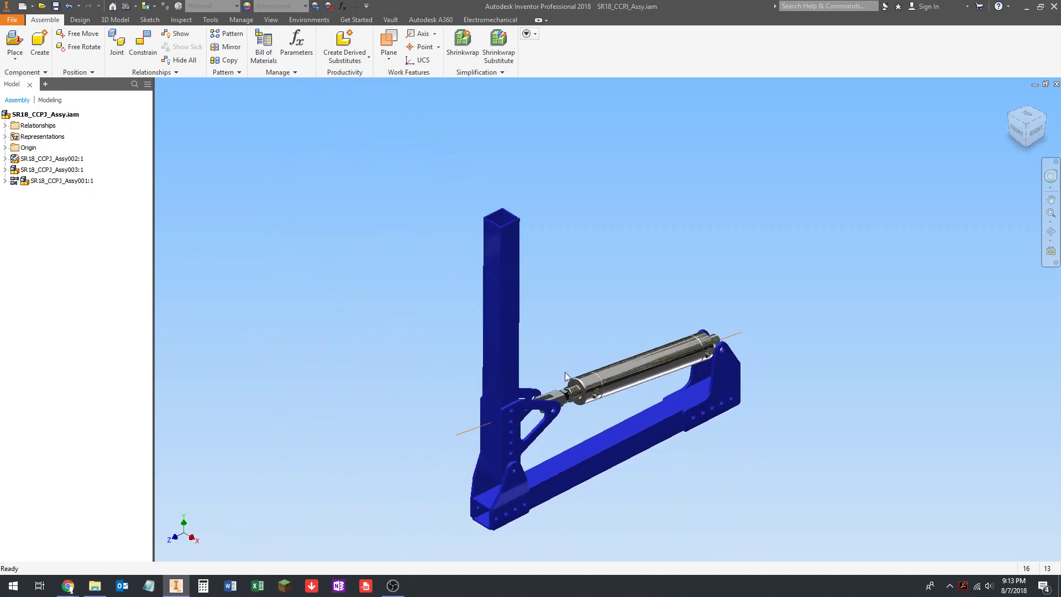
- Measure the thickness of the base's front pivot plate beside the pivot hole
{"action": "scroll", "coordinate": [531, 479], "scroll_direction": "up", "scroll_amount": 6}
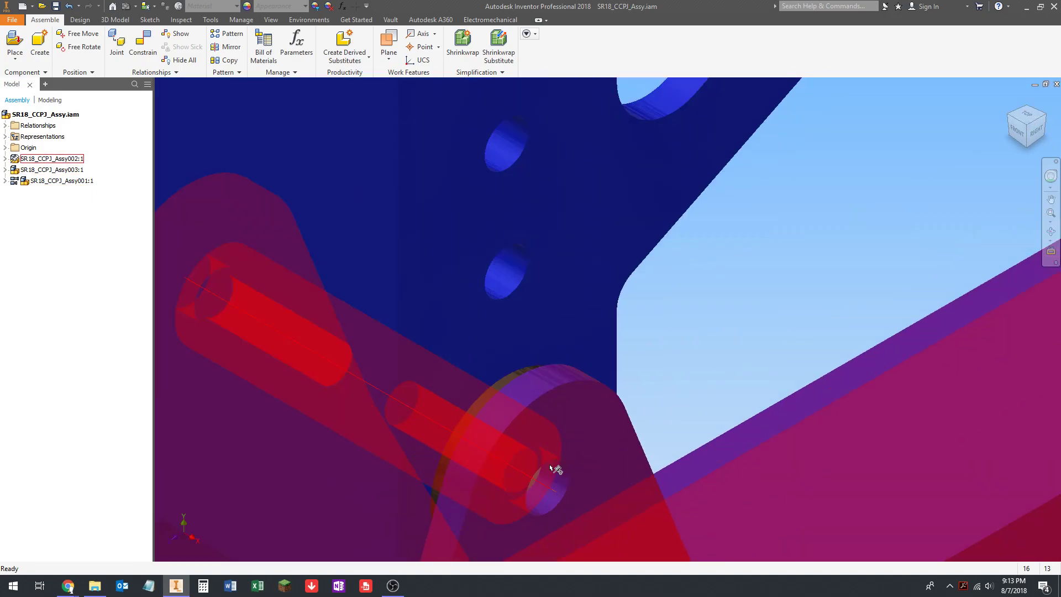
{"action": "scroll", "coordinate": [541, 453], "scroll_direction": "down", "scroll_amount": 3}
{"action": "scroll", "coordinate": [530, 431], "scroll_direction": "up", "scroll_amount": 3}
{"action": "scroll", "coordinate": [520, 325], "scroll_direction": "up", "scroll_amount": 2}
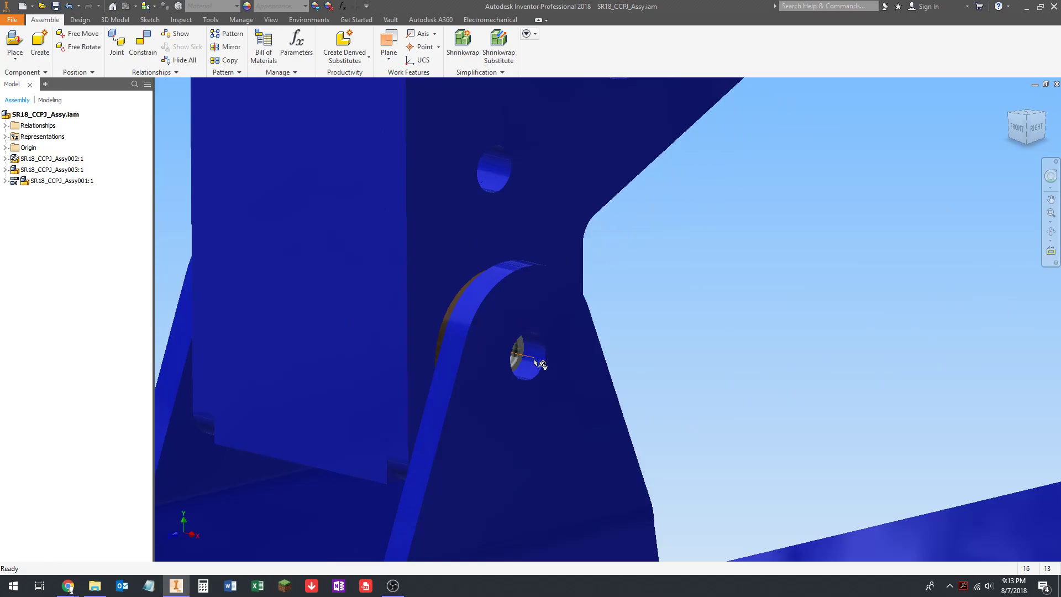
{"action": "key", "text": "m"}
{"action": "left_click", "coordinate": [451, 426]}
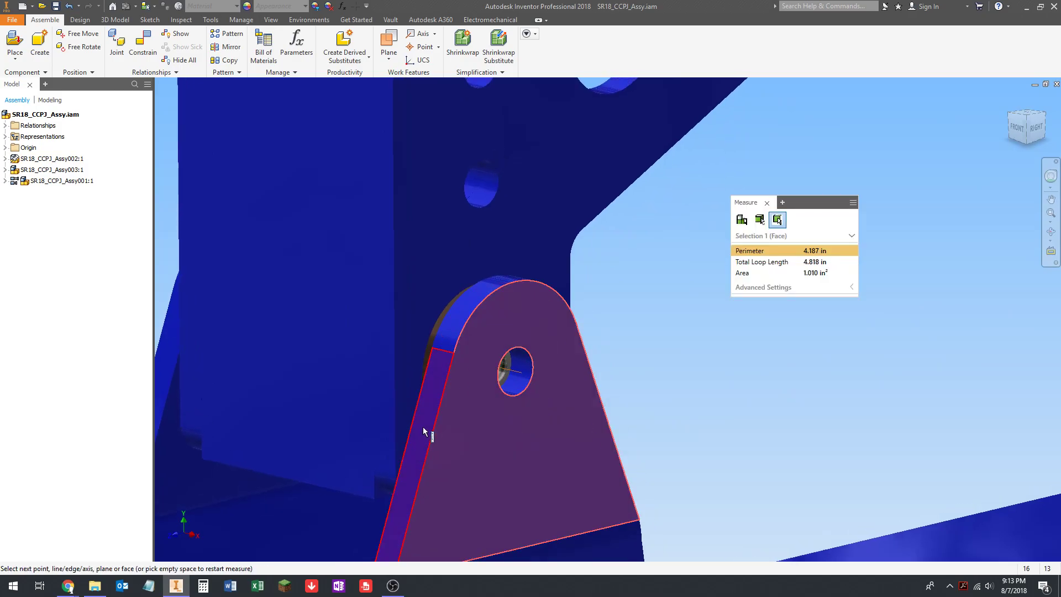
{"action": "left_click", "coordinate": [416, 414]}
{"action": "middle_click_drag", "start_coordinate": [484, 422], "coordinate": [573, 409]}
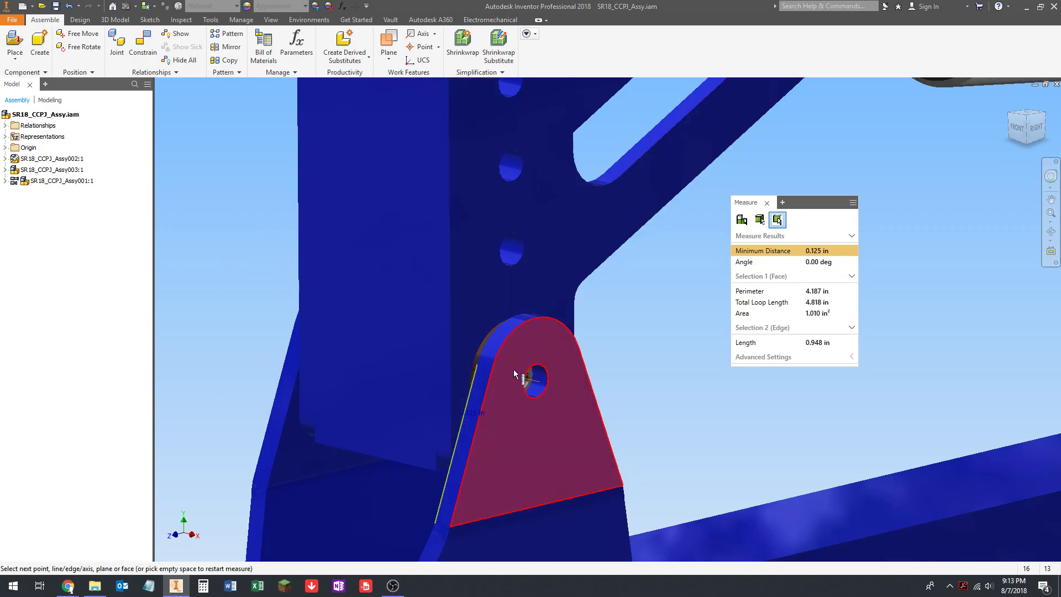
{"action": "scroll", "coordinate": [508, 399], "scroll_direction": "down", "scroll_amount": 2}
{"action": "scroll", "coordinate": [508, 399], "scroll_direction": "up", "scroll_amount": 3}
{"action": "scroll", "coordinate": [551, 378], "scroll_direction": "down", "scroll_amount": 4}
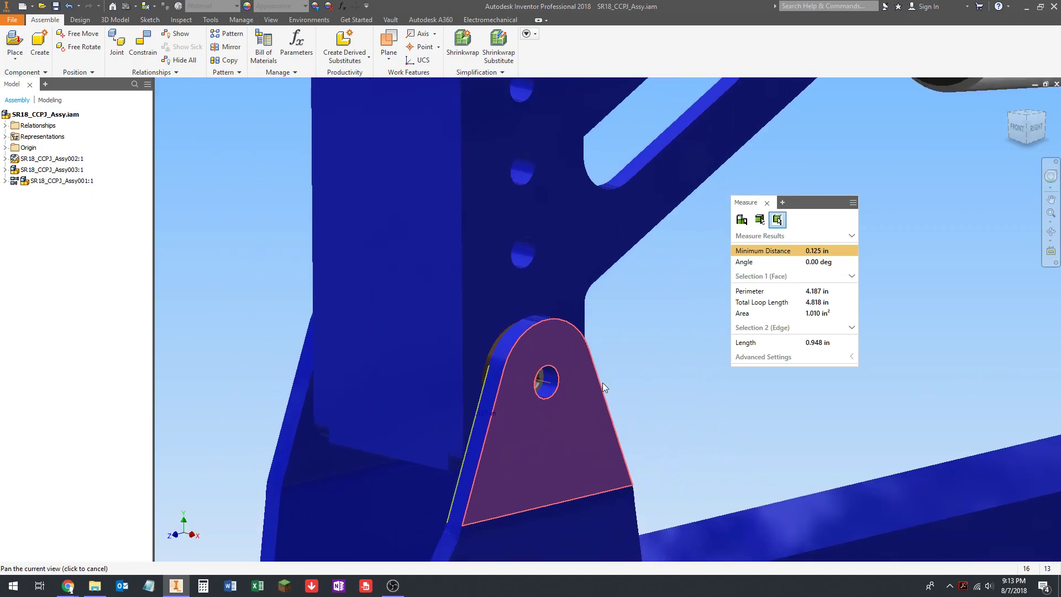
{"action": "key", "text": "Escape"}
- Examine the lower pivot hole and the threaded pivot shaft between the base's front plates to see what screw it needs
{"action": "middle_click_drag", "start_coordinate": [621, 388], "coordinate": [585, 421]}
{"action": "scroll", "coordinate": [595, 365], "scroll_direction": "down", "scroll_amount": 3}
{"action": "scroll", "coordinate": [595, 338], "scroll_direction": "down", "scroll_amount": 3}
{"action": "scroll", "coordinate": [560, 422], "scroll_direction": "down", "scroll_amount": 1}
{"action": "scroll", "coordinate": [603, 425], "scroll_direction": "down", "scroll_amount": 2}
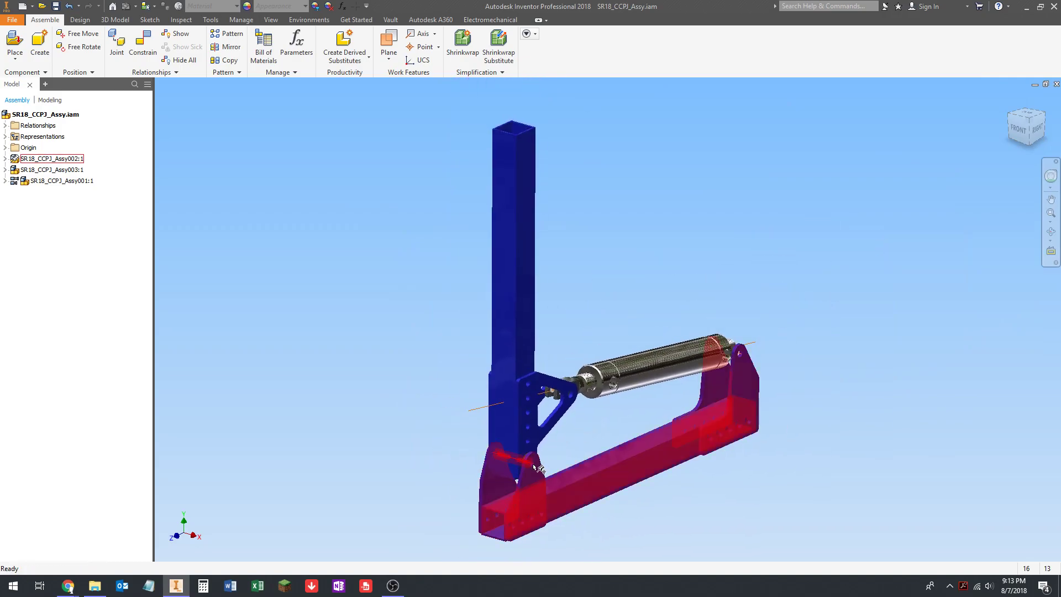
{"action": "scroll", "coordinate": [521, 455], "scroll_direction": "up", "scroll_amount": 4}
{"action": "scroll", "coordinate": [571, 445], "scroll_direction": "up", "scroll_amount": 2}
{"action": "scroll", "coordinate": [571, 444], "scroll_direction": "down", "scroll_amount": 2}
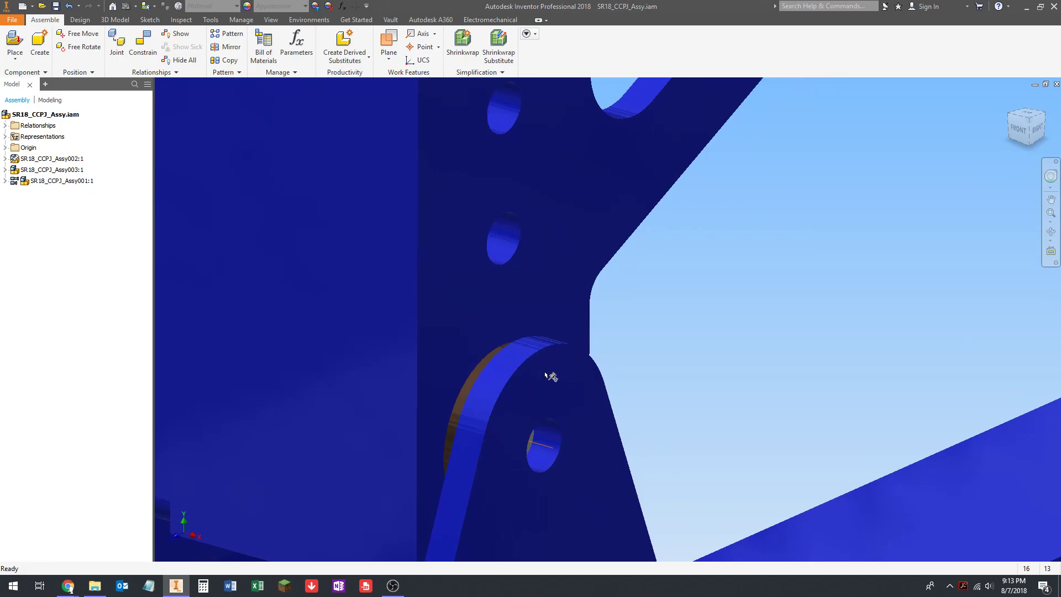
{"action": "scroll", "coordinate": [556, 445], "scroll_direction": "down", "scroll_amount": 2}
{"action": "middle_click_drag", "start_coordinate": [555, 445], "coordinate": [524, 392]}
{"action": "scroll", "coordinate": [540, 420], "scroll_direction": "down", "scroll_amount": 1}
{"action": "scroll", "coordinate": [487, 391], "scroll_direction": "down", "scroll_amount": 5}
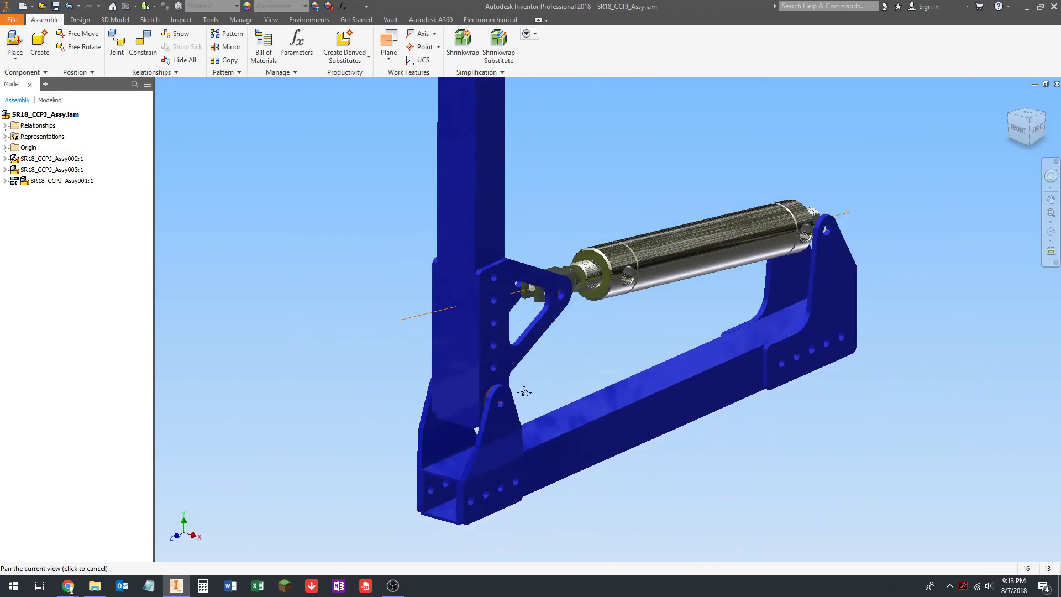
{"action": "scroll", "coordinate": [566, 405], "scroll_direction": "down", "scroll_amount": 5}
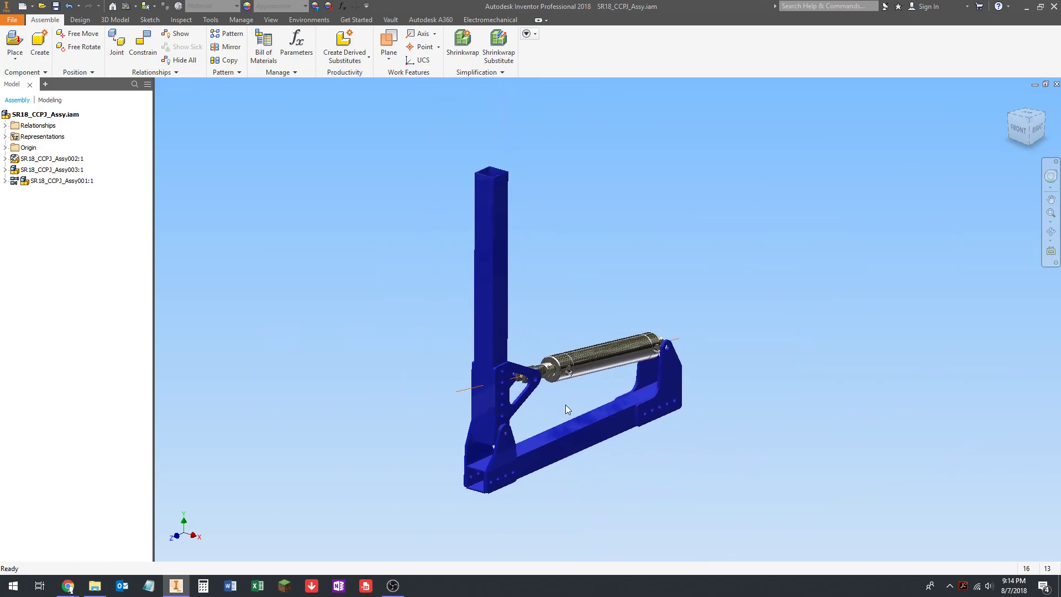
{"action": "scroll", "coordinate": [495, 440], "scroll_direction": "up", "scroll_amount": 6}
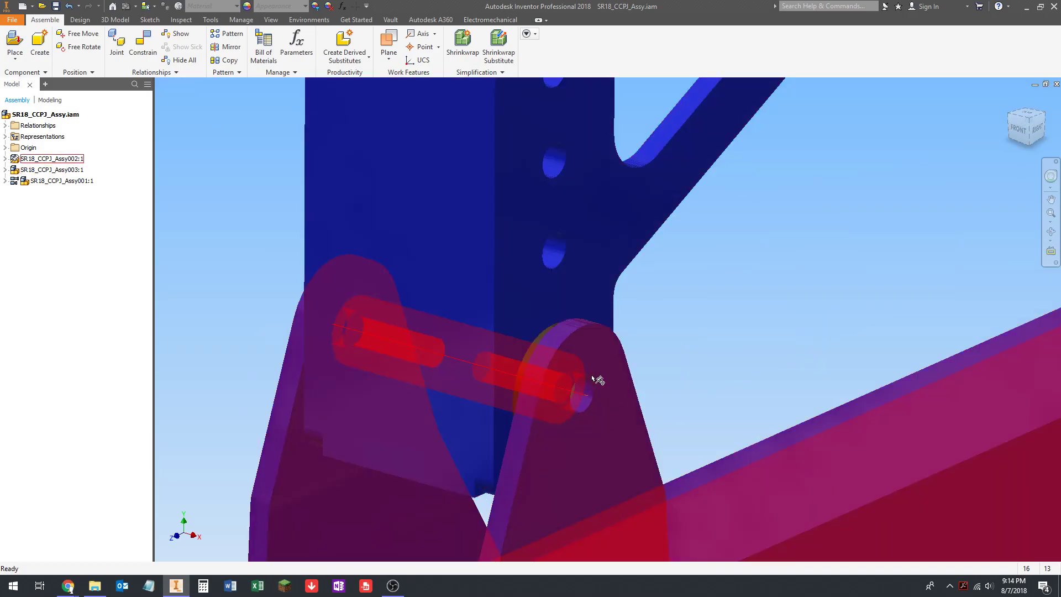
{"action": "scroll", "coordinate": [597, 379], "scroll_direction": "down", "scroll_amount": 6}
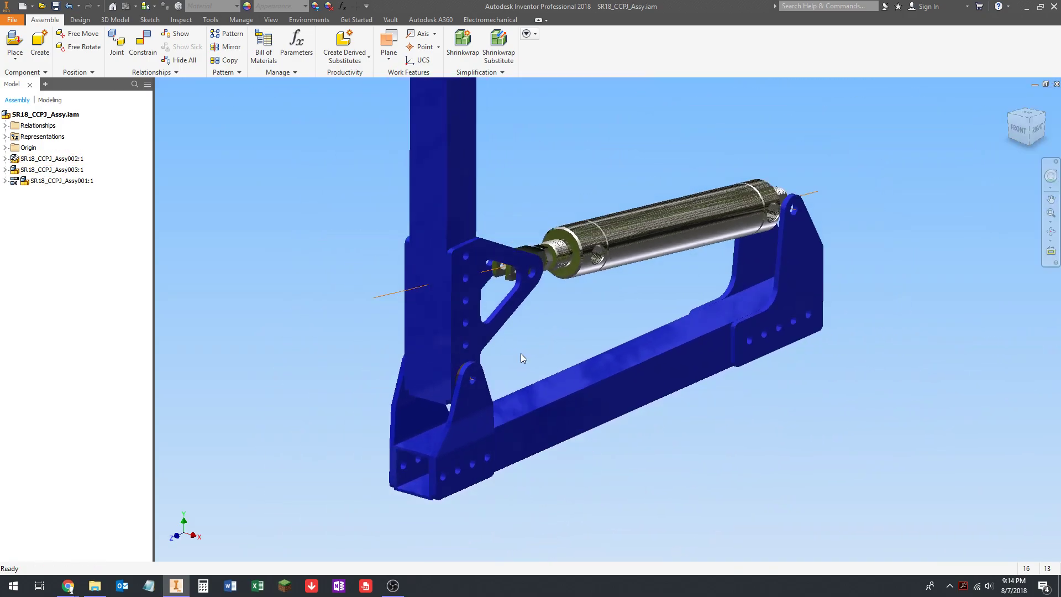
{"action": "scroll", "coordinate": [480, 386], "scroll_direction": "up", "scroll_amount": 3}
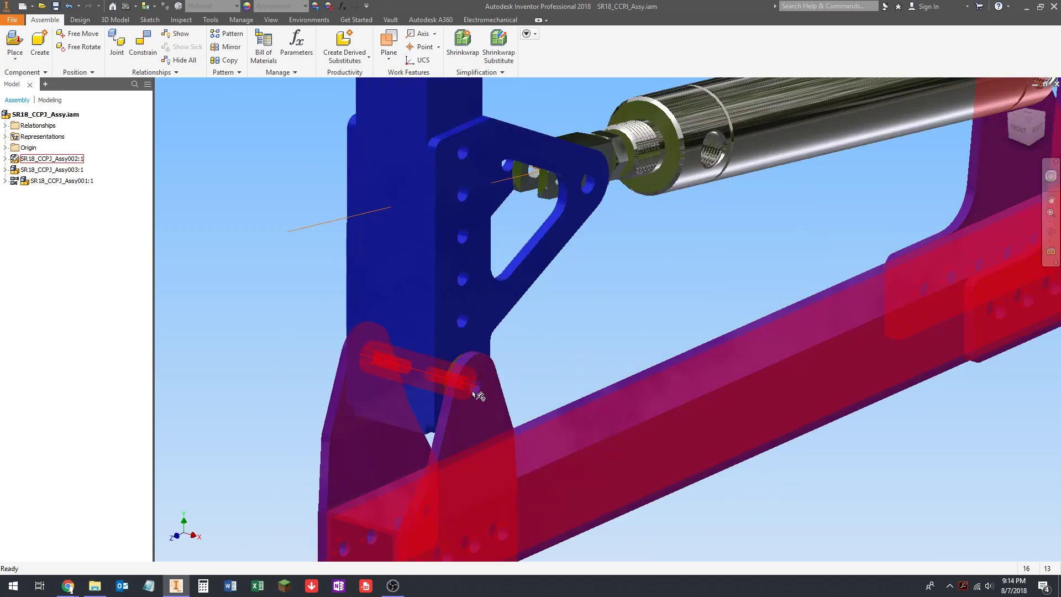
{"action": "scroll", "coordinate": [489, 381], "scroll_direction": "down", "scroll_amount": 3}
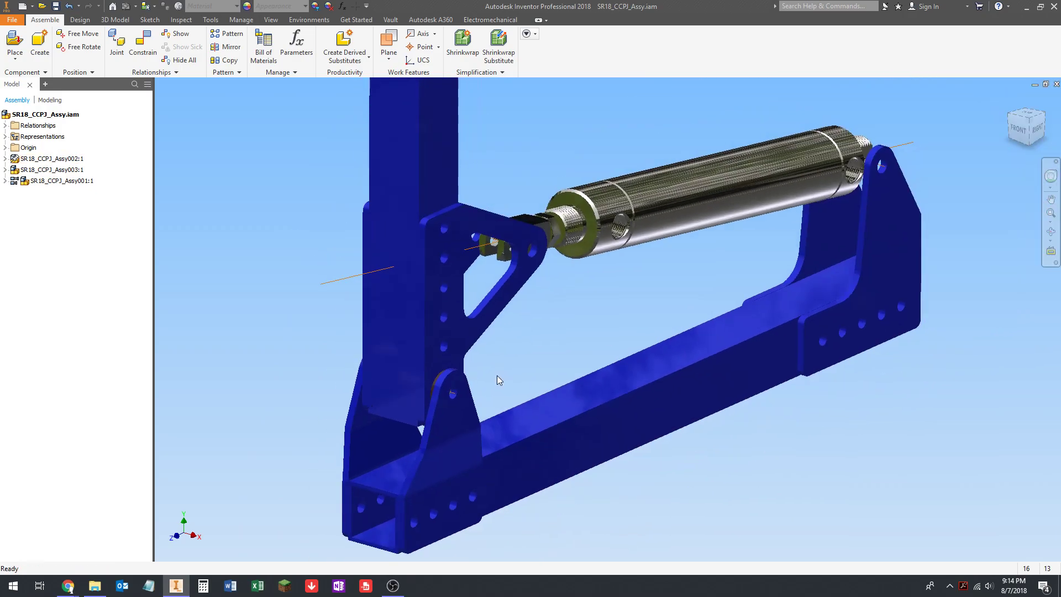
{"action": "scroll", "coordinate": [476, 387], "scroll_direction": "up", "scroll_amount": 5}
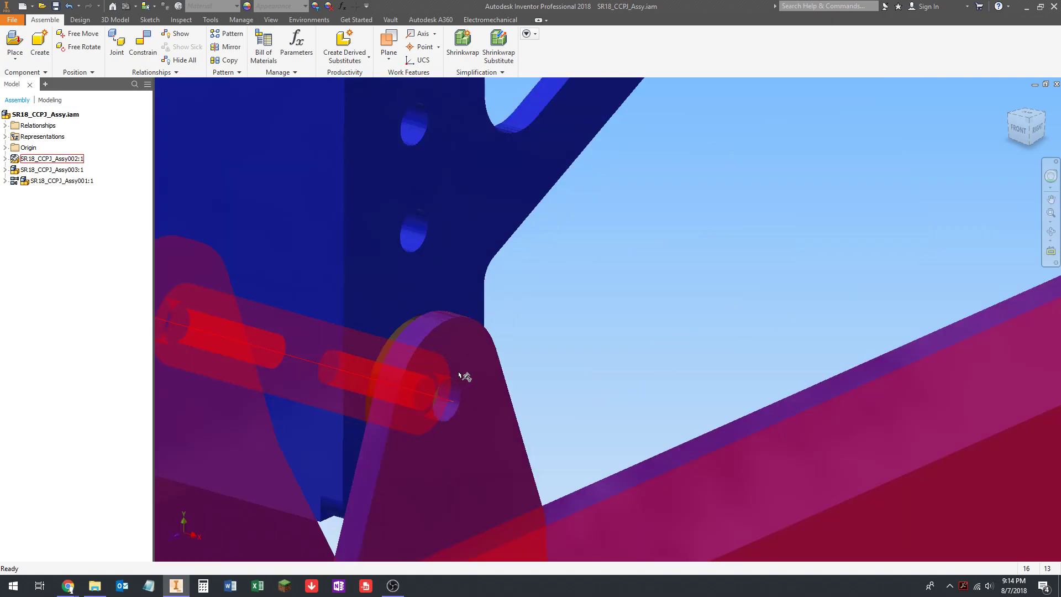
{"action": "scroll", "coordinate": [464, 377], "scroll_direction": "down", "scroll_amount": 5}
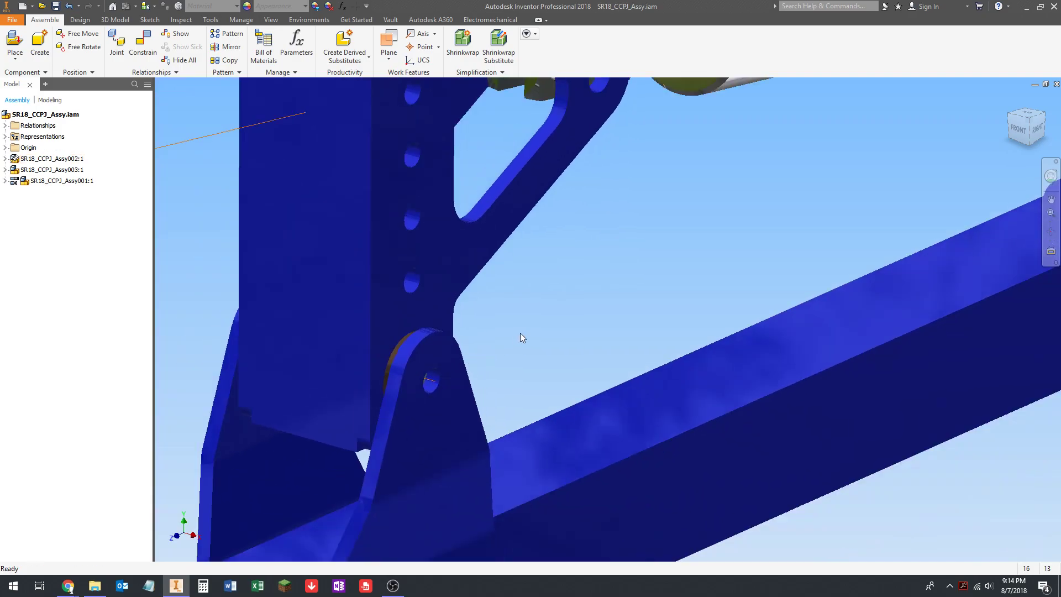
{"action": "scroll", "coordinate": [553, 343], "scroll_direction": "down", "scroll_amount": 1}
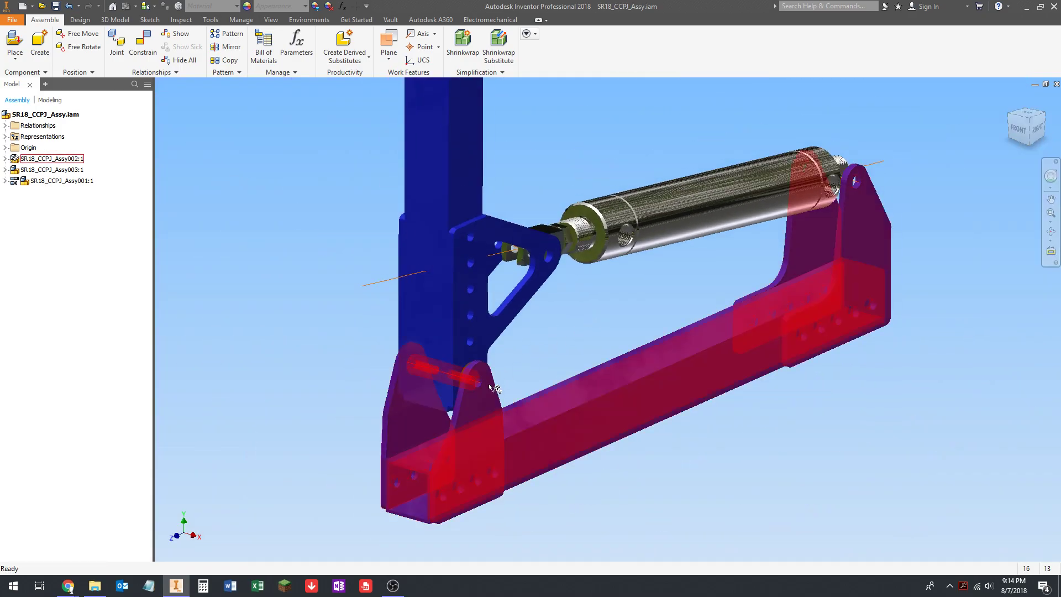
{"action": "scroll", "coordinate": [538, 360], "scroll_direction": "down", "scroll_amount": 3}
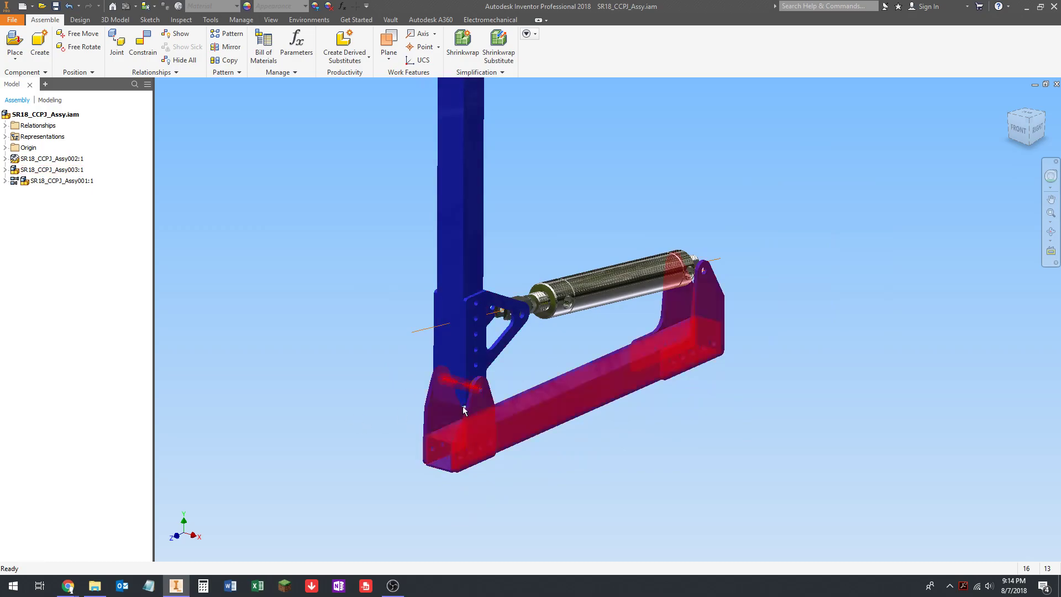
- Switch to Chrome, search McMaster-Carr for button head cap screws, and open the inch-size Alloy Steel Button Head Hex Drive Screws listing
{"action": "mouse_move", "coordinate": [68, 584]}
{"action": "left_click", "coordinate": [69, 502]}
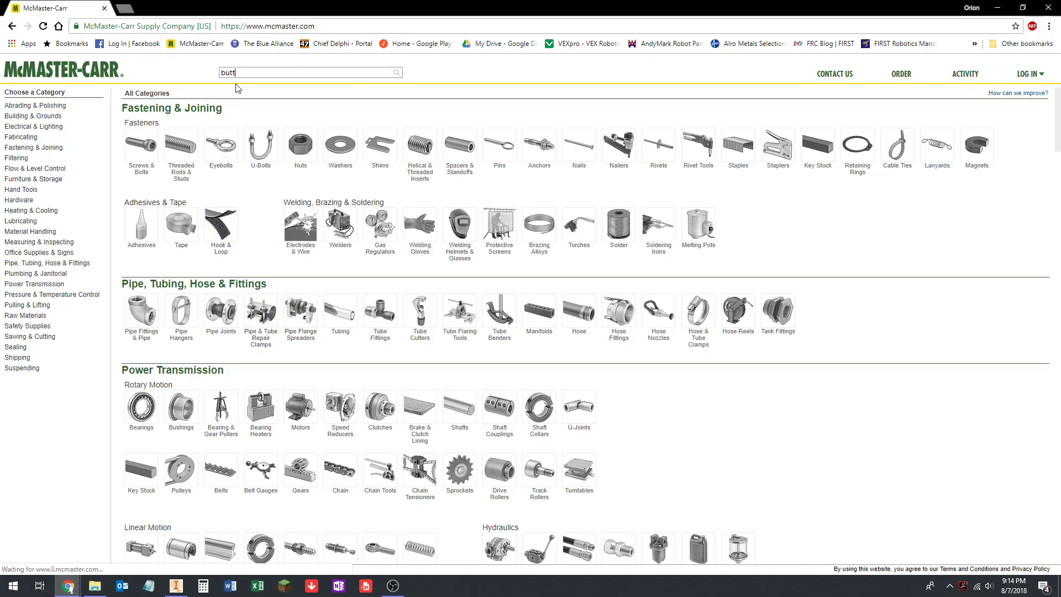
{"action": "type", "text": "head c"}
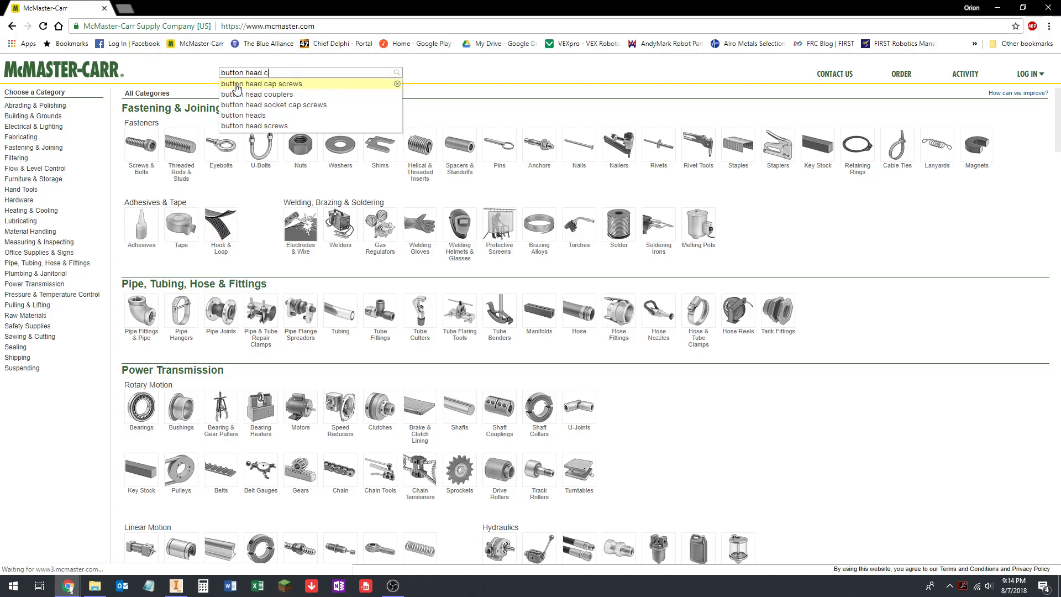
{"action": "left_click", "coordinate": [237, 84]}
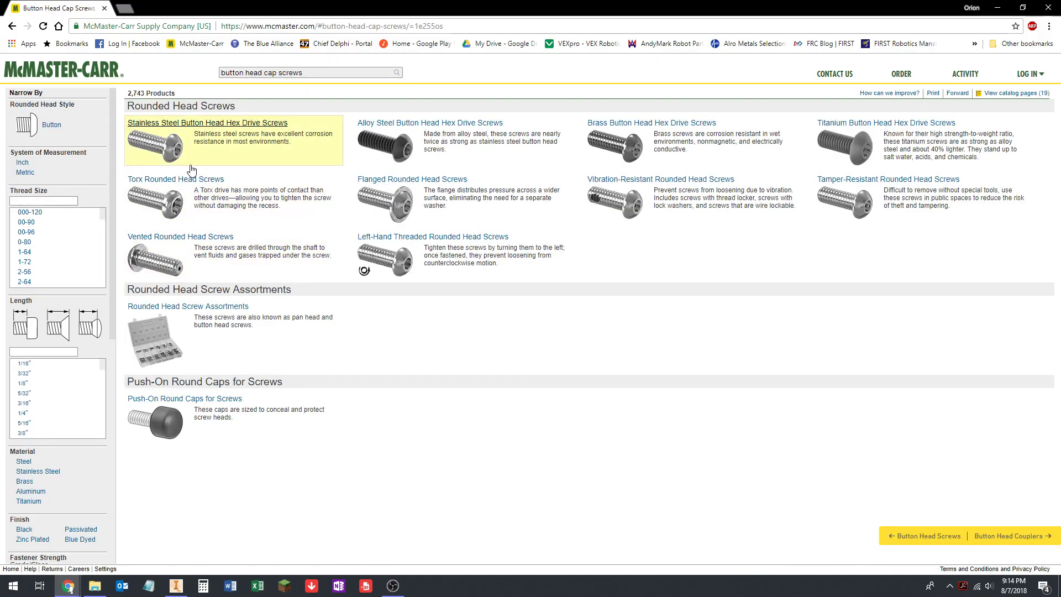
{"action": "left_click", "coordinate": [407, 138]}
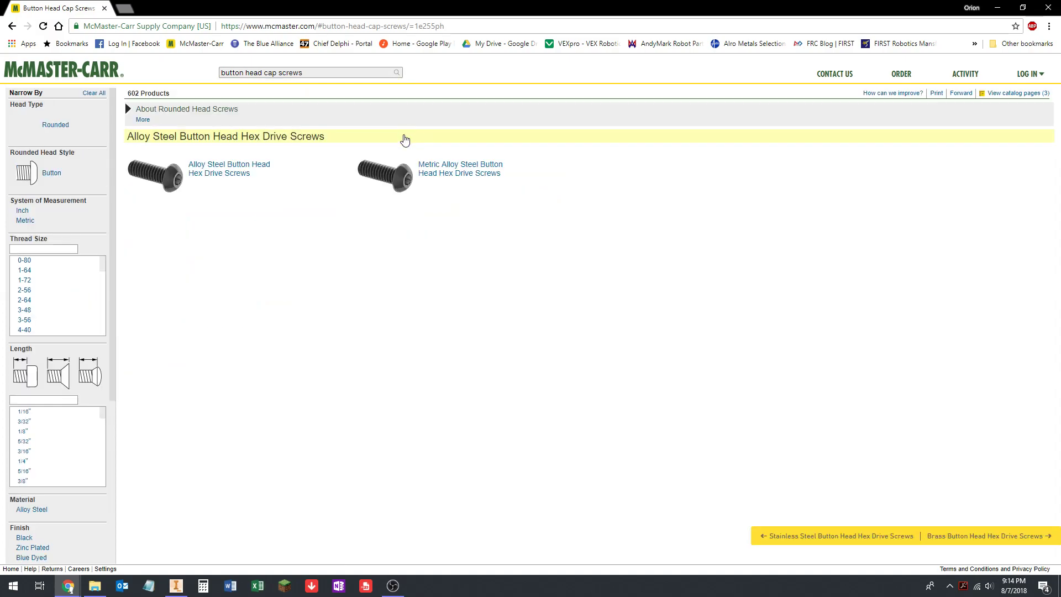
{"action": "left_click", "coordinate": [216, 182]}
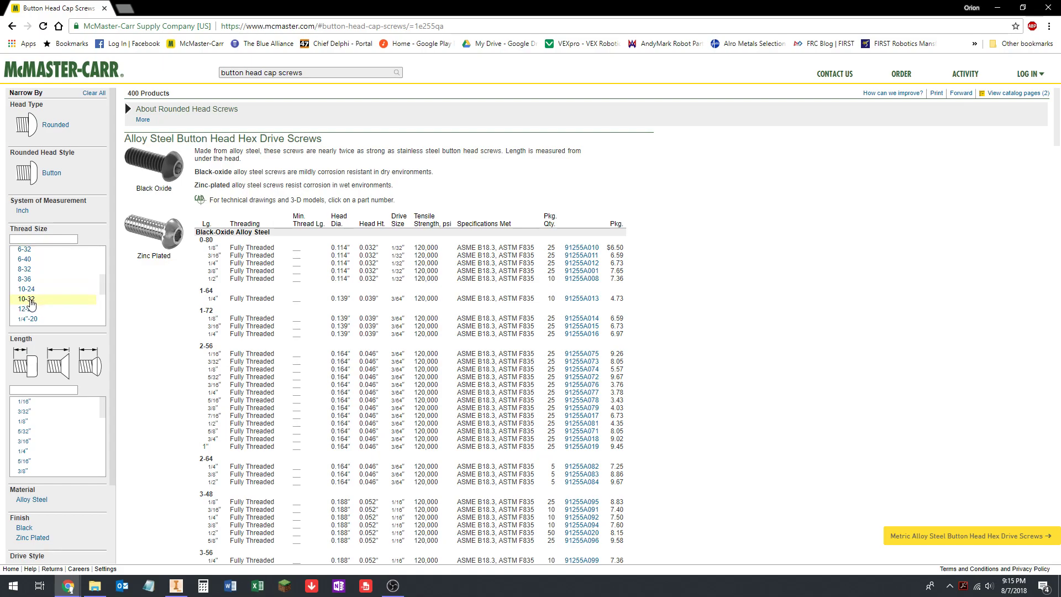
- Filter the screws to 10-32 thread and 1/2" length, then download the 3-D STEP model of black-oxide part 91255A265
{"action": "left_click", "coordinate": [26, 299]}
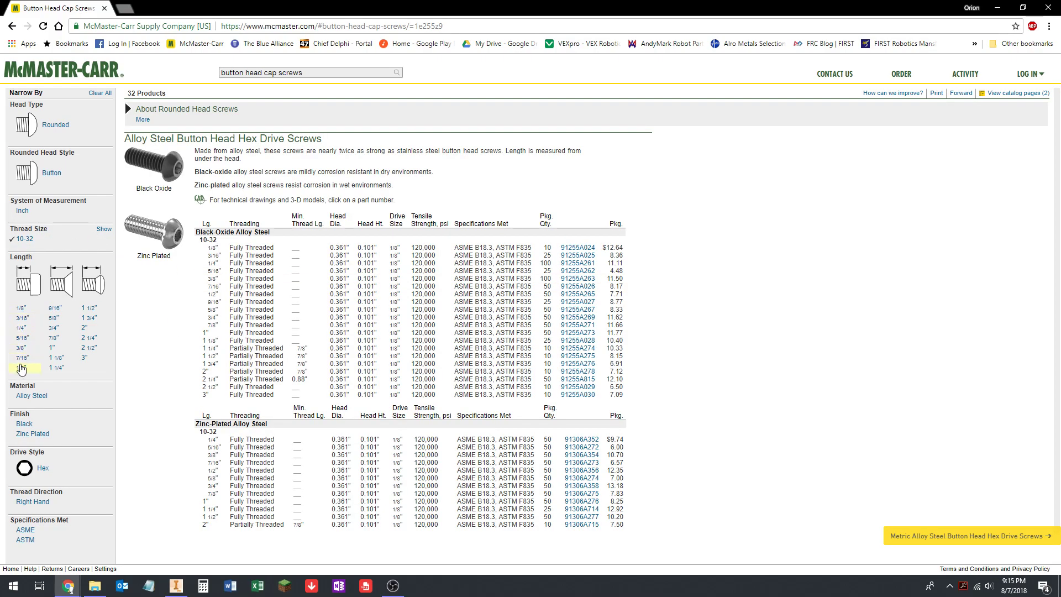
{"action": "left_click", "coordinate": [20, 369]}
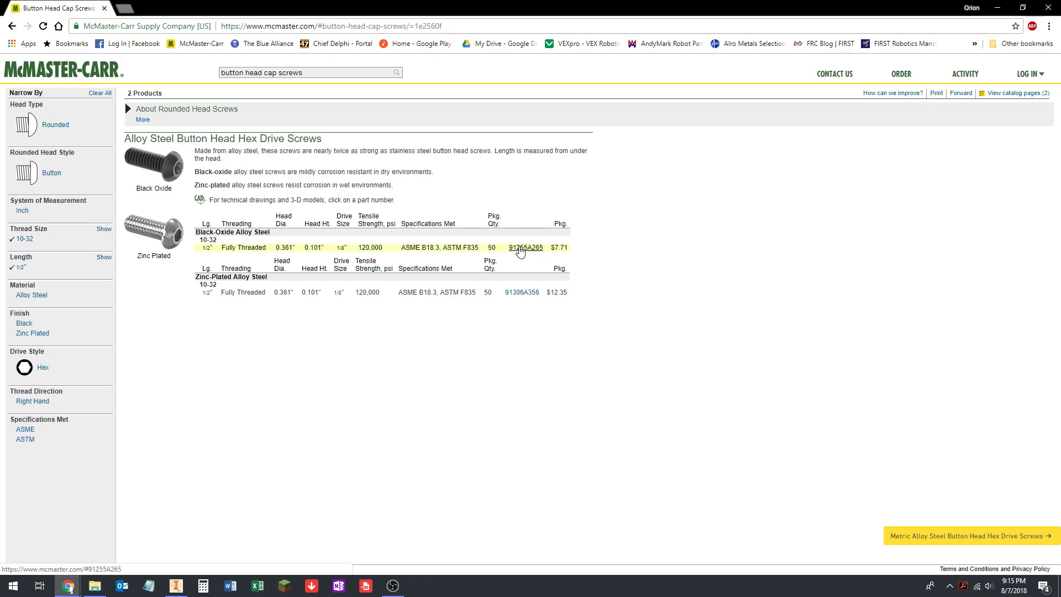
{"action": "left_click", "coordinate": [519, 248]}
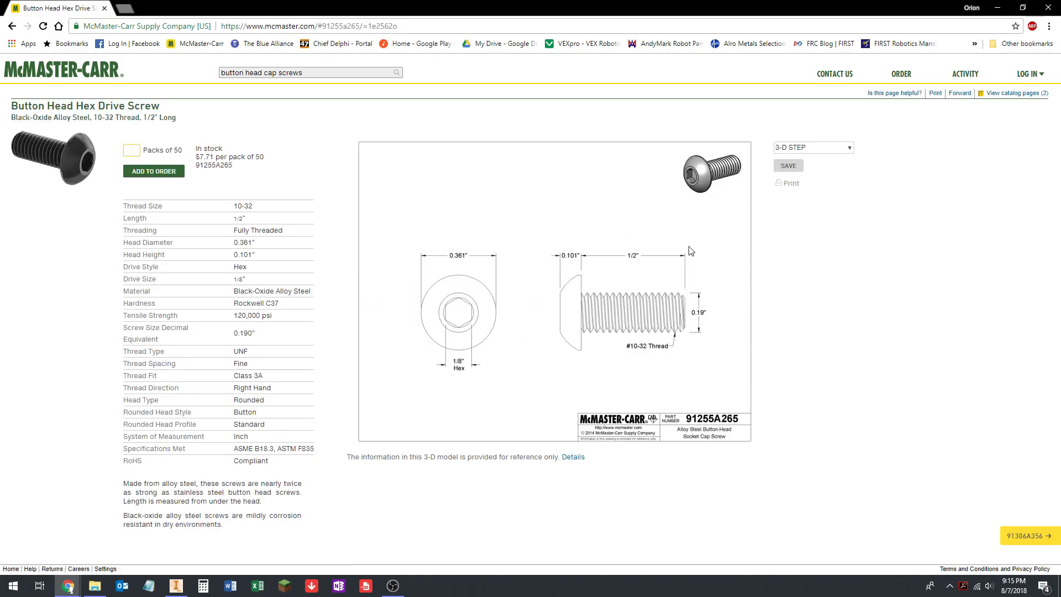
{"action": "left_click", "coordinate": [788, 167]}
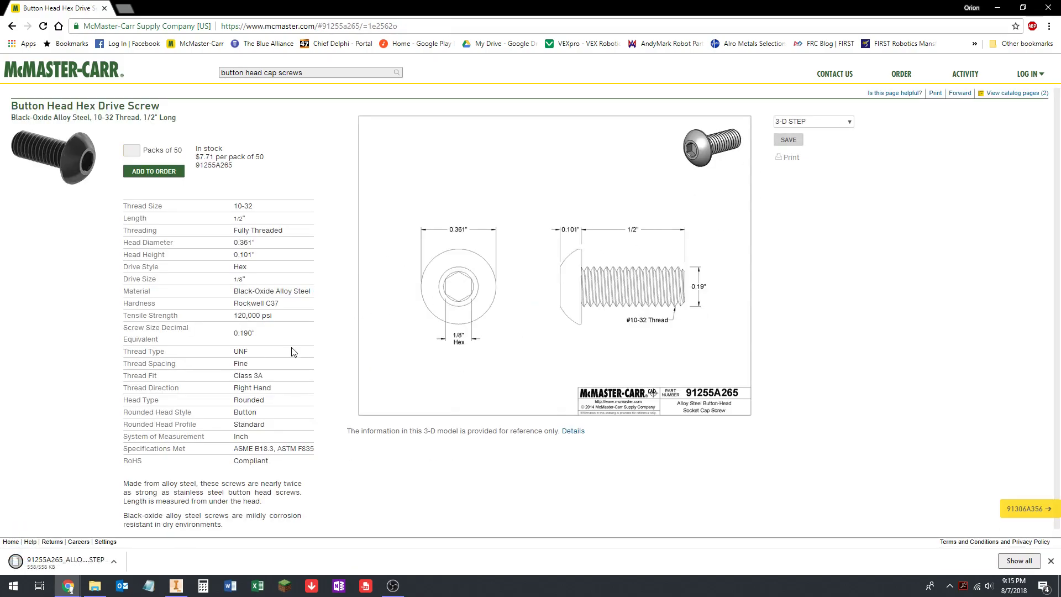
- Move the downloaded 91255A265 STEP file from Downloads into the CAD Class Pneumatic Joint folder in File Explorer
{"action": "right_click", "coordinate": [44, 564]}
{"action": "left_click", "coordinate": [58, 534]}
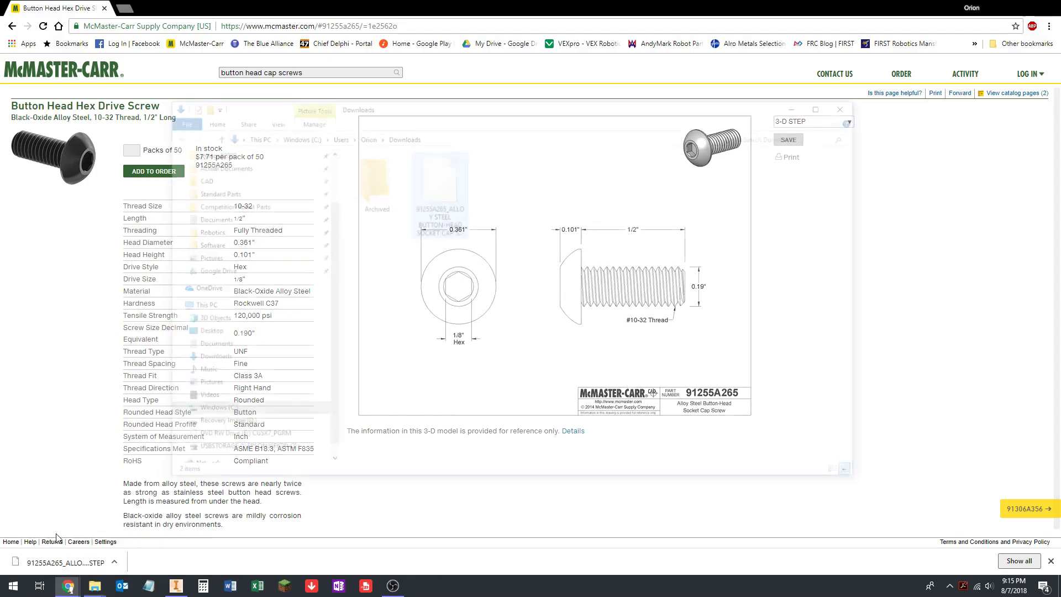
{"action": "right_click", "coordinate": [432, 197]}
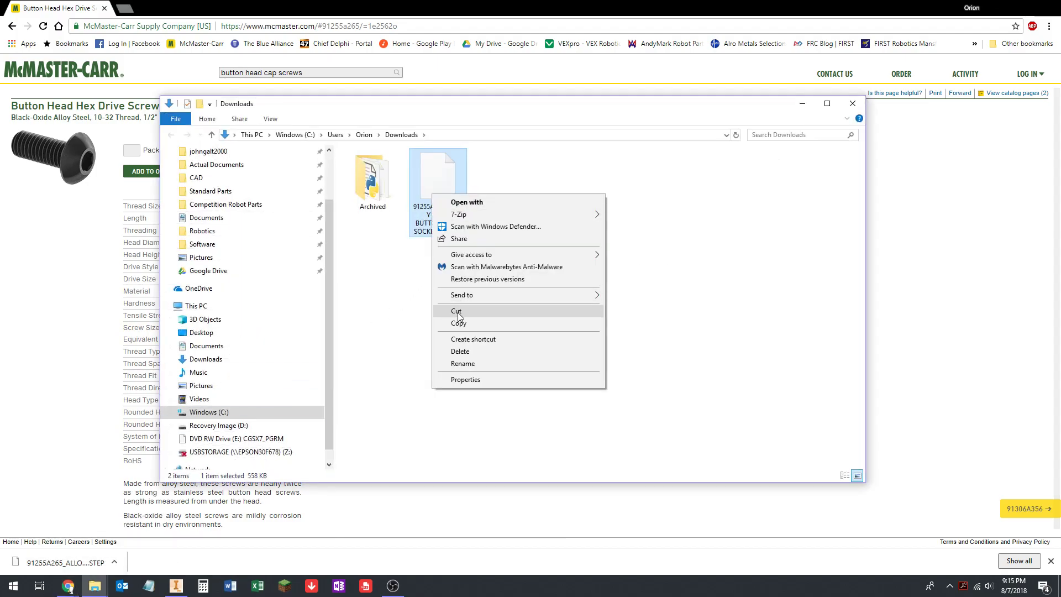
{"action": "left_click", "coordinate": [461, 314]}
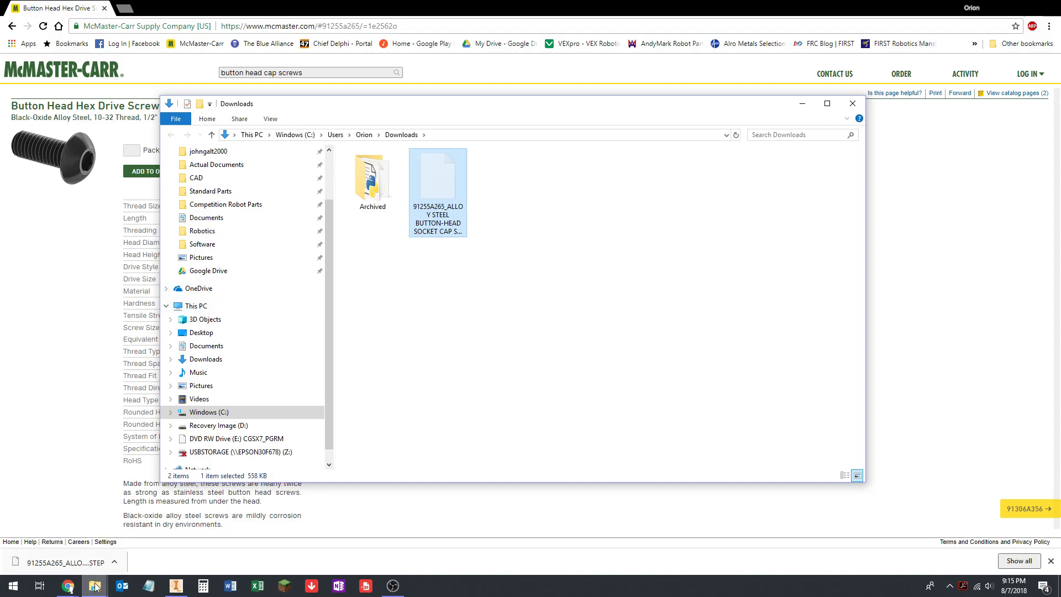
{"action": "mouse_move", "coordinate": [95, 585]}
{"action": "left_click", "coordinate": [70, 551]}
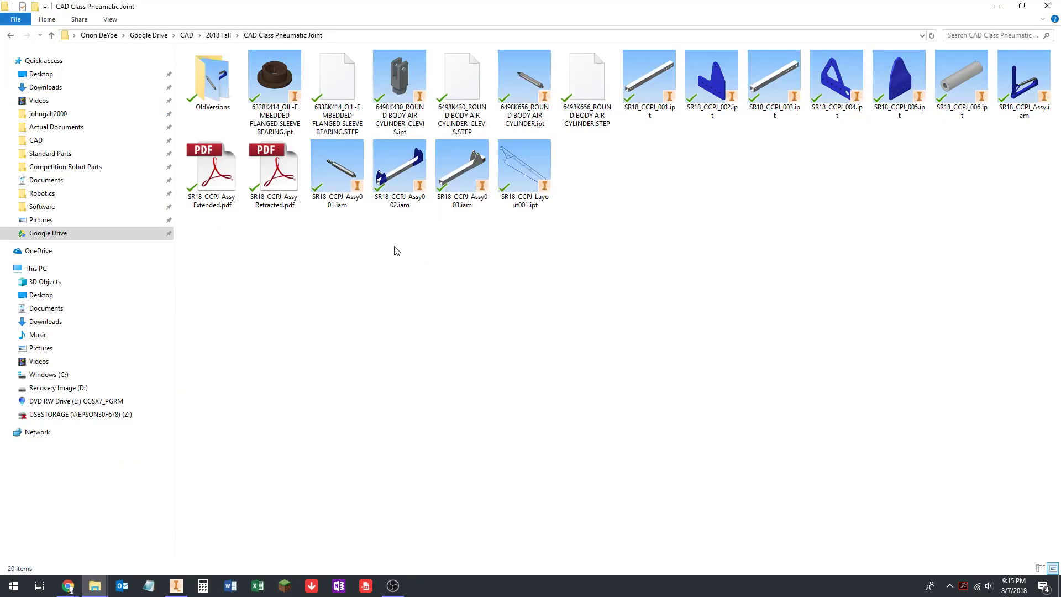
{"action": "right_click", "coordinate": [418, 244]}
{"action": "left_click", "coordinate": [503, 321]}
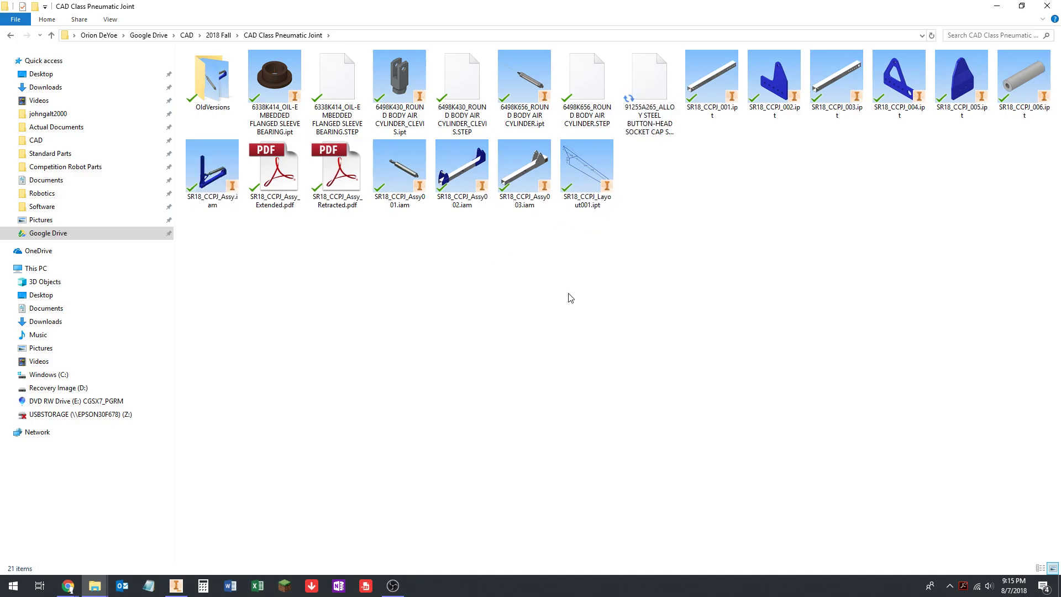
- Create a new folder named Archived in the CAD Class Pneumatic Joint folder
{"action": "right_click", "coordinate": [439, 247]}
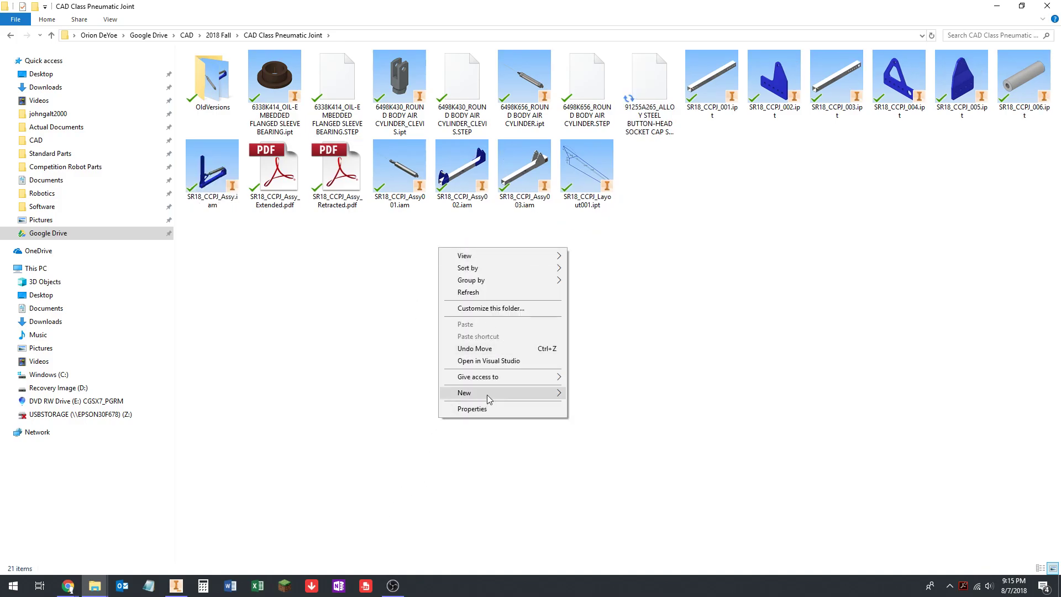
{"action": "left_click", "coordinate": [590, 394]}
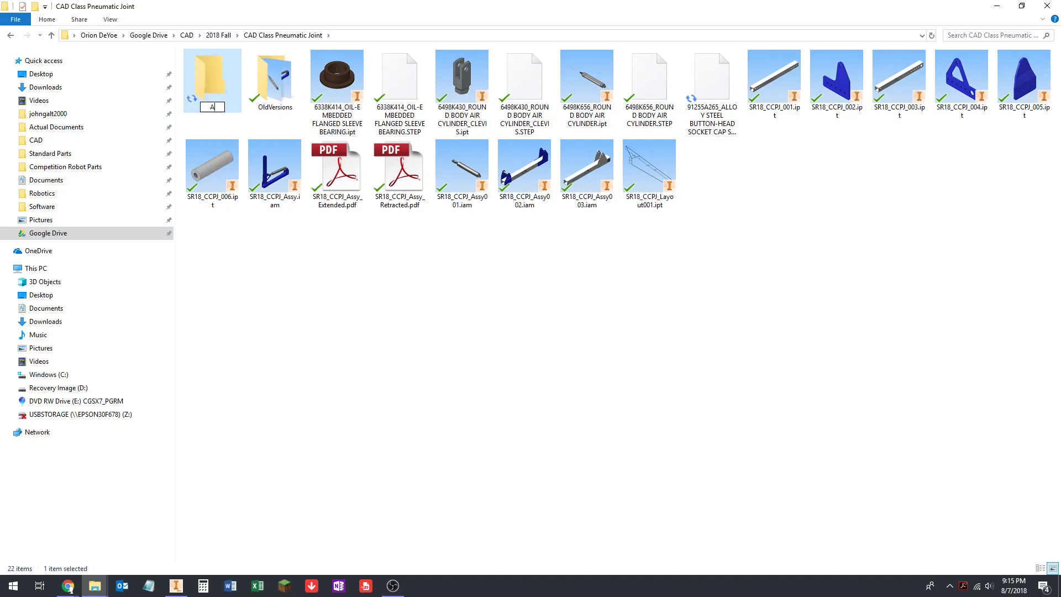
{"action": "key", "text": "Return"}
{"action": "left_click", "coordinate": [526, 395]}
- Move the 6338K414, 6498K430 and 6498K656 STEP files into the Archived folder
{"action": "left_click", "coordinate": [639, 88]}
{"action": "left_click", "coordinate": [518, 82], "text": "ctrl"}
{"action": "left_click", "coordinate": [409, 89], "text": "ctrl"}
{"action": "left_click_drag", "start_coordinate": [538, 88], "coordinate": [260, 138]}
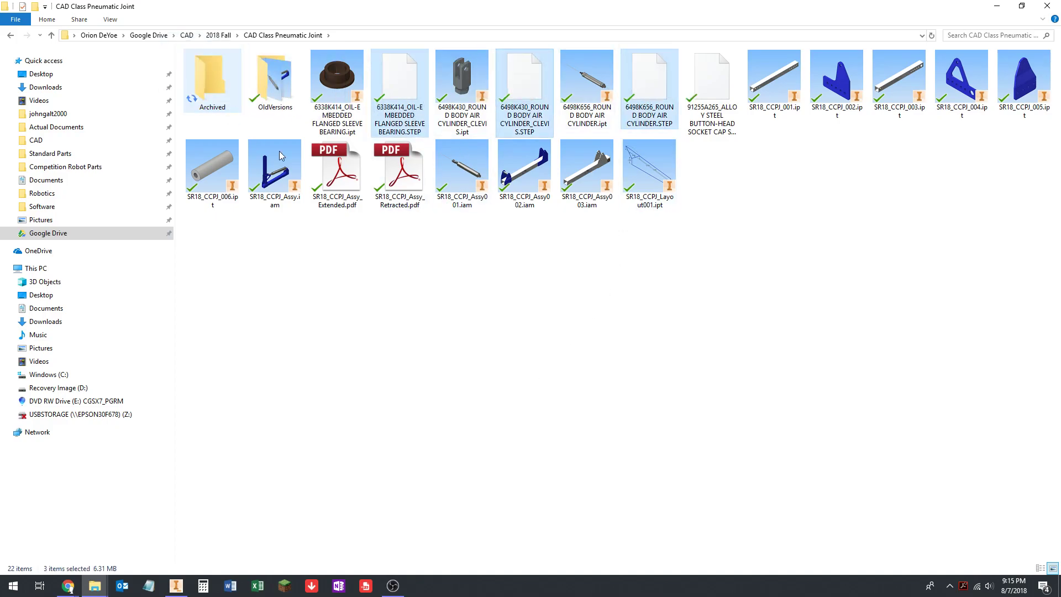
{"action": "right_click", "coordinate": [605, 160]}
{"action": "left_click", "coordinate": [485, 338]}
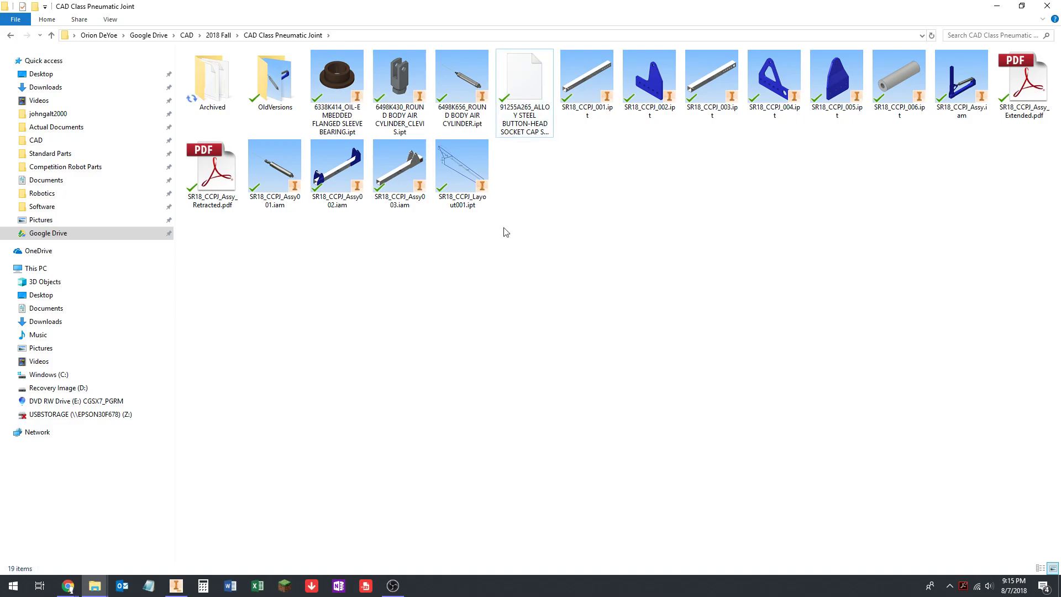
- Switch to Inventor and import the 91255A265 button-head socket cap screw STEP file as a part
{"action": "left_click", "coordinate": [176, 585]}
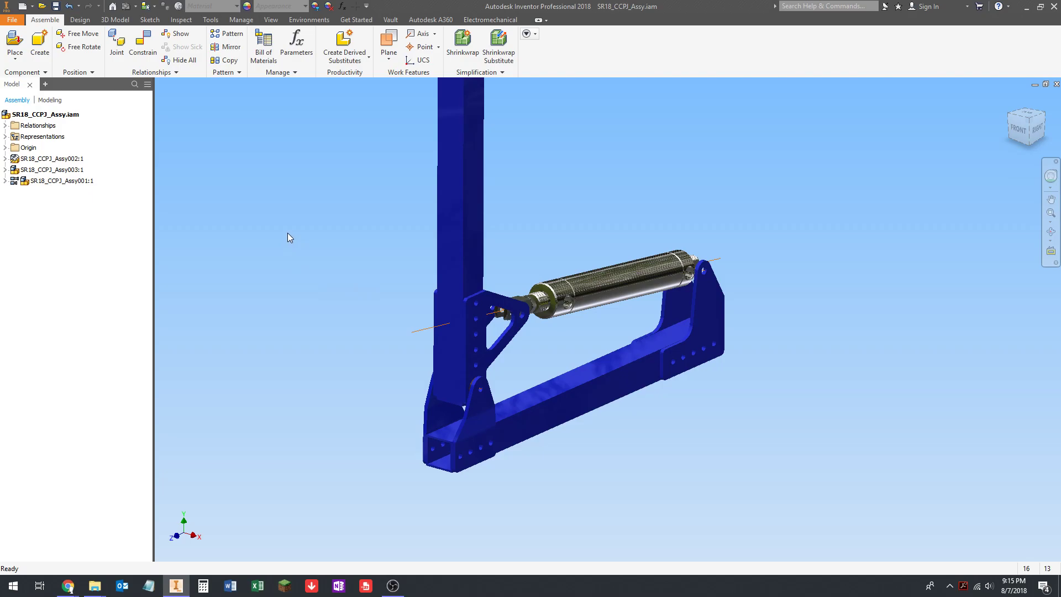
{"action": "left_click", "coordinate": [43, 8]}
{"action": "left_click", "coordinate": [588, 204]}
{"action": "left_click", "coordinate": [801, 517]}
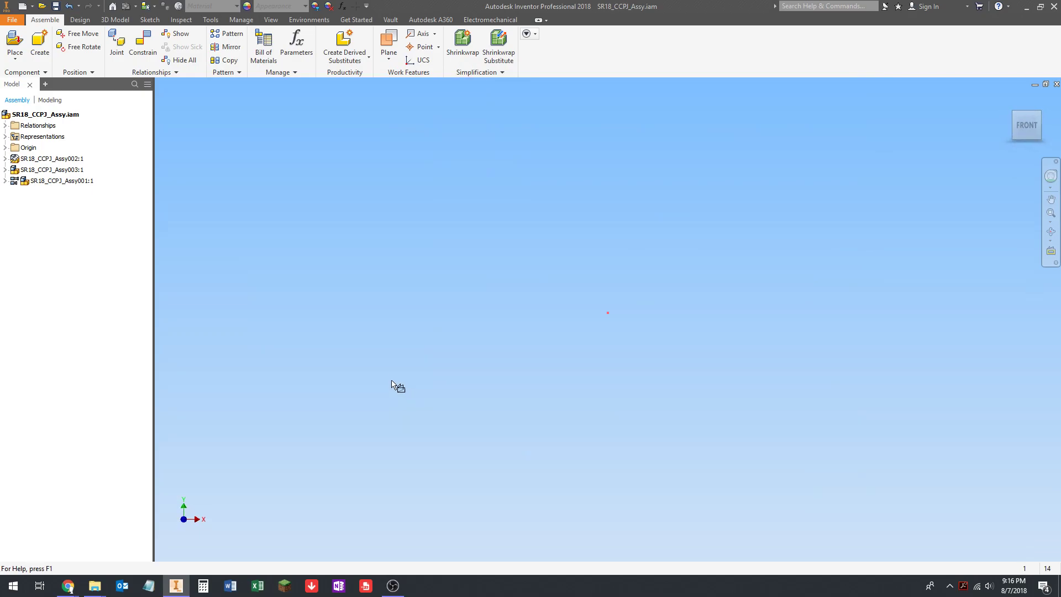
{"action": "left_click", "coordinate": [323, 431]}
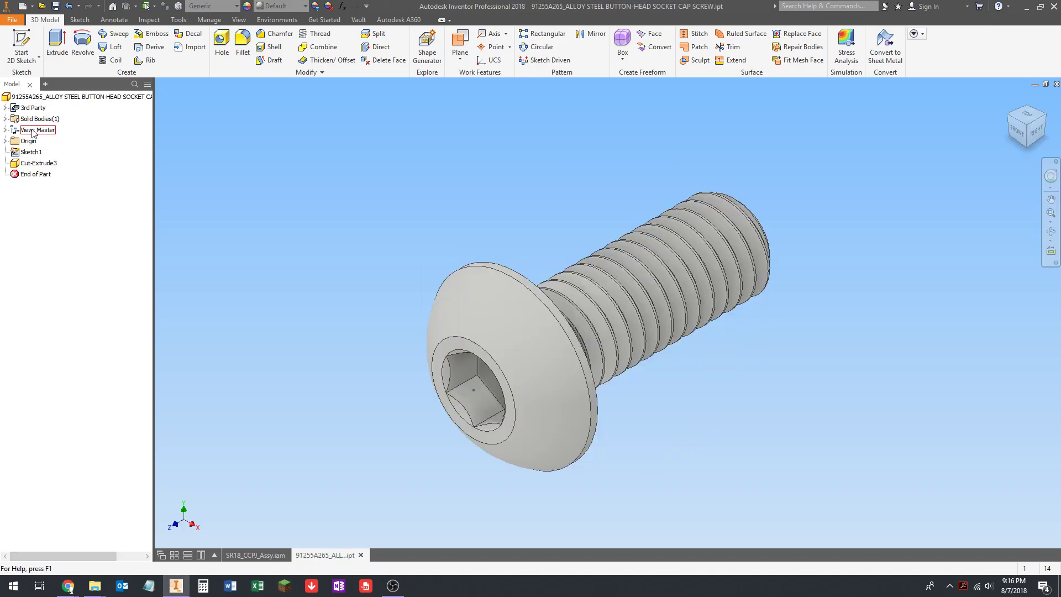
- Delete Sketch1 from the imported screw part
{"action": "right_click", "coordinate": [32, 150]}
{"action": "right_click", "coordinate": [20, 150]}
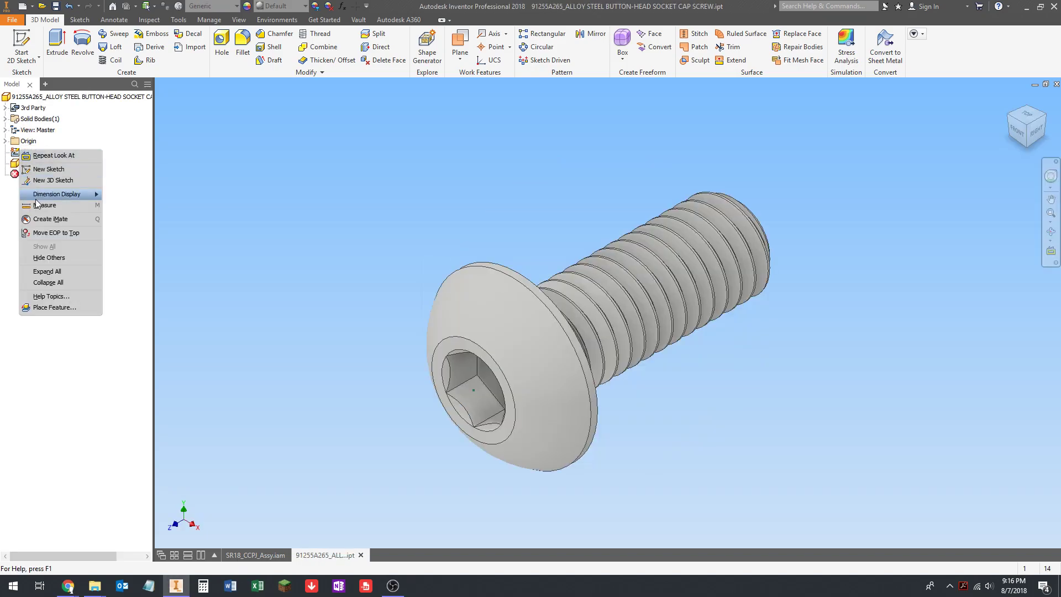
{"action": "left_click", "coordinate": [16, 157]}
{"action": "right_click", "coordinate": [15, 152]}
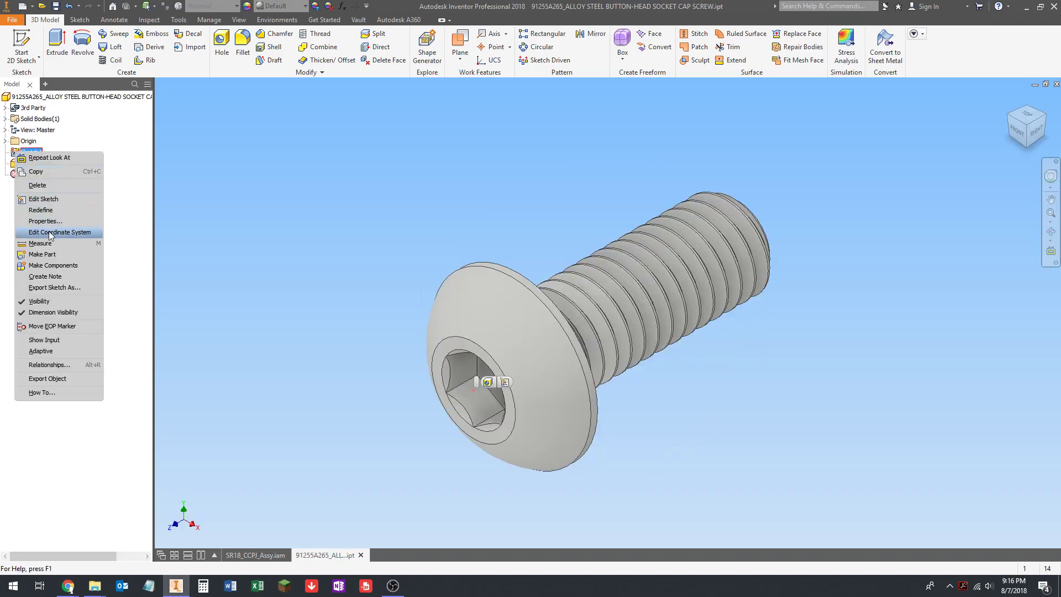
{"action": "left_click", "coordinate": [38, 188]}
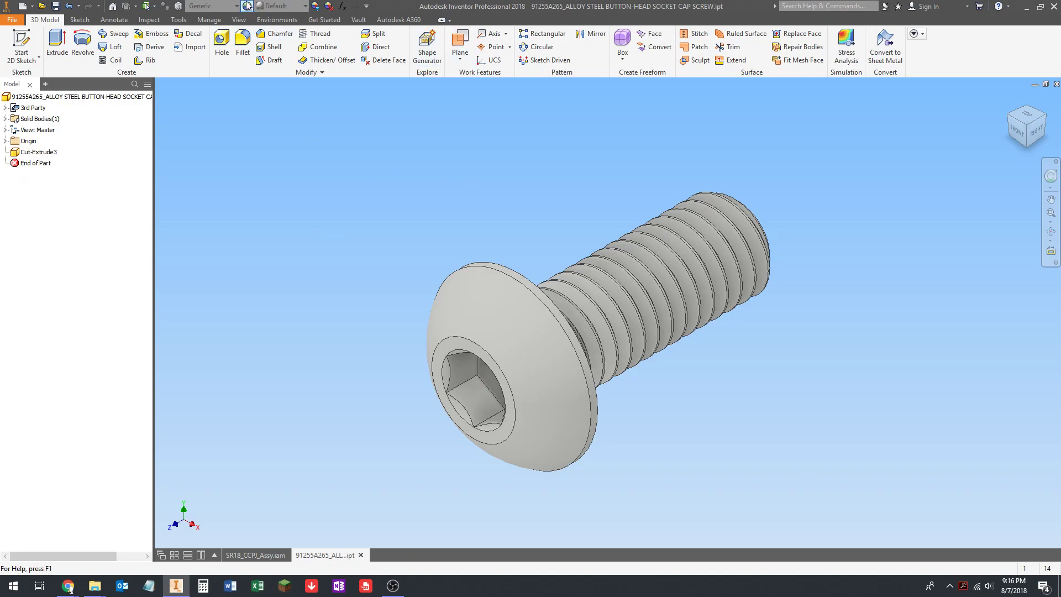
- Set the screw's material to Steel, Alloy and its appearance to Glossy - Black
{"action": "left_click", "coordinate": [221, 7]}
{"action": "scroll", "coordinate": [235, 221], "scroll_direction": "down", "scroll_amount": 15}
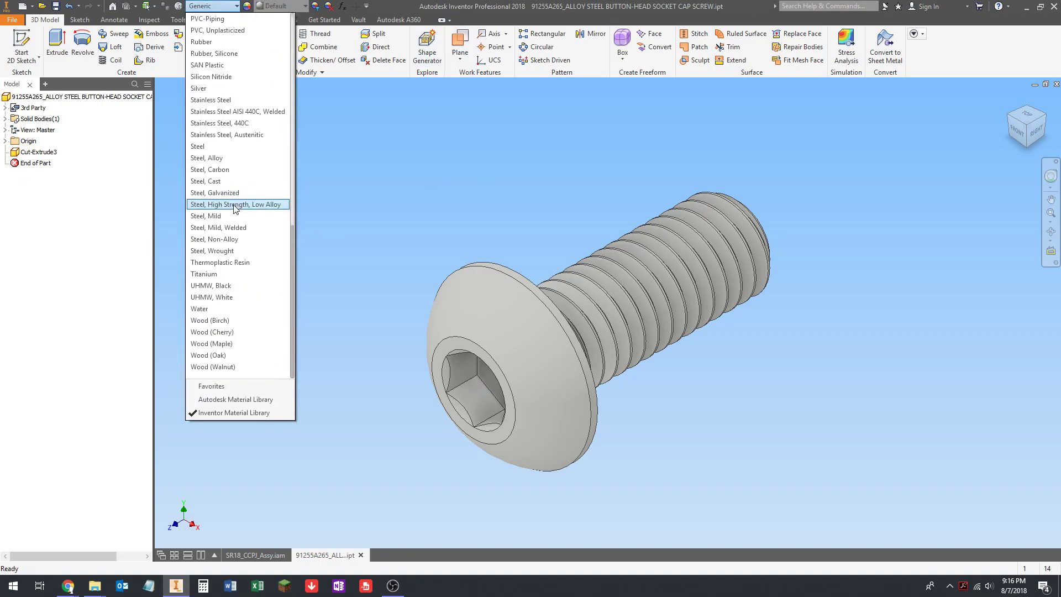
{"action": "left_click", "coordinate": [211, 157]}
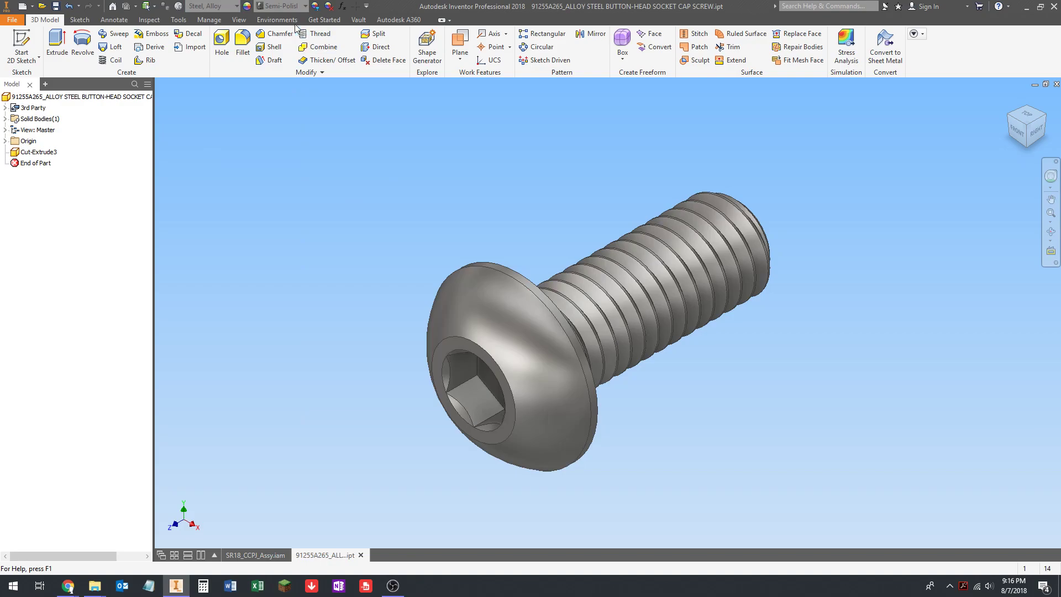
{"action": "left_click", "coordinate": [280, 6]}
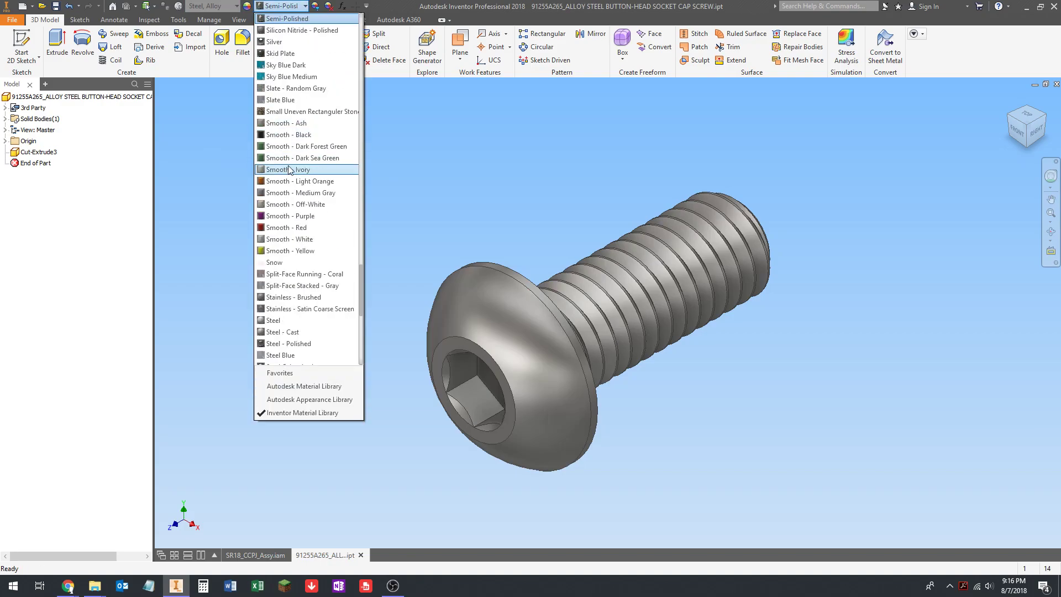
{"action": "key", "text": "g"}
{"action": "left_click", "coordinate": [301, 43]}
{"action": "middle_click_drag", "start_coordinate": [435, 204], "coordinate": [468, 195]}
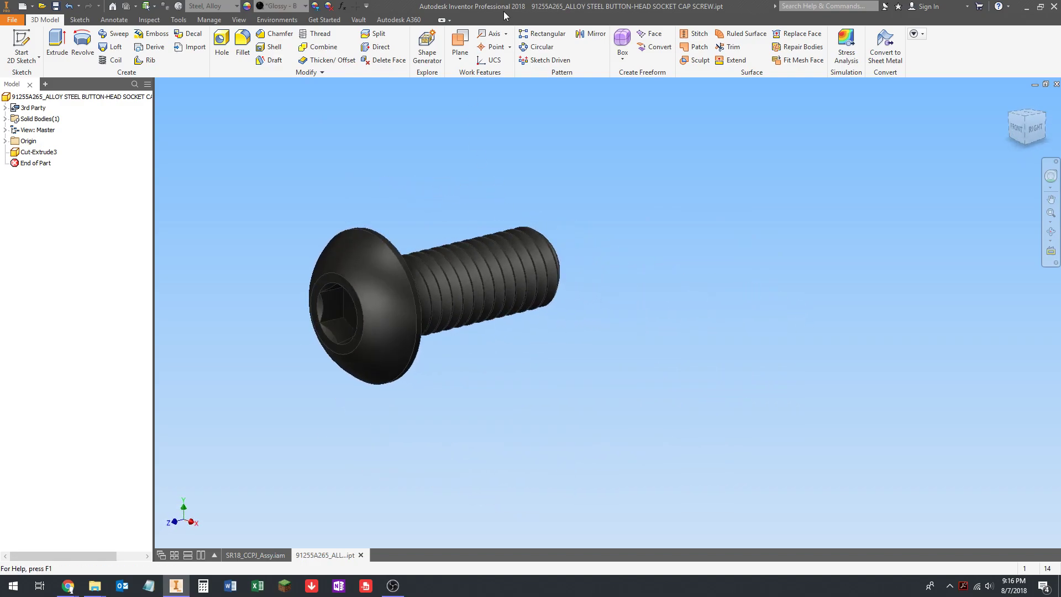
- Create a work axis through the center of the screw's threaded shank and return to the home view
{"action": "left_click", "coordinate": [486, 33]}
{"action": "middle_click_drag", "start_coordinate": [440, 154], "coordinate": [502, 280], "text": "shift"}
{"action": "scroll", "coordinate": [500, 283], "scroll_direction": "down", "scroll_amount": 3}
{"action": "left_click", "coordinate": [497, 287]}
{"action": "scroll", "coordinate": [486, 282], "scroll_direction": "up", "scroll_amount": 4}
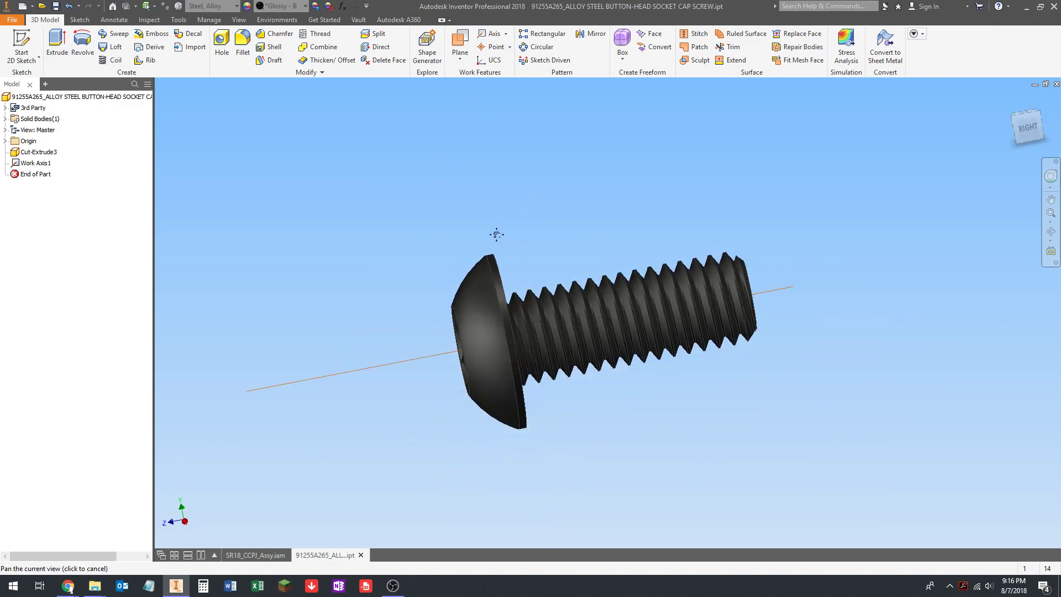
{"action": "scroll", "coordinate": [476, 279], "scroll_direction": "up", "scroll_amount": 4}
{"action": "middle_click_drag", "start_coordinate": [466, 265], "coordinate": [392, 301], "text": "shift"}
{"action": "key", "text": "F6"}
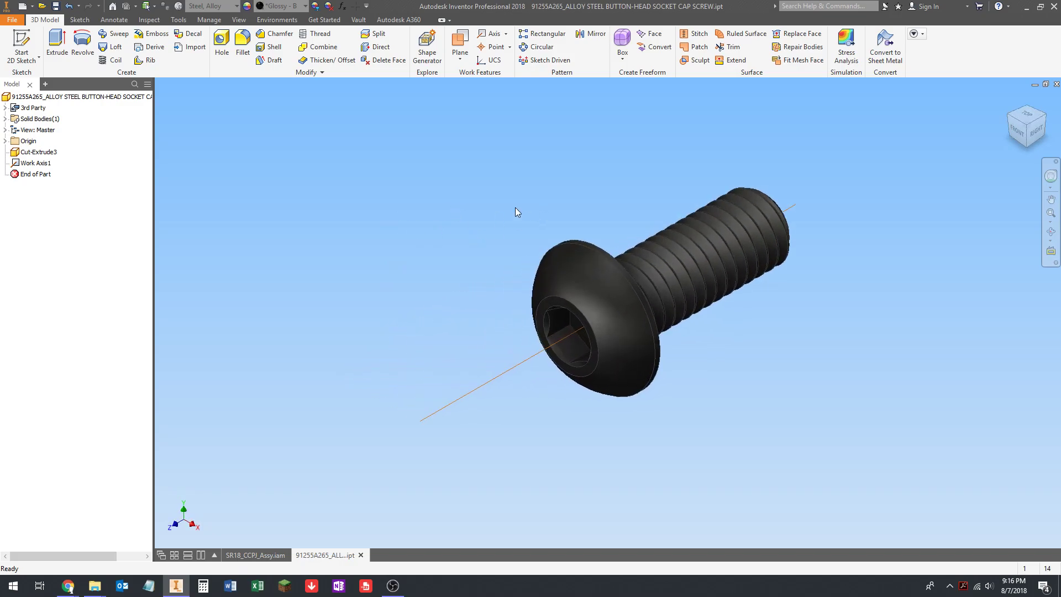
- Return to the SR18_CCPJ_Assy assembly and measure the pivot hole in the arm's side plate at the cylinder clevis
{"action": "left_click", "coordinate": [270, 556]}
{"action": "scroll", "coordinate": [436, 292], "scroll_direction": "up", "scroll_amount": 1}
{"action": "middle_click_drag", "start_coordinate": [436, 293], "coordinate": [472, 297]}
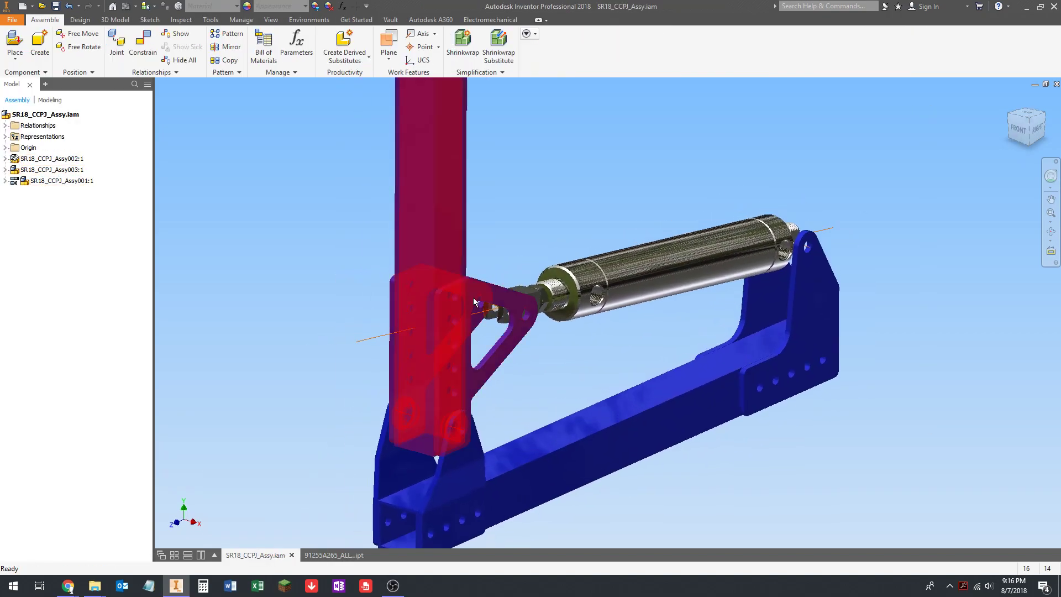
{"action": "middle_click_drag", "start_coordinate": [558, 249], "coordinate": [526, 305], "text": "shift"}
{"action": "middle_click_drag", "start_coordinate": [501, 241], "coordinate": [432, 298]}
{"action": "scroll", "coordinate": [508, 398], "scroll_direction": "down", "scroll_amount": 6}
{"action": "scroll", "coordinate": [508, 397], "scroll_direction": "up", "scroll_amount": 1}
{"action": "middle_click_drag", "start_coordinate": [508, 397], "coordinate": [465, 383]}
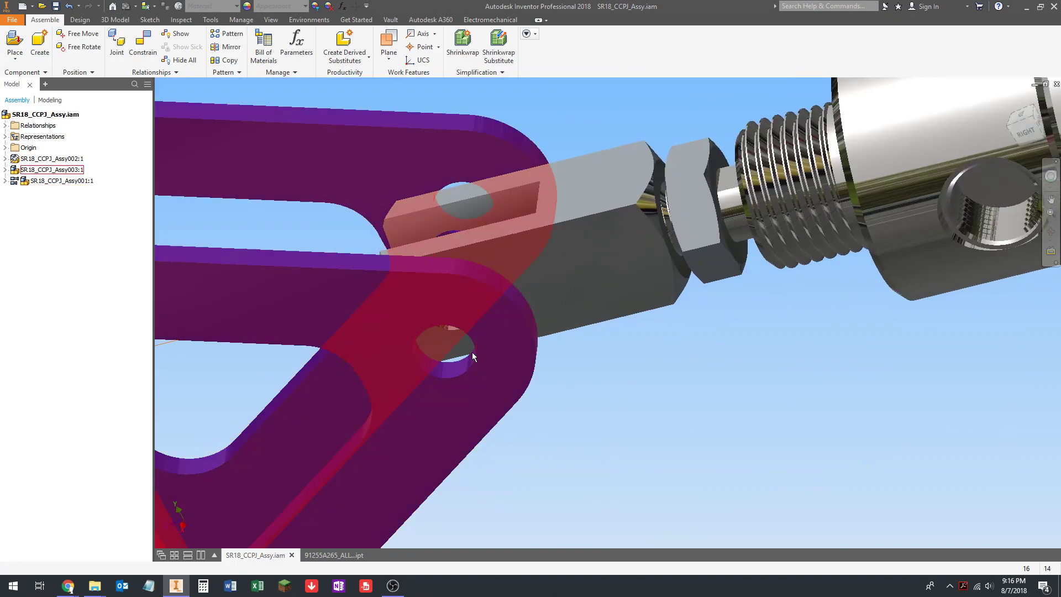
{"action": "key", "text": "m"}
{"action": "left_click", "coordinate": [473, 341]}
{"action": "scroll", "coordinate": [522, 373], "scroll_direction": "up", "scroll_amount": 2}
{"action": "middle_click_drag", "start_coordinate": [544, 386], "coordinate": [525, 348]}
{"action": "scroll", "coordinate": [481, 343], "scroll_direction": "up", "scroll_amount": 3}
{"action": "middle_click_drag", "start_coordinate": [439, 322], "coordinate": [464, 330], "text": "shift"}
{"action": "scroll", "coordinate": [377, 293], "scroll_direction": "down", "scroll_amount": 5}
{"action": "scroll", "coordinate": [397, 307], "scroll_direction": "up", "scroll_amount": 4}
{"action": "middle_click_drag", "start_coordinate": [392, 301], "coordinate": [613, 318]}
{"action": "key", "text": "Escape"}
- Measure the distance between the outer faces of the arm's two side plates around the cylinder clevis
{"action": "key", "text": "m"}
{"action": "left_click", "coordinate": [481, 333]}
{"action": "scroll", "coordinate": [515, 367], "scroll_direction": "up", "scroll_amount": 5}
{"action": "scroll", "coordinate": [549, 343], "scroll_direction": "down", "scroll_amount": 5}
{"action": "left_click", "coordinate": [479, 273]}
{"action": "scroll", "coordinate": [552, 282], "scroll_direction": "up", "scroll_amount": 5}
{"action": "middle_click_drag", "start_coordinate": [551, 282], "coordinate": [309, 332], "text": "shift"}
{"action": "middle_click_drag", "start_coordinate": [414, 147], "coordinate": [390, 228]}
{"action": "scroll", "coordinate": [388, 226], "scroll_direction": "down", "scroll_amount": 4}
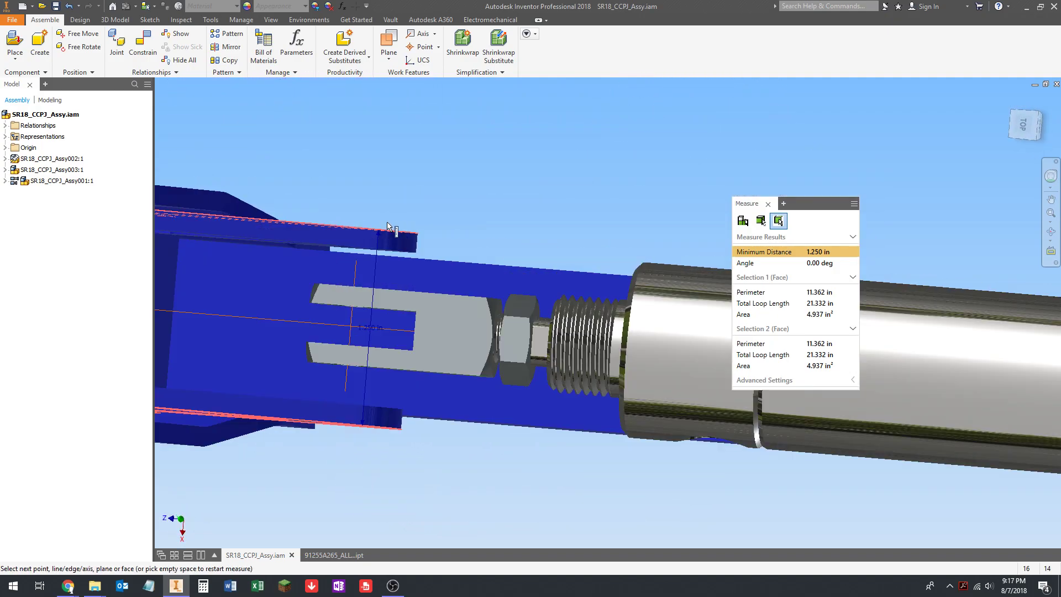
- Examine how the cylinder clevis sits between the arm's side plates and aligns with their pivot holes
{"action": "scroll", "coordinate": [388, 223], "scroll_direction": "up", "scroll_amount": 5}
{"action": "middle_click_drag", "start_coordinate": [426, 230], "coordinate": [402, 229], "text": "shift"}
{"action": "scroll", "coordinate": [409, 224], "scroll_direction": "down", "scroll_amount": 3}
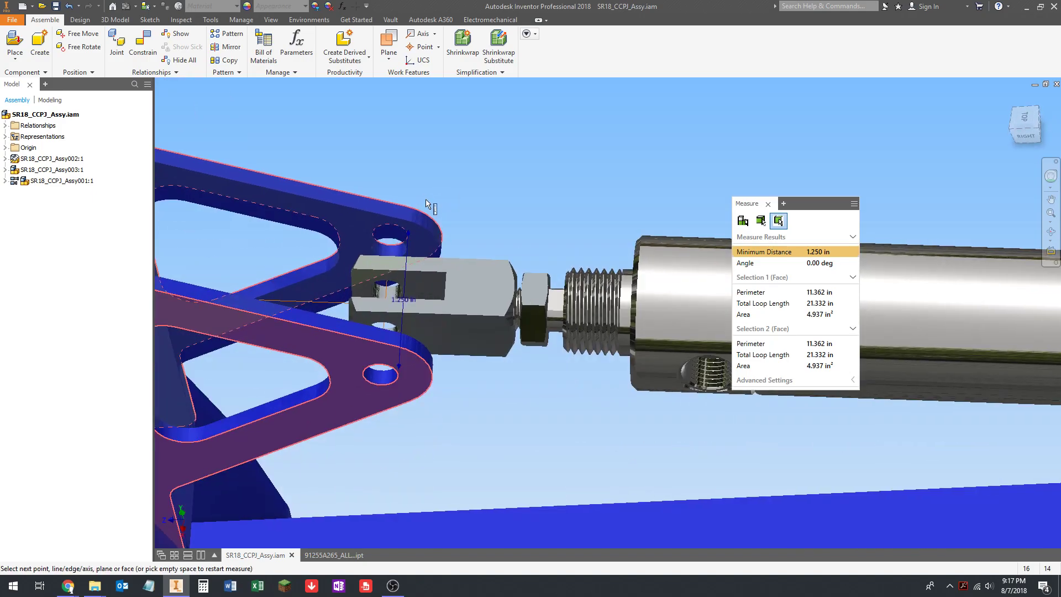
{"action": "scroll", "coordinate": [429, 94], "scroll_direction": "up", "scroll_amount": 4}
{"action": "middle_click_drag", "start_coordinate": [428, 95], "coordinate": [453, 179], "text": "shift"}
{"action": "middle_click_drag", "start_coordinate": [453, 180], "coordinate": [431, 238]}
{"action": "middle_click_drag", "start_coordinate": [431, 238], "coordinate": [410, 236], "text": "shift"}
{"action": "scroll", "coordinate": [409, 237], "scroll_direction": "down", "scroll_amount": 4}
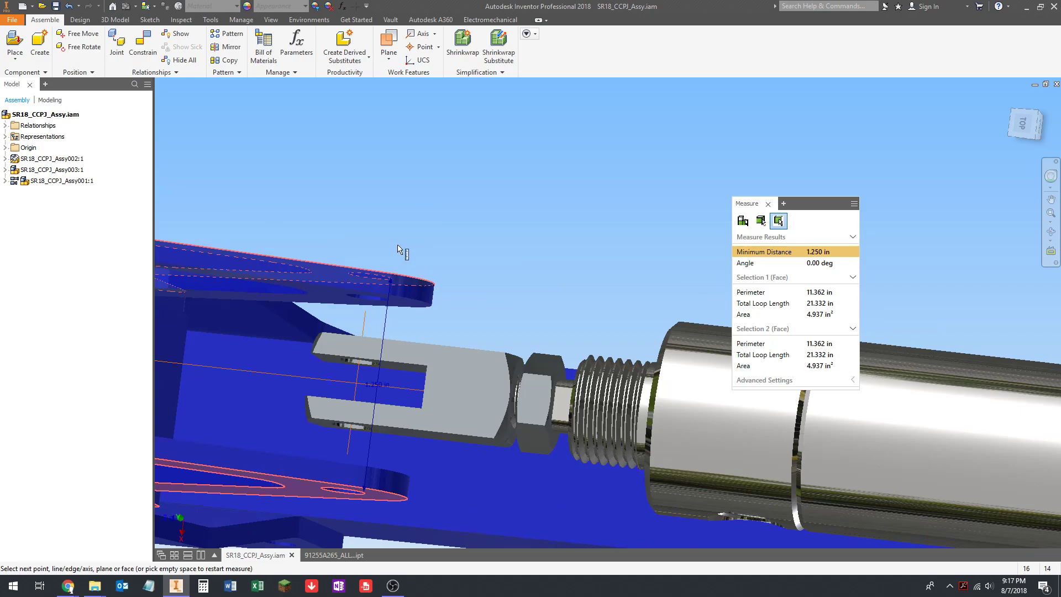
{"action": "scroll", "coordinate": [487, 191], "scroll_direction": "up", "scroll_amount": 3}
{"action": "mouse_move", "coordinate": [486, 191]}
{"action": "middle_mouse_down"}
{"action": "mouse_move", "coordinate": [524, 166]}
{"action": "mouse_move", "coordinate": [506, 189]}
{"action": "middle_mouse_up"}
{"action": "scroll", "coordinate": [501, 381], "scroll_direction": "down", "scroll_amount": 3}
{"action": "scroll", "coordinate": [502, 381], "scroll_direction": "up", "scroll_amount": 2}
{"action": "middle_click_drag", "start_coordinate": [501, 381], "coordinate": [462, 248]}
{"action": "scroll", "coordinate": [462, 249], "scroll_direction": "up", "scroll_amount": 1}
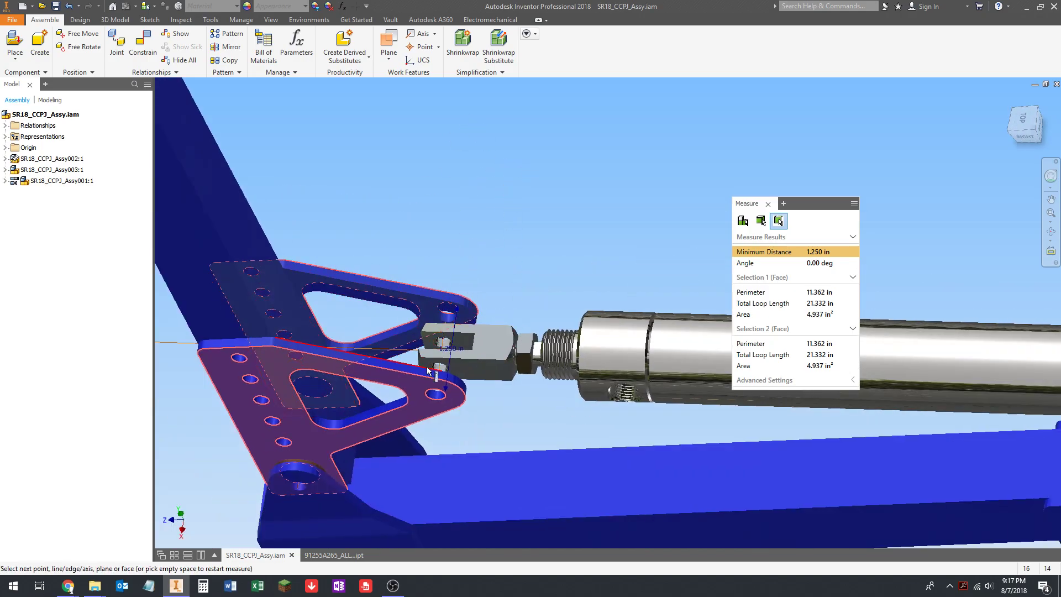
- Inspect the gaps beside the clevis from above, and the whole arm and cylinder from several angles
{"action": "scroll", "coordinate": [436, 294], "scroll_direction": "up", "scroll_amount": 3}
{"action": "middle_click_drag", "start_coordinate": [437, 295], "coordinate": [449, 343], "text": "shift"}
{"action": "scroll", "coordinate": [449, 342], "scroll_direction": "down", "scroll_amount": 5}
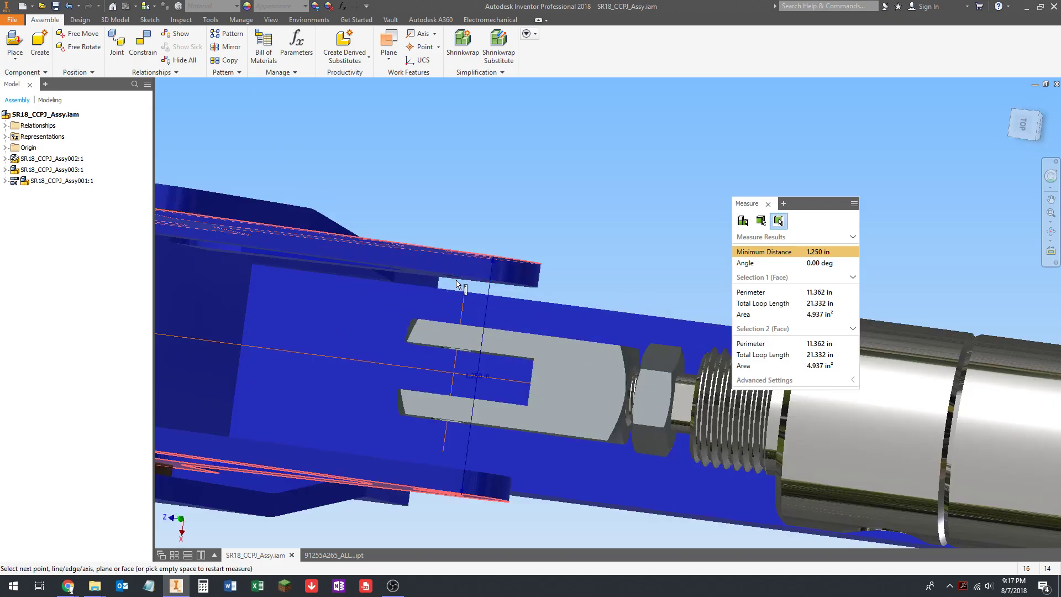
{"action": "middle_click_drag", "start_coordinate": [453, 243], "coordinate": [478, 284]}
{"action": "scroll", "coordinate": [446, 229], "scroll_direction": "up", "scroll_amount": 1}
{"action": "scroll", "coordinate": [457, 222], "scroll_direction": "down", "scroll_amount": 3}
{"action": "scroll", "coordinate": [478, 284], "scroll_direction": "up", "scroll_amount": 4}
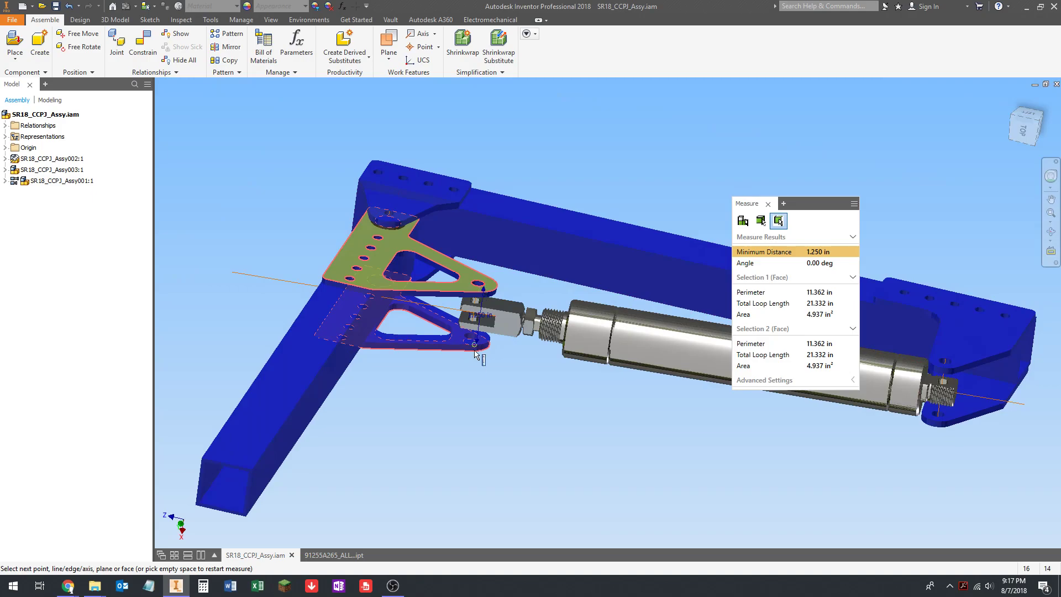
{"action": "middle_click_drag", "start_coordinate": [488, 355], "coordinate": [510, 224], "text": "shift"}
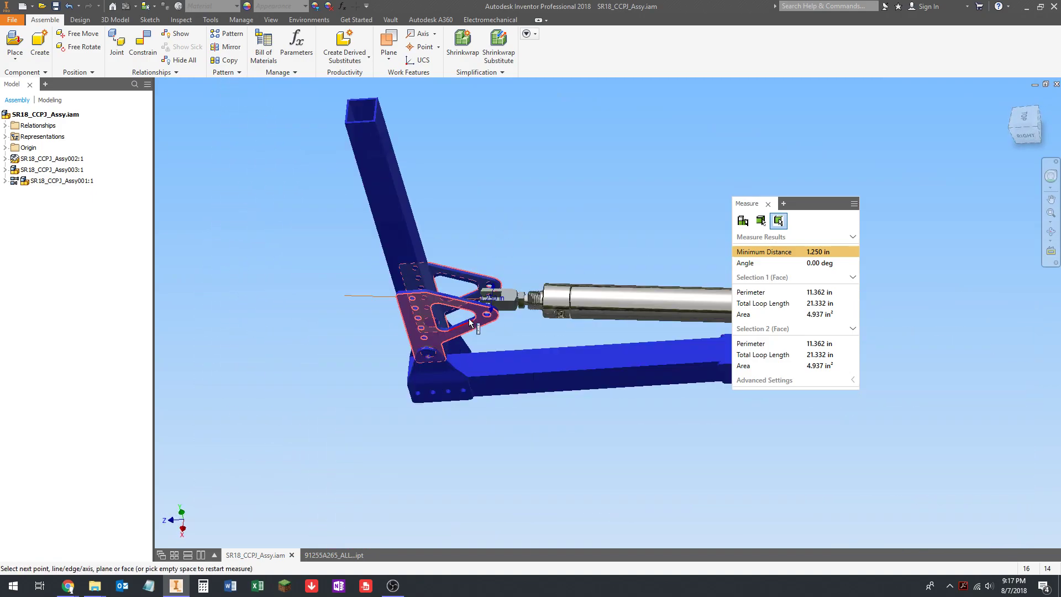
{"action": "scroll", "coordinate": [466, 327], "scroll_direction": "down", "scroll_amount": 3}
{"action": "scroll", "coordinate": [499, 307], "scroll_direction": "up", "scroll_amount": 2}
{"action": "middle_click_drag", "start_coordinate": [499, 307], "coordinate": [489, 301]}
{"action": "middle_click_drag", "start_coordinate": [481, 359], "coordinate": [497, 269], "text": "shift"}
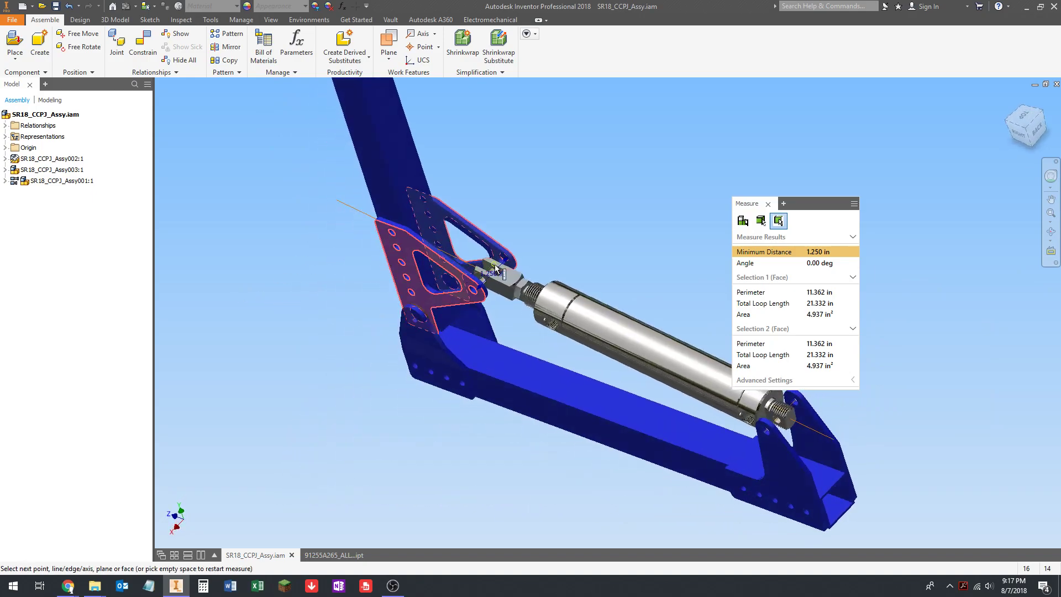
- Examine up close how the cylinder clevis fits between the arm's side plates and their pivot holes
{"action": "scroll", "coordinate": [496, 269], "scroll_direction": "down", "scroll_amount": 3}
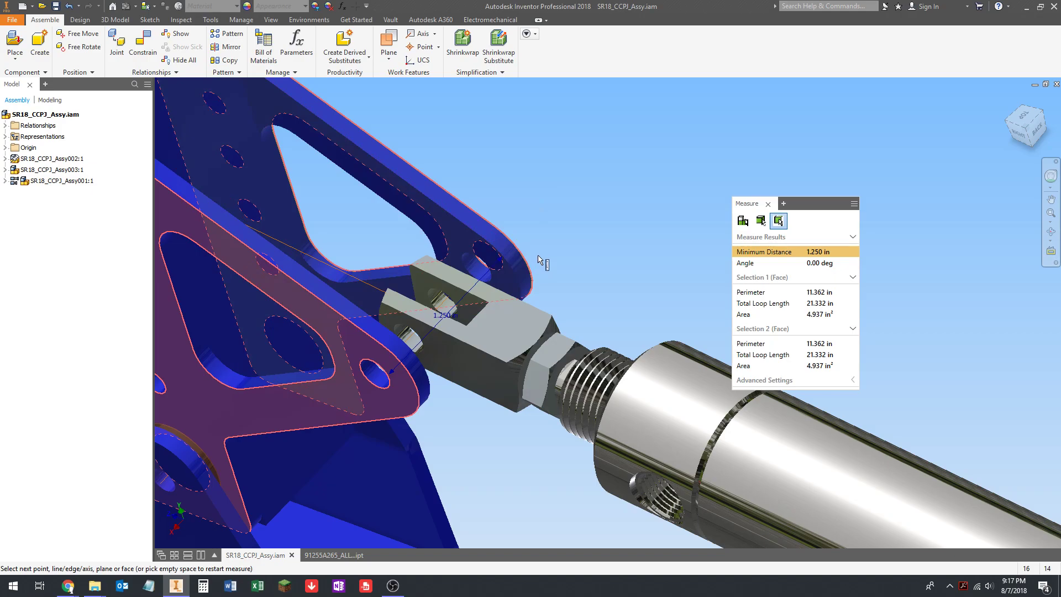
{"action": "scroll", "coordinate": [541, 254], "scroll_direction": "up", "scroll_amount": 3}
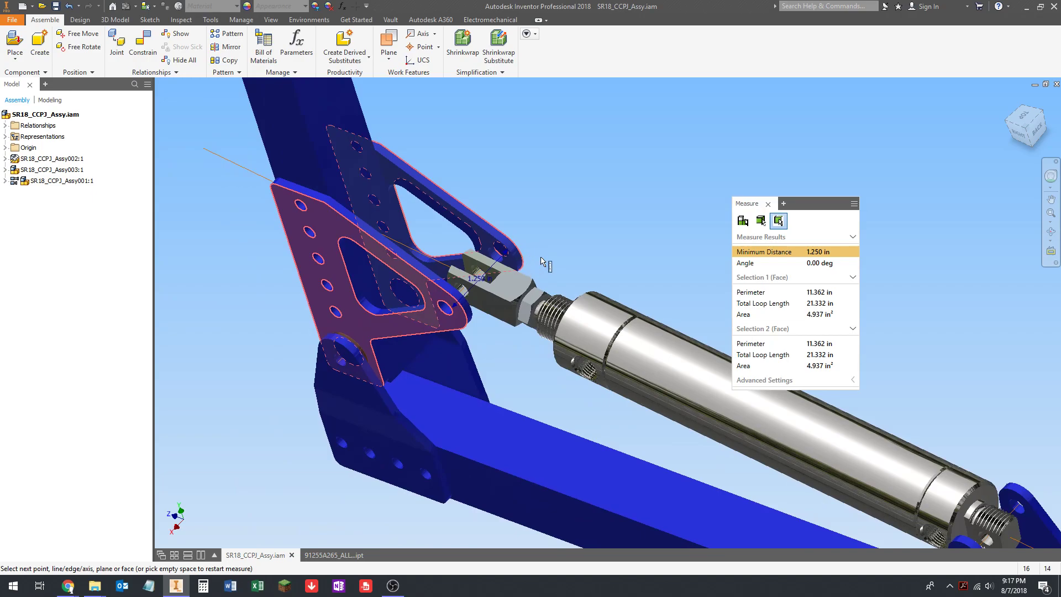
{"action": "scroll", "coordinate": [540, 261], "scroll_direction": "up", "scroll_amount": 3}
{"action": "scroll", "coordinate": [476, 226], "scroll_direction": "down", "scroll_amount": 6}
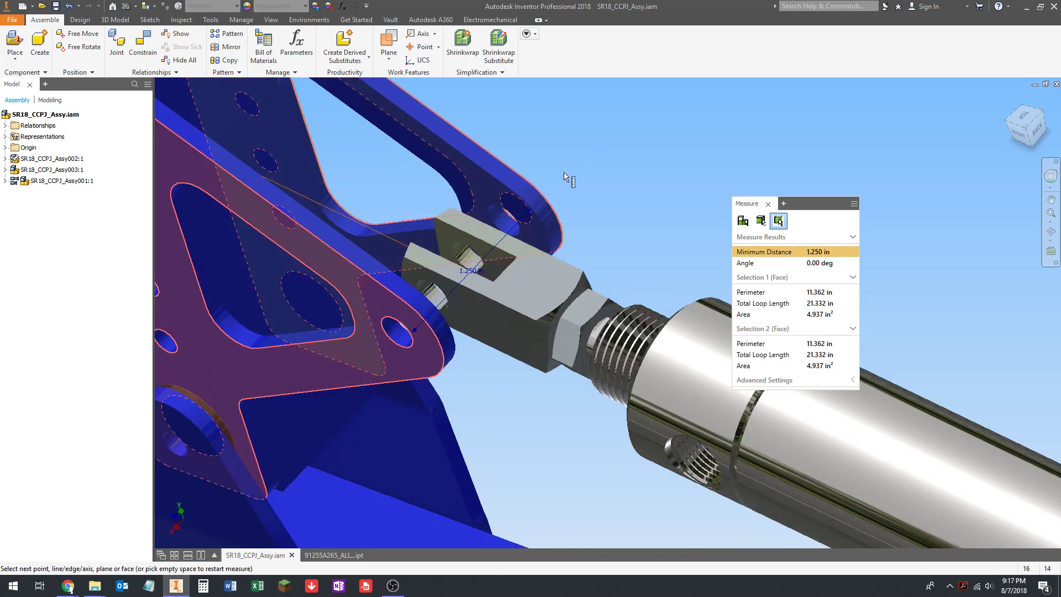
{"action": "scroll", "coordinate": [600, 210], "scroll_direction": "up", "scroll_amount": 5}
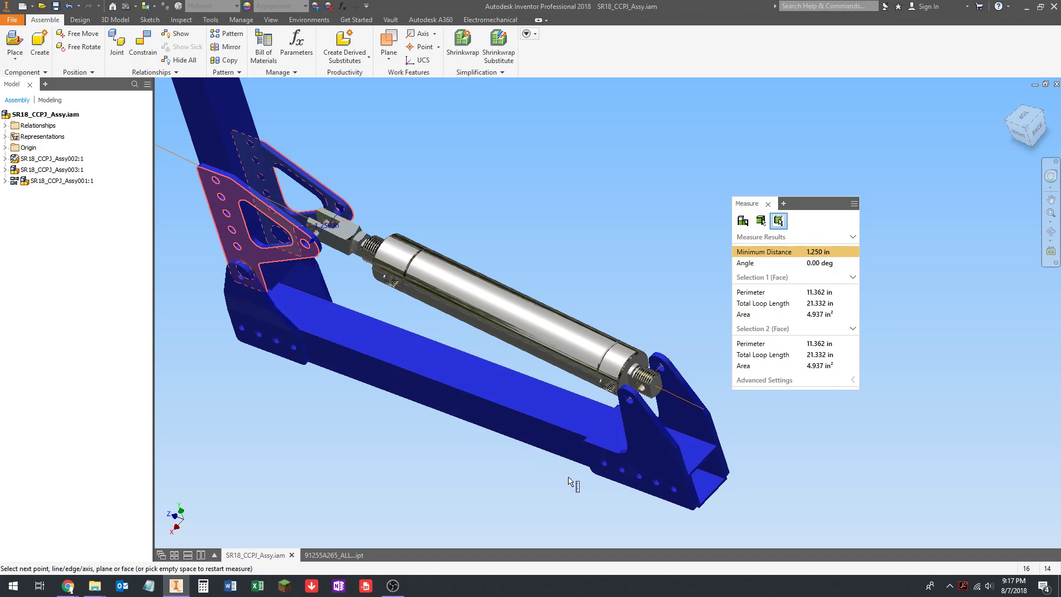
- Compare the cylinder's rear threaded pivot and its mounting plates with the clevis joint at the rod end
{"action": "scroll", "coordinate": [654, 384], "scroll_direction": "down", "scroll_amount": 5}
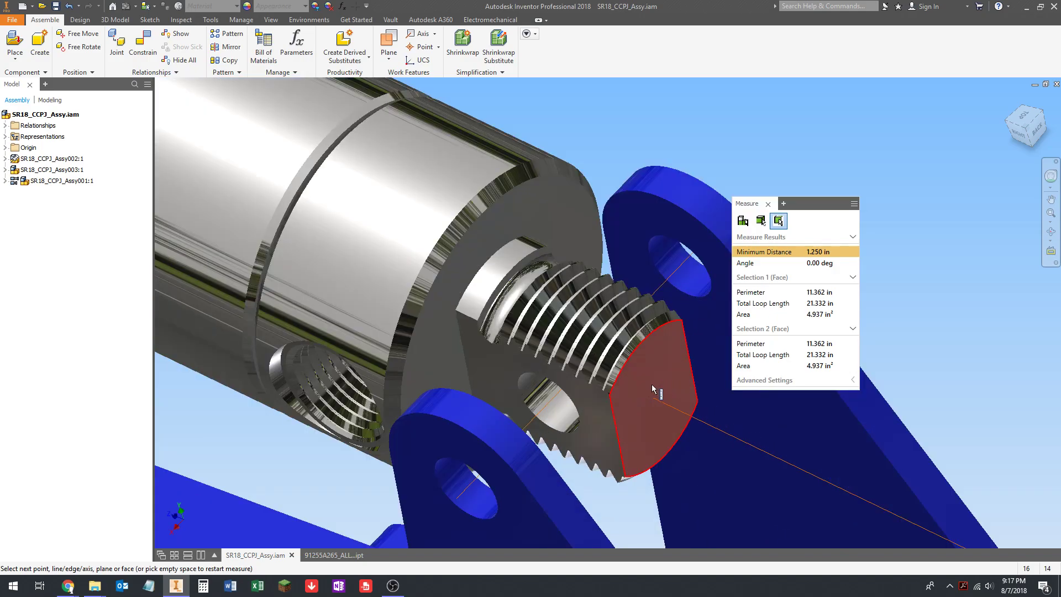
{"action": "scroll", "coordinate": [653, 388], "scroll_direction": "up", "scroll_amount": 4}
{"action": "scroll", "coordinate": [547, 408], "scroll_direction": "up", "scroll_amount": 3}
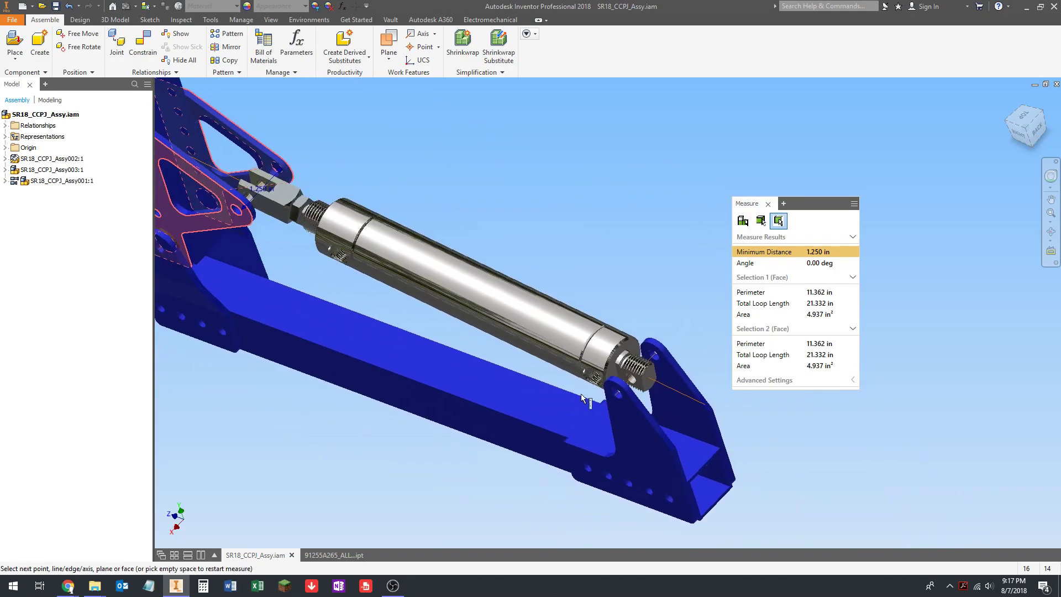
{"action": "scroll", "coordinate": [433, 315], "scroll_direction": "down", "scroll_amount": 6}
{"action": "scroll", "coordinate": [460, 223], "scroll_direction": "up", "scroll_amount": 2}
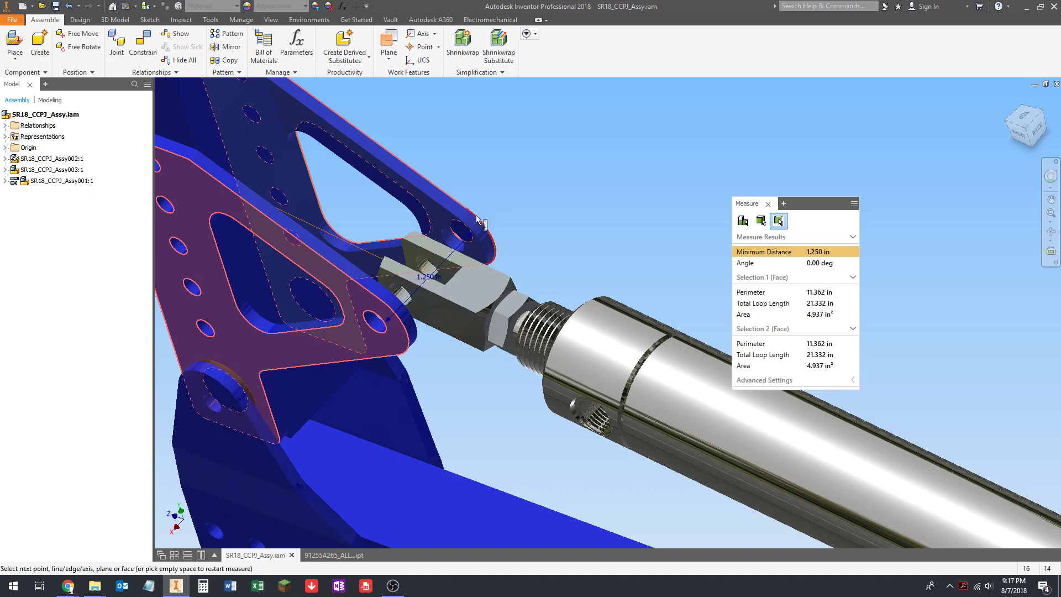
{"action": "scroll", "coordinate": [497, 225], "scroll_direction": "up", "scroll_amount": 5}
{"action": "scroll", "coordinate": [527, 341], "scroll_direction": "down", "scroll_amount": 5}
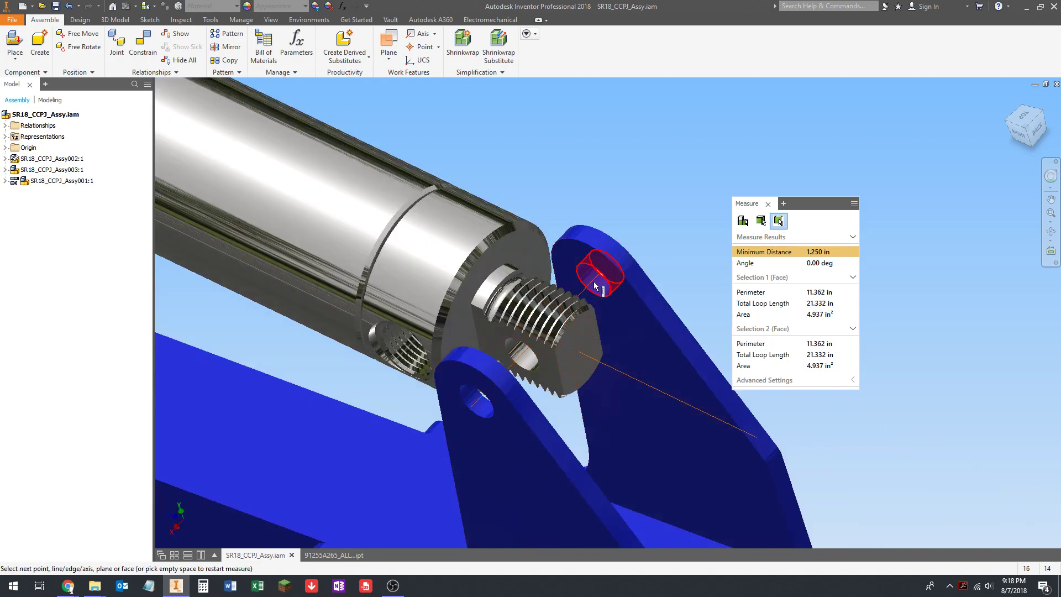
{"action": "scroll", "coordinate": [586, 354], "scroll_direction": "up", "scroll_amount": 5}
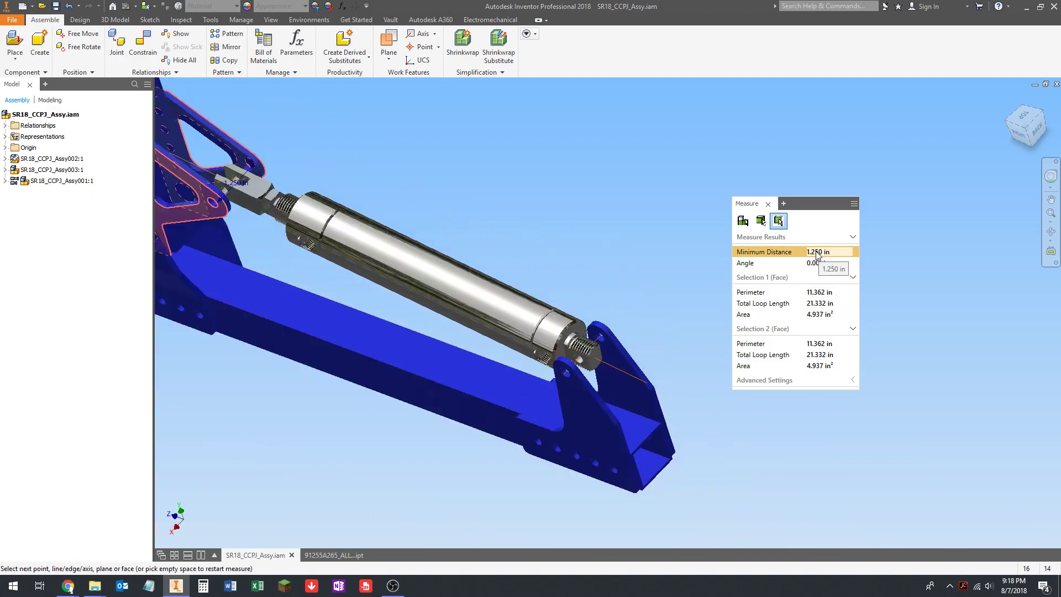
{"action": "scroll", "coordinate": [569, 374], "scroll_direction": "down", "scroll_amount": 4}
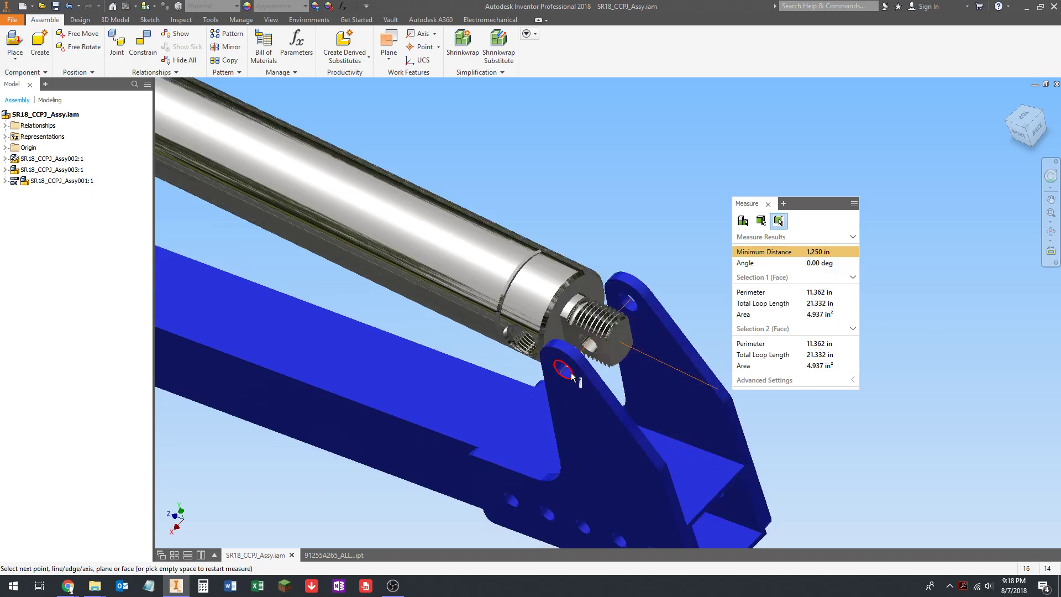
{"action": "scroll", "coordinate": [375, 250], "scroll_direction": "up", "scroll_amount": 4}
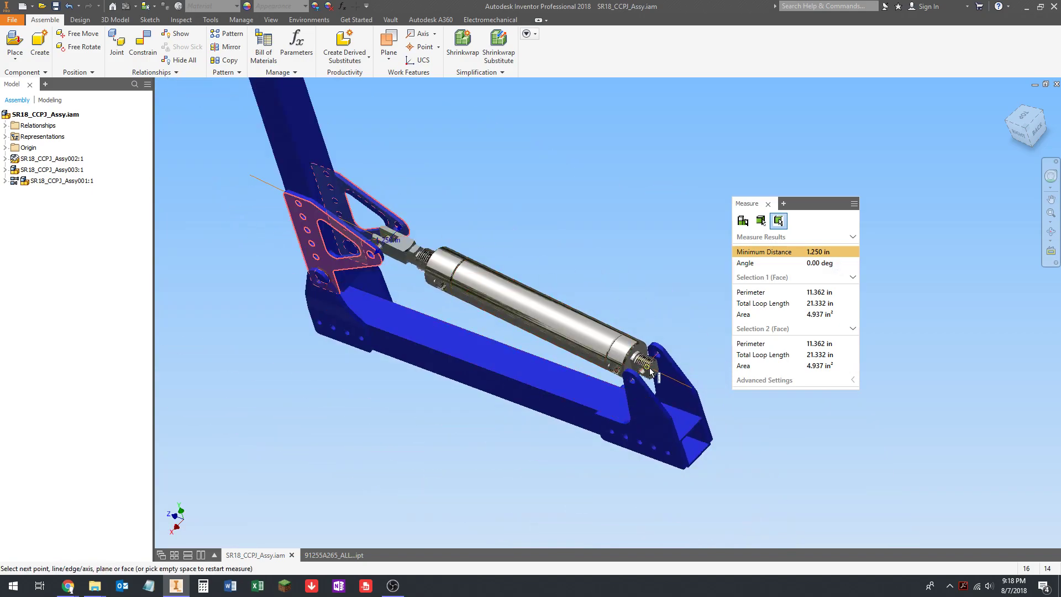
- End the measurement and inspect the clevis joint from the side of the arm
{"action": "scroll", "coordinate": [371, 248], "scroll_direction": "up", "scroll_amount": 3}
{"action": "scroll", "coordinate": [369, 246], "scroll_direction": "down", "scroll_amount": 3}
{"action": "scroll", "coordinate": [363, 221], "scroll_direction": "up", "scroll_amount": 1}
{"action": "key", "text": "Escape"}
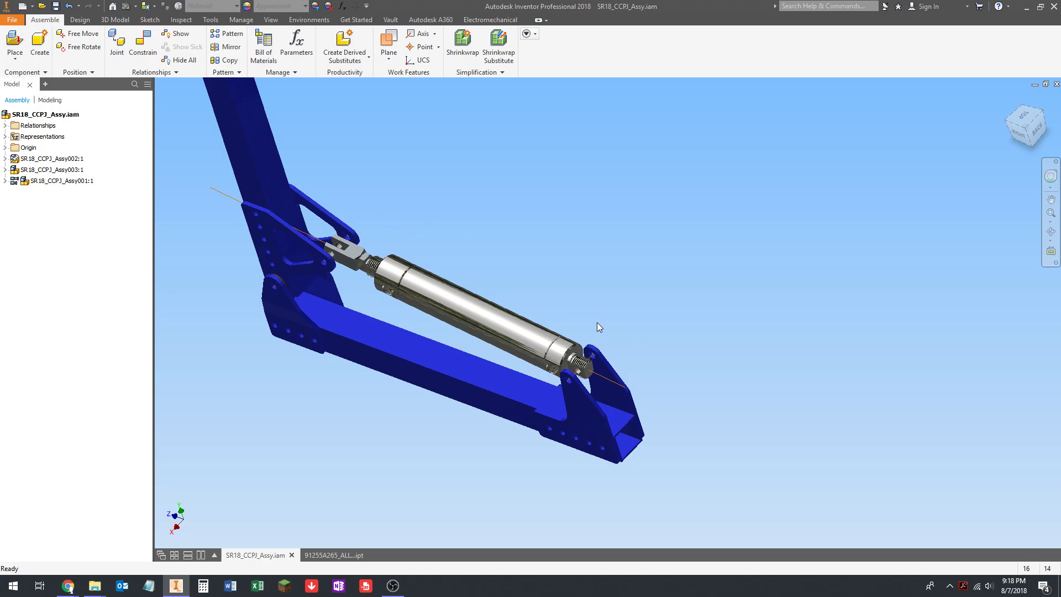
{"action": "middle_click_drag", "start_coordinate": [357, 229], "coordinate": [429, 248]}
{"action": "middle_click_drag", "start_coordinate": [390, 352], "coordinate": [389, 337], "text": "shift"}
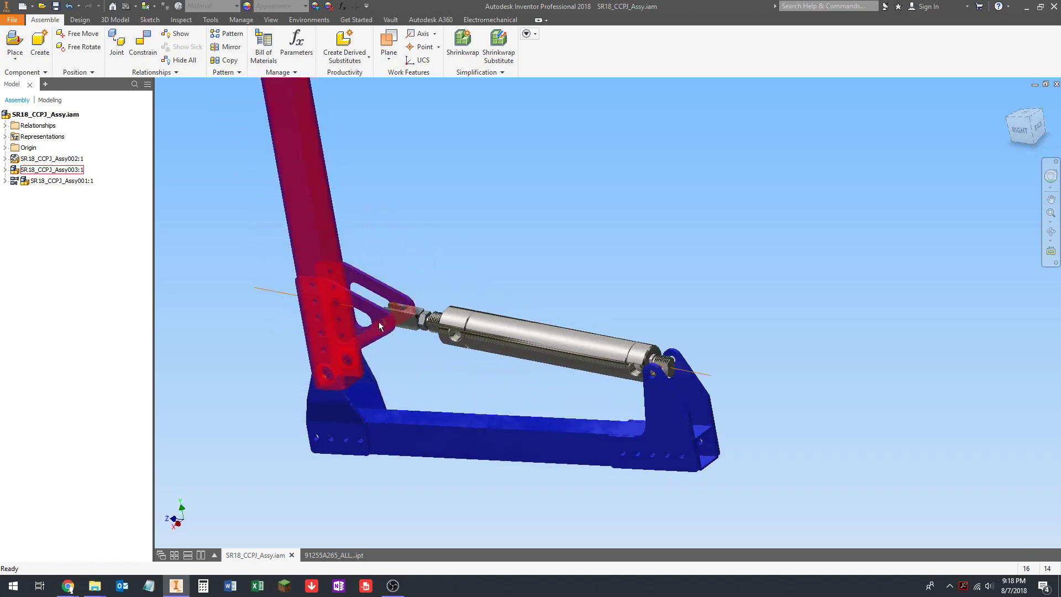
{"action": "scroll", "coordinate": [389, 327], "scroll_direction": "down", "scroll_amount": 5}
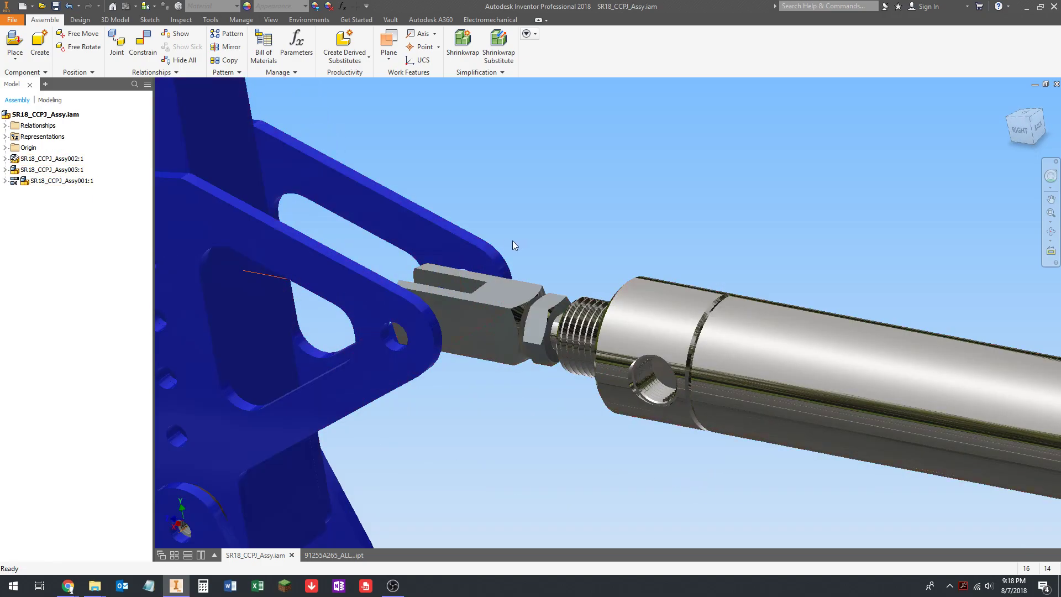
- Switch to McMaster-Carr in Chrome and search the catalog for nylock nuts
{"action": "mouse_move", "coordinate": [70, 586]}
{"action": "left_click", "coordinate": [54, 541]}
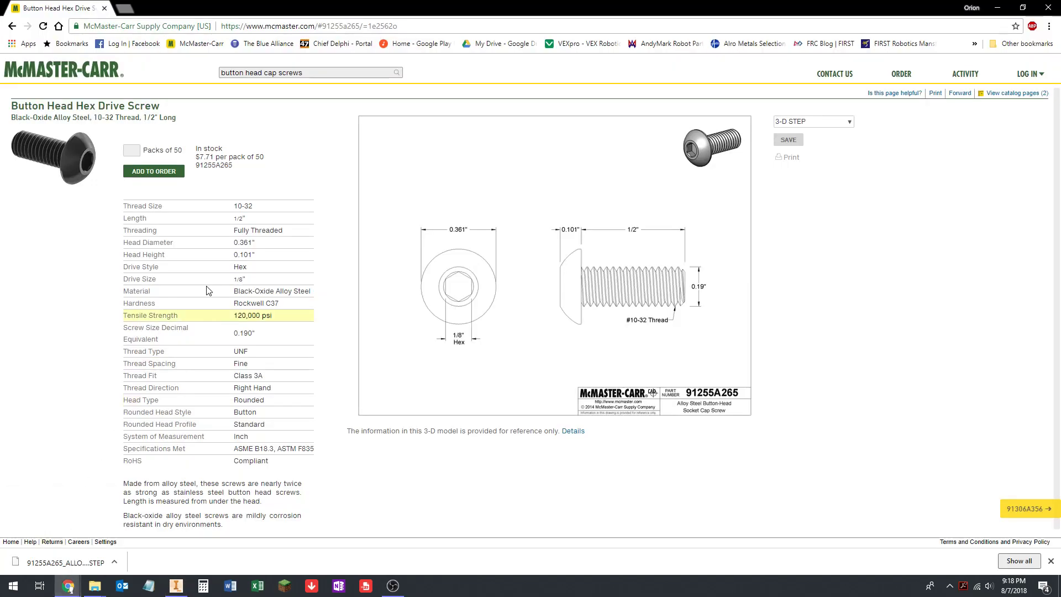
{"action": "left_click_drag", "start_coordinate": [305, 72], "coordinate": [192, 90]}
{"action": "type", "text": "nyl"}
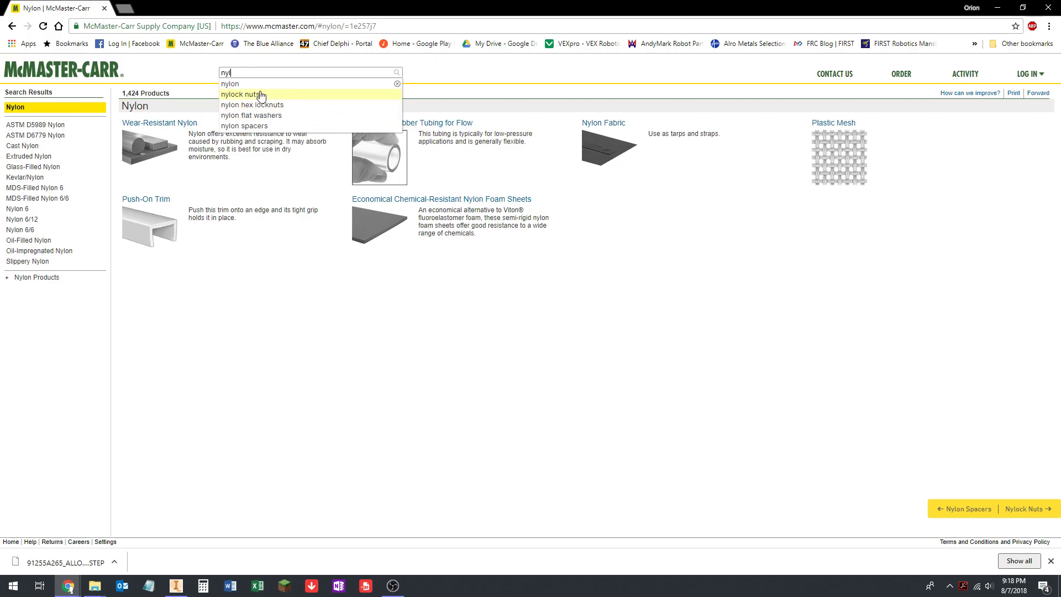
{"action": "left_click", "coordinate": [239, 94]}
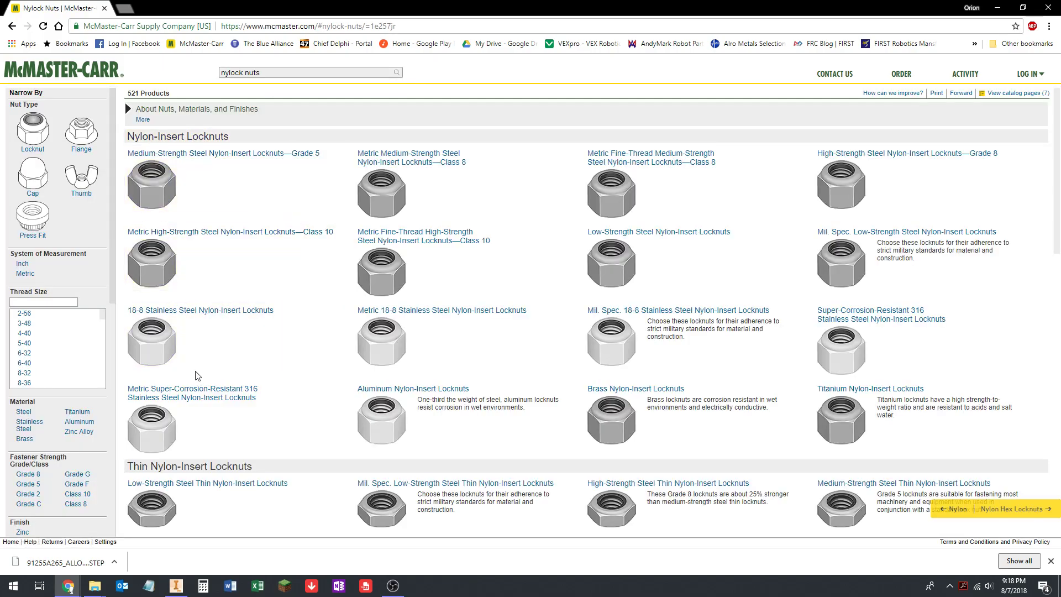
- Filter the nylock nuts to 1/4"-20 thread and zinc finish, and open the product detail of Grade 5 locknut 95615A120
{"action": "scroll", "coordinate": [40, 359], "scroll_direction": "down", "scroll_amount": 1}
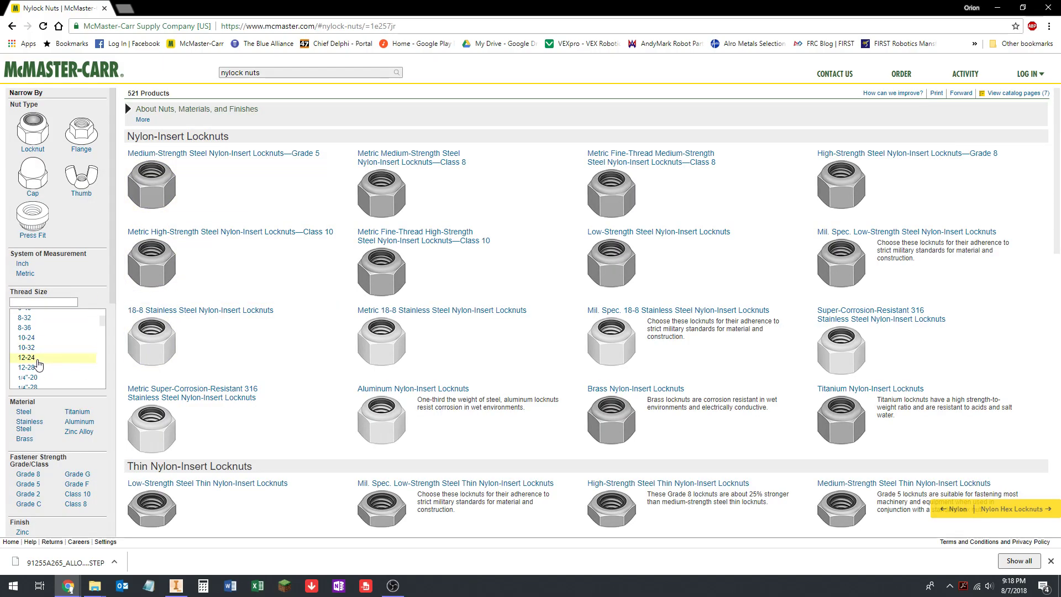
{"action": "left_click", "coordinate": [27, 377]}
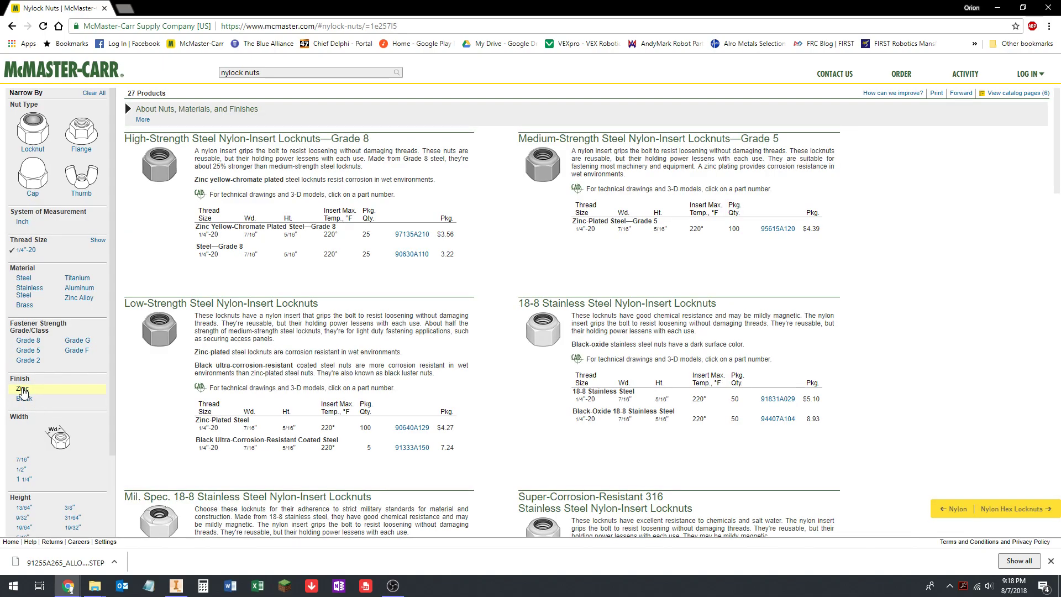
{"action": "left_click", "coordinate": [22, 389]}
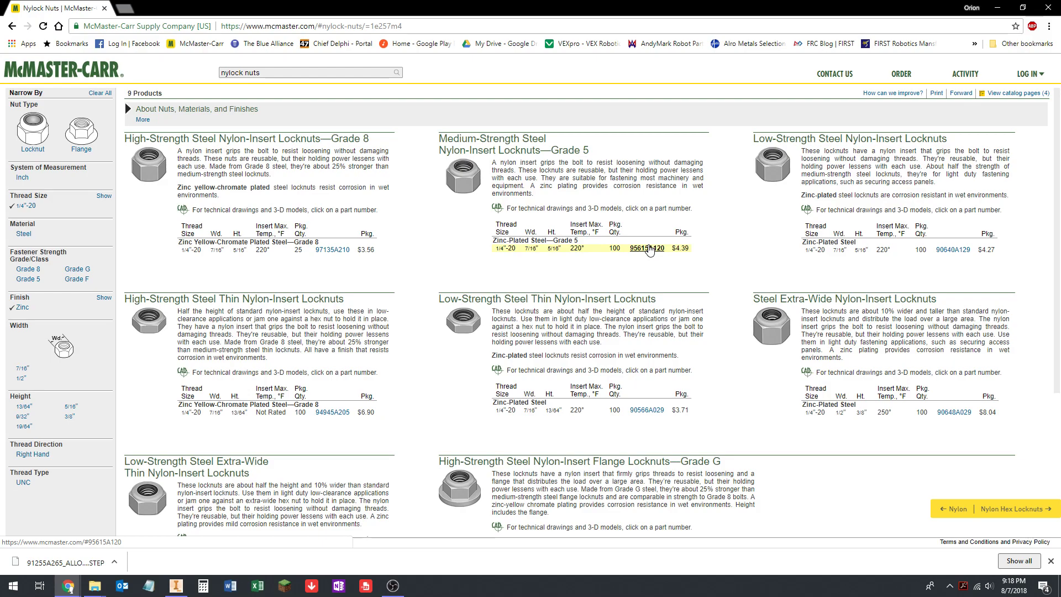
{"action": "left_click", "coordinate": [648, 249]}
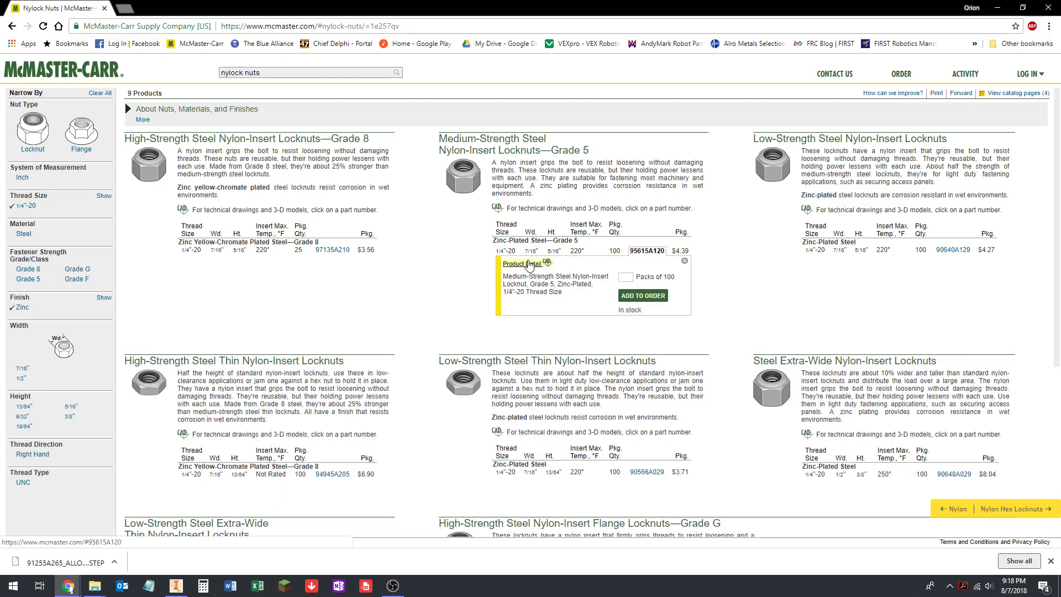
{"action": "left_click", "coordinate": [522, 263]}
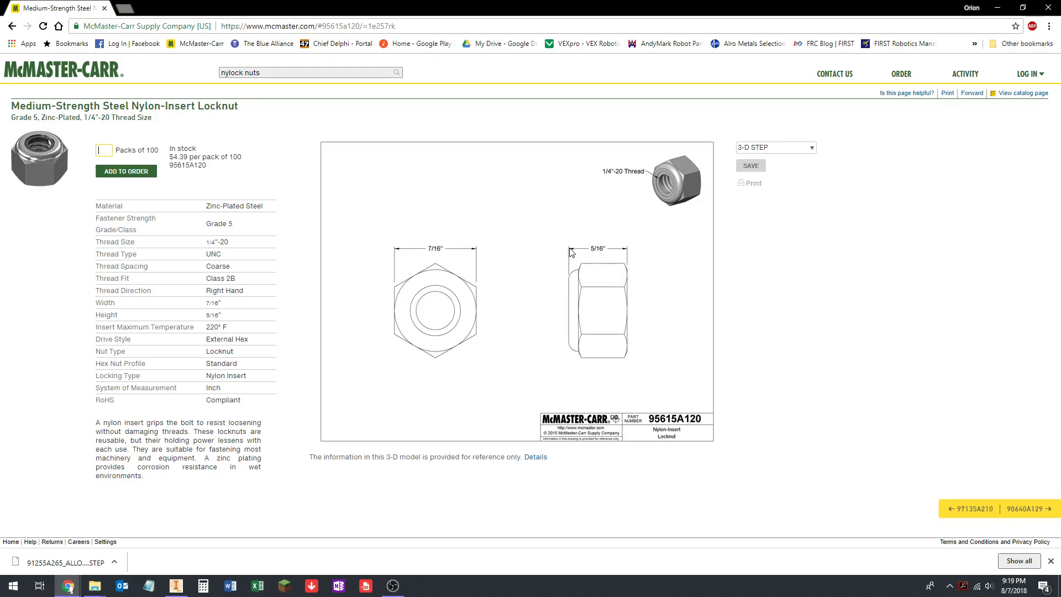
- Switch to Inventor, remeasure the distance between the outer faces of the arm's two side plates, and return to the locknut page
{"action": "left_click", "coordinate": [183, 586]}
{"action": "middle_click_drag", "start_coordinate": [354, 350], "coordinate": [589, 140]}
{"action": "scroll", "coordinate": [425, 316], "scroll_direction": "down", "scroll_amount": 3}
{"action": "key", "text": "m"}
{"action": "left_click", "coordinate": [492, 290]}
{"action": "scroll", "coordinate": [492, 288], "scroll_direction": "up", "scroll_amount": 5}
{"action": "left_click", "coordinate": [589, 141]}
{"action": "middle_click_drag", "start_coordinate": [498, 308], "coordinate": [555, 309], "text": "shift"}
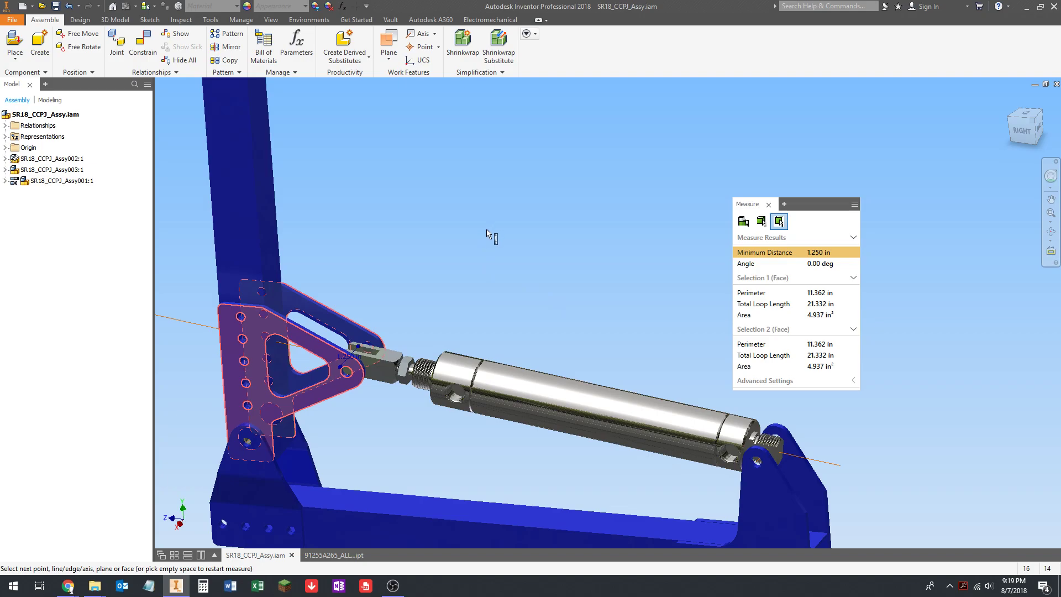
{"action": "scroll", "coordinate": [475, 229], "scroll_direction": "down", "scroll_amount": 2}
{"action": "key", "text": "alt+Tab"}
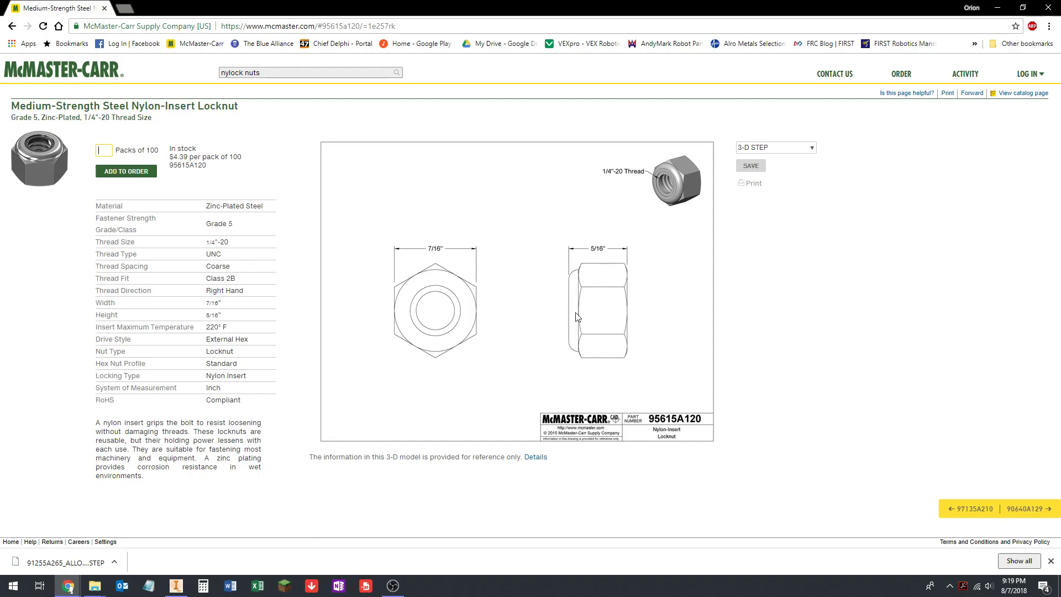
- Return to the assembly and examine the space for pivot hardware around the clevis and side plates from several angles
{"action": "left_click", "coordinate": [176, 585]}
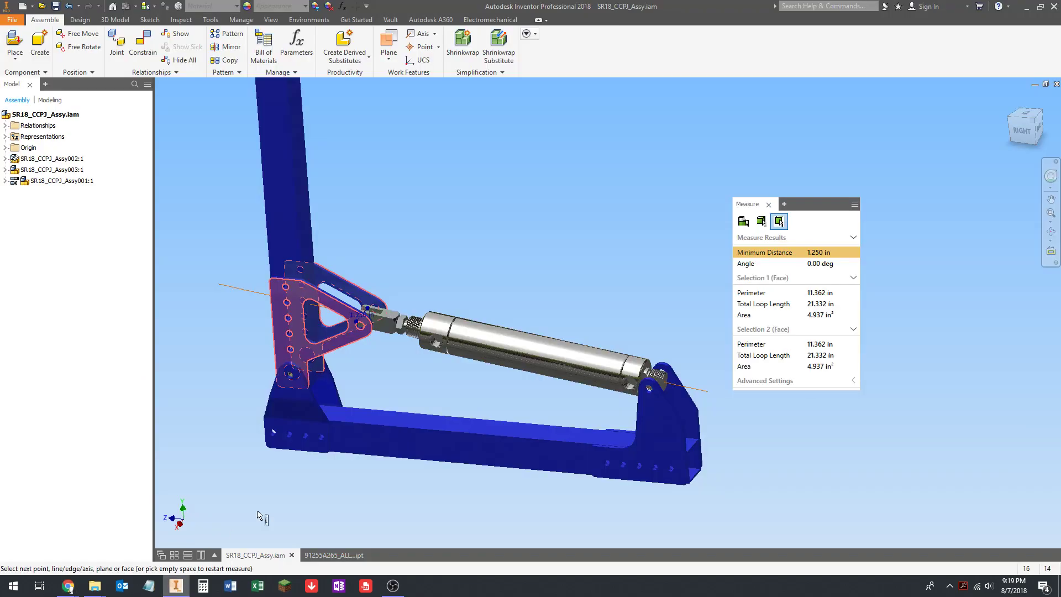
{"action": "scroll", "coordinate": [398, 302], "scroll_direction": "down", "scroll_amount": 5}
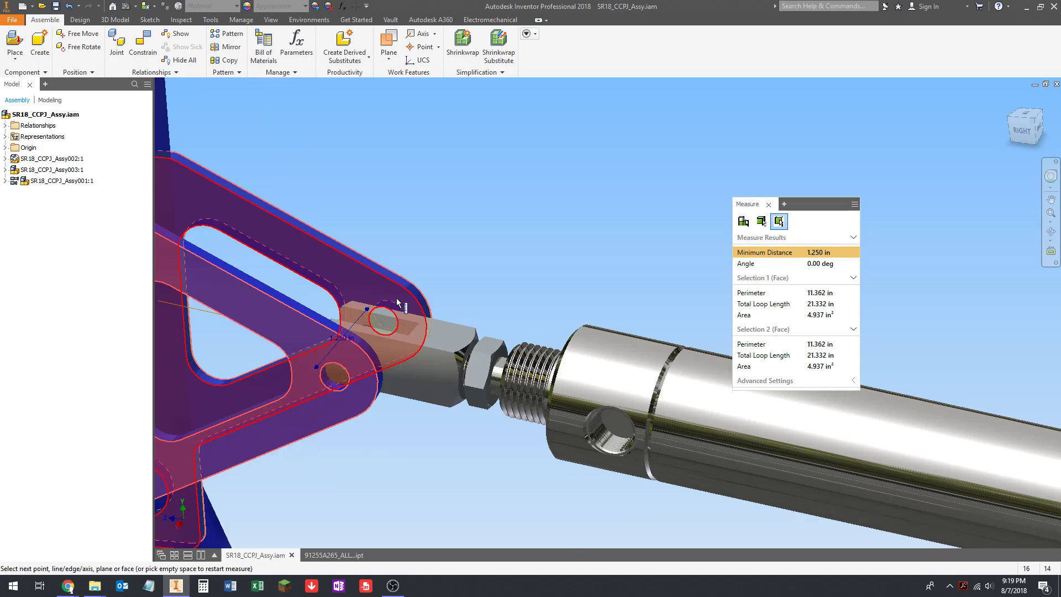
{"action": "scroll", "coordinate": [406, 303], "scroll_direction": "up", "scroll_amount": 3}
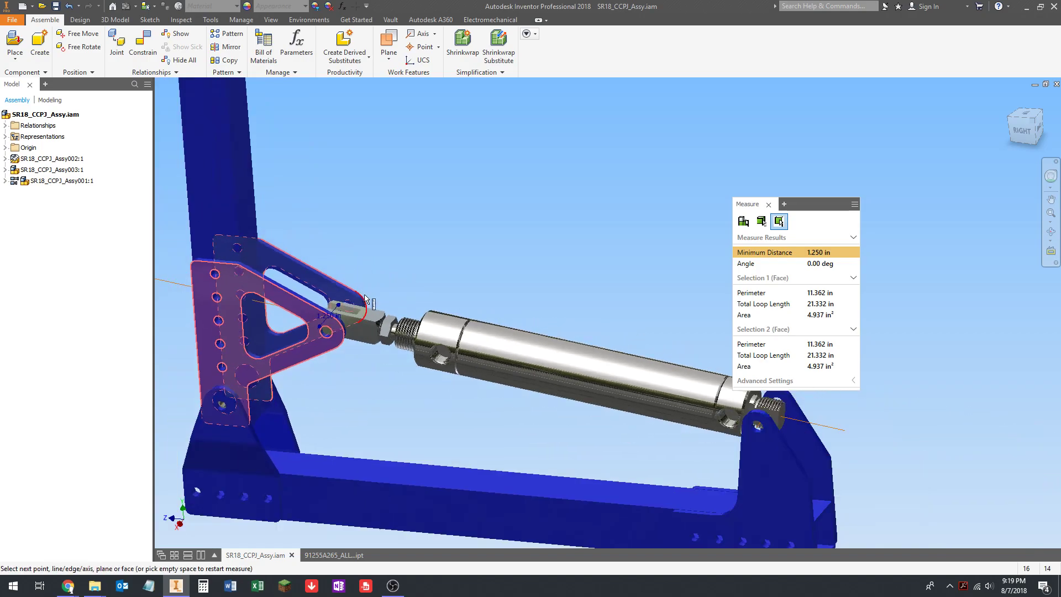
{"action": "scroll", "coordinate": [370, 298], "scroll_direction": "up", "scroll_amount": 2}
{"action": "middle_click_drag", "start_coordinate": [392, 266], "coordinate": [342, 303], "text": "shift"}
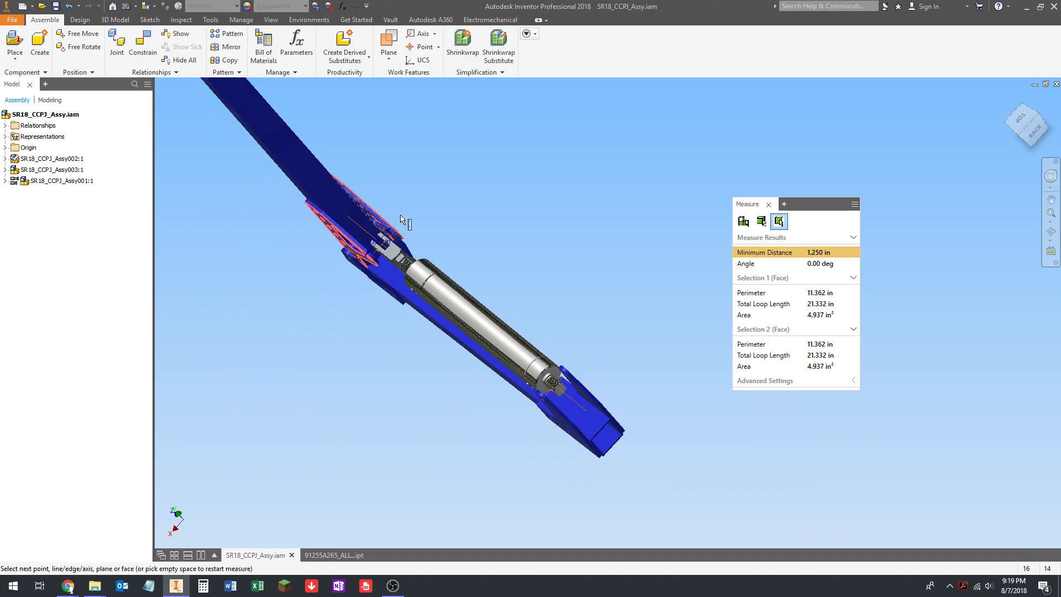
{"action": "scroll", "coordinate": [403, 232], "scroll_direction": "down", "scroll_amount": 3}
{"action": "middle_click_drag", "start_coordinate": [402, 231], "coordinate": [405, 304]}
{"action": "scroll", "coordinate": [402, 250], "scroll_direction": "up", "scroll_amount": 3}
{"action": "scroll", "coordinate": [400, 305], "scroll_direction": "up", "scroll_amount": 2}
{"action": "scroll", "coordinate": [412, 309], "scroll_direction": "down", "scroll_amount": 3}
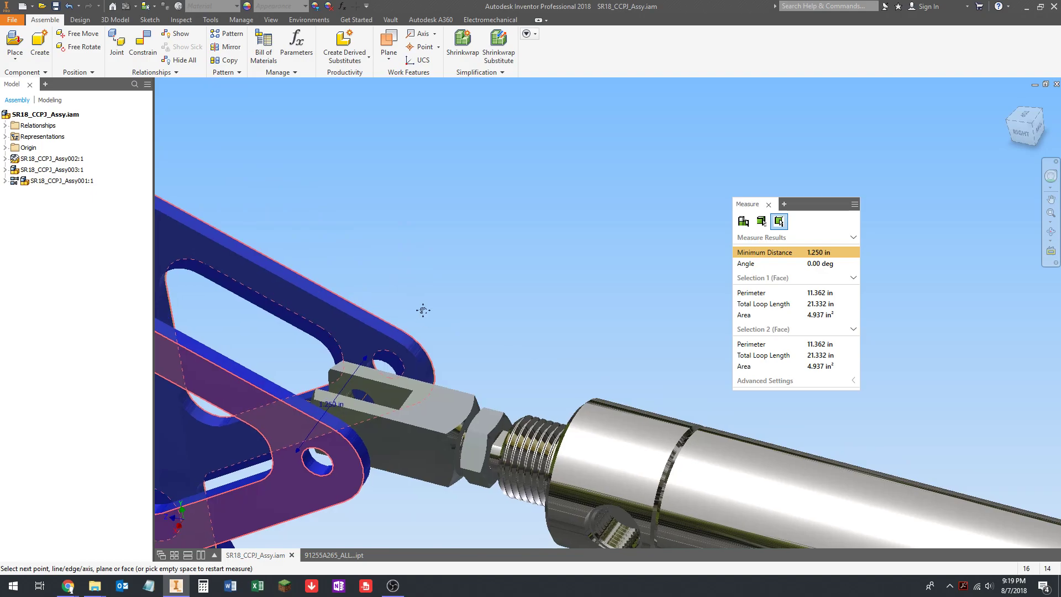
{"action": "scroll", "coordinate": [426, 312], "scroll_direction": "up", "scroll_amount": 2}
{"action": "middle_click_drag", "start_coordinate": [485, 320], "coordinate": [477, 319]}
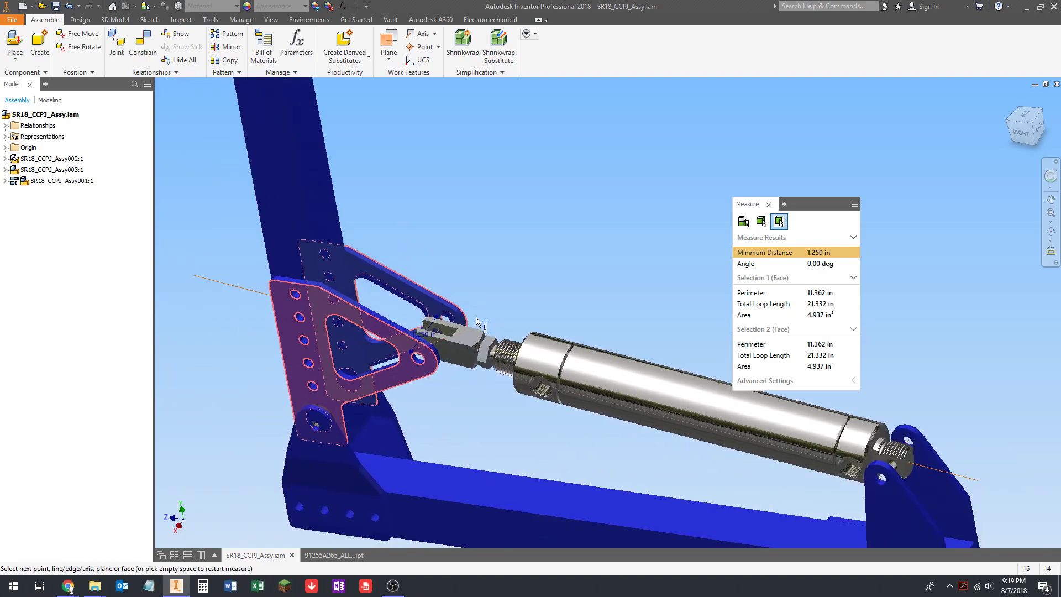
- Switch to McMaster-Carr in Chrome and download the 3-D STEP model of the nylon-insert locknut 95615A120
{"action": "mouse_move", "coordinate": [69, 589]}
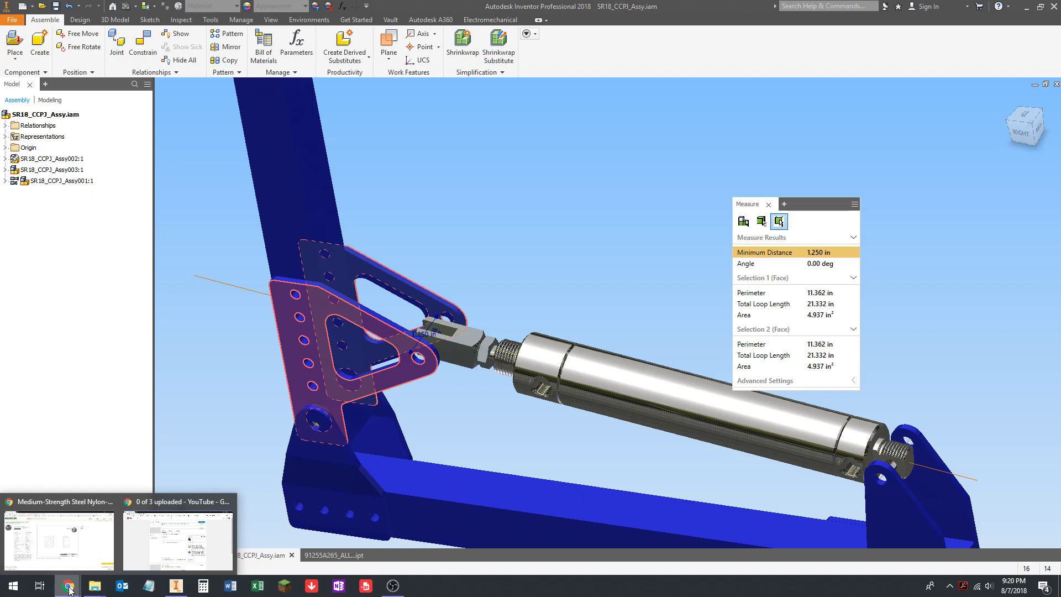
{"action": "left_click", "coordinate": [58, 526]}
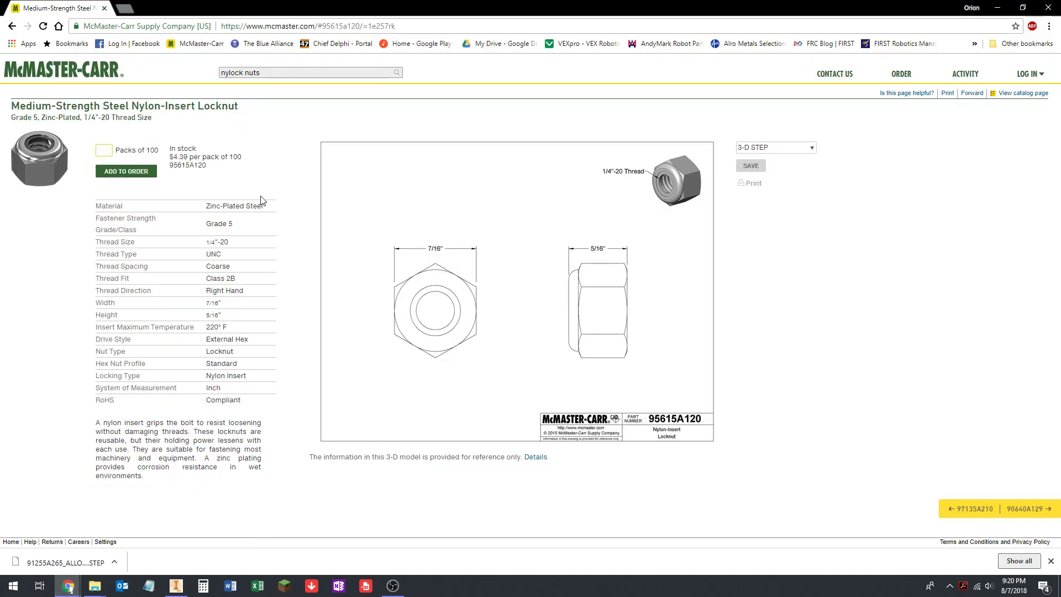
{"action": "left_click", "coordinate": [750, 168]}
{"action": "left_click", "coordinate": [176, 585]}
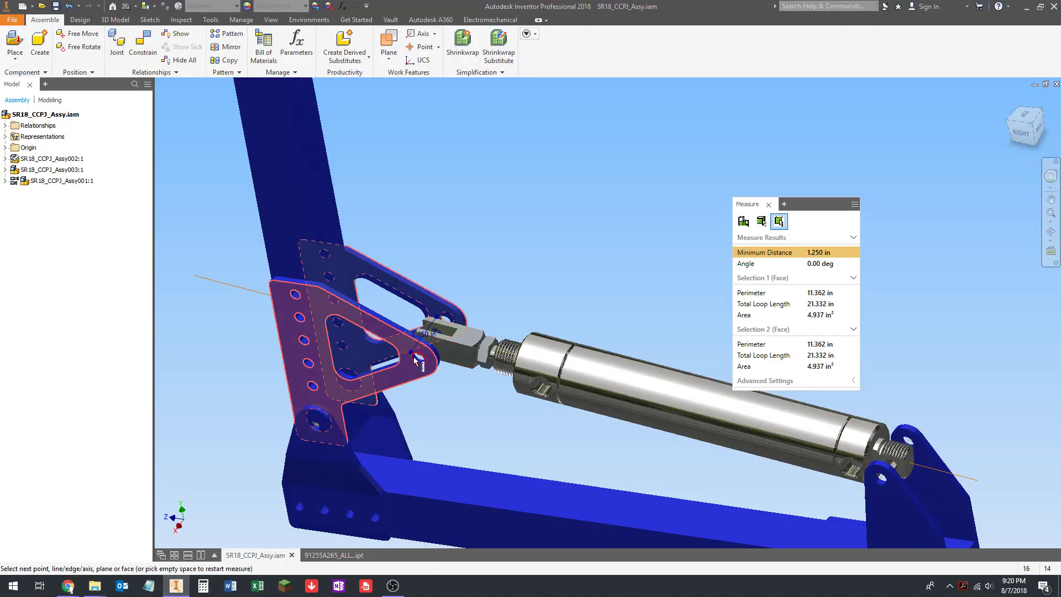
{"action": "mouse_move", "coordinate": [62, 591]}
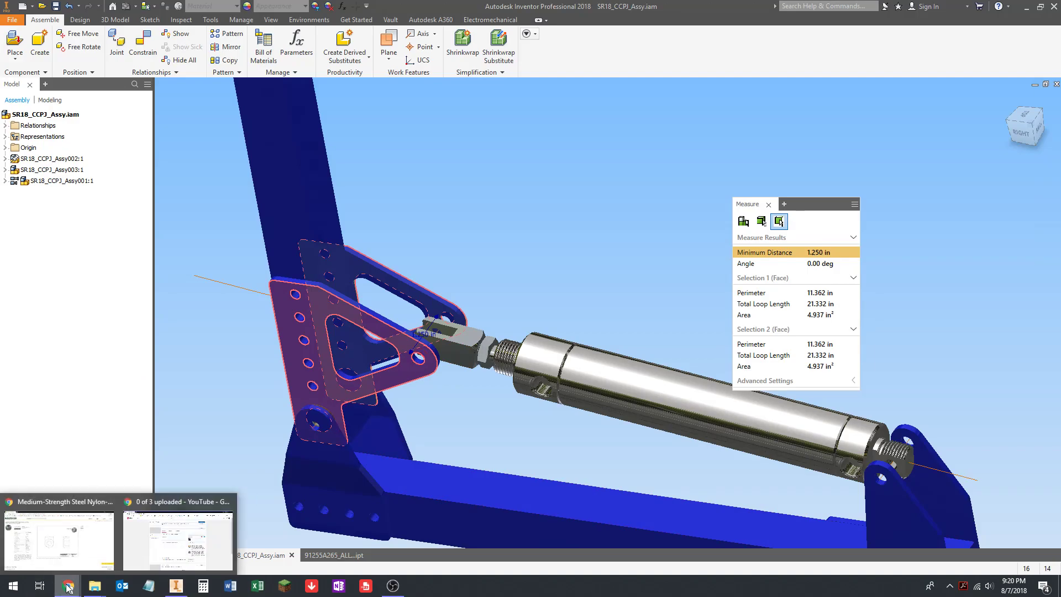
{"action": "left_click", "coordinate": [95, 542]}
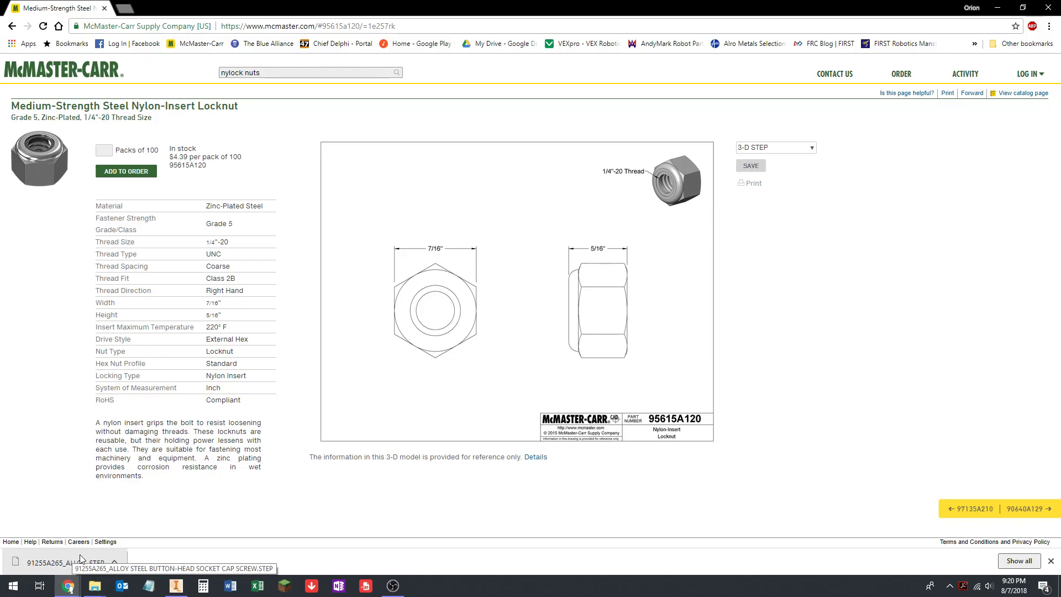
{"action": "left_click", "coordinate": [761, 169]}
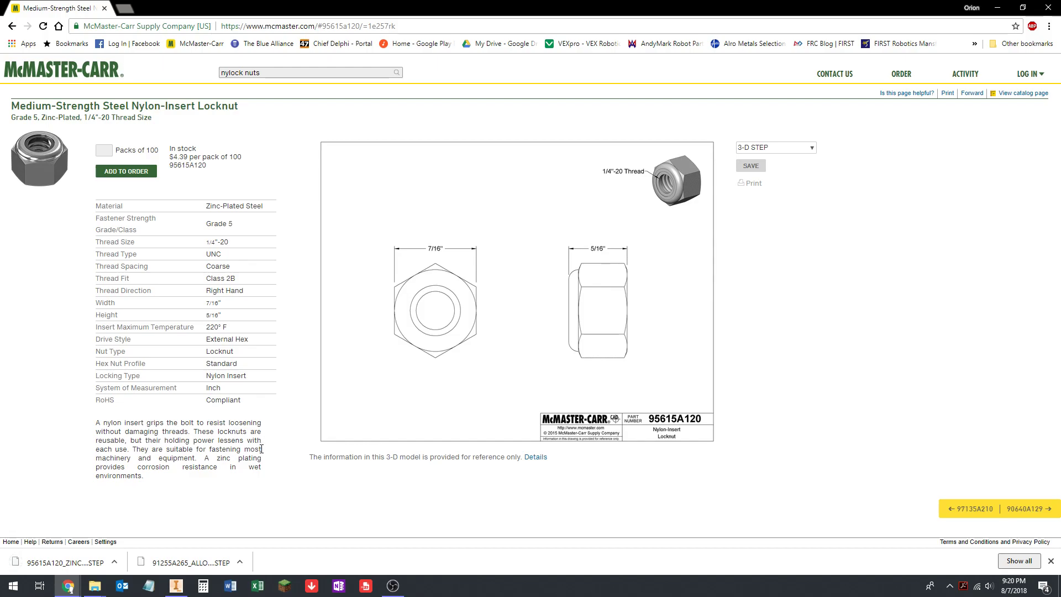
- Search the McMaster-Carr catalog for socket head cap screws and open the alloy steel socket head screws listing
{"action": "left_click_drag", "start_coordinate": [295, 72], "coordinate": [98, 80]}
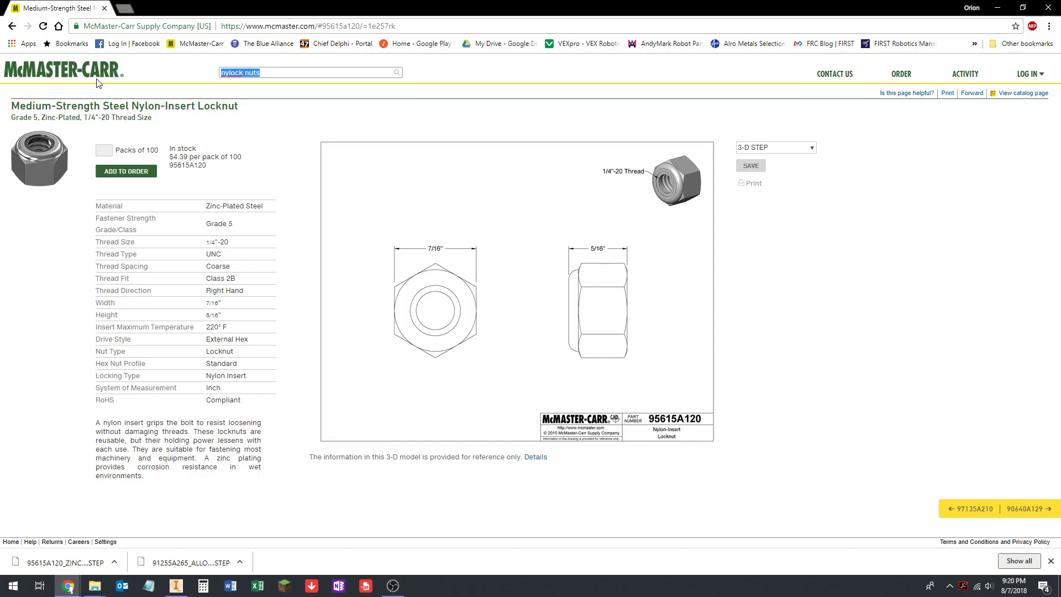
{"action": "type", "text": "socket"}
{"action": "key", "text": "Down"}
{"action": "key", "text": "Return"}
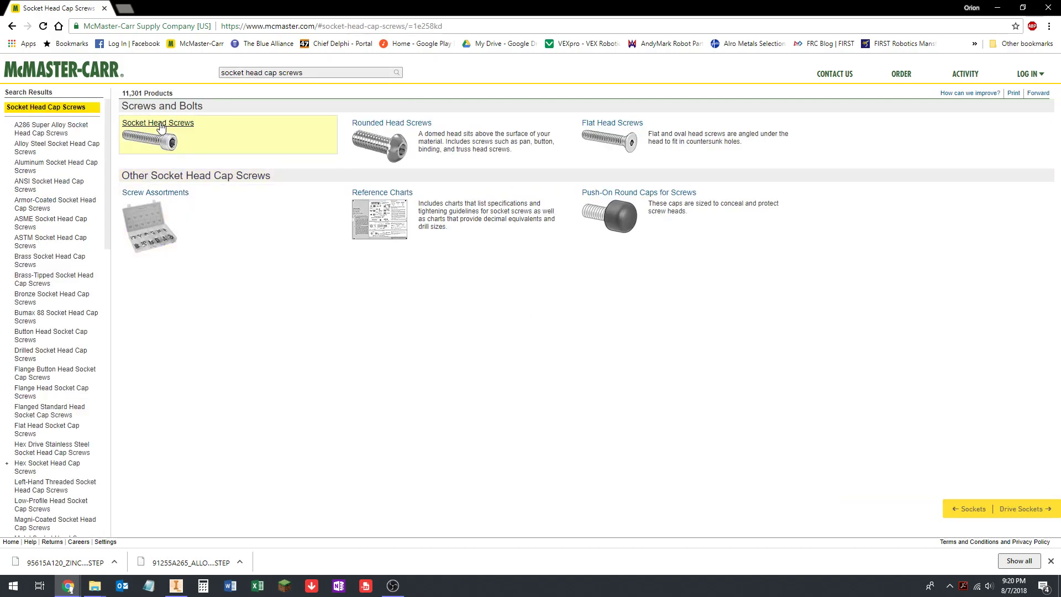
{"action": "left_click", "coordinate": [160, 127]}
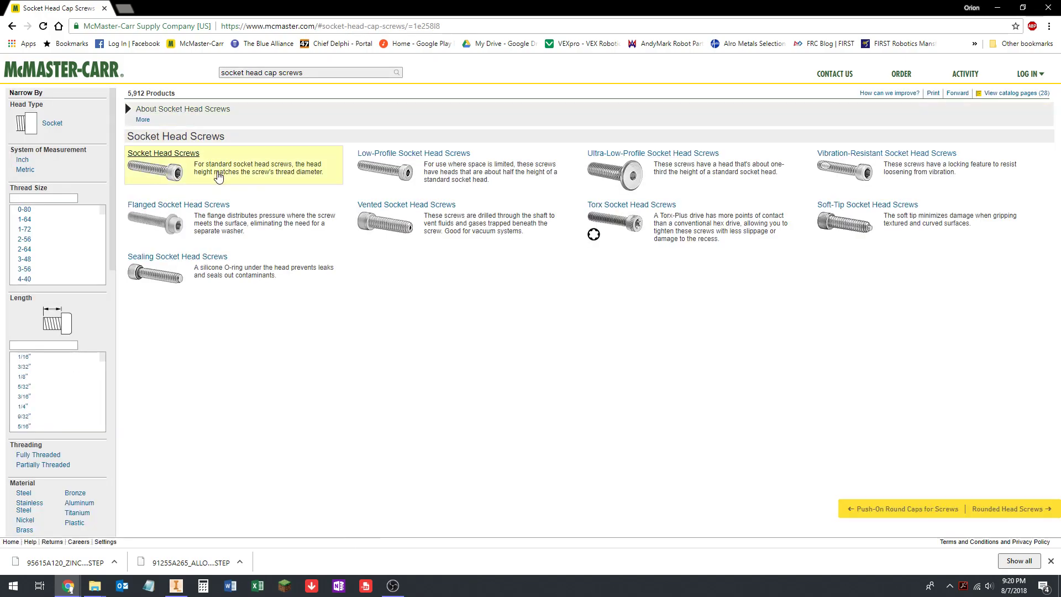
{"action": "left_click", "coordinate": [162, 153]}
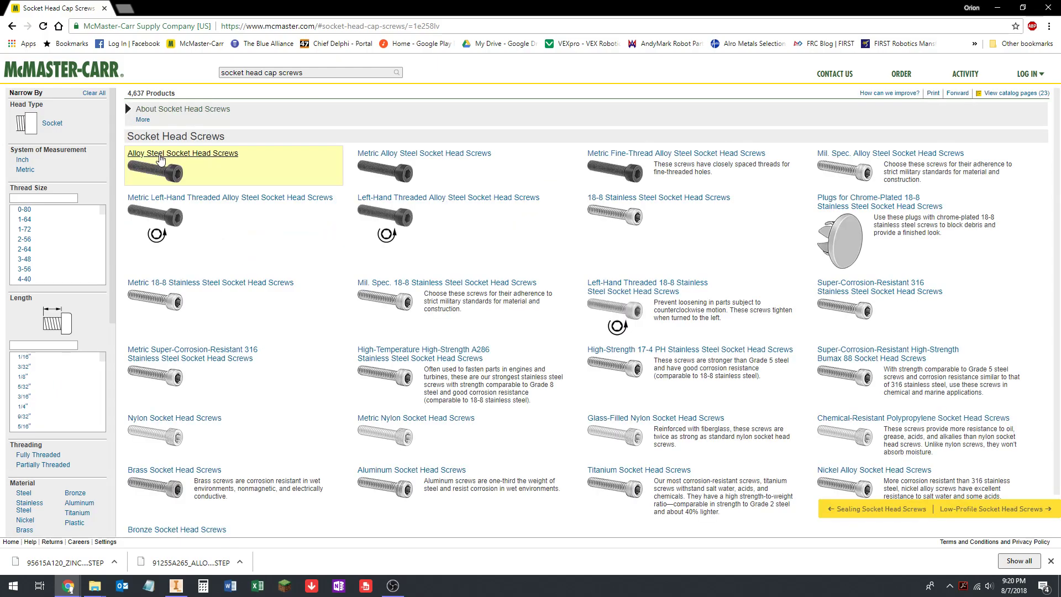
{"action": "left_click", "coordinate": [192, 160]}
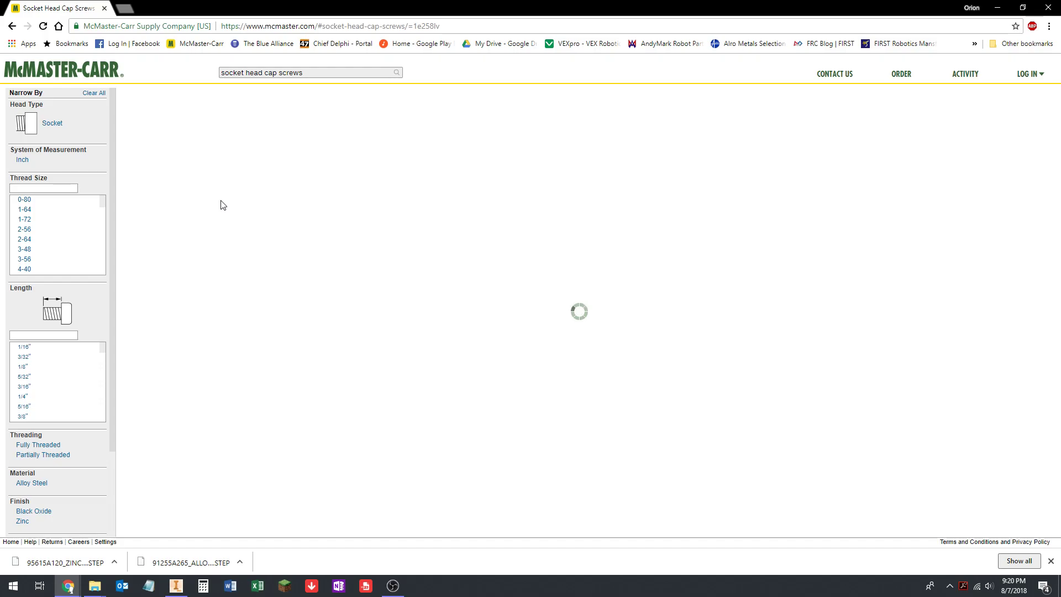
- Filter the alloy steel socket head screws to 1/4"-20 thread size
{"action": "scroll", "coordinate": [28, 228], "scroll_direction": "down", "scroll_amount": 1}
{"action": "scroll", "coordinate": [30, 228], "scroll_direction": "down", "scroll_amount": 1}
{"action": "scroll", "coordinate": [40, 239], "scroll_direction": "down", "scroll_amount": 1}
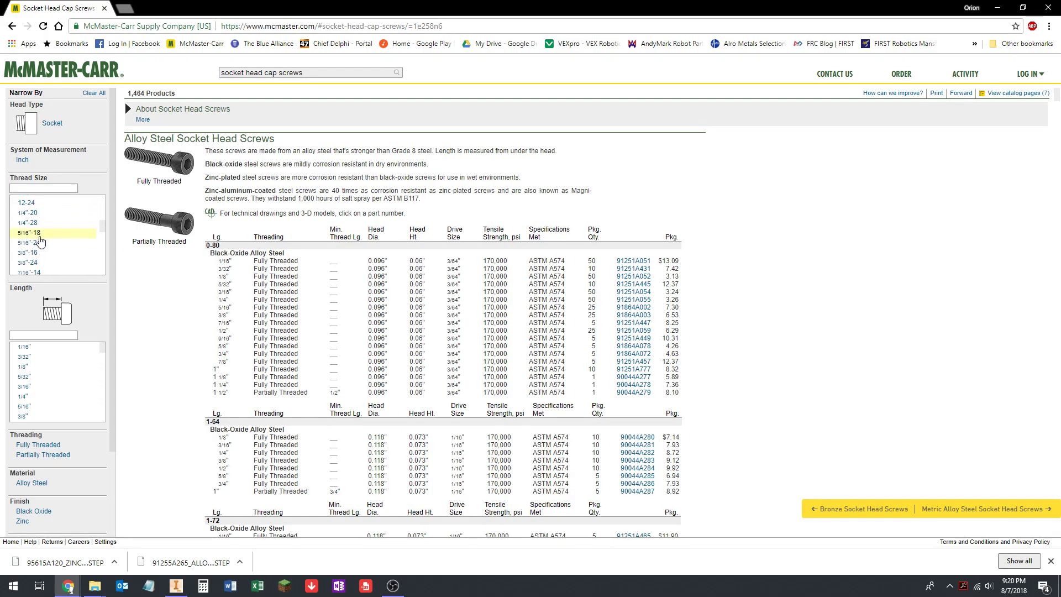
{"action": "left_click", "coordinate": [28, 213]}
- Open the product detail of the partially threaded 1 3/4" socket head screw 91251A548 and download its 3-D STEP model
{"action": "scroll", "coordinate": [28, 287], "scroll_direction": "down", "scroll_amount": 2}
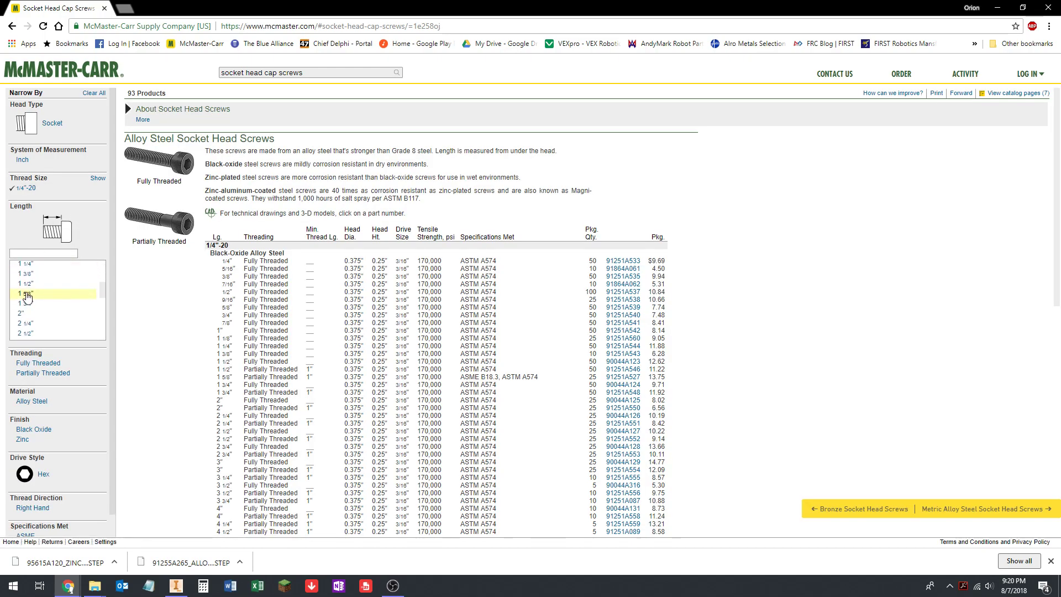
{"action": "scroll", "coordinate": [182, 313], "scroll_direction": "down", "scroll_amount": 1}
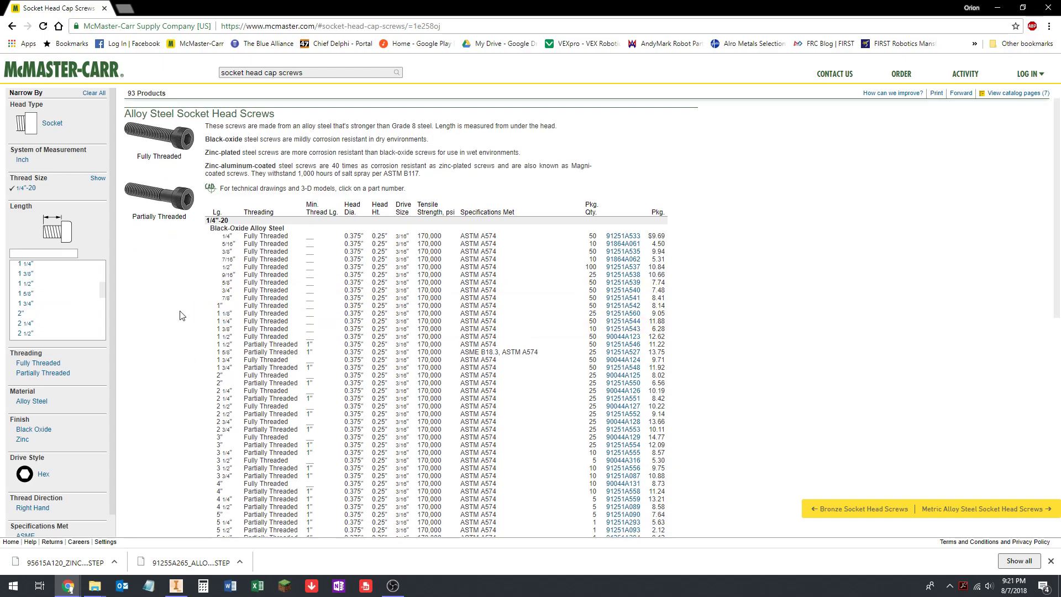
{"action": "scroll", "coordinate": [201, 308], "scroll_direction": "down", "scroll_amount": 1}
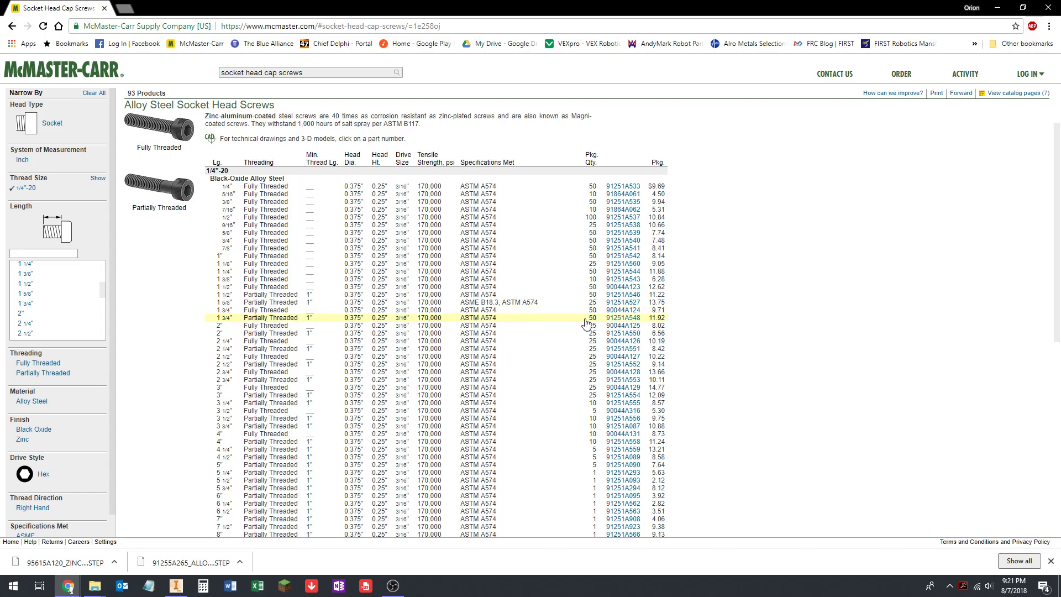
{"action": "left_click", "coordinate": [623, 318]}
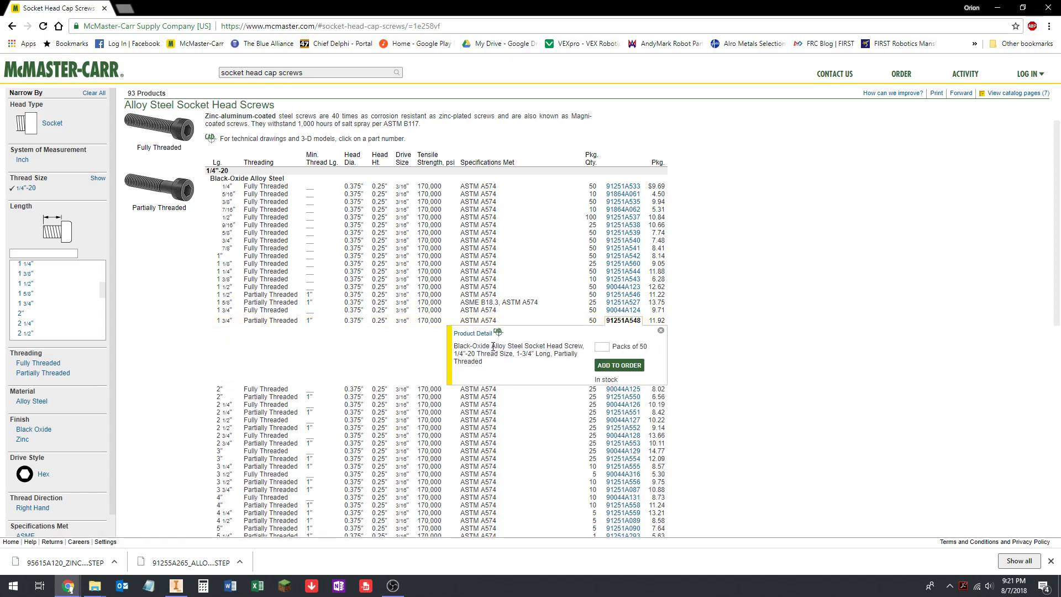
{"action": "left_click", "coordinate": [472, 334]}
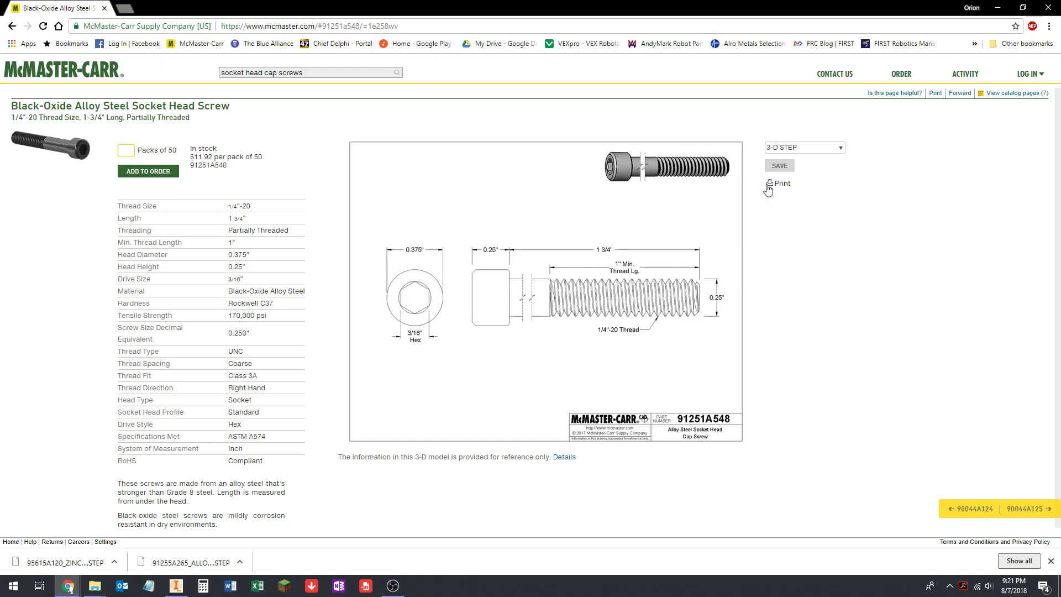
{"action": "left_click", "coordinate": [781, 168]}
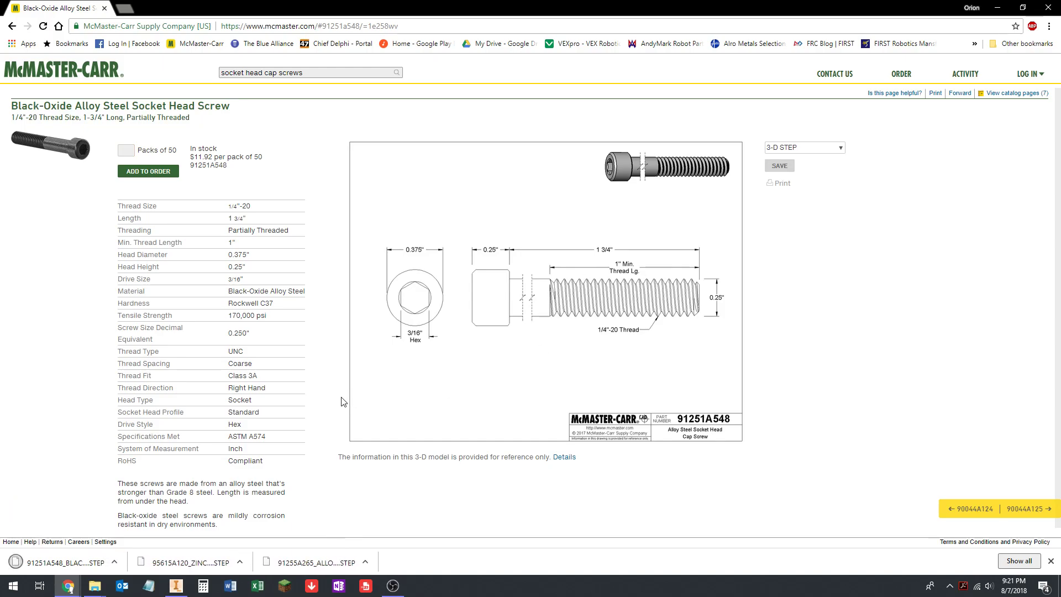
- Switch to Inventor, view the arm and cylinder assembly, and return to the socket head screw page in Chrome
{"action": "left_click", "coordinate": [176, 585]}
{"action": "scroll", "coordinate": [572, 437], "scroll_direction": "down", "scroll_amount": 2}
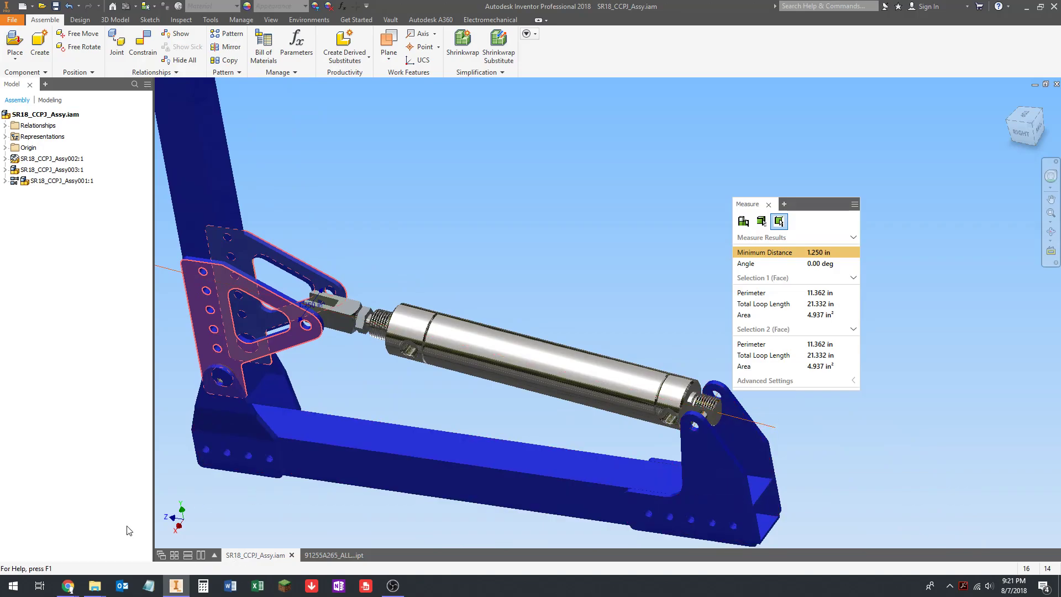
{"action": "left_click", "coordinate": [68, 586]}
{"action": "left_click", "coordinate": [59, 536]}
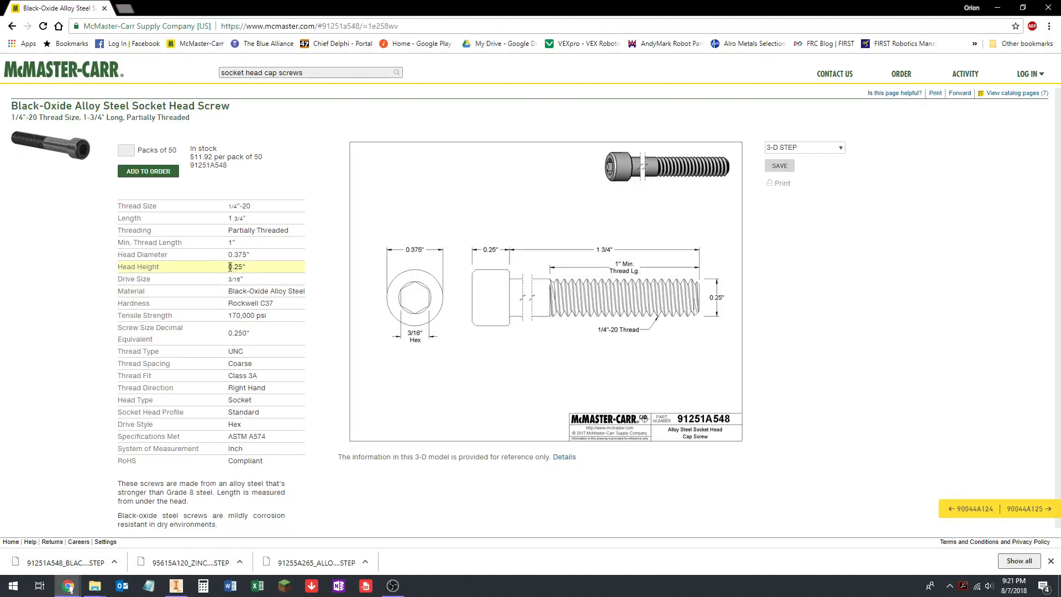
- Search the catalog for shoulder screws and open the alloy steel shoulder screws listing
{"action": "left_click", "coordinate": [308, 75]}
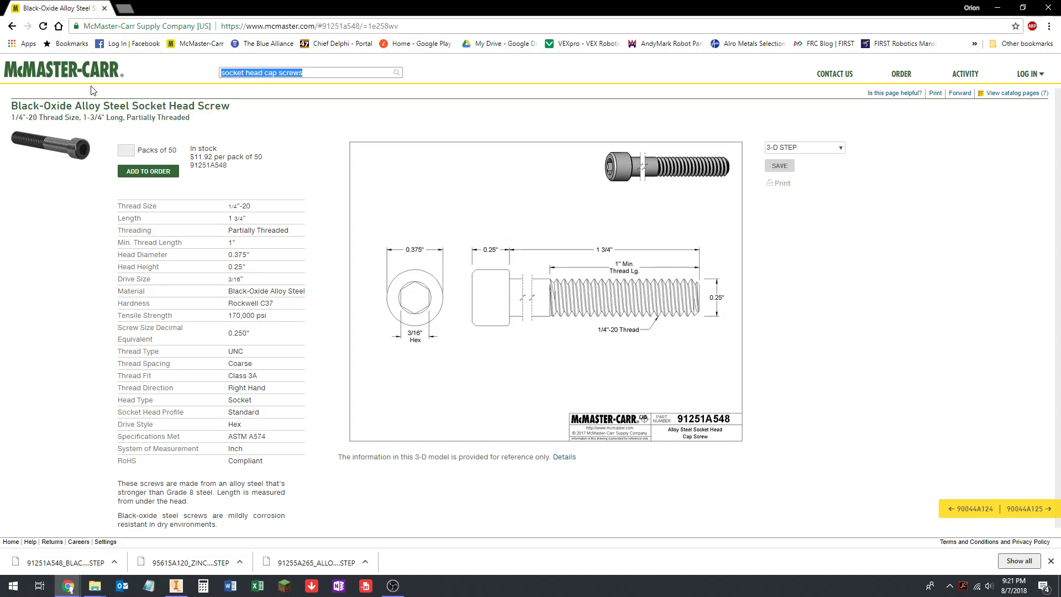
{"action": "type", "text": "shoulde"}
{"action": "type", "text": "crews"}
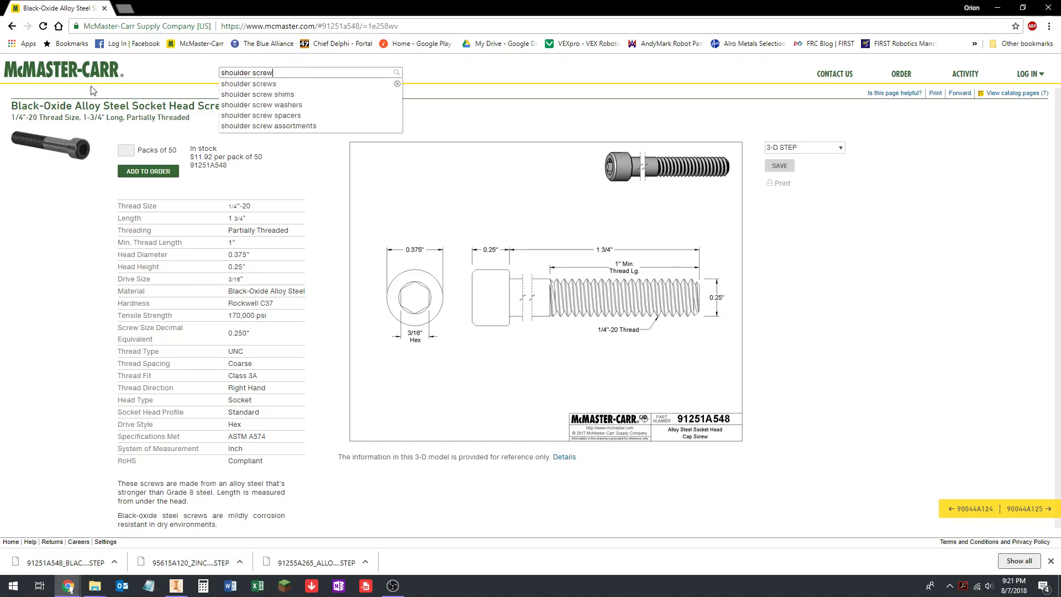
{"action": "key", "text": "Return"}
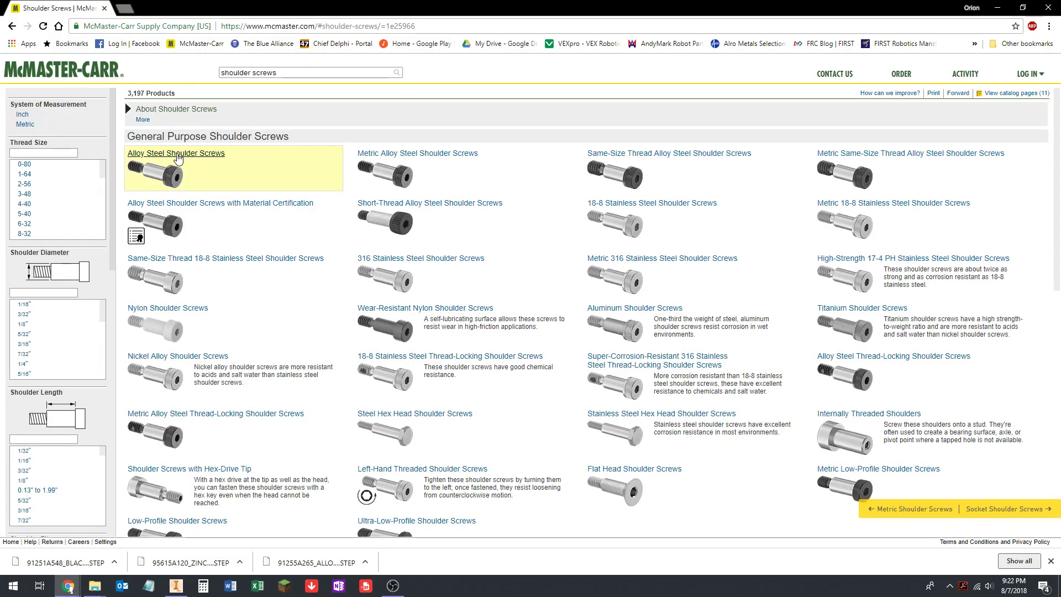
{"action": "left_click", "coordinate": [178, 160]}
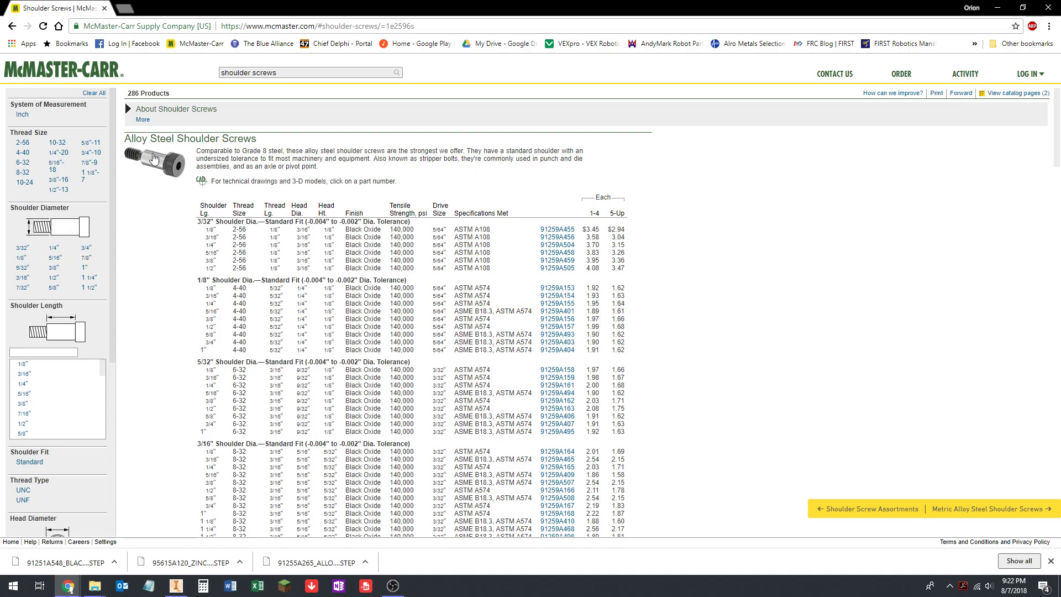
- Filter the alloy steel shoulder screws to 1/4" shoulder diameter and 1 1/4" shoulder length
{"action": "mouse_move", "coordinate": [153, 159]}
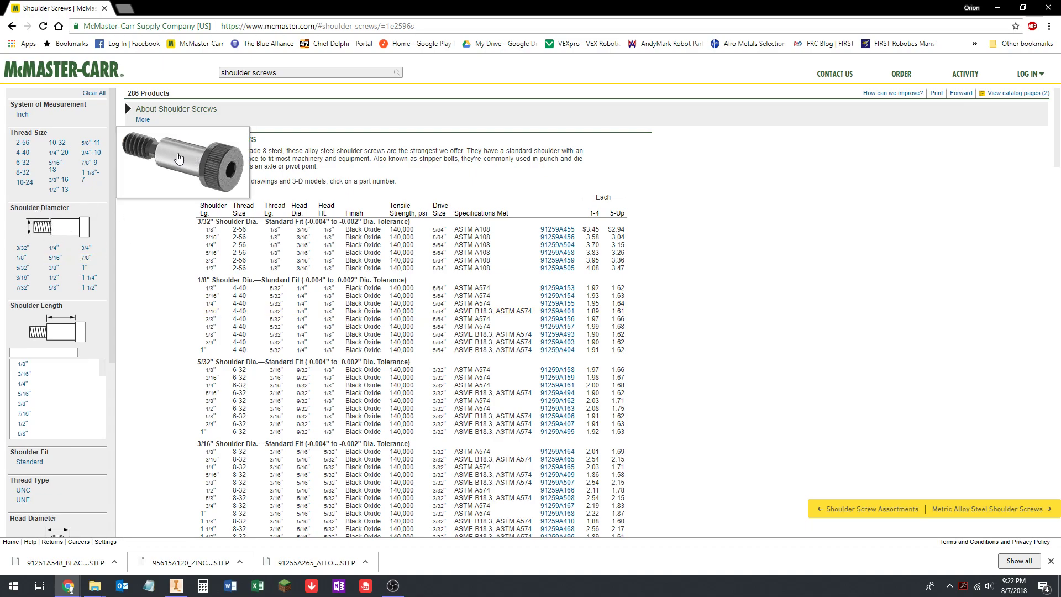
{"action": "left_click", "coordinate": [54, 247]}
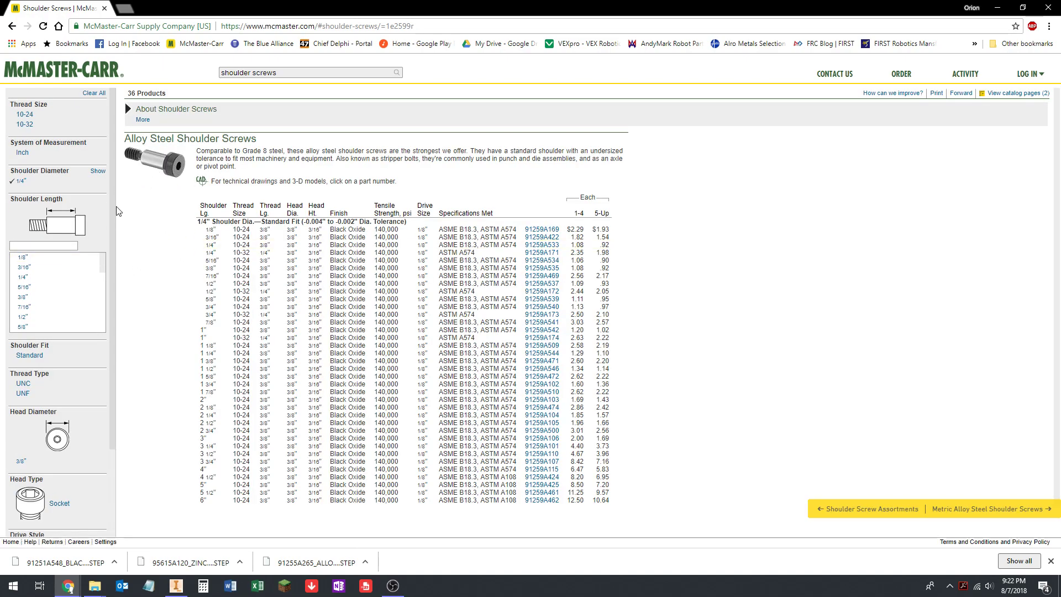
{"action": "scroll", "coordinate": [54, 298], "scroll_direction": "down", "scroll_amount": 1}
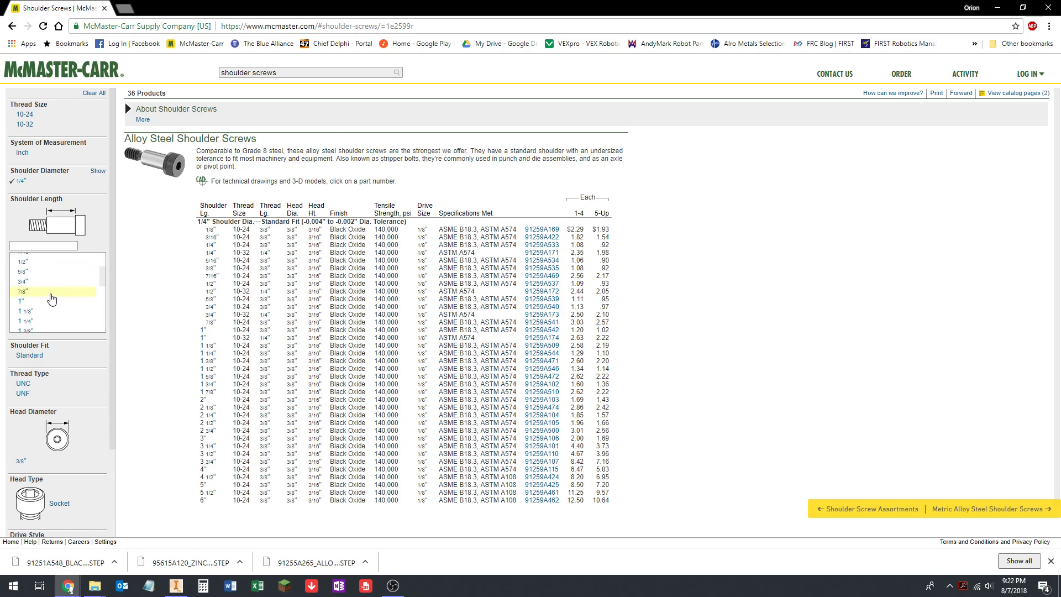
{"action": "left_click", "coordinate": [26, 321]}
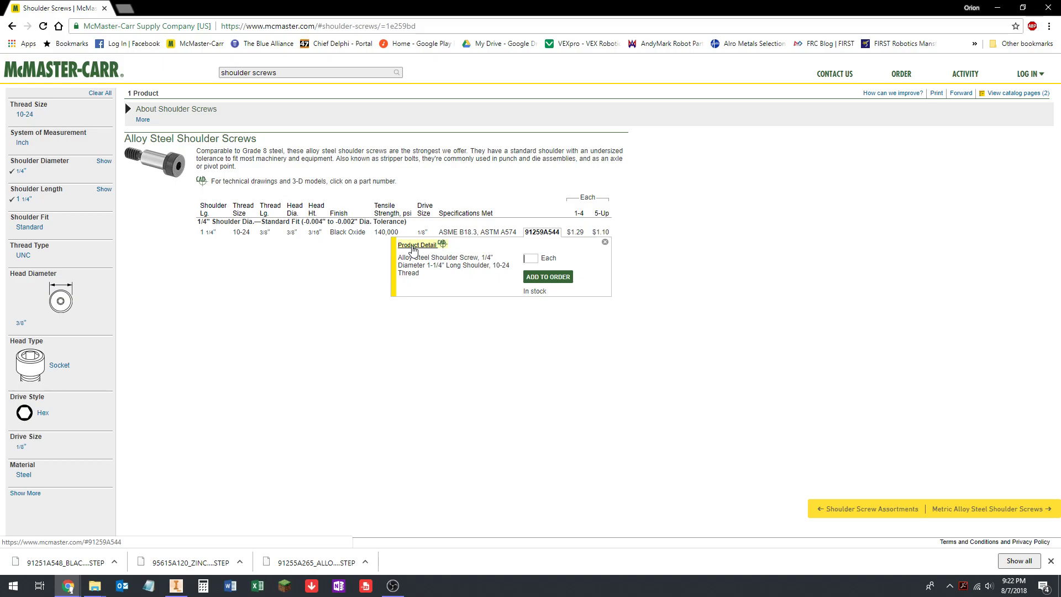
- Open the product detail of shoulder screw 91259A544, download its 3-D STEP model, and show the file in its folder
{"action": "left_click", "coordinate": [415, 245]}
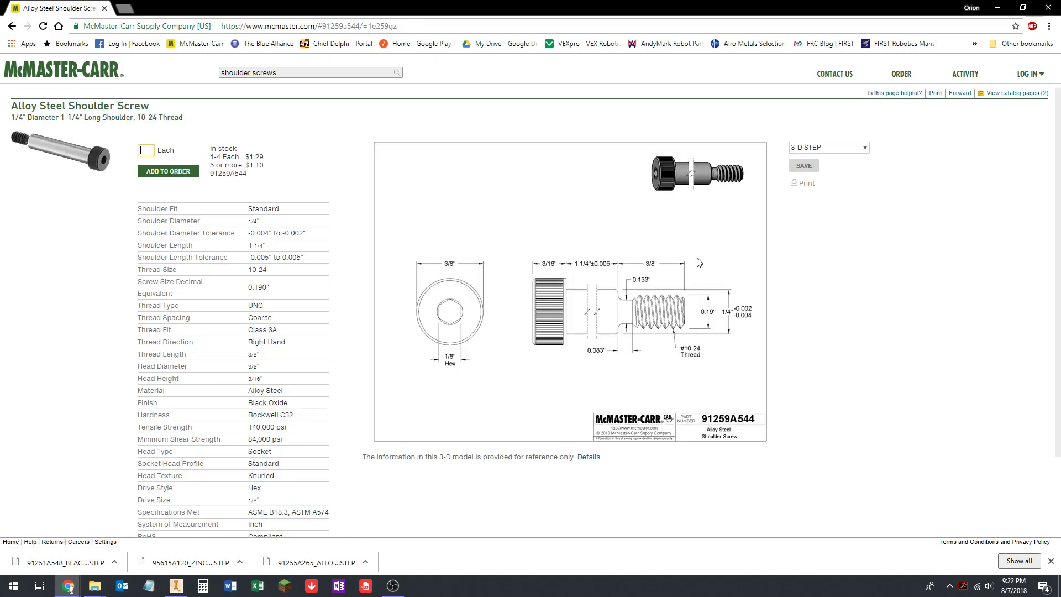
{"action": "left_click", "coordinate": [803, 165]}
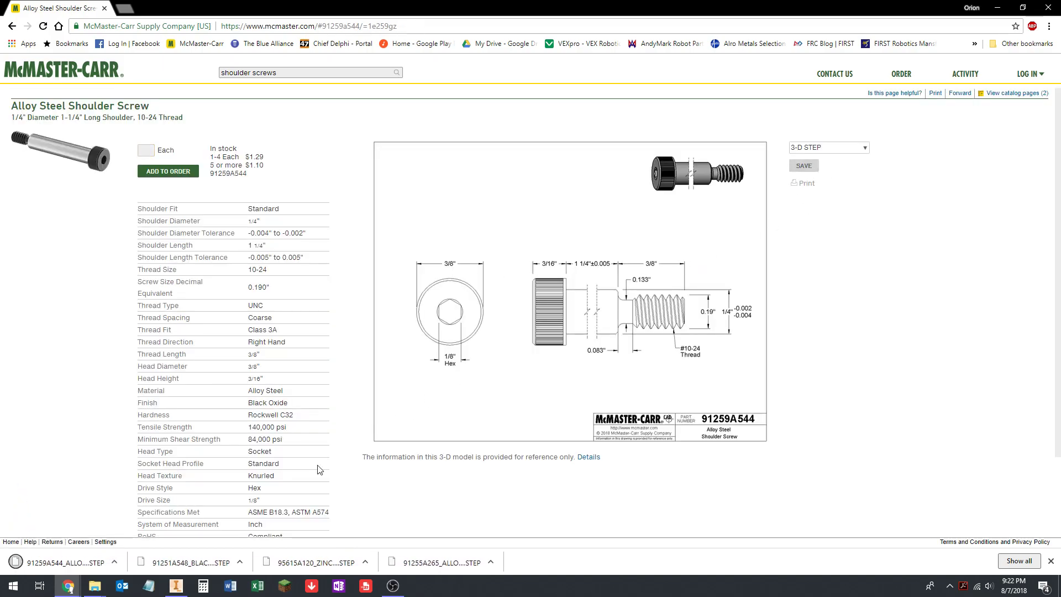
{"action": "right_click", "coordinate": [65, 562]}
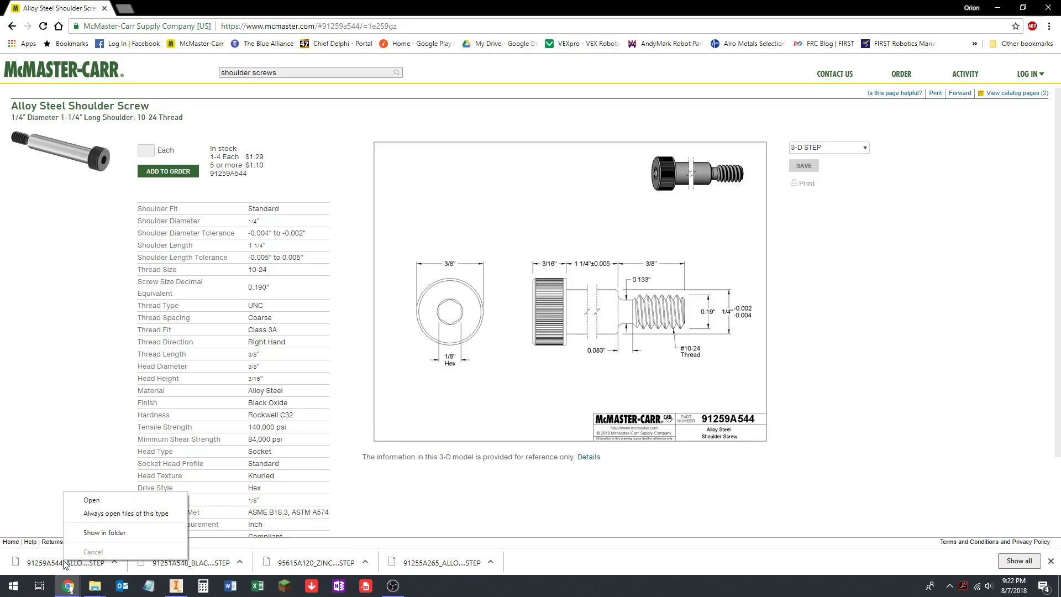
{"action": "left_click", "coordinate": [90, 534]}
- Prefix the 95615A120 nylon-insert locknut STEP file's name in Downloads with 10-32_
{"action": "left_click", "coordinate": [418, 186]}
{"action": "left_click", "coordinate": [496, 228]}
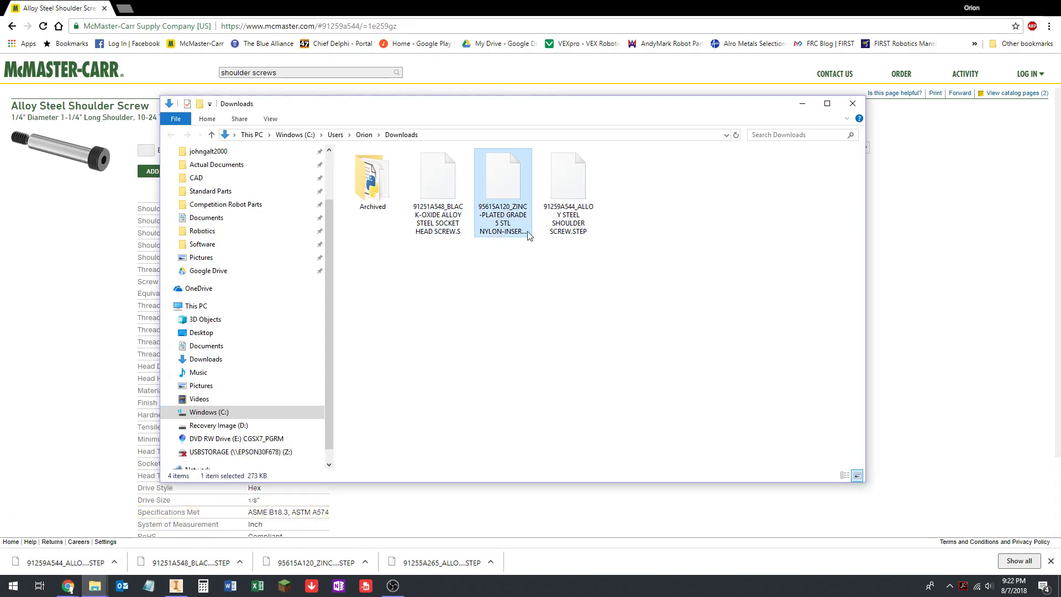
{"action": "left_click", "coordinate": [514, 220]}
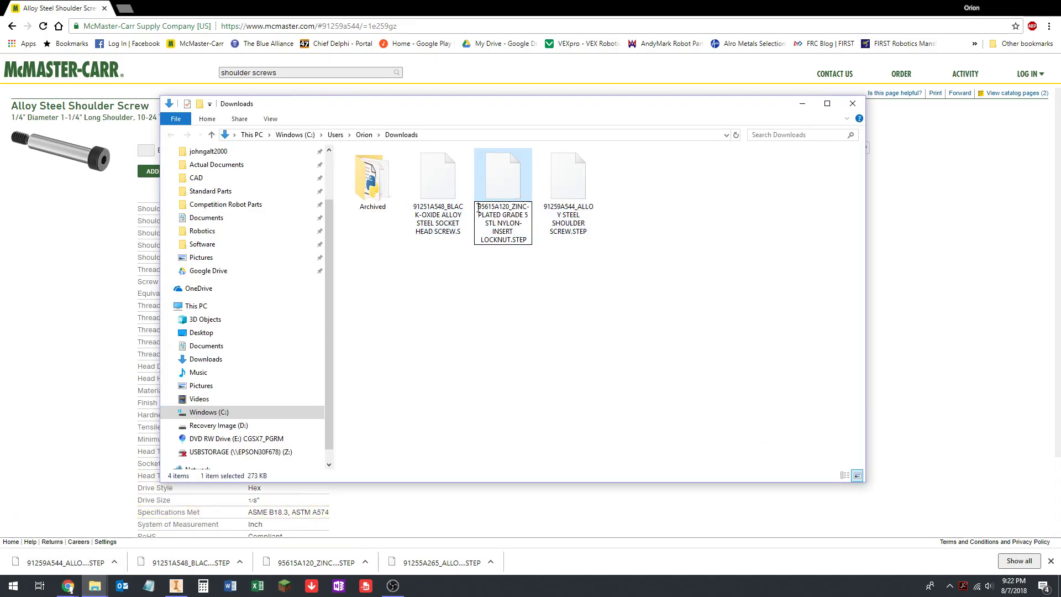
{"action": "type", "text": "10-32"}
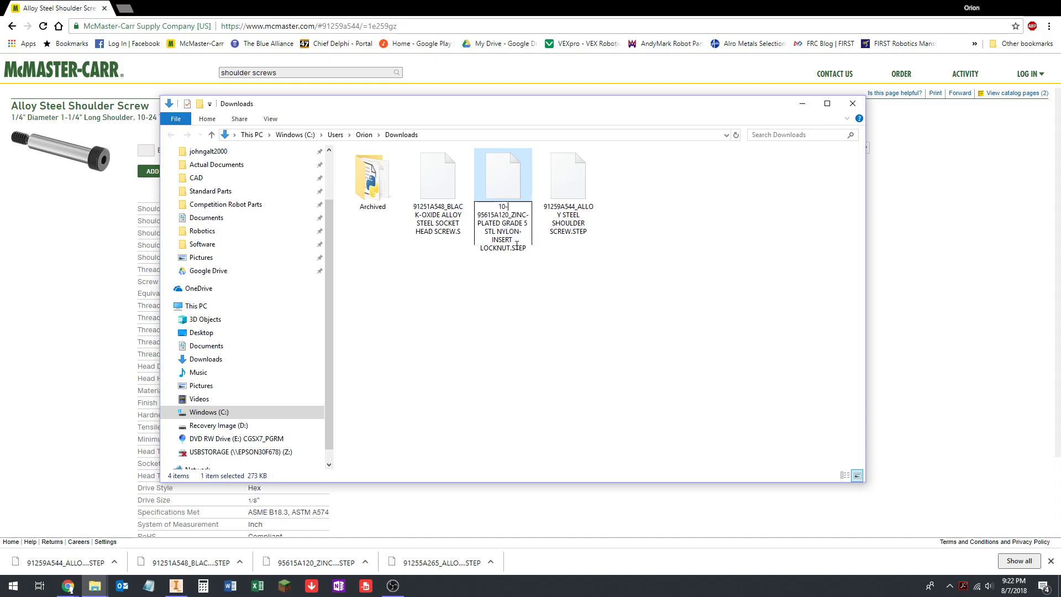
{"action": "type", "text": "_"}
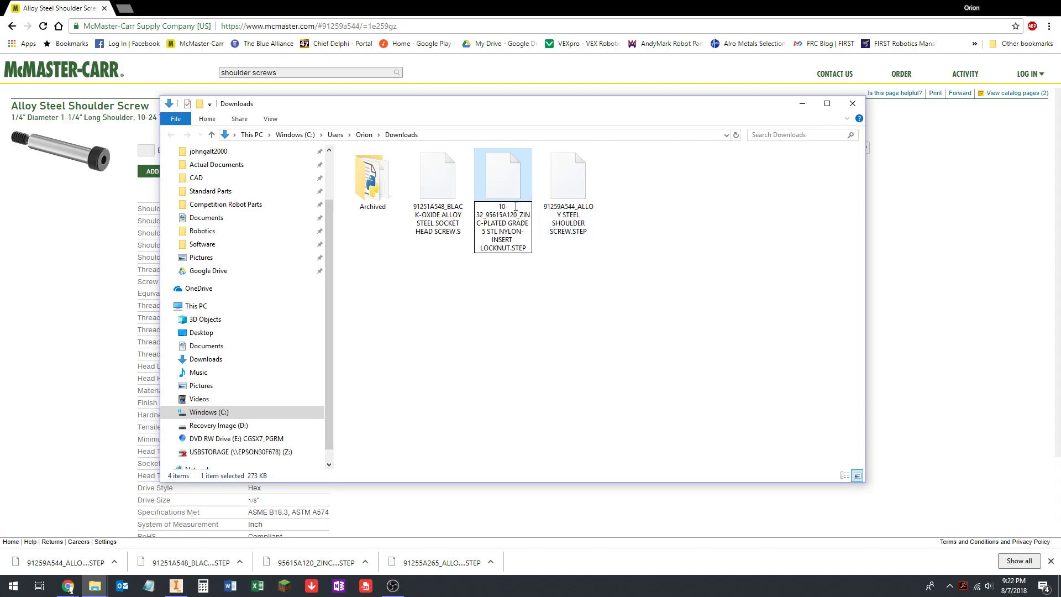
{"action": "left_click", "coordinate": [545, 279]}
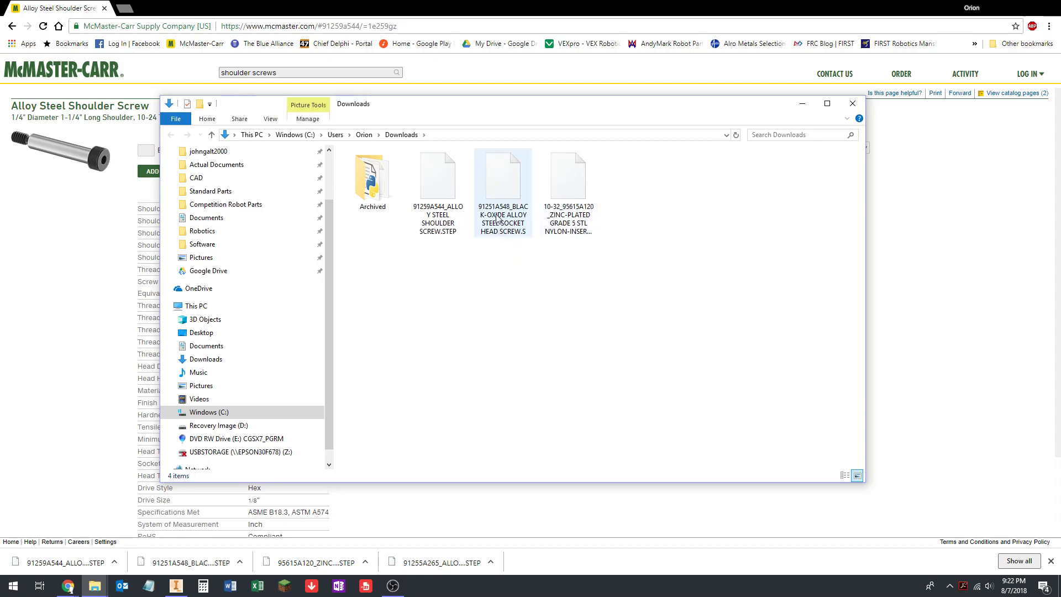
- Move the shoulder screw, socket head screw and 10-32 locknut STEP files from Downloads into the CAD Class Pneumatic Joint folder
{"action": "left_click", "coordinate": [438, 180]}
{"action": "left_click", "coordinate": [565, 192], "text": "shift"}
{"action": "right_click", "coordinate": [564, 188]}
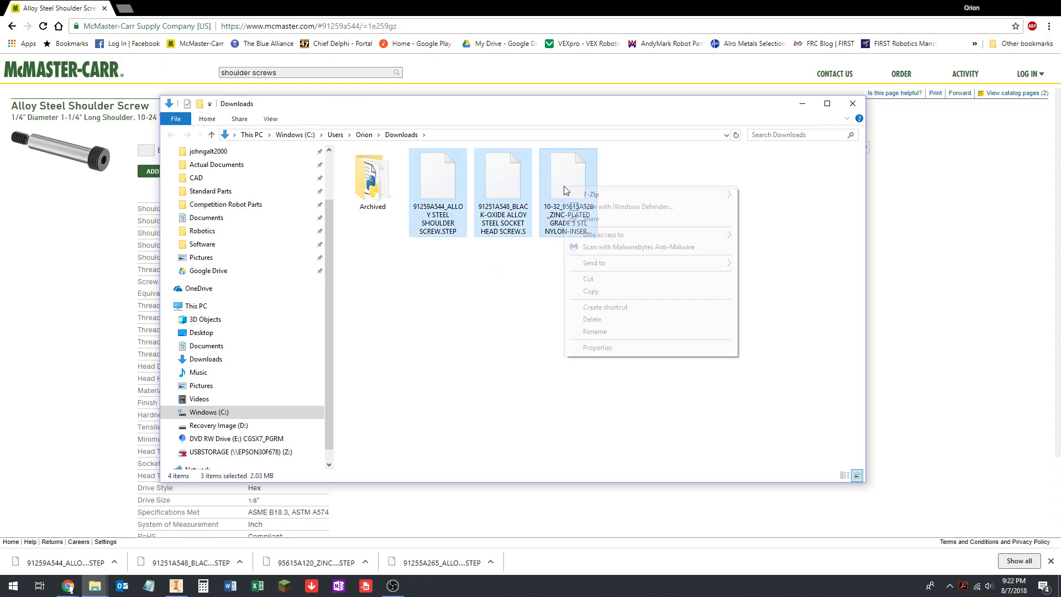
{"action": "left_click", "coordinate": [590, 279]}
{"action": "mouse_move", "coordinate": [95, 584]}
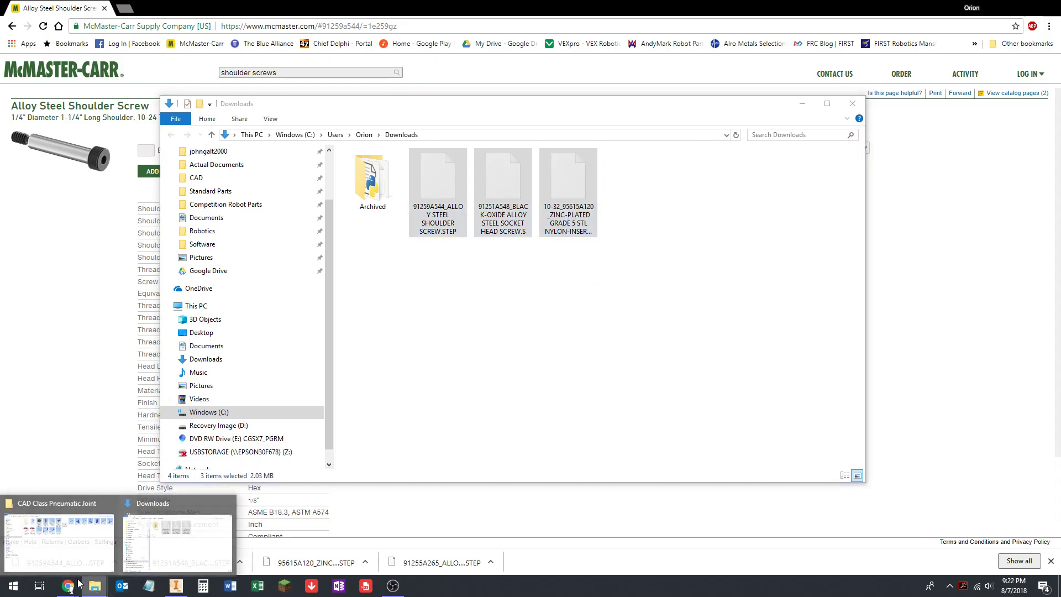
{"action": "left_click", "coordinate": [227, 501]}
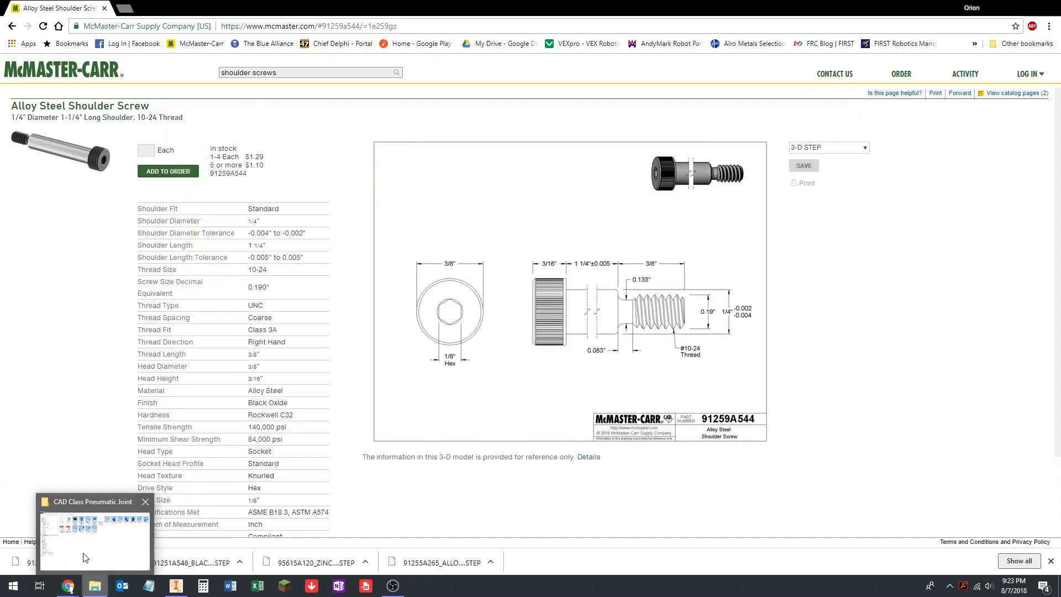
{"action": "left_click", "coordinate": [56, 545]}
{"action": "right_click", "coordinate": [461, 284]}
{"action": "left_click", "coordinate": [502, 360]}
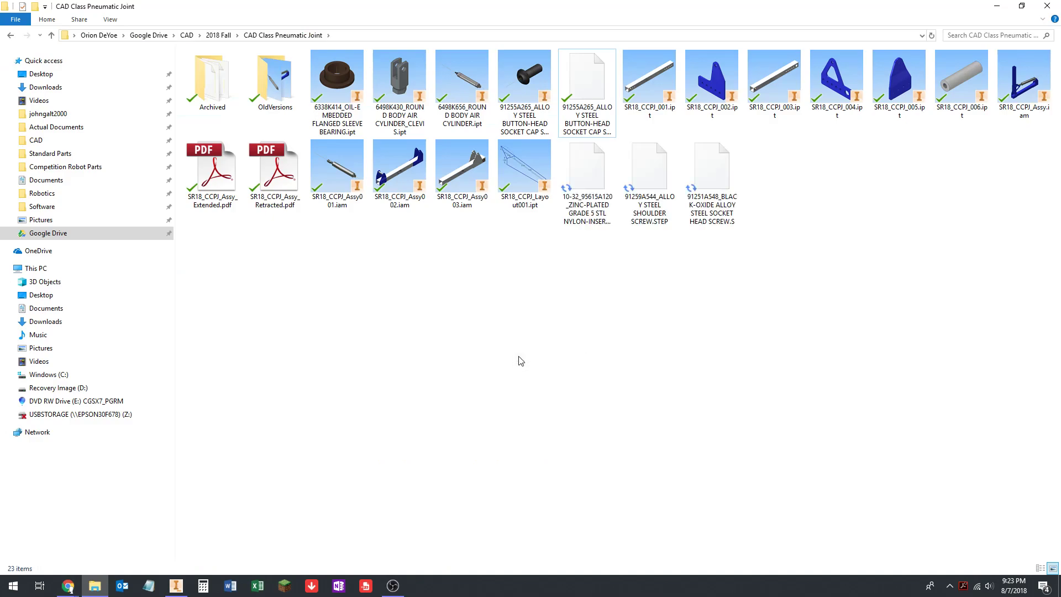
- Move the 91255A265 button-head screw STEP file into the Archived folder and refresh the project folder
{"action": "left_click", "coordinate": [585, 83]}
{"action": "left_click_drag", "start_coordinate": [585, 83], "coordinate": [214, 83]}
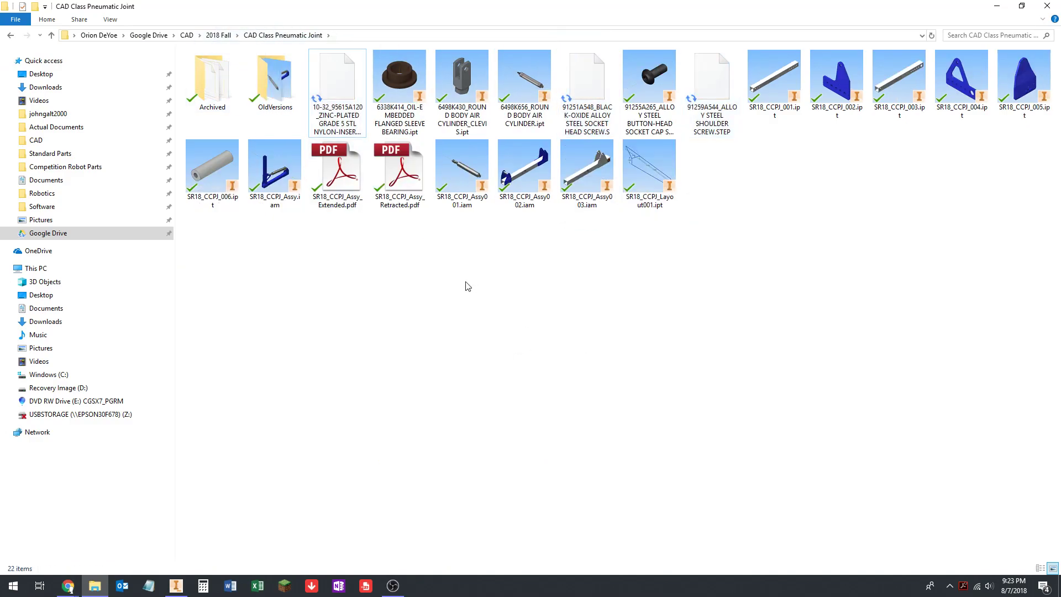
{"action": "right_click", "coordinate": [550, 308]}
{"action": "left_click", "coordinate": [578, 351]}
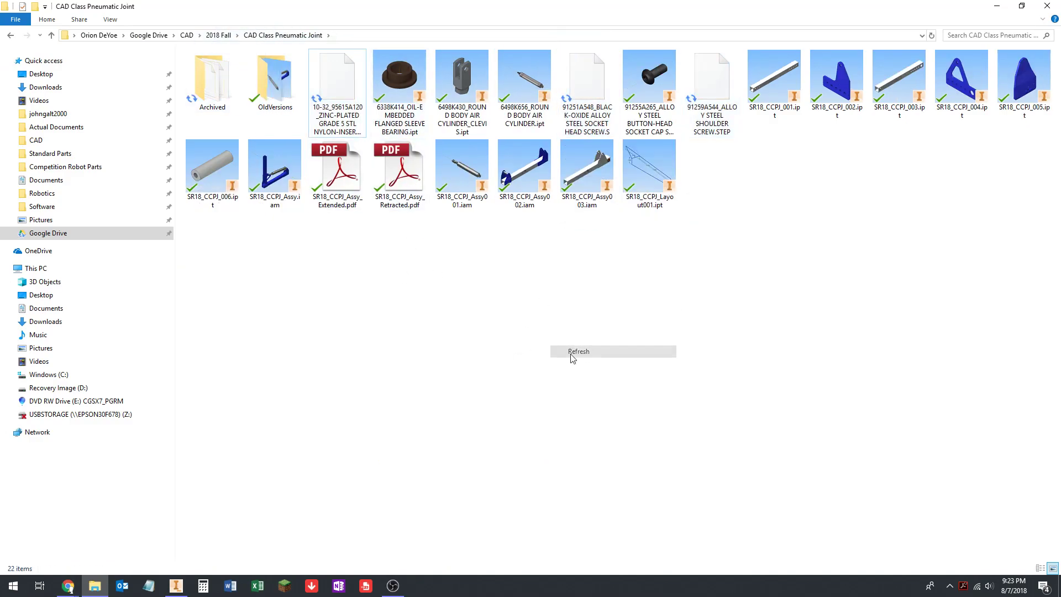
- Return to McMaster-Carr in Chrome, search for nylock nuts, and filter all the nuts to 10-24 thread size
{"action": "mouse_move", "coordinate": [70, 590]}
{"action": "left_click", "coordinate": [58, 528]}
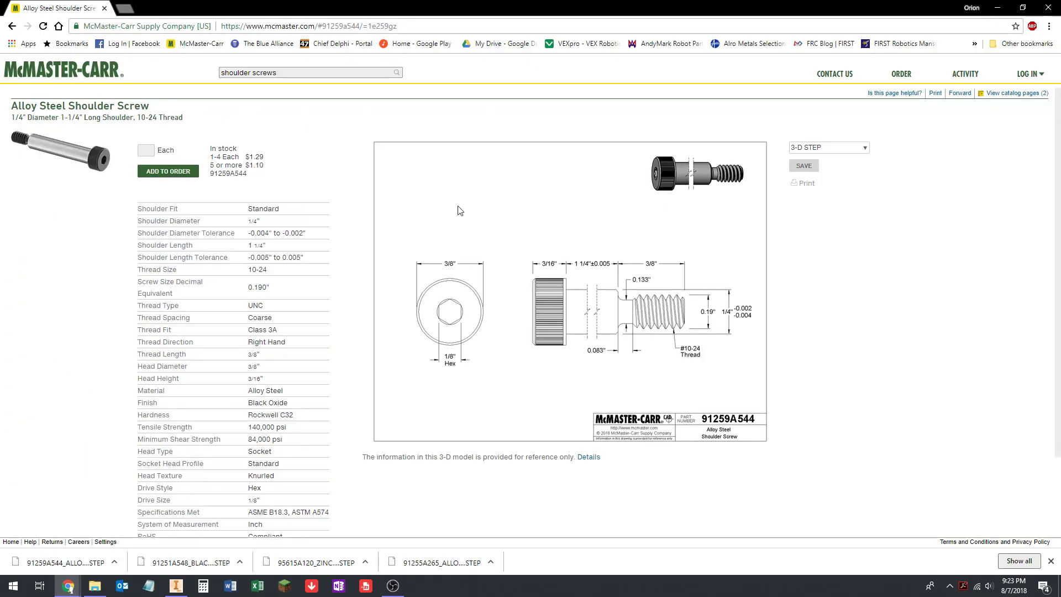
{"action": "left_click", "coordinate": [330, 67]}
{"action": "type", "text": "nylock"}
{"action": "key", "text": "Return"}
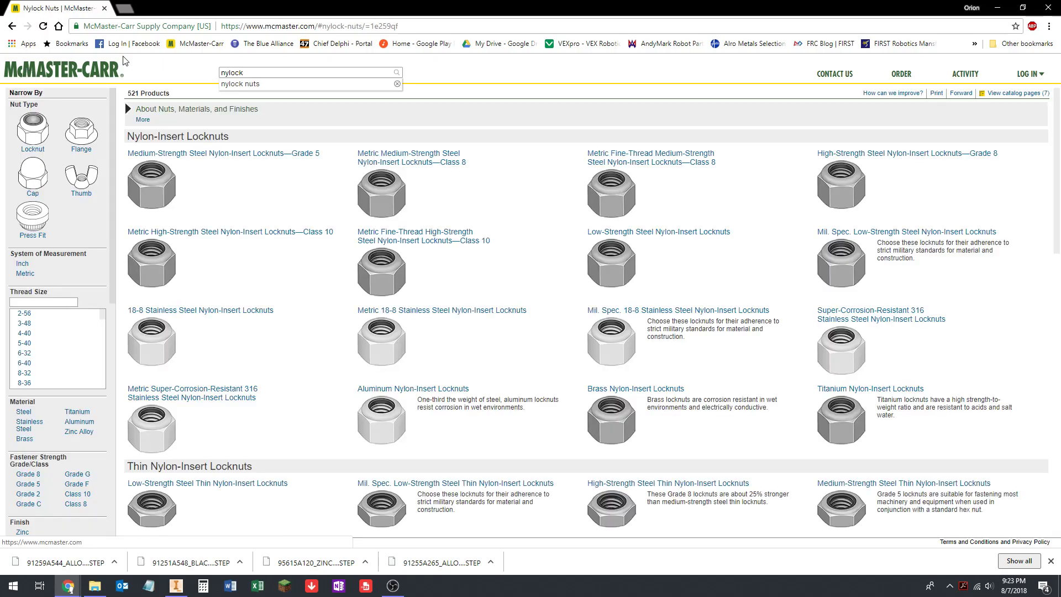
{"action": "left_click", "coordinate": [239, 176]}
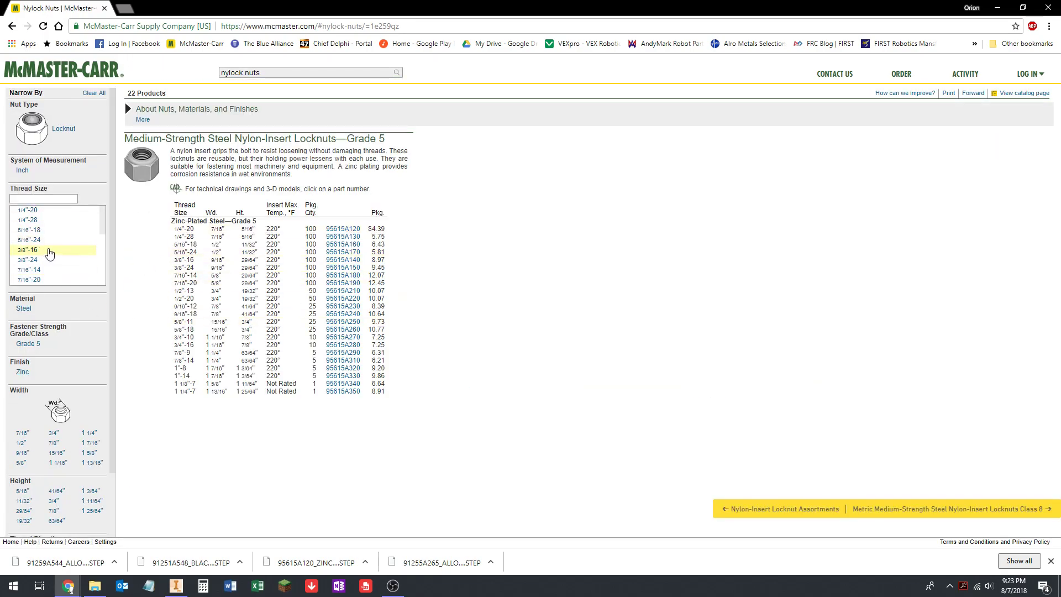
{"action": "left_click", "coordinate": [11, 25]}
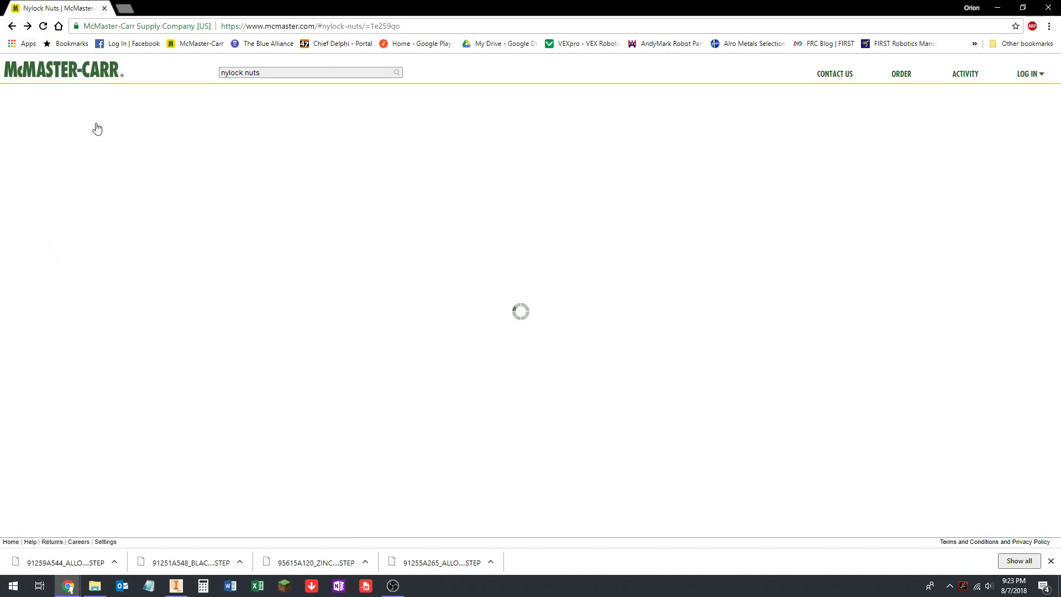
{"action": "scroll", "coordinate": [39, 376], "scroll_direction": "down", "scroll_amount": 1}
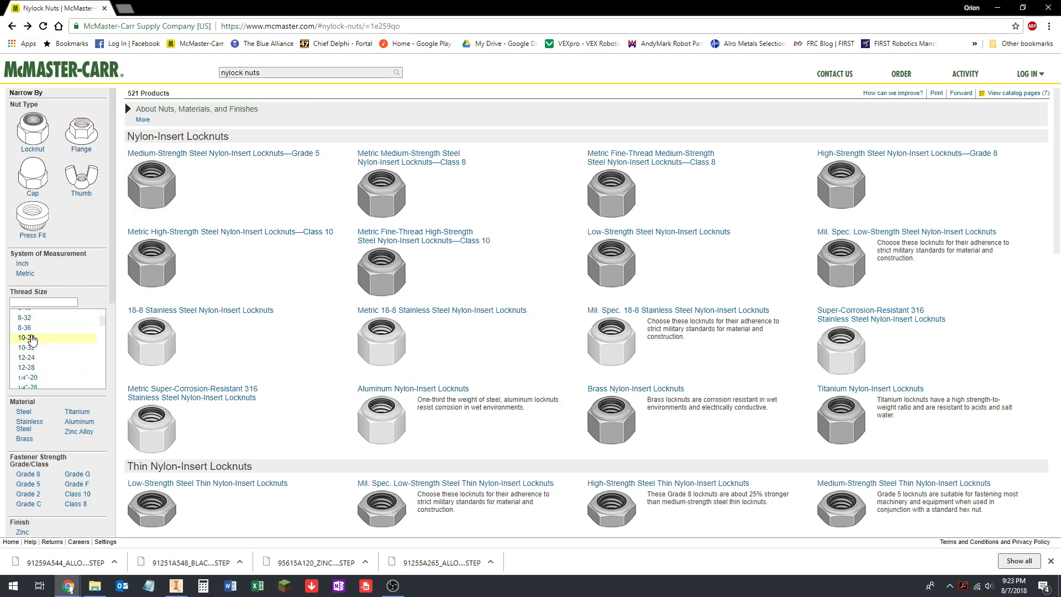
{"action": "left_click", "coordinate": [28, 341]}
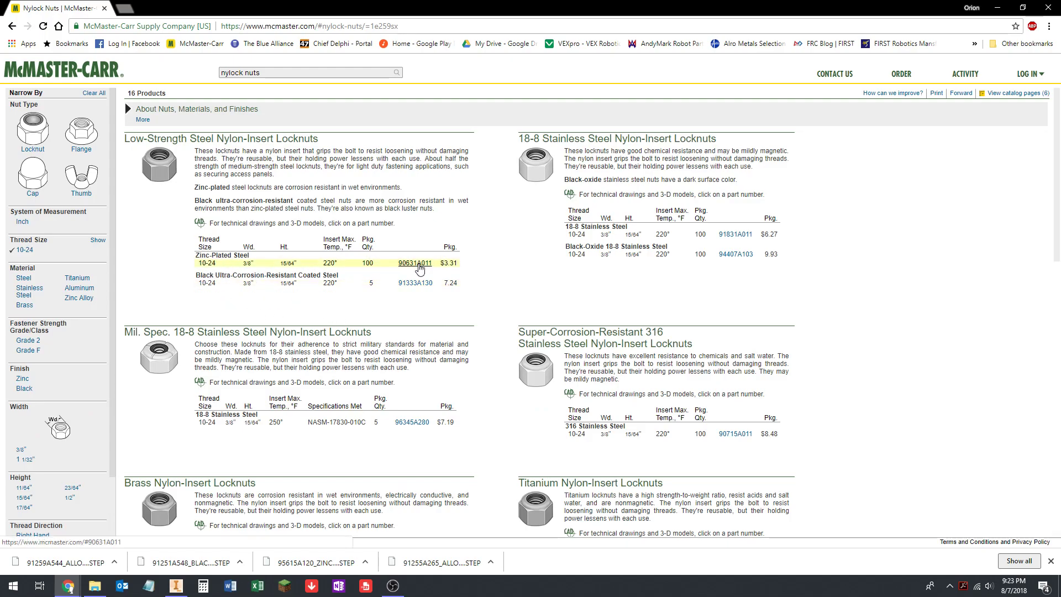
- Open the product detail of zinc-plated locknut 90631A011, download its 3-D STEP model, and show the file in its folder
{"action": "left_click", "coordinate": [415, 263]}
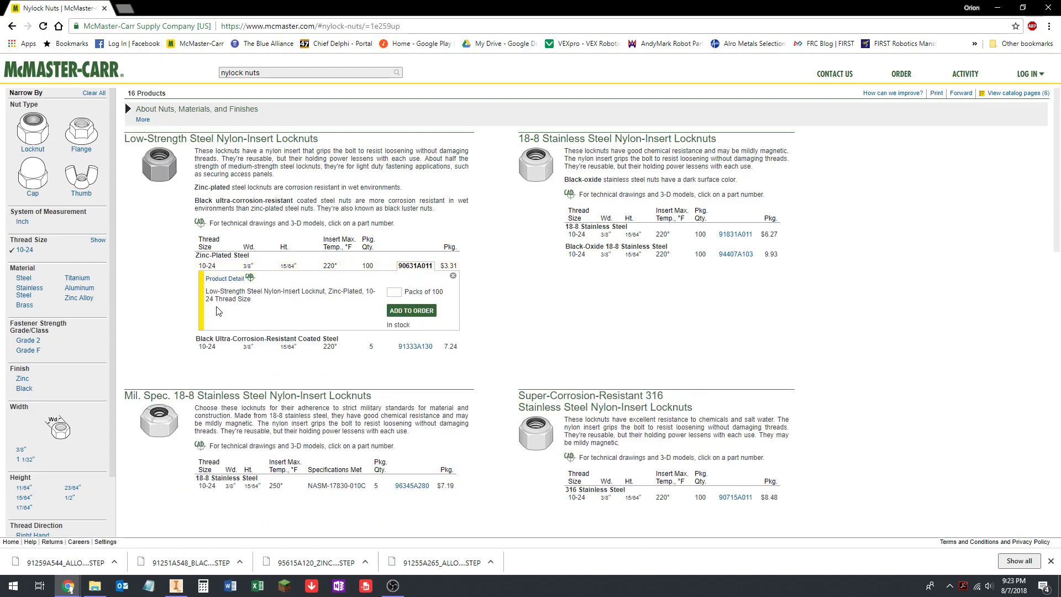
{"action": "left_click", "coordinate": [227, 278]}
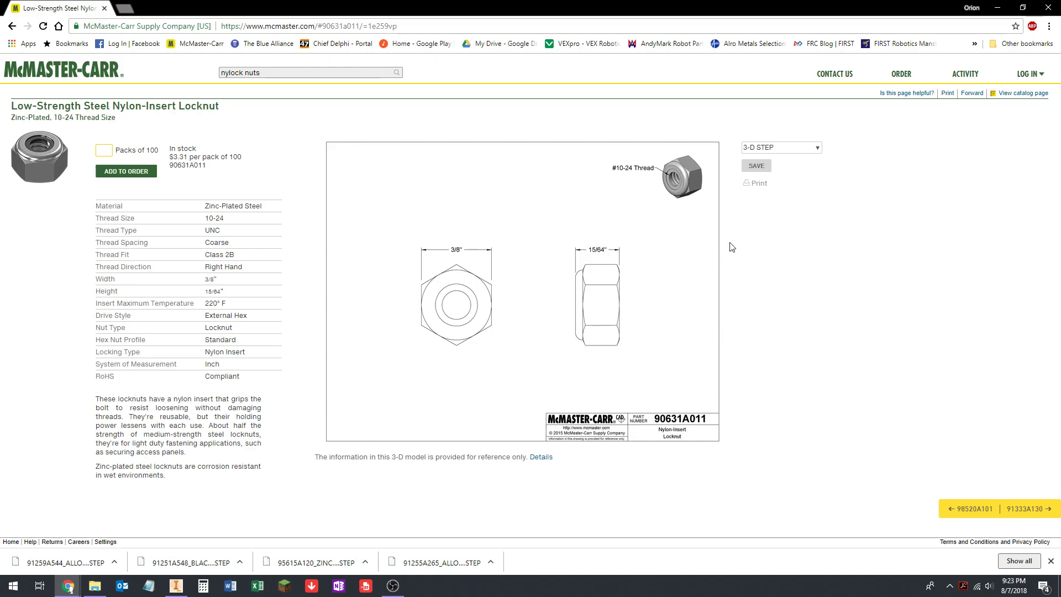
{"action": "left_click", "coordinate": [756, 166]}
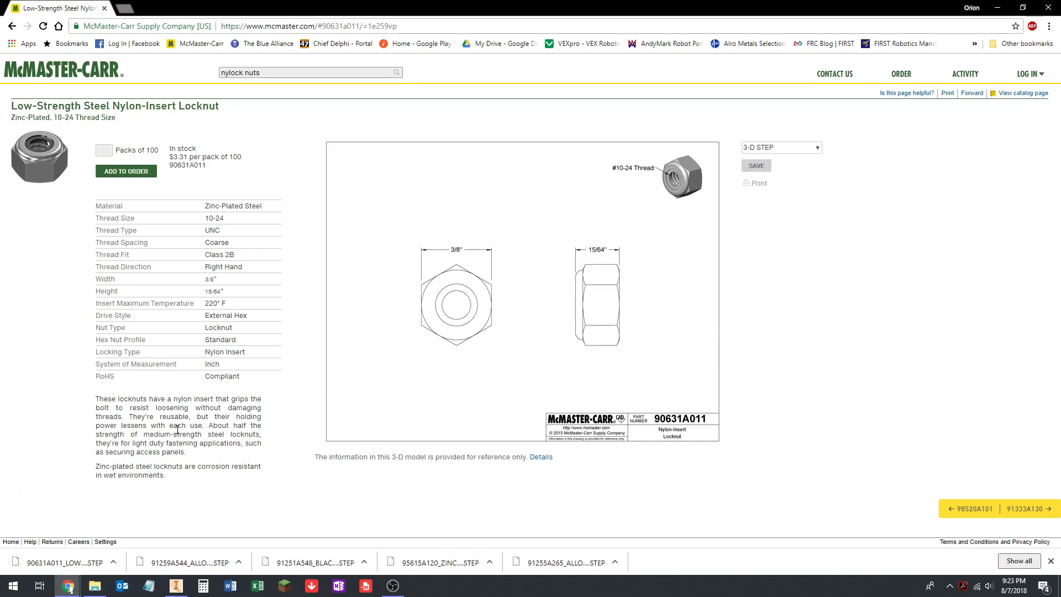
{"action": "right_click", "coordinate": [67, 562]}
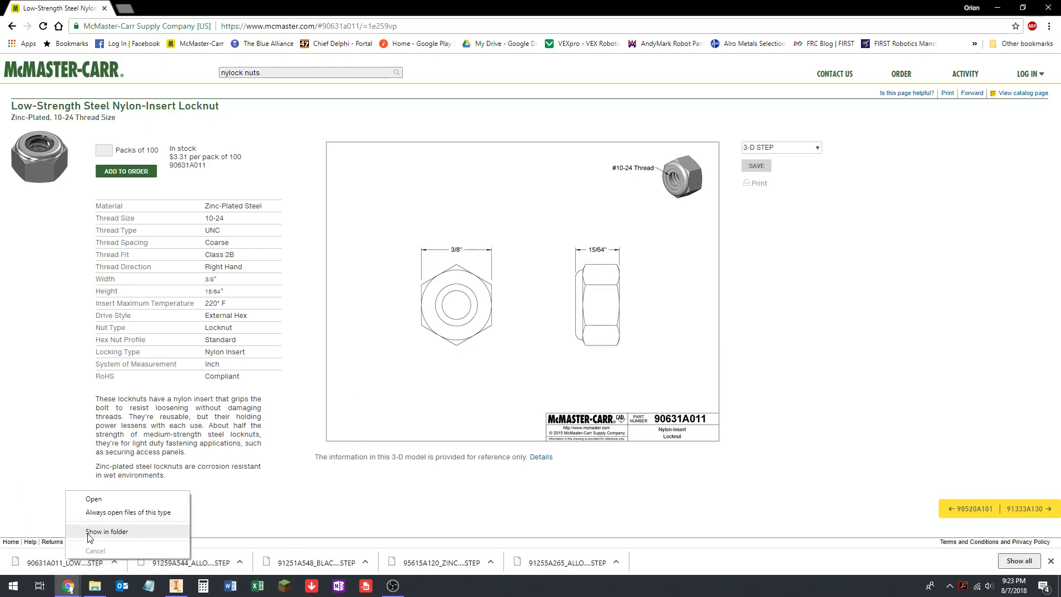
{"action": "left_click", "coordinate": [107, 532]}
- Prefix the 90631A011 locknut STEP file's name with 10-24_
{"action": "left_click", "coordinate": [420, 211]}
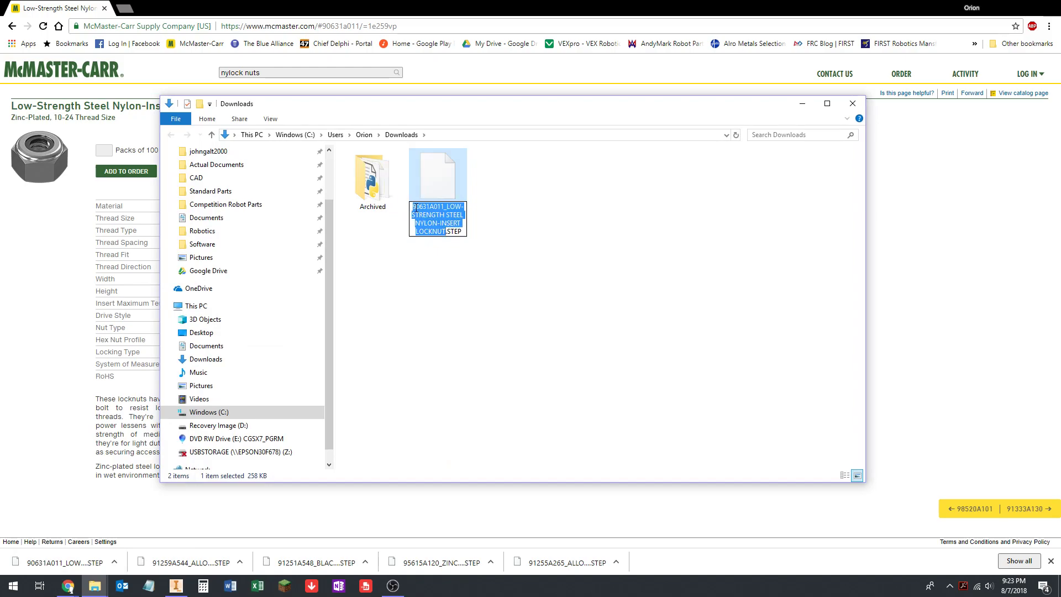
{"action": "left_click", "coordinate": [415, 207]}
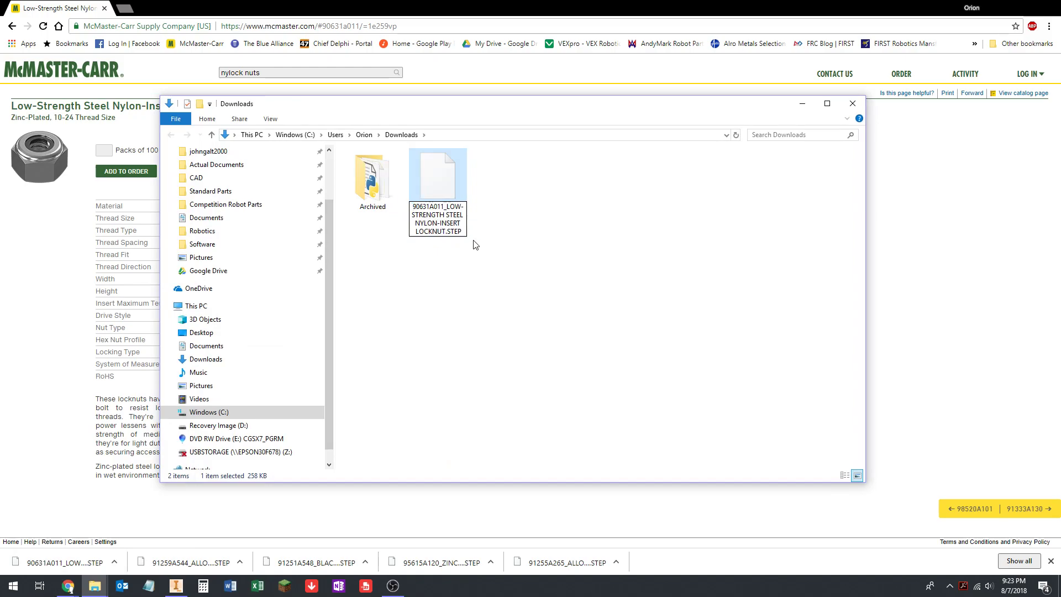
{"action": "type", "text": "10-24_"}
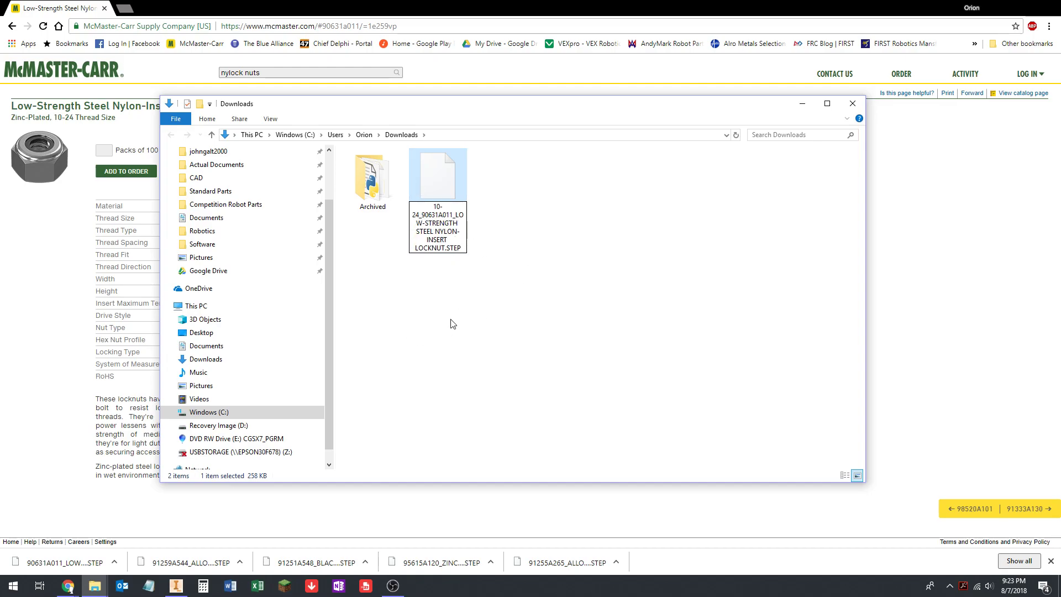
- Move the 10-24 locknut STEP file from Downloads into the CAD Class Pneumatic Joint folder
{"action": "left_click", "coordinate": [456, 165]}
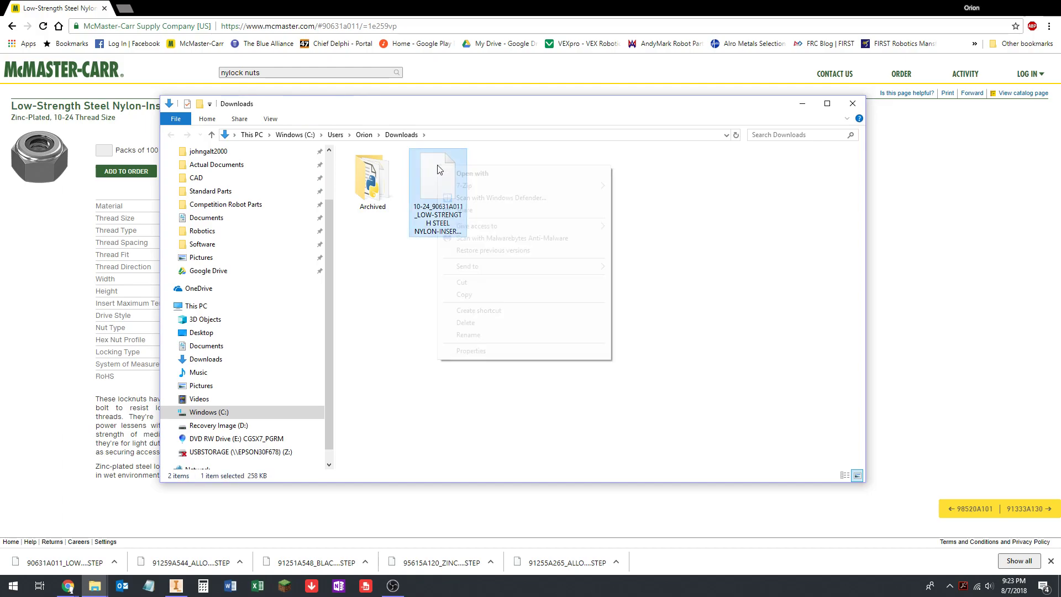
{"action": "right_click", "coordinate": [439, 184]}
{"action": "left_click", "coordinate": [462, 282]}
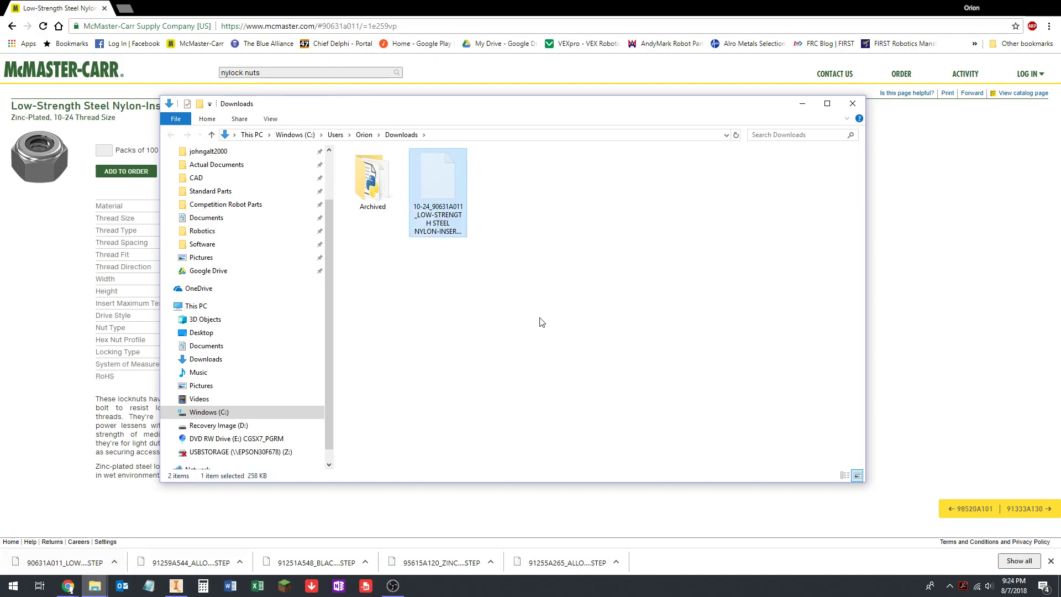
{"action": "left_click", "coordinate": [802, 104]}
{"action": "left_click", "coordinate": [95, 586]}
{"action": "right_click", "coordinate": [477, 258]}
{"action": "left_click", "coordinate": [494, 335]}
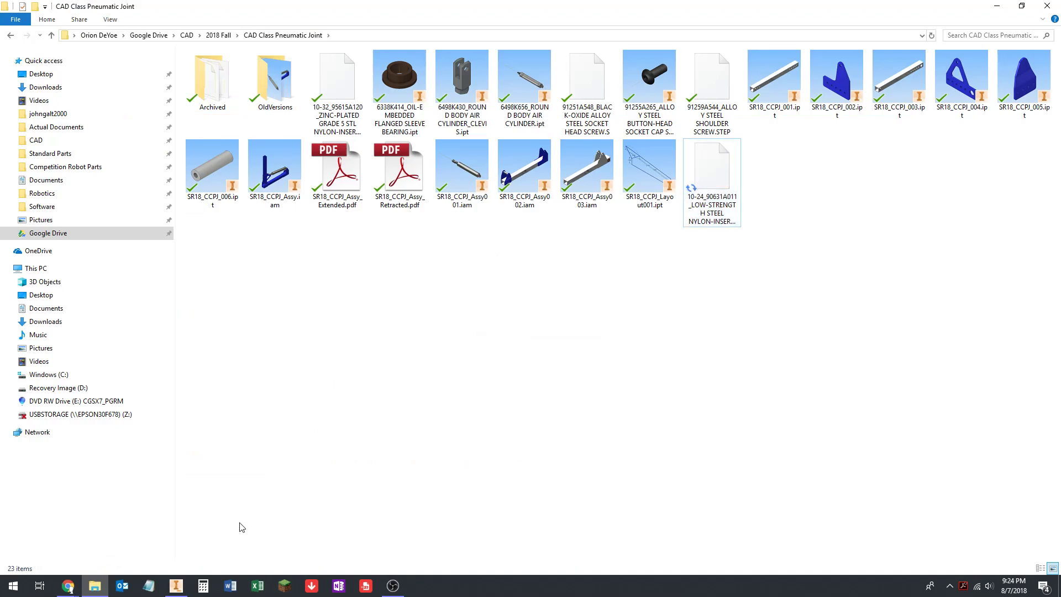
- Return to McMaster-Carr in Chrome, search for standard washers, and open the General Purpose Washers listing
{"action": "mouse_move", "coordinate": [68, 587]}
{"action": "left_click", "coordinate": [29, 552]}
{"action": "left_click", "coordinate": [327, 70]}
{"action": "type", "text": "washers"}
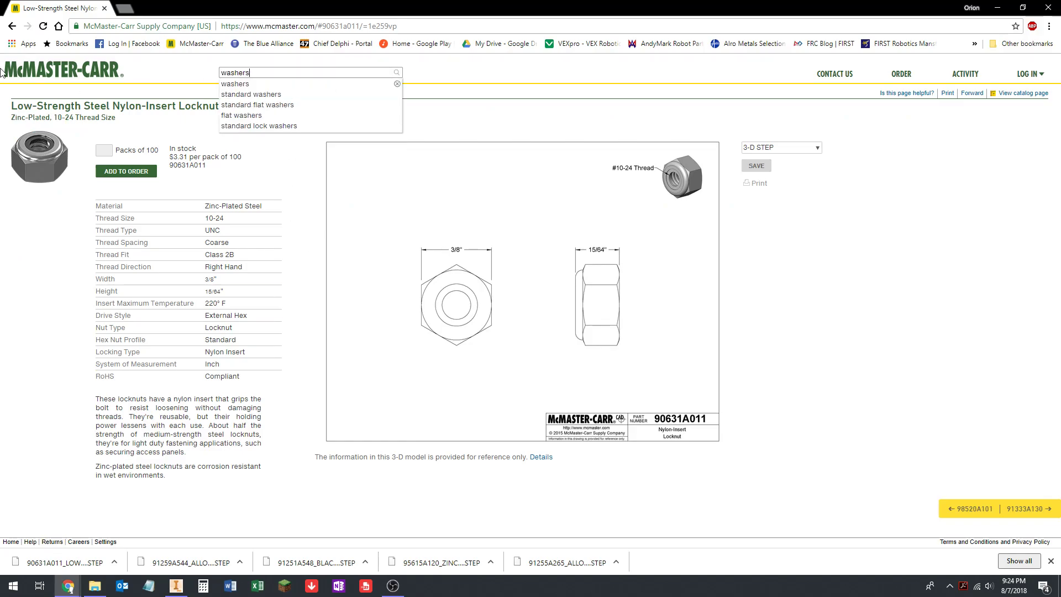
{"action": "left_click", "coordinate": [251, 94]}
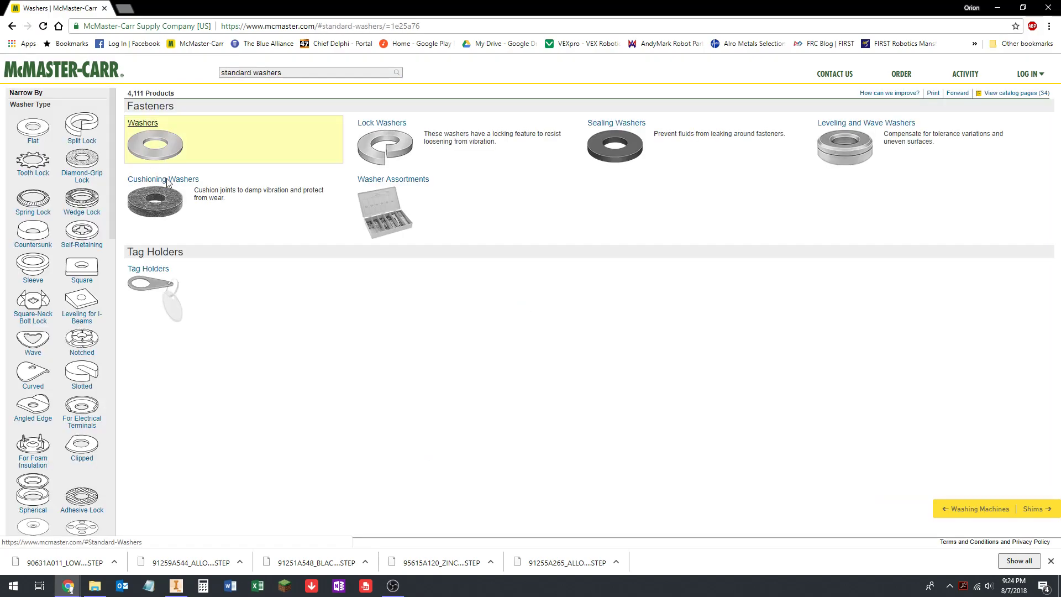
{"action": "left_click", "coordinate": [187, 145]}
{"action": "left_click", "coordinate": [173, 137]}
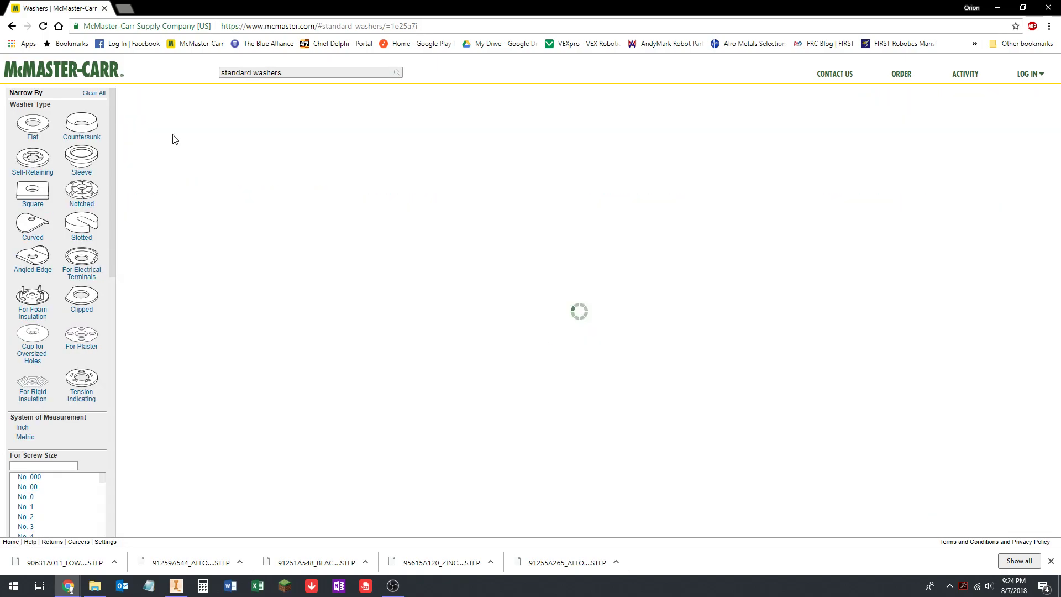
{"action": "left_click", "coordinate": [175, 137]}
- Filter the general purpose washers to 1/4" screw size
{"action": "scroll", "coordinate": [39, 249], "scroll_direction": "down", "scroll_amount": 2}
{"action": "scroll", "coordinate": [42, 246], "scroll_direction": "down", "scroll_amount": 1}
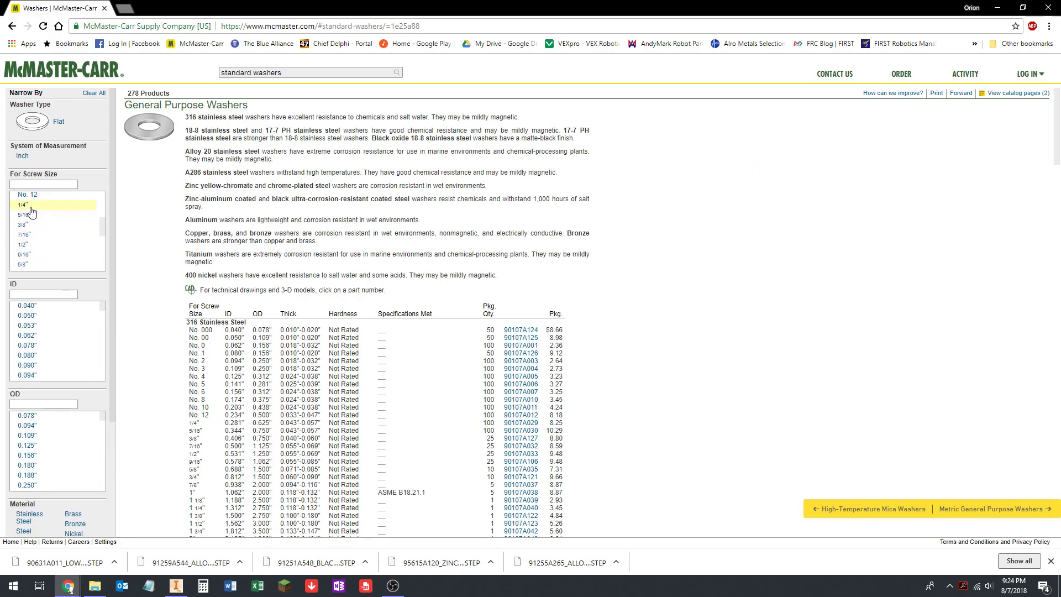
{"action": "left_click", "coordinate": [31, 202]}
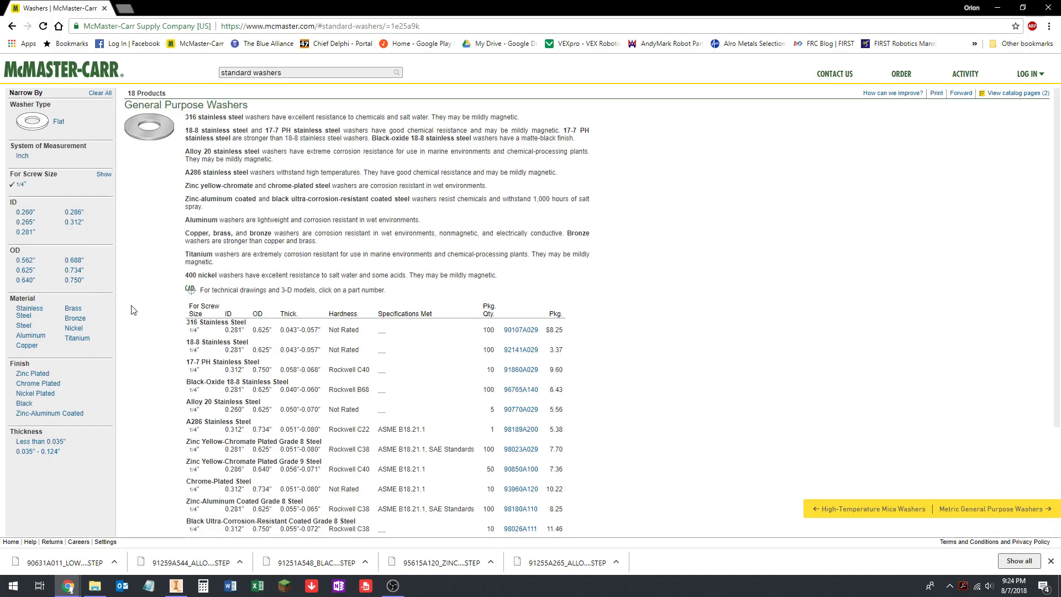
- Open the product detail of 18-8 stainless washer 92141A029, download its 3-D STEP model, and show the file in its folder
{"action": "left_click", "coordinate": [522, 350]}
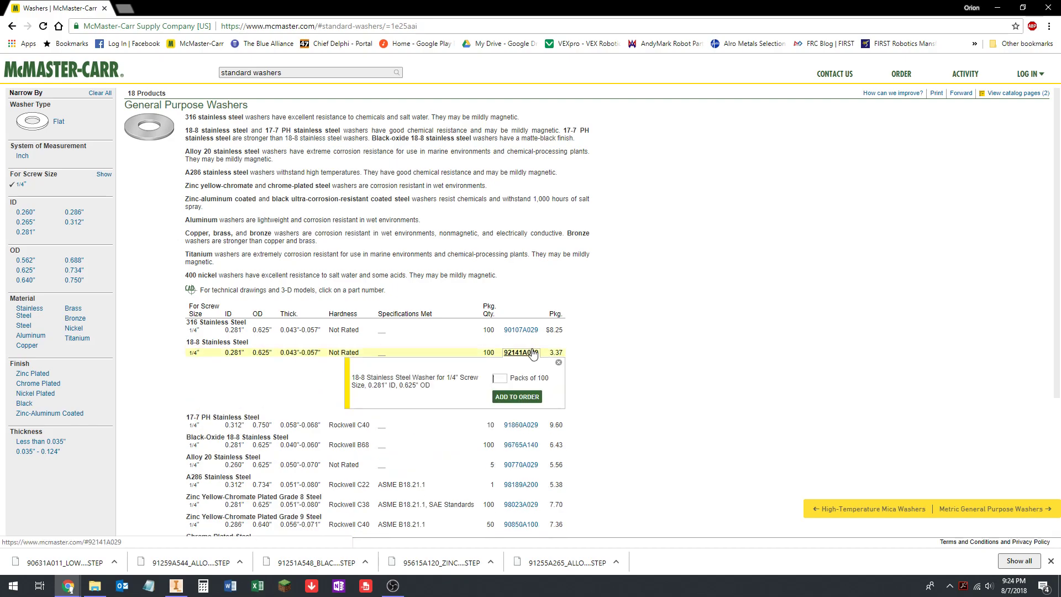
{"action": "left_click", "coordinate": [370, 365]}
{"action": "left_click", "coordinate": [754, 165]}
{"action": "left_click", "coordinate": [114, 562]}
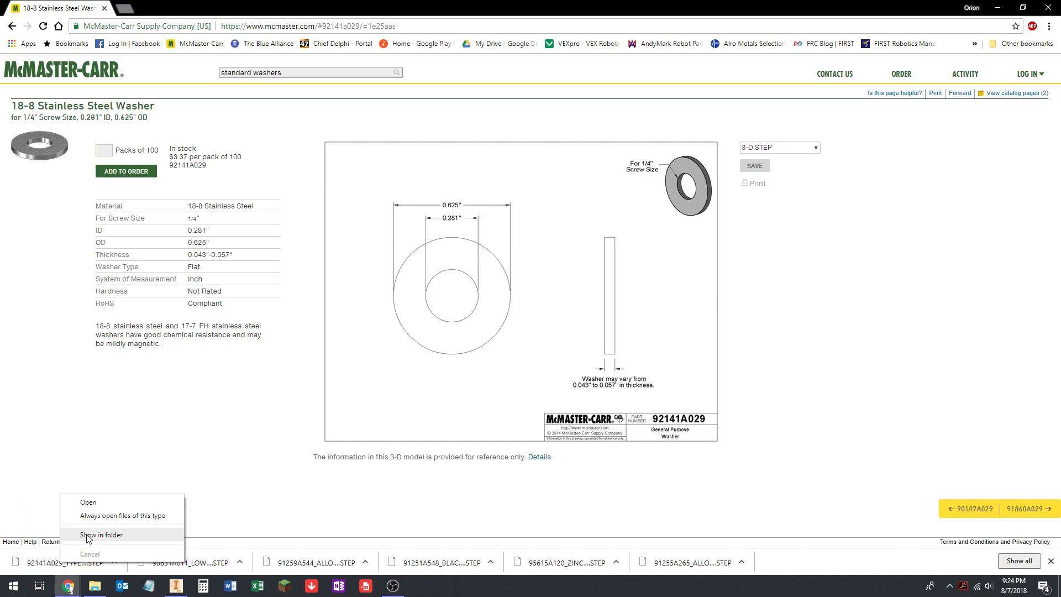
{"action": "left_click", "coordinate": [88, 534]}
- Move the 92141A029 washer STEP file from Downloads into the CAD Class Pneumatic Joint folder and refresh the folder listing
{"action": "right_click", "coordinate": [496, 156]}
{"action": "right_click", "coordinate": [458, 169]}
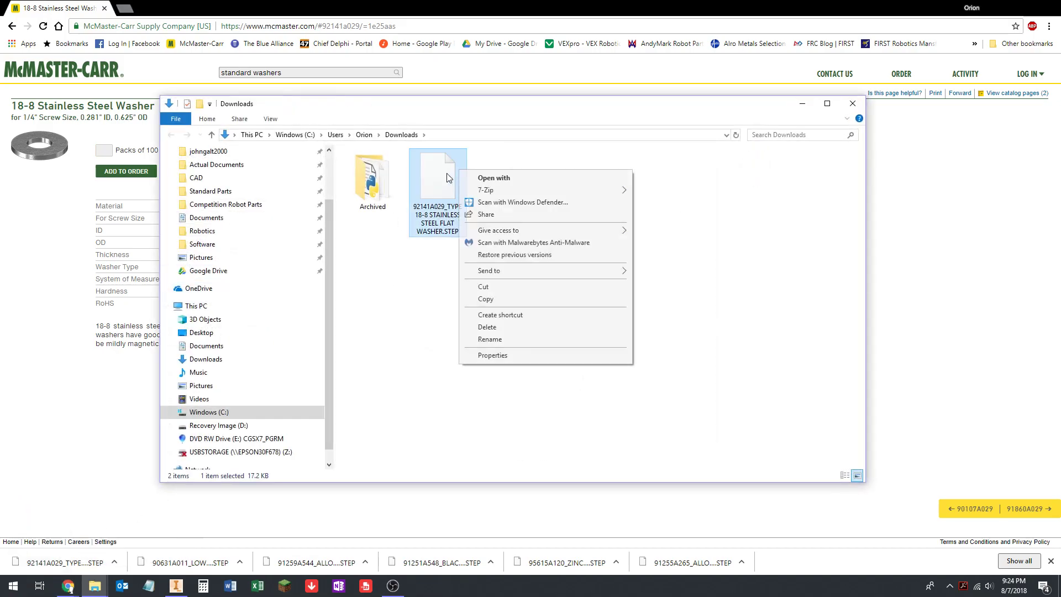
{"action": "left_click", "coordinate": [483, 286]}
{"action": "mouse_move", "coordinate": [94, 584]}
{"action": "left_click", "coordinate": [83, 538]}
{"action": "right_click", "coordinate": [412, 289]}
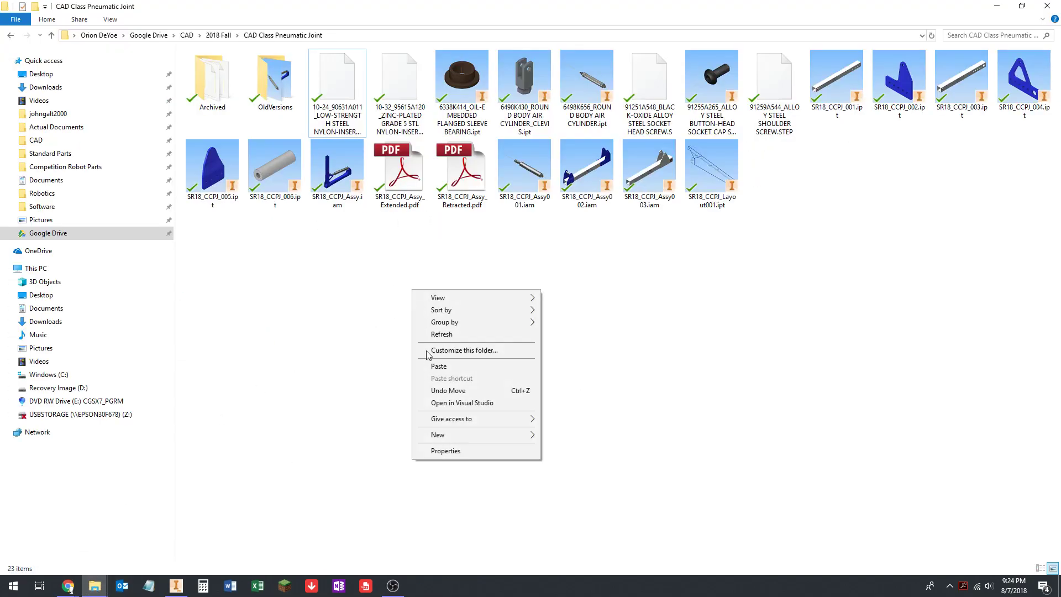
{"action": "left_click", "coordinate": [439, 367]}
{"action": "right_click", "coordinate": [697, 268]}
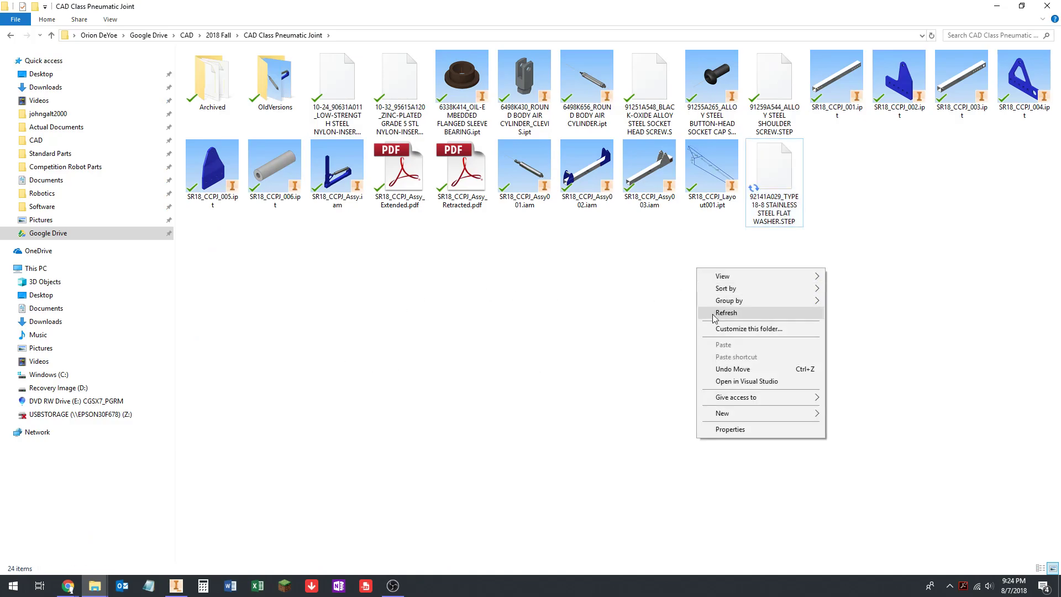
{"action": "left_click", "coordinate": [720, 314]}
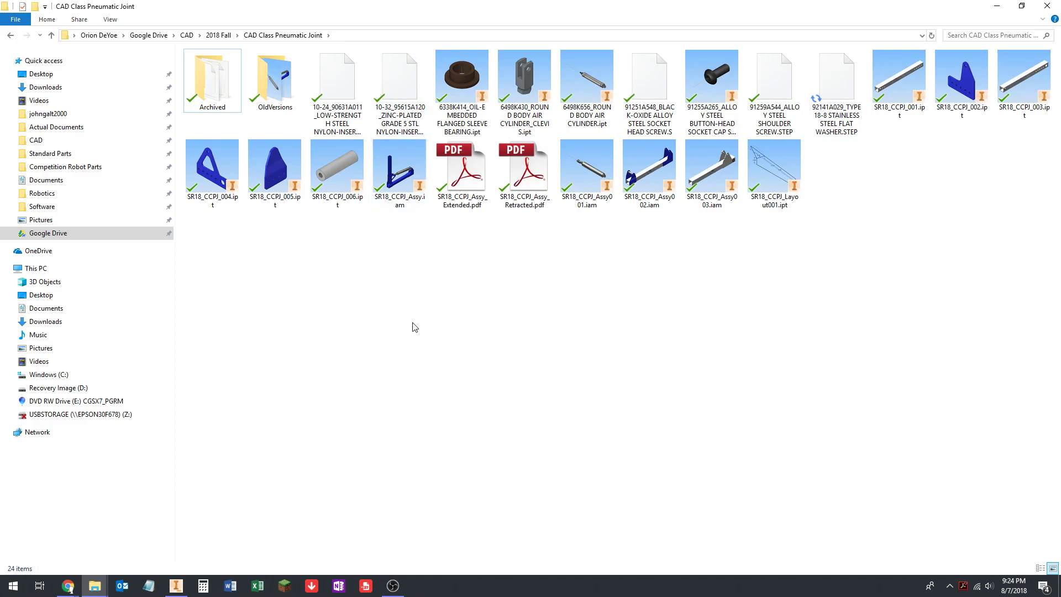
- Switch to Inventor, end the measurement, and examine how the cylinder's clevis sits between the arm's bracket plates
{"action": "left_click", "coordinate": [175, 586]}
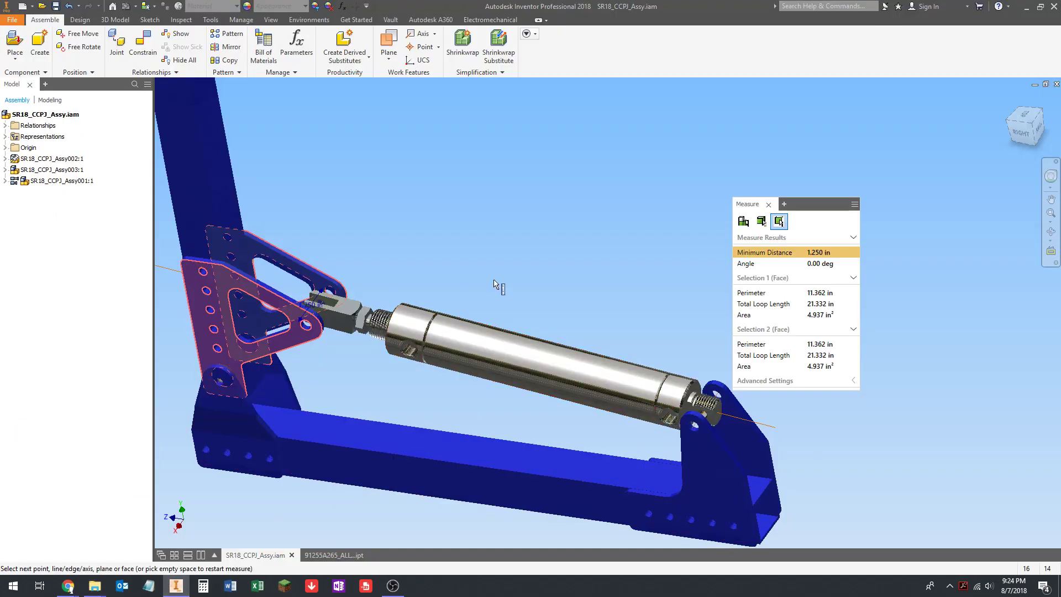
{"action": "key", "text": "Escape"}
{"action": "scroll", "coordinate": [517, 243], "scroll_direction": "up", "scroll_amount": 3}
{"action": "middle_click_drag", "start_coordinate": [496, 257], "coordinate": [439, 260], "text": "shift"}
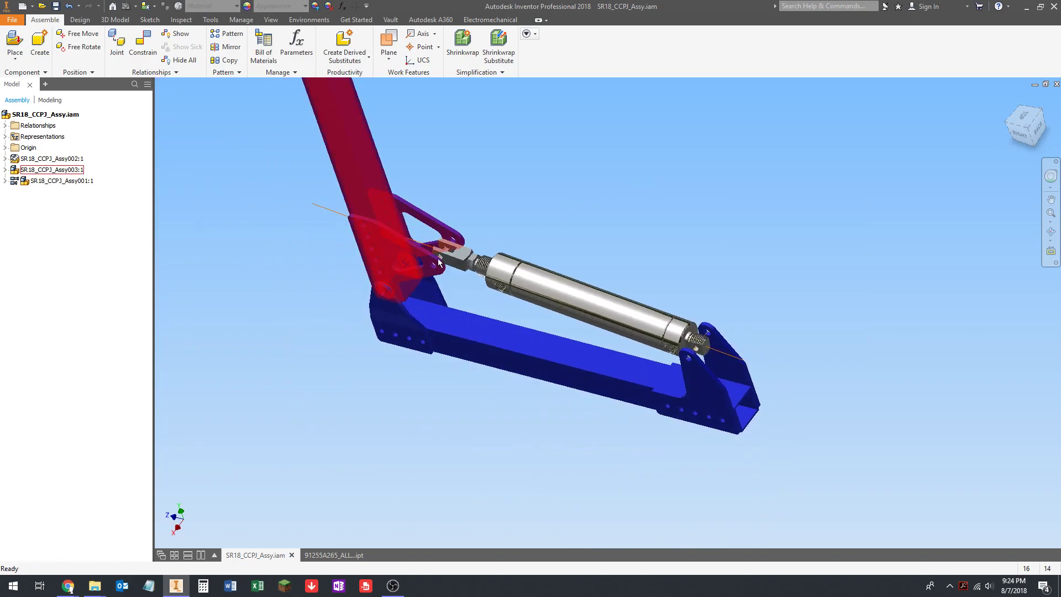
{"action": "scroll", "coordinate": [470, 249], "scroll_direction": "down", "scroll_amount": 5}
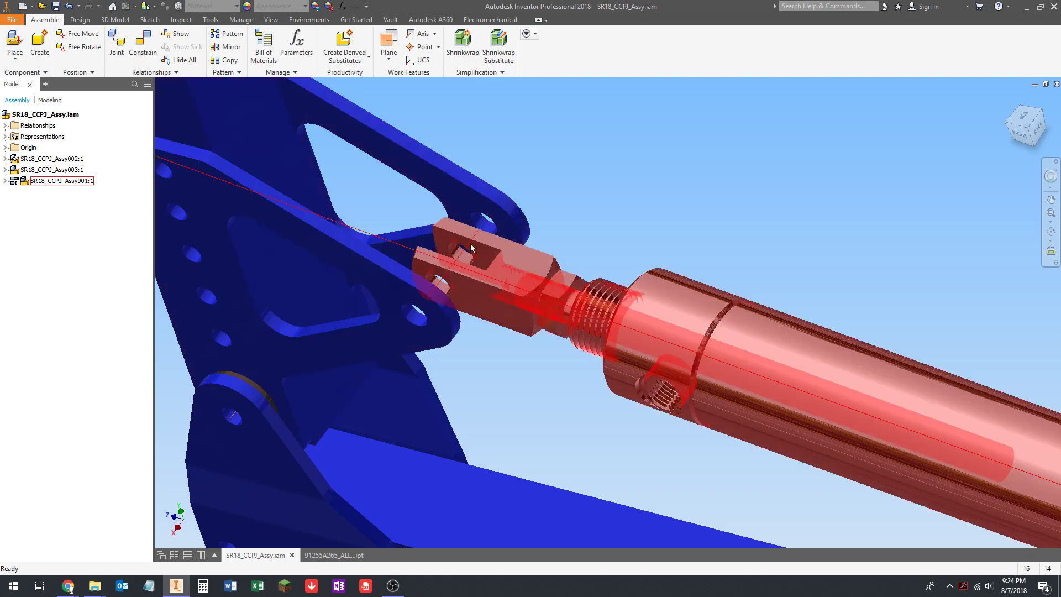
{"action": "middle_click_drag", "start_coordinate": [464, 228], "coordinate": [449, 226]}
{"action": "scroll", "coordinate": [437, 223], "scroll_direction": "down", "scroll_amount": 4}
{"action": "scroll", "coordinate": [429, 224], "scroll_direction": "up", "scroll_amount": 3}
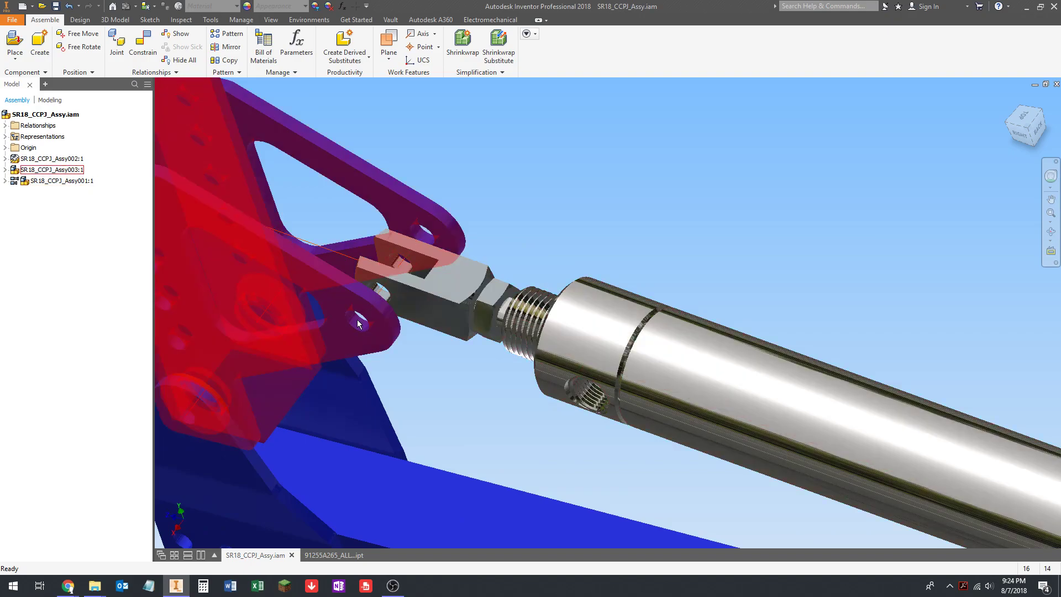
{"action": "scroll", "coordinate": [363, 311], "scroll_direction": "down", "scroll_amount": 5}
{"action": "middle_click_drag", "start_coordinate": [362, 310], "coordinate": [417, 170], "text": "shift"}
{"action": "scroll", "coordinate": [417, 173], "scroll_direction": "up", "scroll_amount": 4}
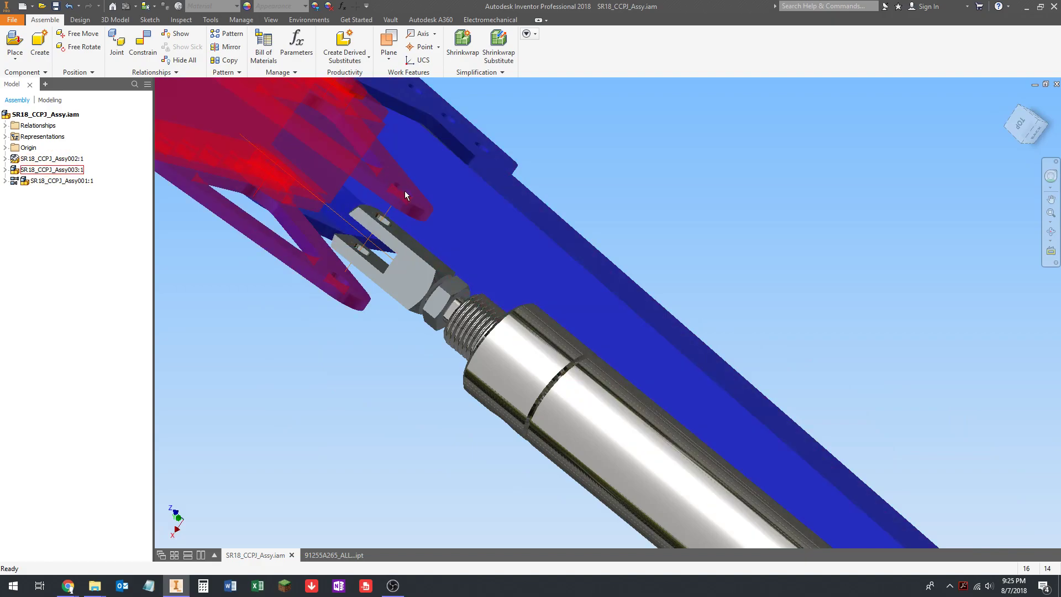
{"action": "scroll", "coordinate": [413, 194], "scroll_direction": "down", "scroll_amount": 5}
{"action": "middle_click_drag", "start_coordinate": [383, 236], "coordinate": [376, 256], "text": "shift"}
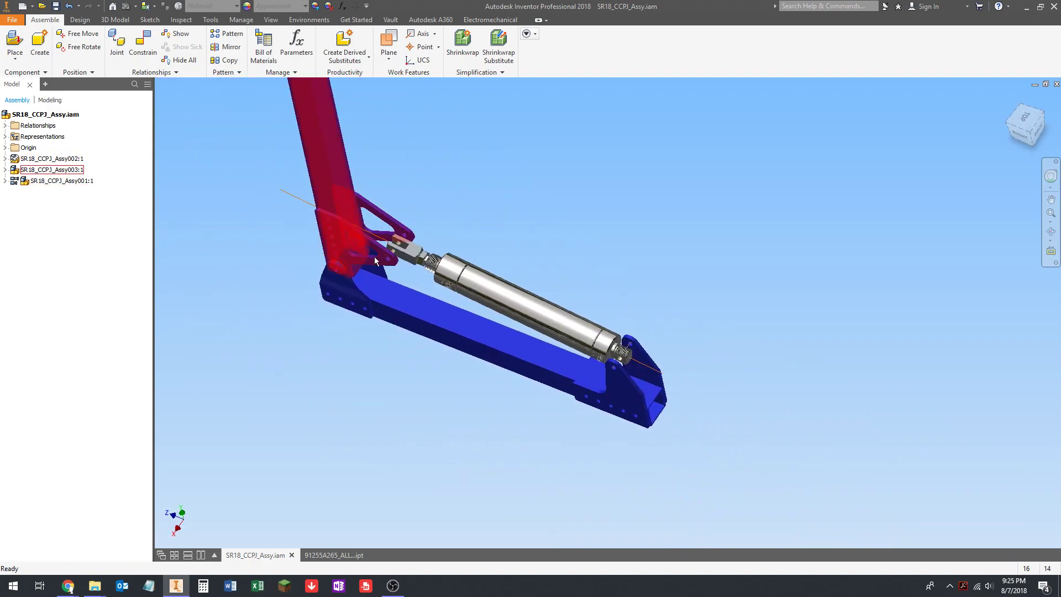
- Examine the pivot holes at the cylinder's rear mount between the base brackets, then the whole arm assembly
{"action": "scroll", "coordinate": [376, 256], "scroll_direction": "up", "scroll_amount": 5}
{"action": "middle_click_drag", "start_coordinate": [463, 206], "coordinate": [475, 342], "text": "shift"}
{"action": "scroll", "coordinate": [456, 243], "scroll_direction": "down", "scroll_amount": 5}
{"action": "scroll", "coordinate": [458, 371], "scroll_direction": "up", "scroll_amount": 5}
{"action": "scroll", "coordinate": [459, 371], "scroll_direction": "down", "scroll_amount": 3}
{"action": "scroll", "coordinate": [535, 279], "scroll_direction": "down", "scroll_amount": 2}
{"action": "middle_click_drag", "start_coordinate": [535, 279], "coordinate": [295, 332], "text": "shift"}
{"action": "scroll", "coordinate": [310, 330], "scroll_direction": "up", "scroll_amount": 5}
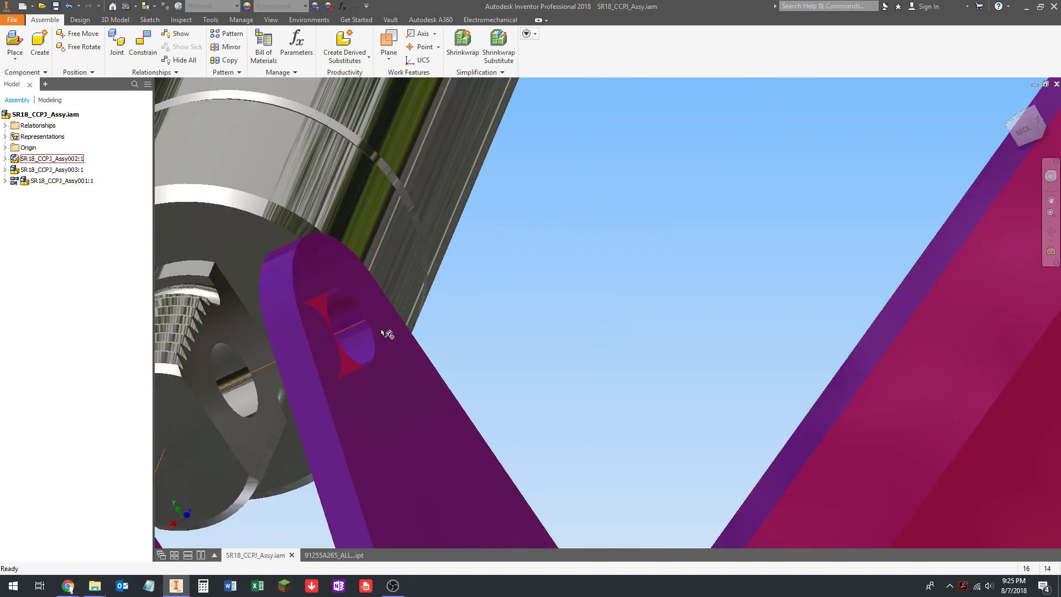
{"action": "scroll", "coordinate": [354, 335], "scroll_direction": "down", "scroll_amount": 3}
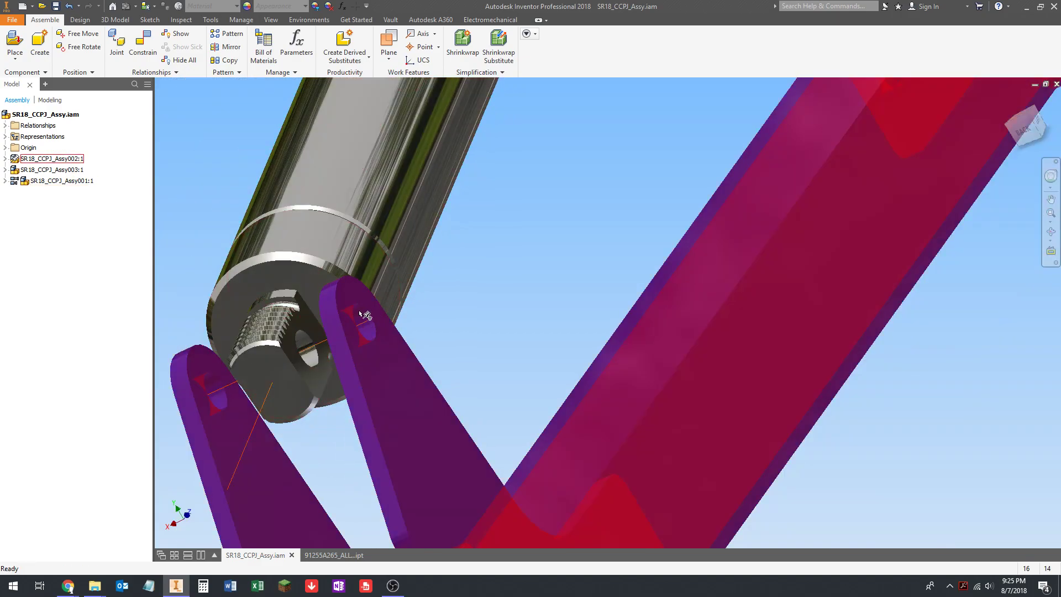
{"action": "scroll", "coordinate": [362, 326], "scroll_direction": "down", "scroll_amount": 6}
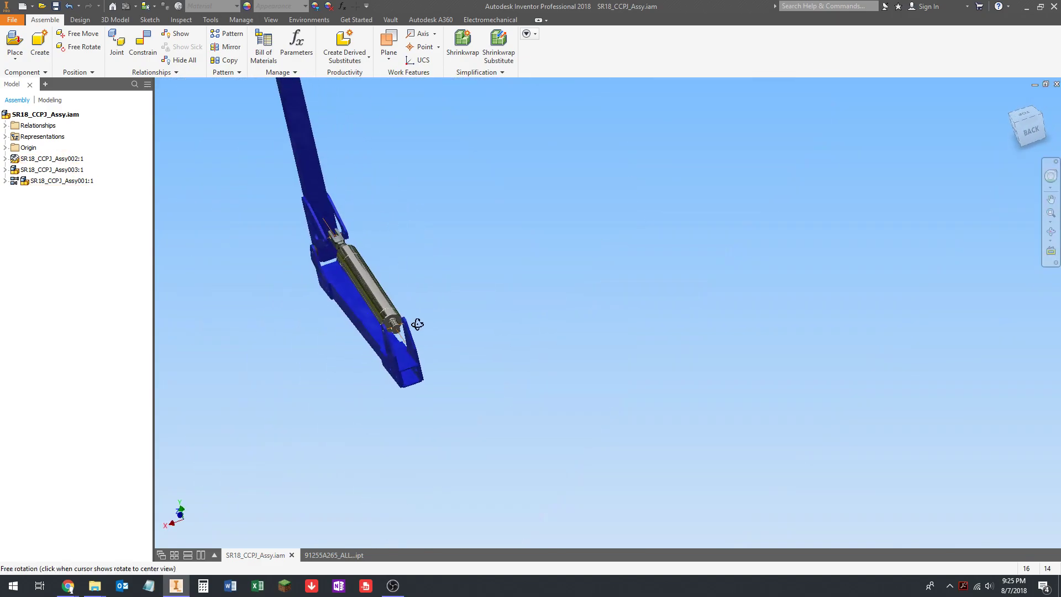
{"action": "scroll", "coordinate": [379, 319], "scroll_direction": "up", "scroll_amount": 2}
{"action": "middle_click_drag", "start_coordinate": [379, 318], "coordinate": [507, 301]}
{"action": "scroll", "coordinate": [369, 311], "scroll_direction": "up", "scroll_amount": 2}
{"action": "scroll", "coordinate": [534, 245], "scroll_direction": "down", "scroll_amount": 2}
{"action": "scroll", "coordinate": [521, 256], "scroll_direction": "up", "scroll_amount": 3}
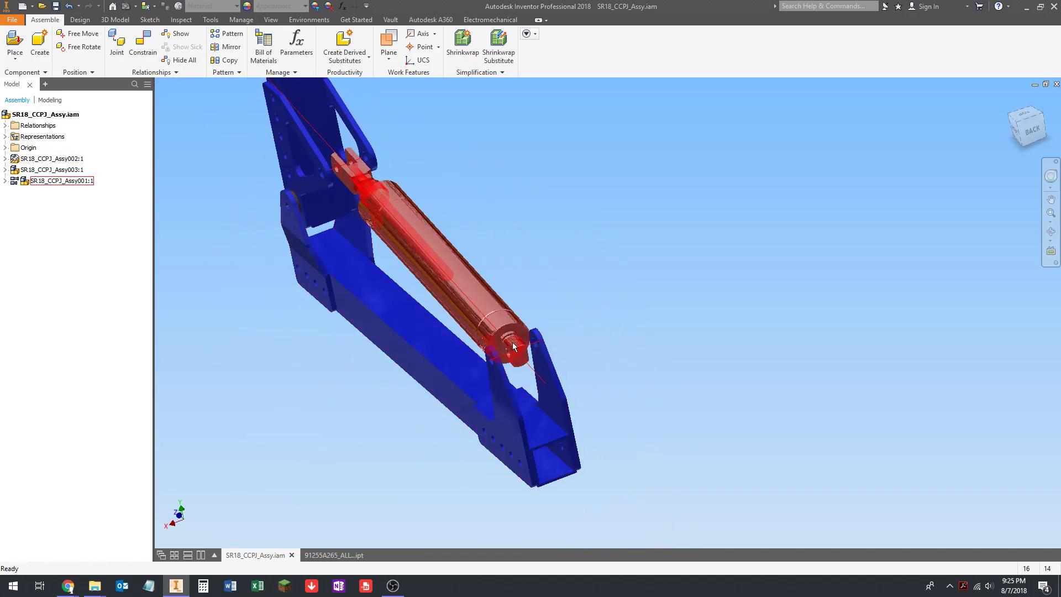
{"action": "scroll", "coordinate": [508, 346], "scroll_direction": "down", "scroll_amount": 4}
{"action": "scroll", "coordinate": [487, 365], "scroll_direction": "up", "scroll_amount": 5}
{"action": "middle_click_drag", "start_coordinate": [487, 364], "coordinate": [424, 283], "text": "shift"}
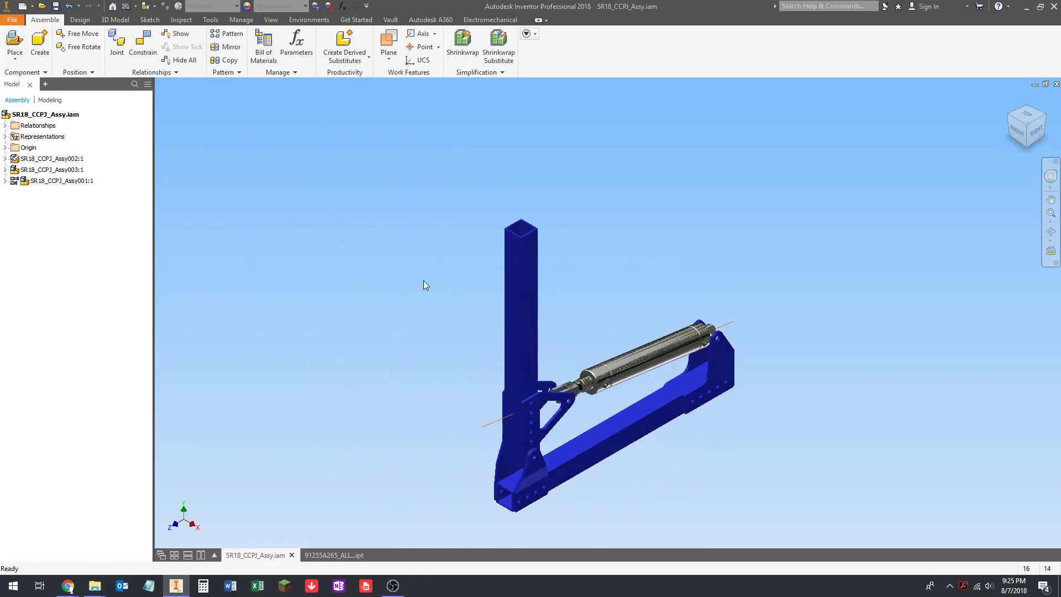
- Import the 10-24 90631A011 locknut STEP file as a converted model and delete its leftover Sketch1
{"action": "left_click", "coordinate": [42, 6]}
{"action": "left_click", "coordinate": [383, 144]}
{"action": "double_click", "coordinate": [383, 144]}
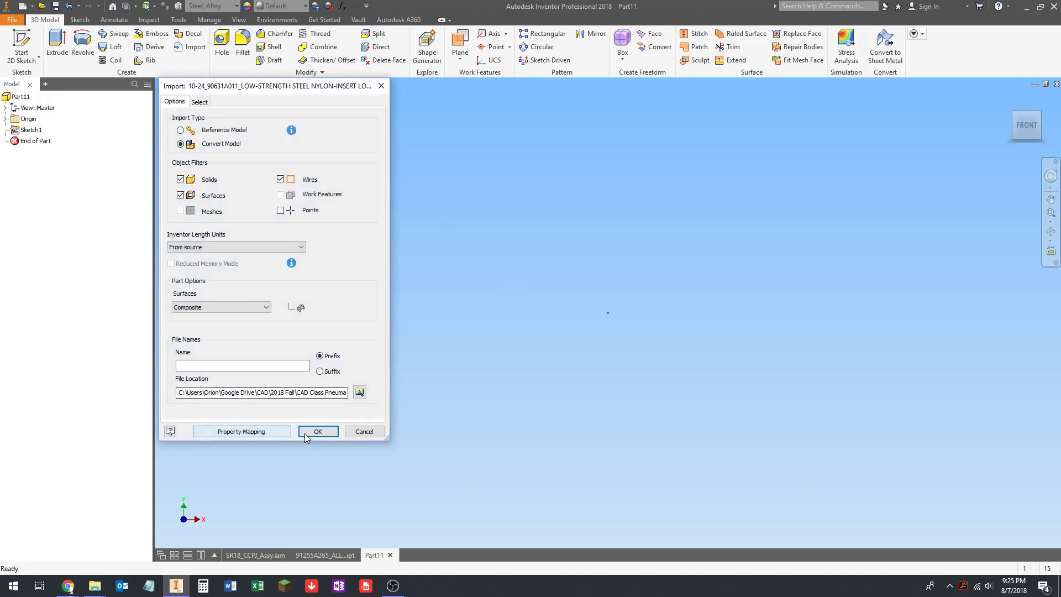
{"action": "left_click", "coordinate": [316, 434]}
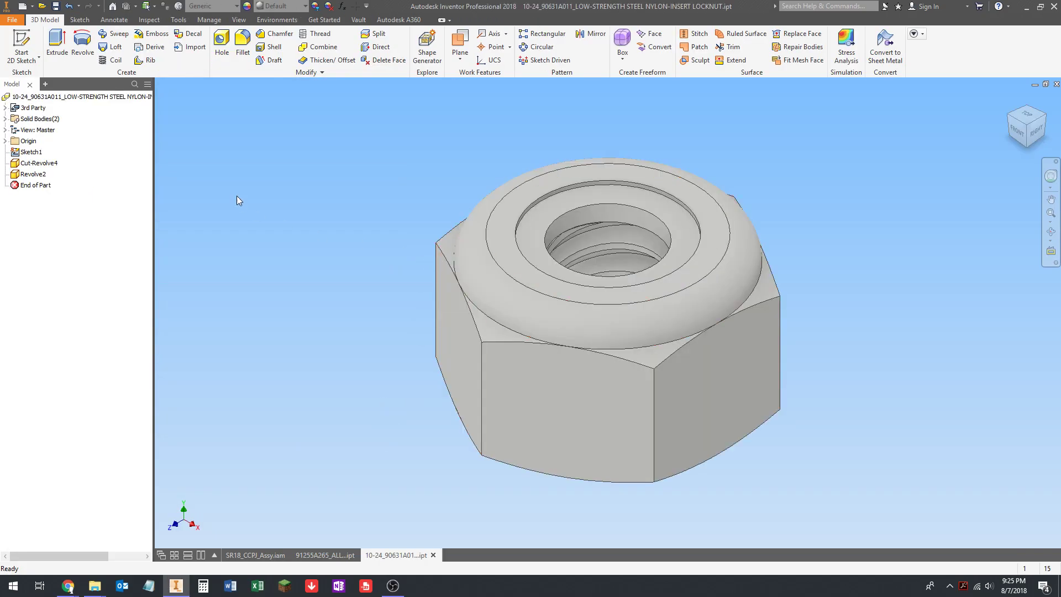
{"action": "right_click", "coordinate": [35, 152]}
{"action": "left_click", "coordinate": [52, 184]}
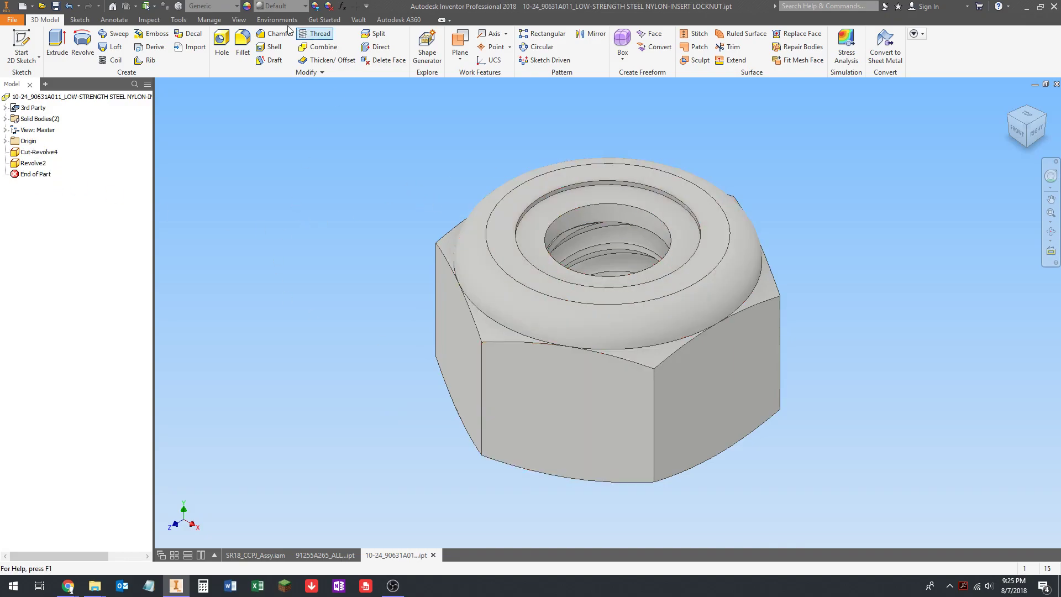
- Set the 10-24 locknut's material to Steel and its appearance to Zinc
{"action": "left_click", "coordinate": [206, 7]}
{"action": "scroll", "coordinate": [213, 299], "scroll_direction": "down", "scroll_amount": 5}
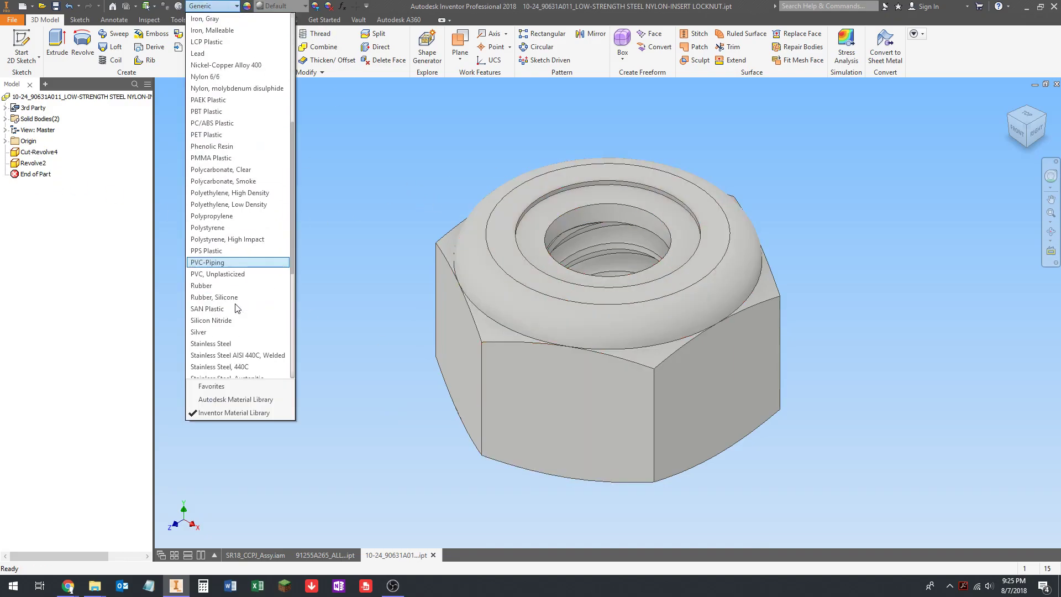
{"action": "left_click", "coordinate": [210, 285]}
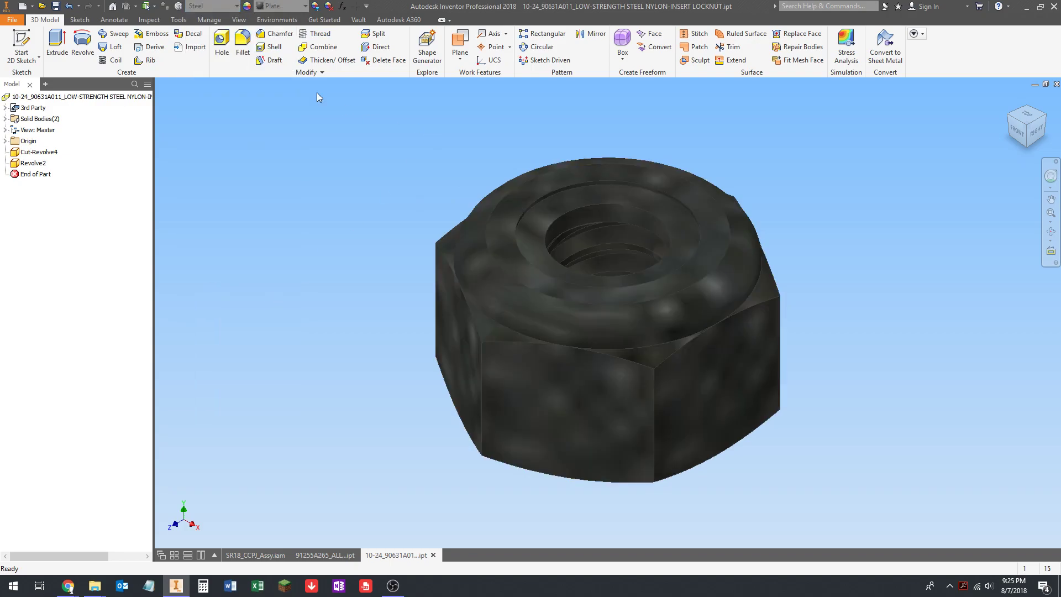
{"action": "left_click", "coordinate": [278, 7]}
{"action": "scroll", "coordinate": [290, 330], "scroll_direction": "down", "scroll_amount": 15}
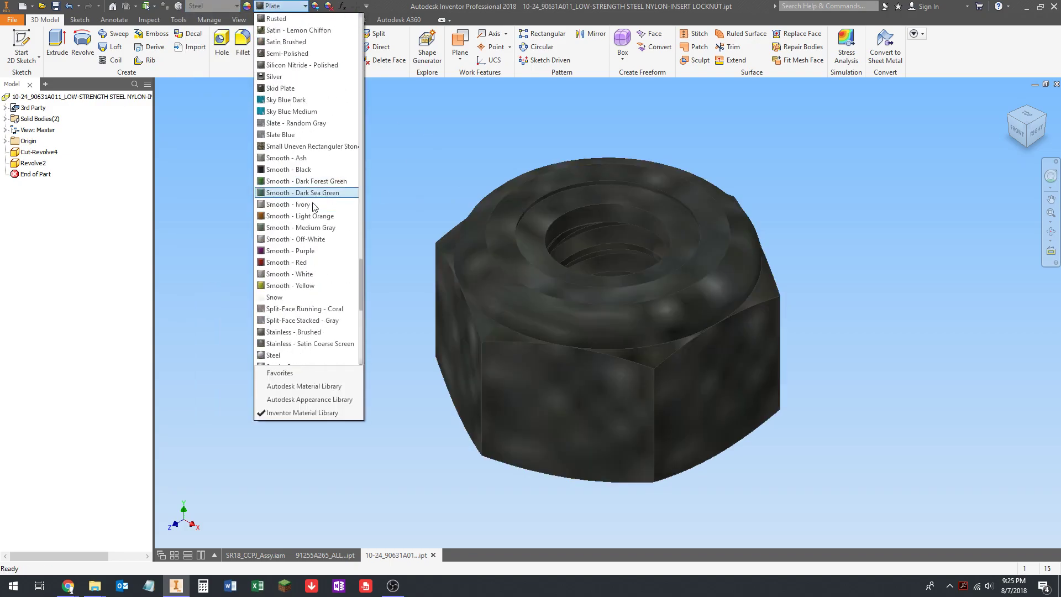
{"action": "left_click", "coordinate": [280, 343]}
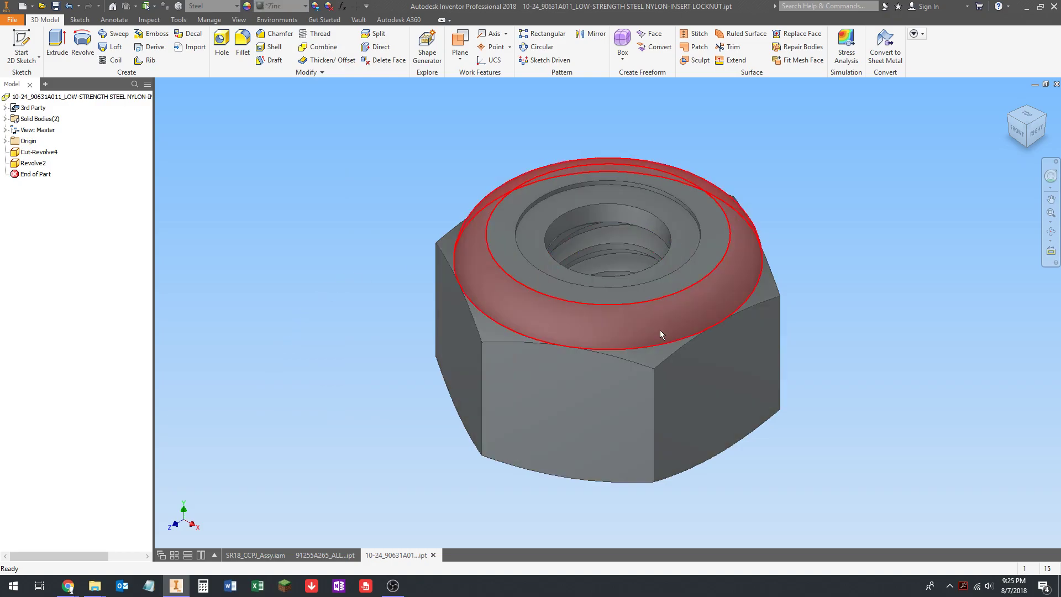
- Apply the Nylon 6 appearance to the 10-24 locknut's insert body, Solid2
{"action": "left_click", "coordinate": [6, 119]}
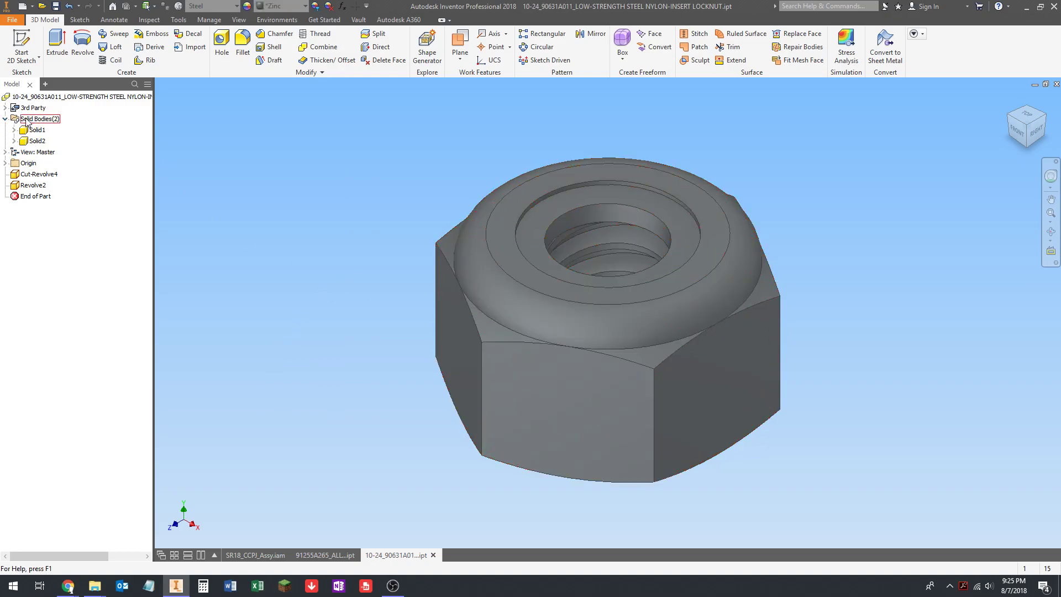
{"action": "left_click", "coordinate": [6, 118]}
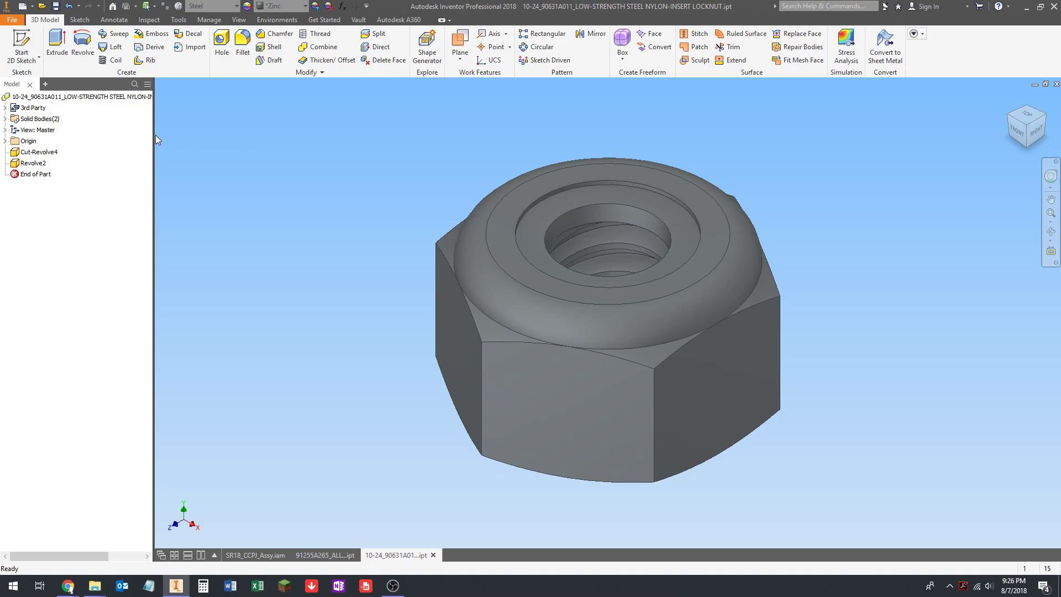
{"action": "left_click", "coordinate": [24, 120]}
{"action": "left_click", "coordinate": [5, 119]}
{"action": "left_click", "coordinate": [36, 141]}
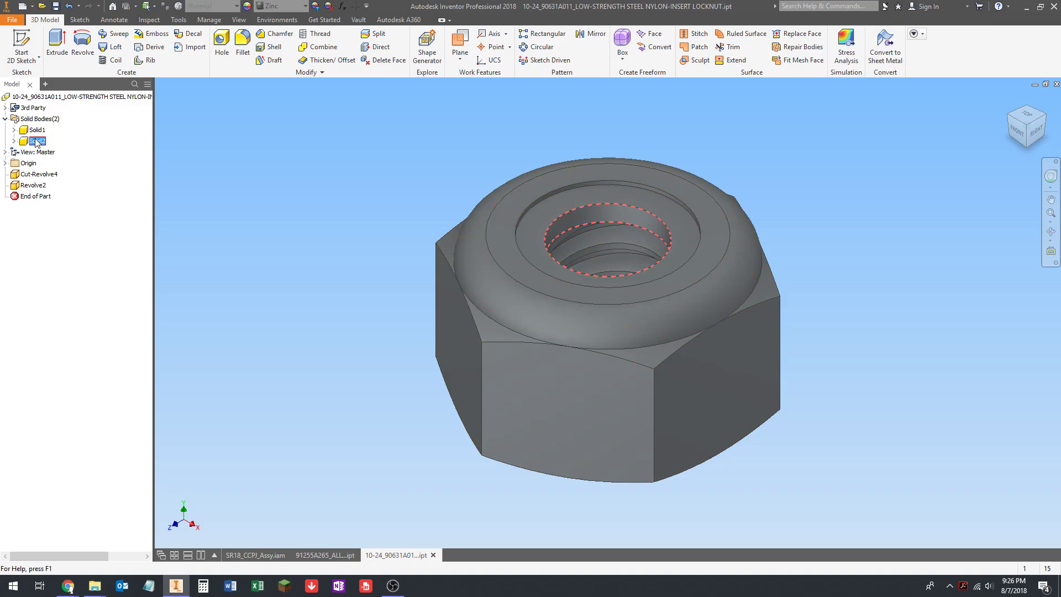
{"action": "left_click", "coordinate": [422, 154]}
{"action": "left_click", "coordinate": [282, 6]}
{"action": "scroll", "coordinate": [280, 334], "scroll_direction": "up", "scroll_amount": 20}
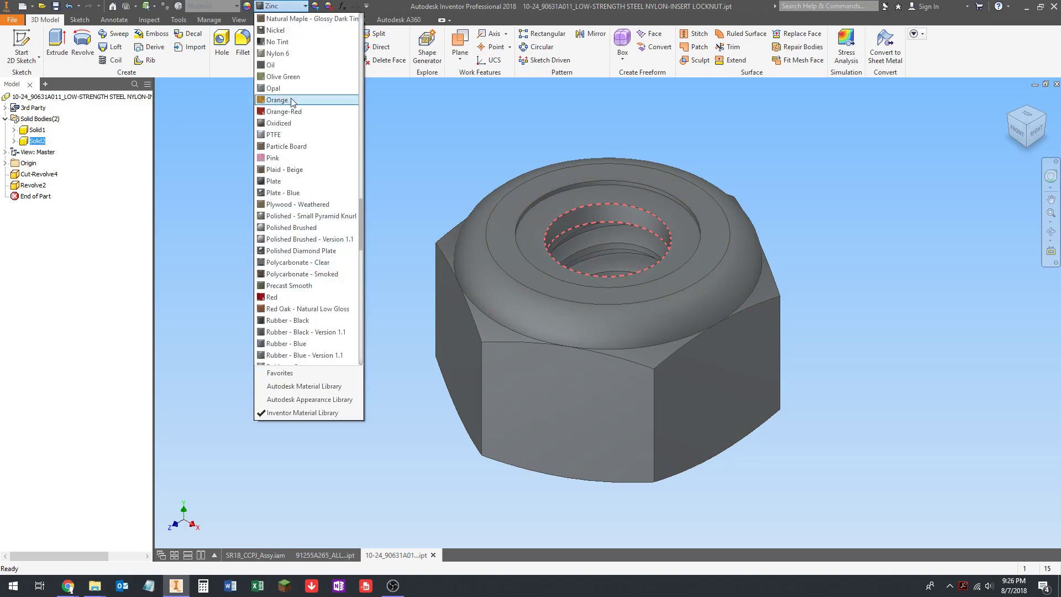
{"action": "left_click", "coordinate": [275, 54]}
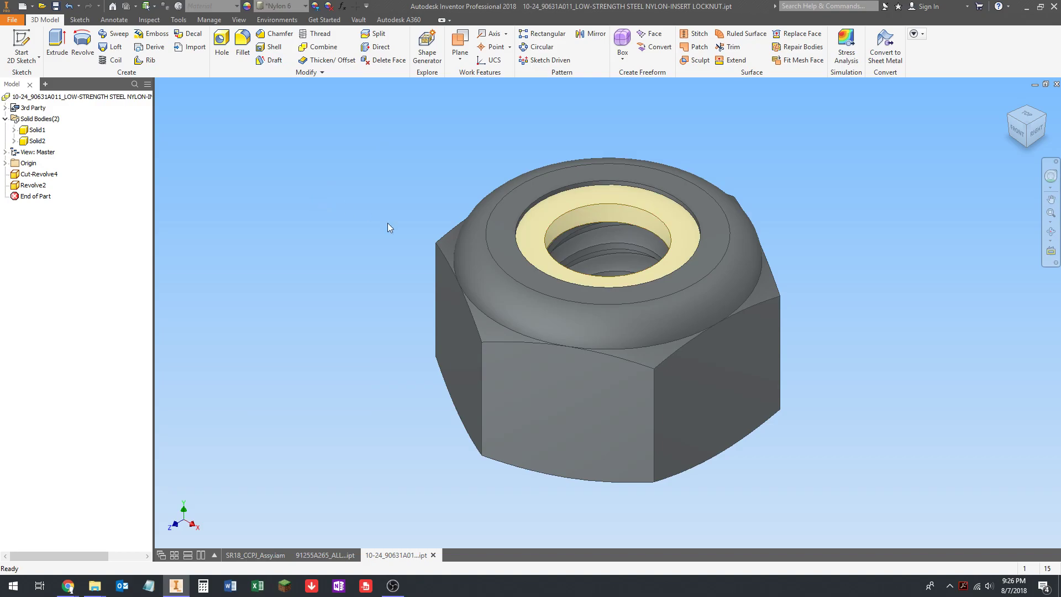
- Create a work axis through the centre of the 10-24 locknut from its rounded collar face
{"action": "left_click", "coordinate": [487, 35]}
{"action": "left_click", "coordinate": [540, 314]}
{"action": "scroll", "coordinate": [391, 248], "scroll_direction": "down", "scroll_amount": 3}
{"action": "middle_click_drag", "start_coordinate": [391, 249], "coordinate": [338, 273], "text": "shift"}
{"action": "middle_click_drag", "start_coordinate": [338, 273], "coordinate": [364, 287], "text": "shift"}
{"action": "key", "text": "F6"}
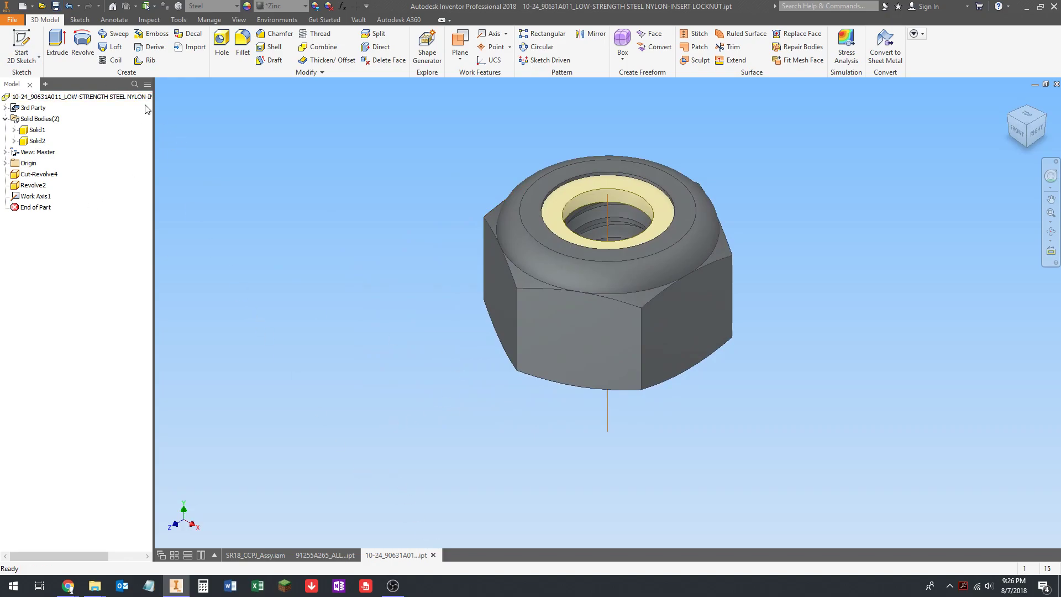
- Import the 10-32 95615A120 locknut STEP file as a part and delete its leftover Sketch1
{"action": "left_click", "coordinate": [41, 6]}
{"action": "left_click", "coordinate": [452, 145]}
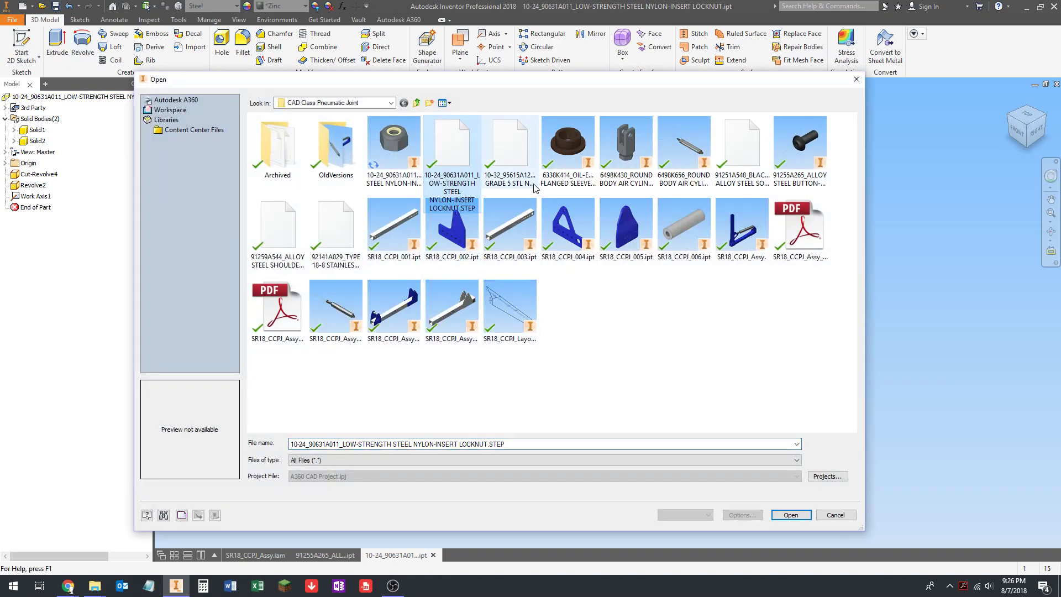
{"action": "left_click", "coordinate": [508, 141]}
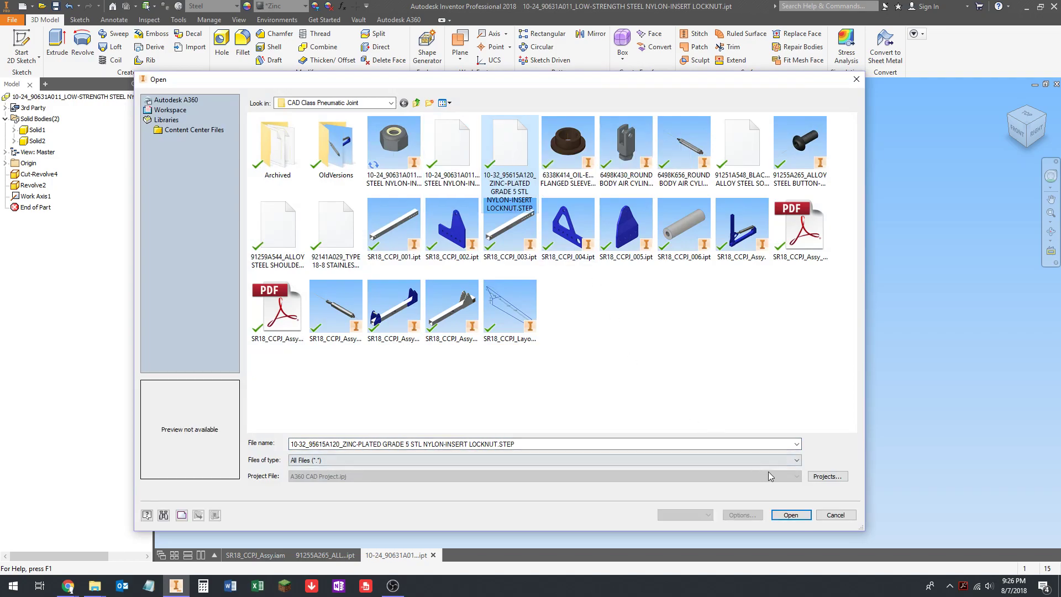
{"action": "left_click", "coordinate": [782, 515]}
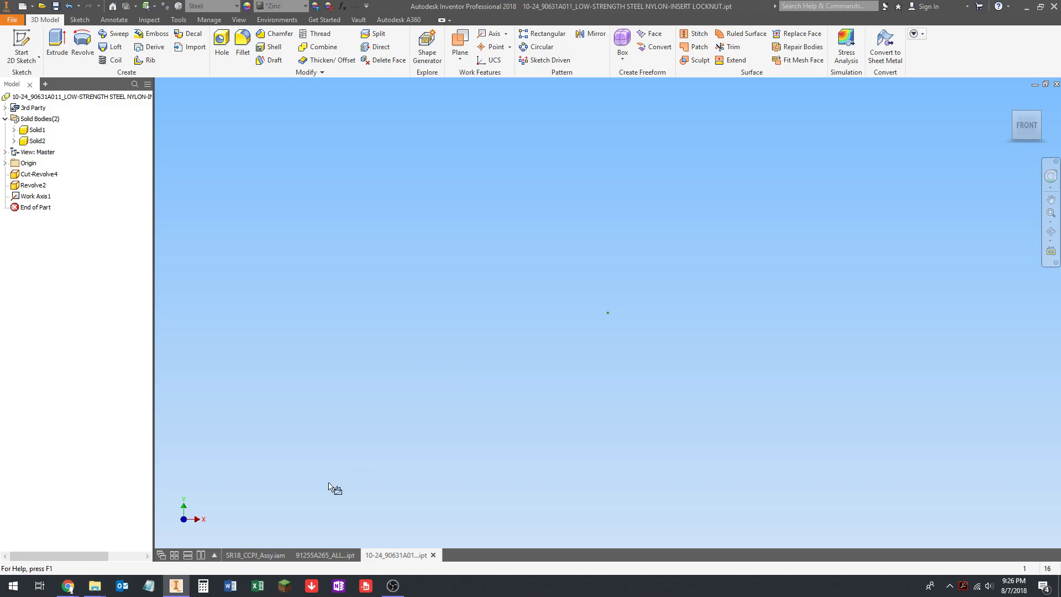
{"action": "left_click", "coordinate": [315, 424]}
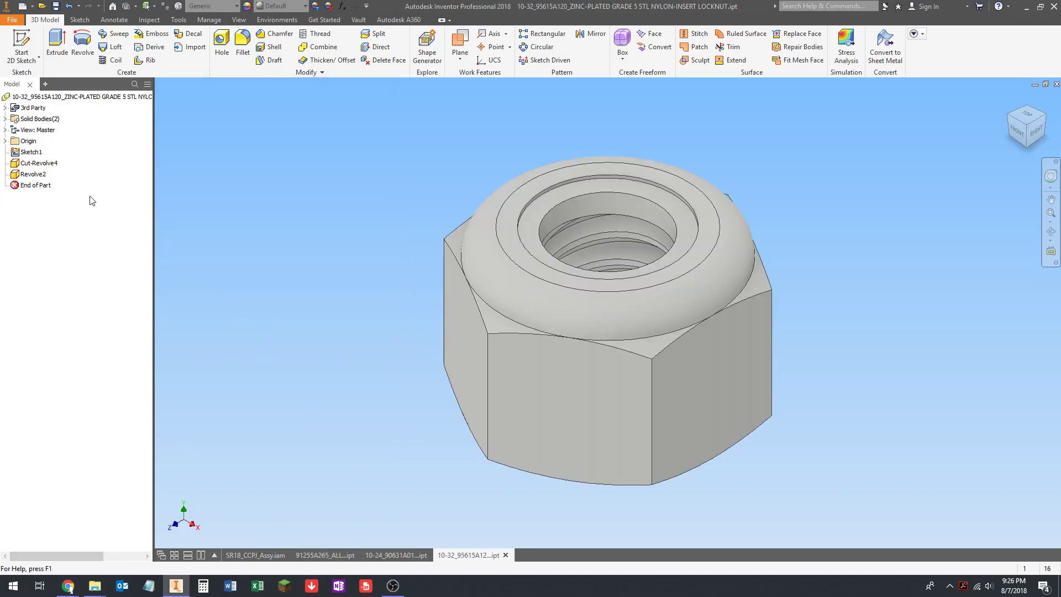
{"action": "right_click", "coordinate": [25, 152]}
{"action": "left_click", "coordinate": [41, 180]}
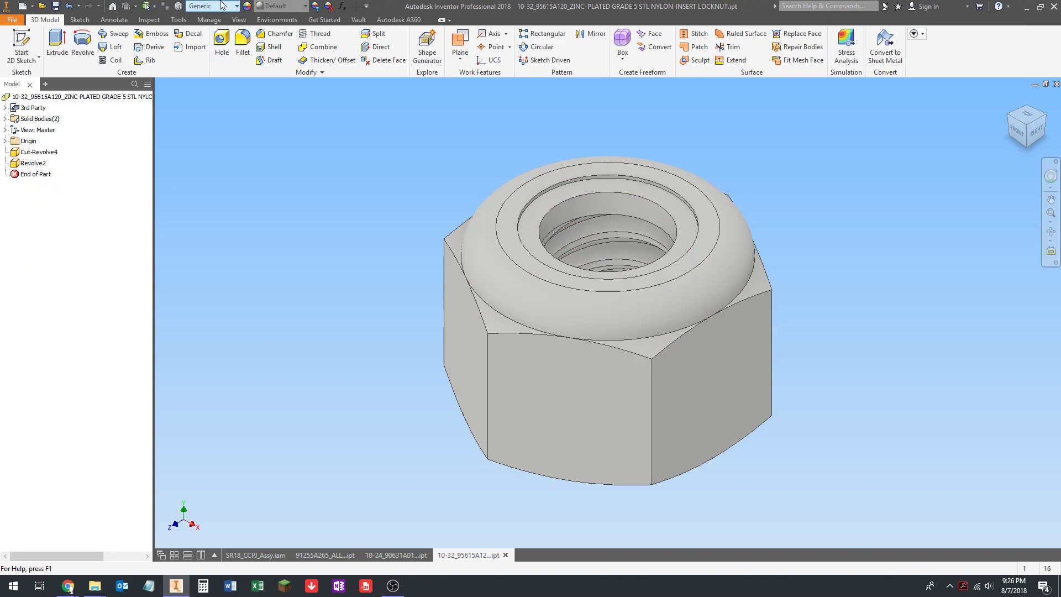
- Set the 10-32 locknut's material to Steel and its appearance to Zinc
{"action": "left_click", "coordinate": [213, 5]}
{"action": "scroll", "coordinate": [221, 331], "scroll_direction": "down", "scroll_amount": 6}
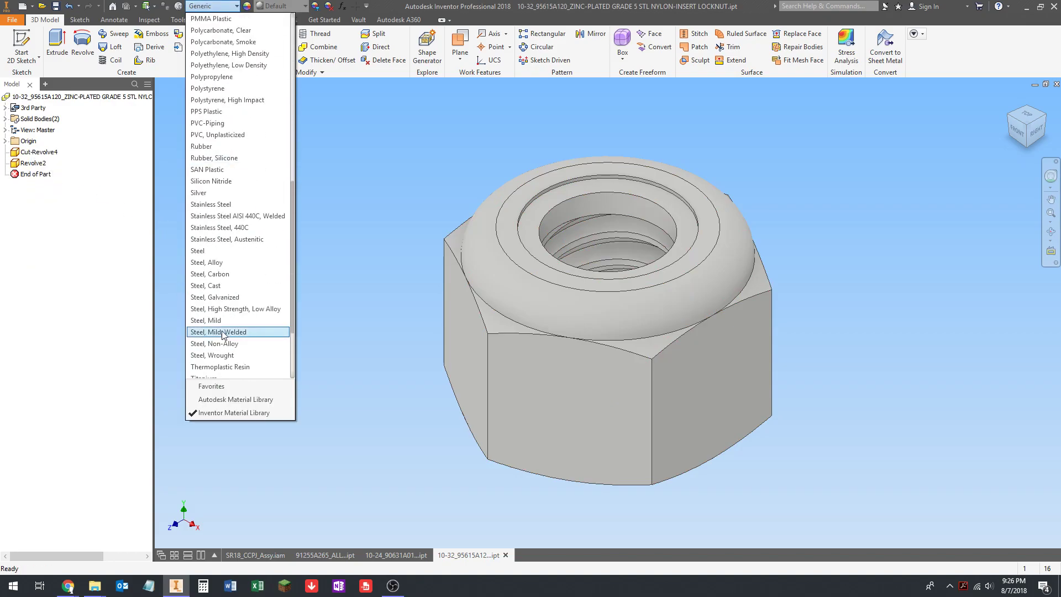
{"action": "left_click", "coordinate": [197, 250]}
{"action": "left_click", "coordinate": [280, 5]}
{"action": "scroll", "coordinate": [288, 265], "scroll_direction": "down", "scroll_amount": 10}
{"action": "left_click", "coordinate": [287, 355]}
{"action": "key", "text": "F6"}
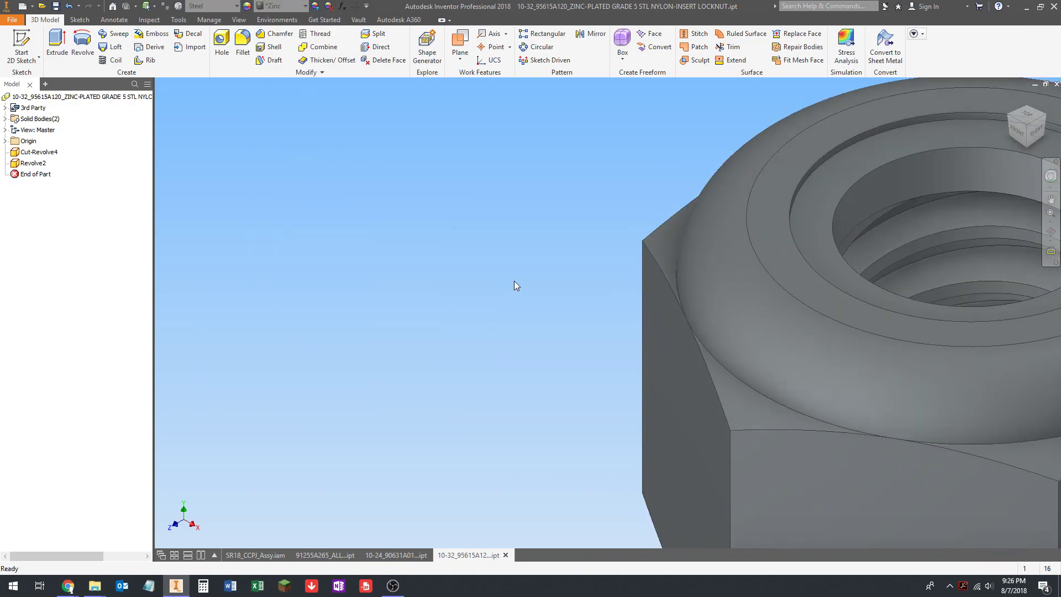
- Apply the Nylon 6 appearance to the 10-32 locknut's insert body, Solid2
{"action": "left_click", "coordinate": [4, 118]}
{"action": "left_click", "coordinate": [37, 140]}
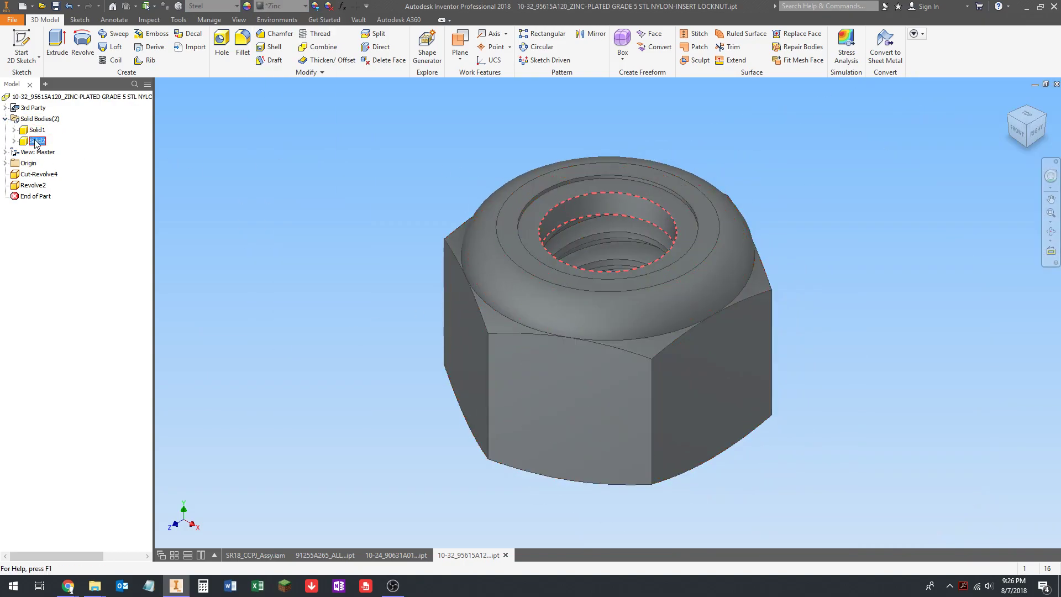
{"action": "left_click", "coordinate": [277, 6]}
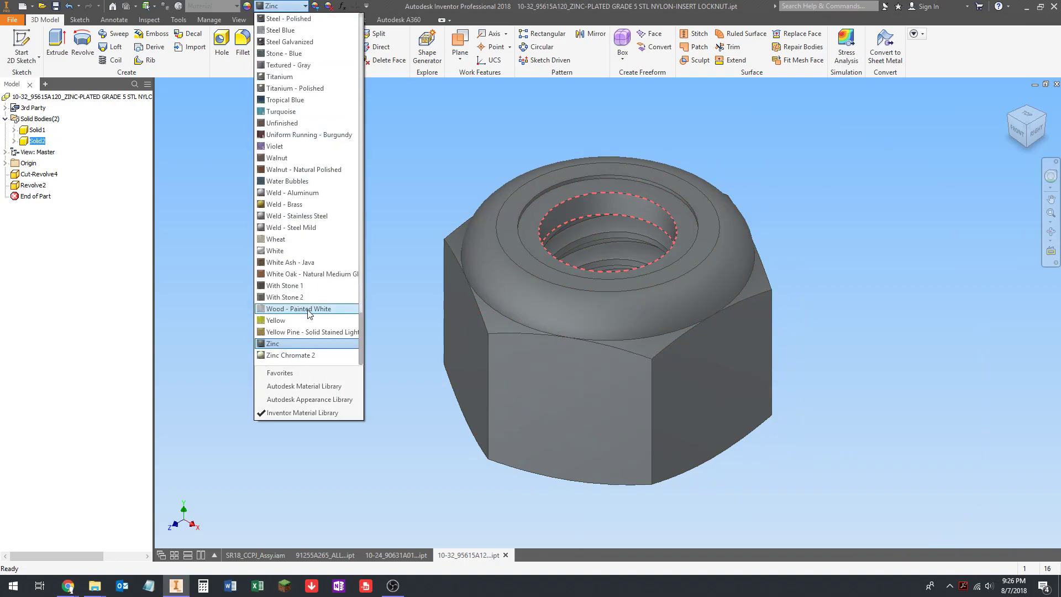
{"action": "scroll", "coordinate": [308, 310], "scroll_direction": "up", "scroll_amount": 10}
{"action": "left_click", "coordinate": [301, 62]}
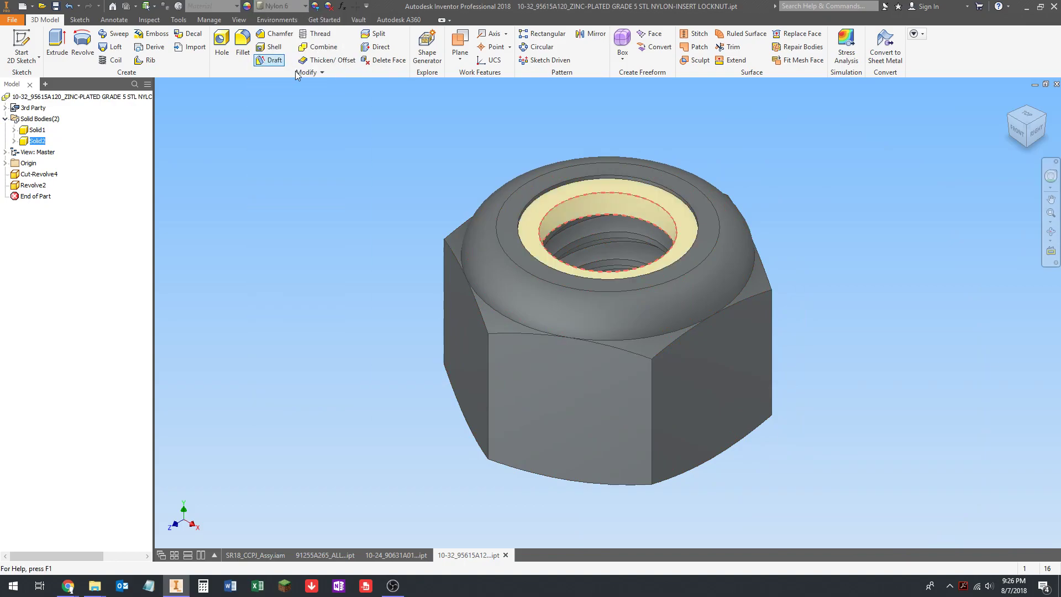
- Create a work axis through the centre of the 10-32 locknut from its rounded collar face
{"action": "left_click", "coordinate": [489, 35]}
{"action": "left_click", "coordinate": [479, 197]}
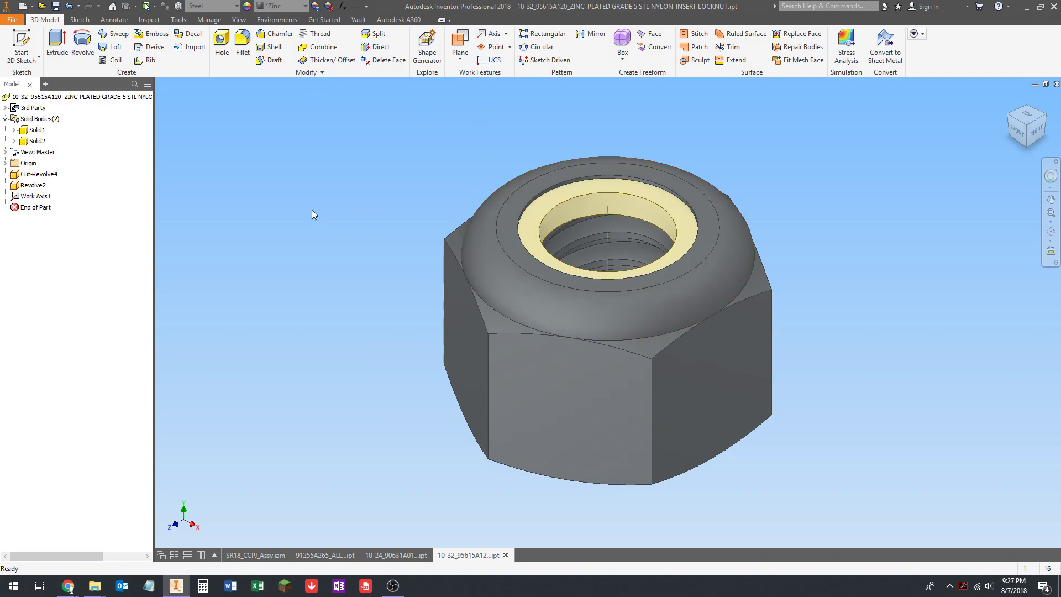
{"action": "key", "text": "F6"}
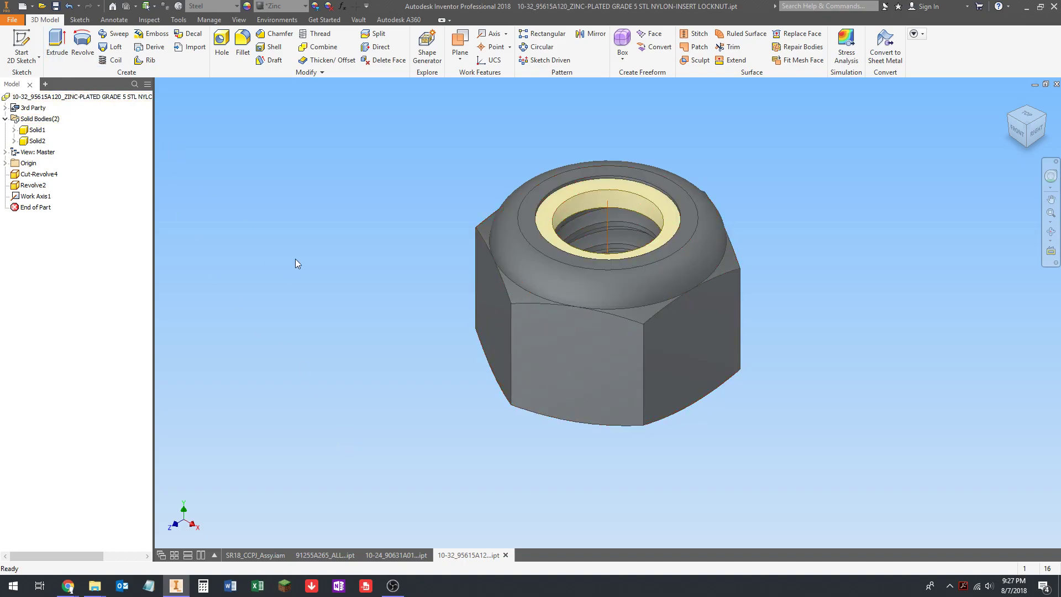
- Import the 91251A548 black-oxide alloy steel socket head screw STEP file as a converted part and delete its leftover Sketch1
{"action": "key", "text": "ctrl+o"}
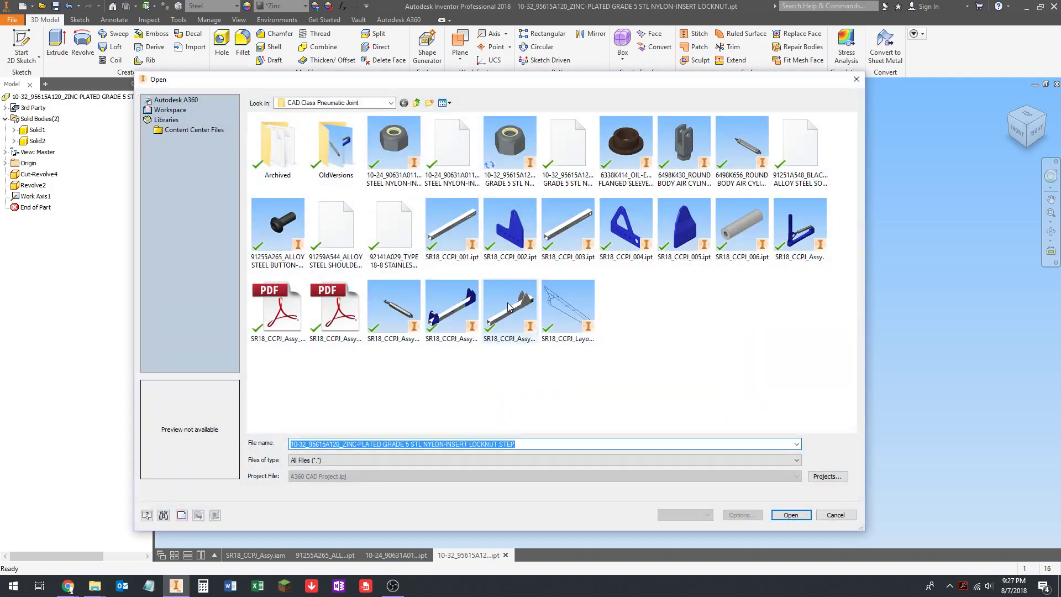
{"action": "left_click", "coordinate": [802, 188]}
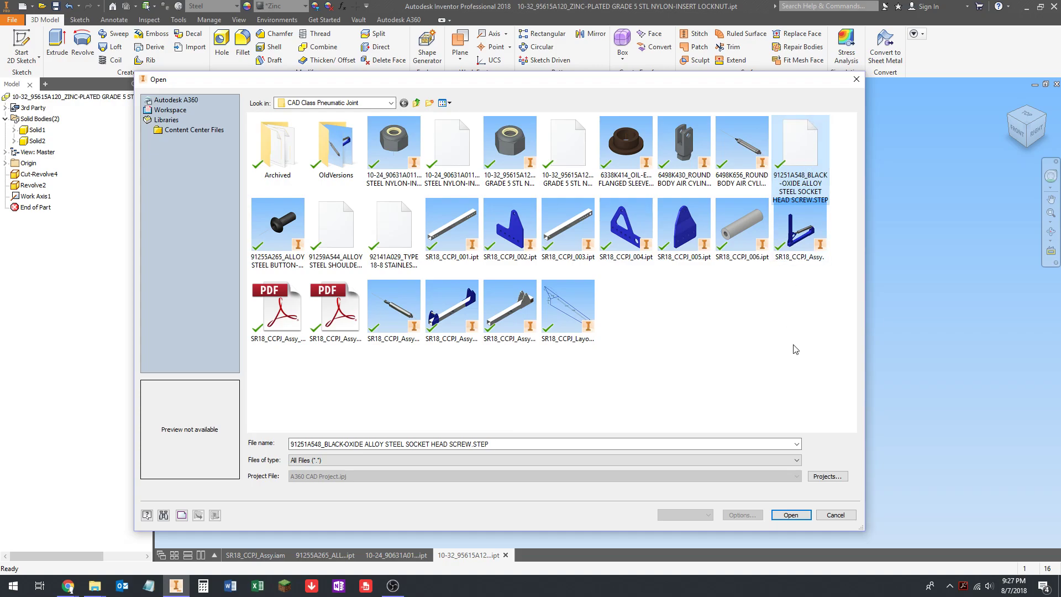
{"action": "left_click", "coordinate": [790, 514]}
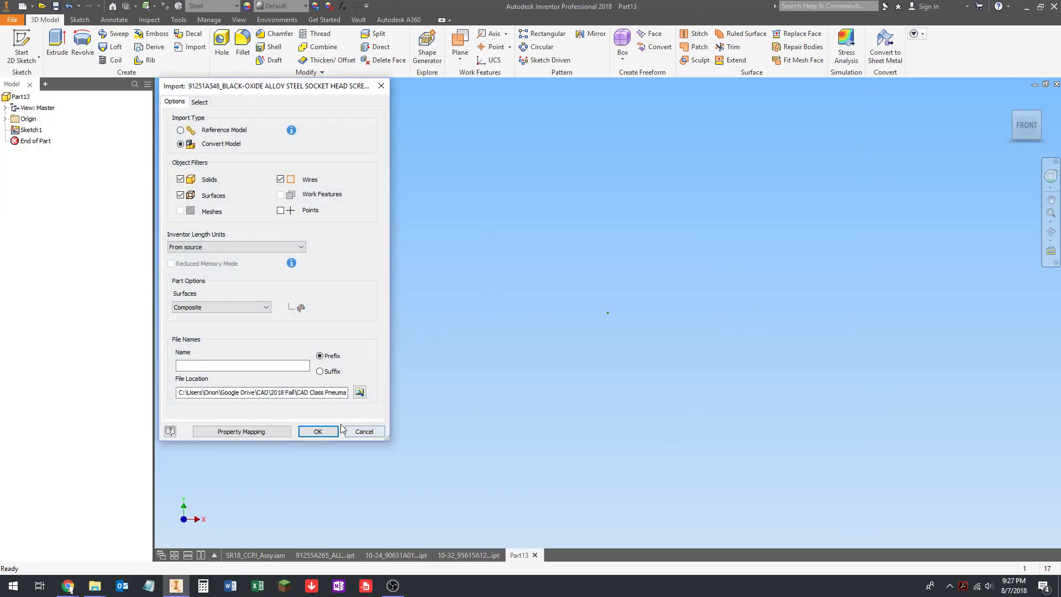
{"action": "left_click", "coordinate": [326, 429]}
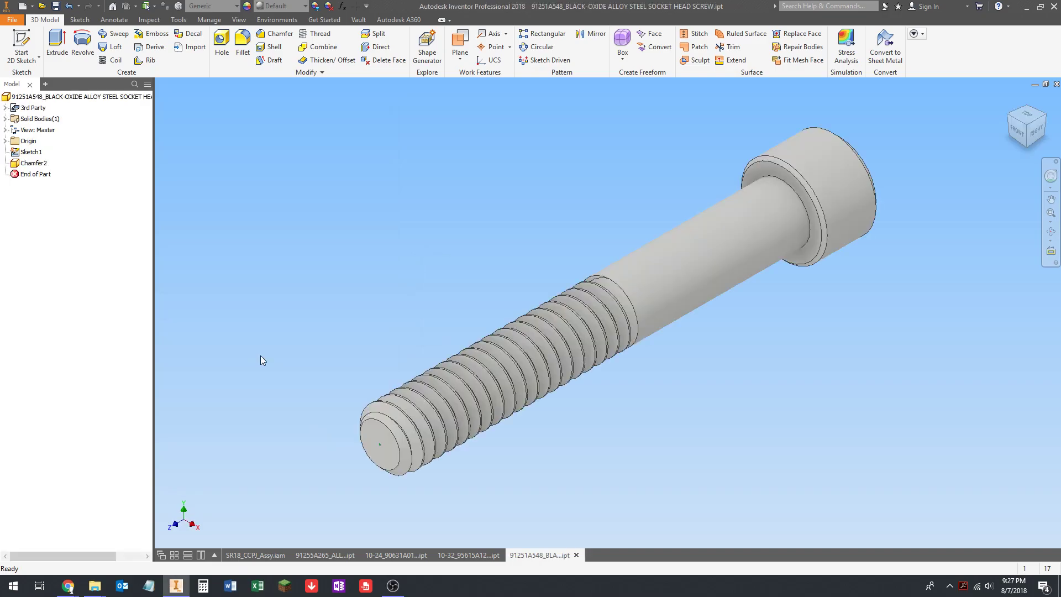
{"action": "right_click", "coordinate": [22, 156]}
{"action": "left_click", "coordinate": [35, 191]}
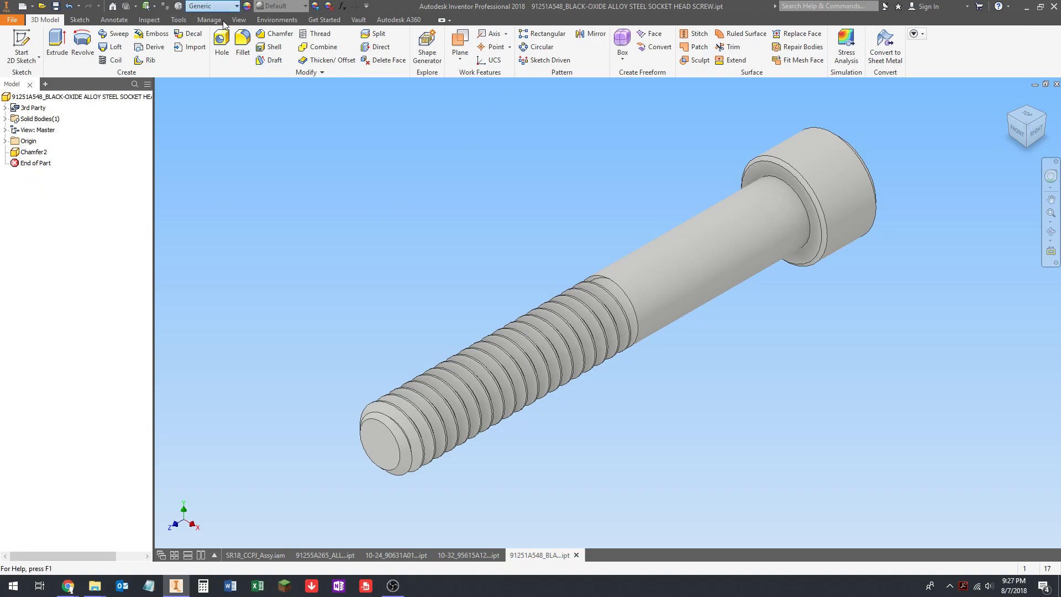
- Set the socket head screw's material to Steel, Alloy and its appearance to Glossy - Black
{"action": "left_click", "coordinate": [213, 6]}
{"action": "scroll", "coordinate": [237, 249], "scroll_direction": "down", "scroll_amount": 4}
{"action": "left_click", "coordinate": [217, 331]}
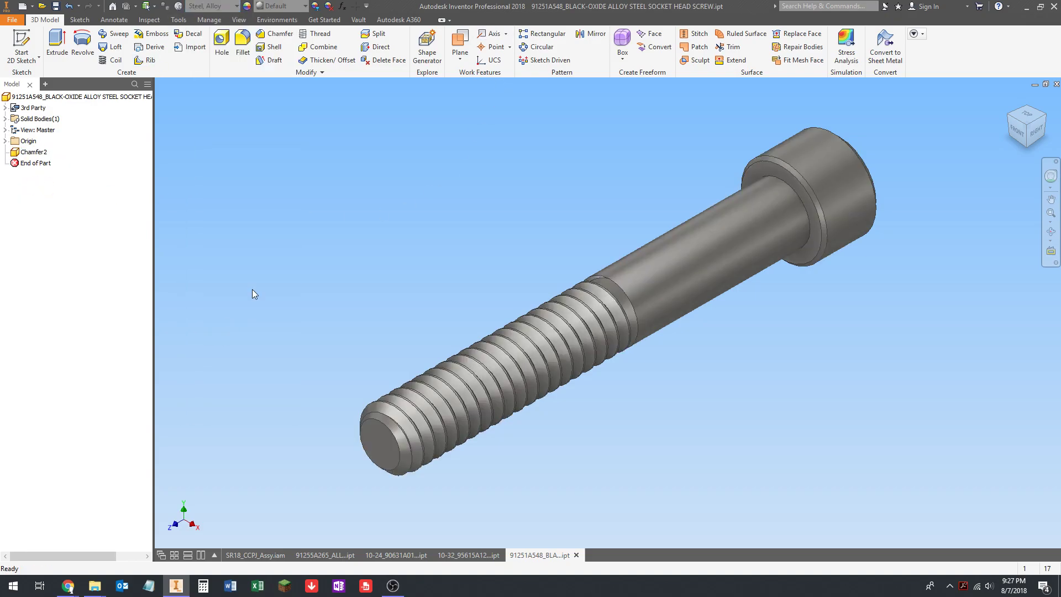
{"action": "left_click", "coordinate": [281, 6]}
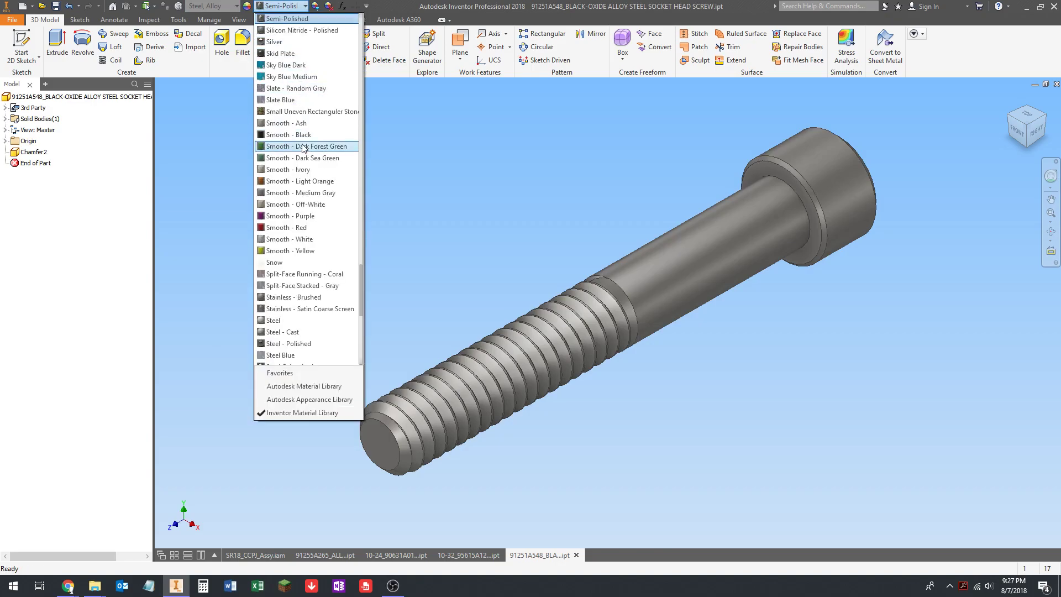
{"action": "scroll", "coordinate": [302, 149], "scroll_direction": "up", "scroll_amount": 10}
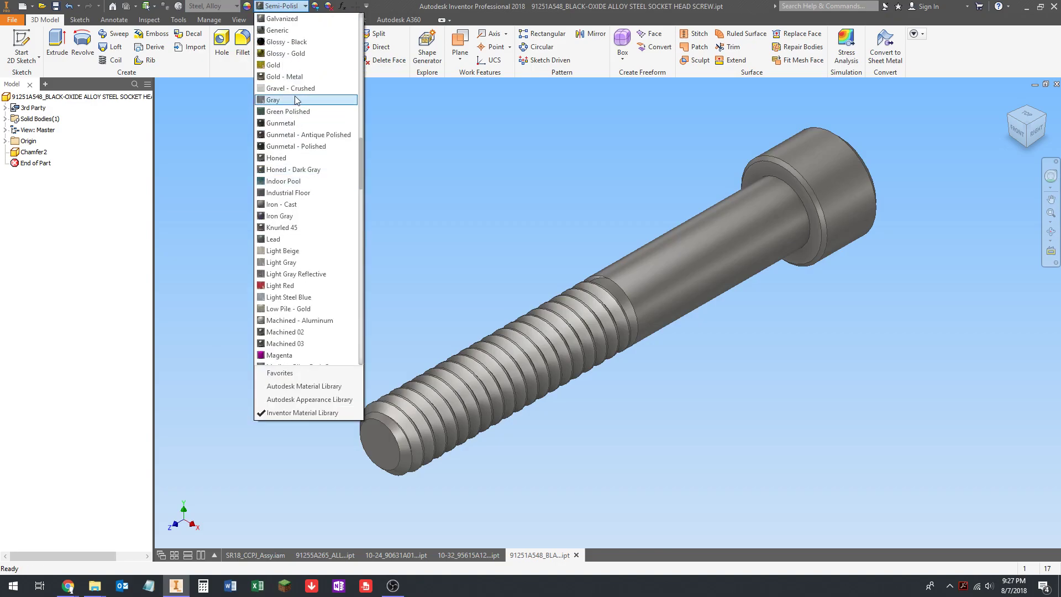
{"action": "left_click", "coordinate": [285, 41]}
- Create a work axis along the socket head screw from its smooth cylindrical shank face
{"action": "left_click", "coordinate": [489, 34]}
{"action": "left_click", "coordinate": [694, 282]}
{"action": "scroll", "coordinate": [605, 316], "scroll_direction": "up", "scroll_amount": 2}
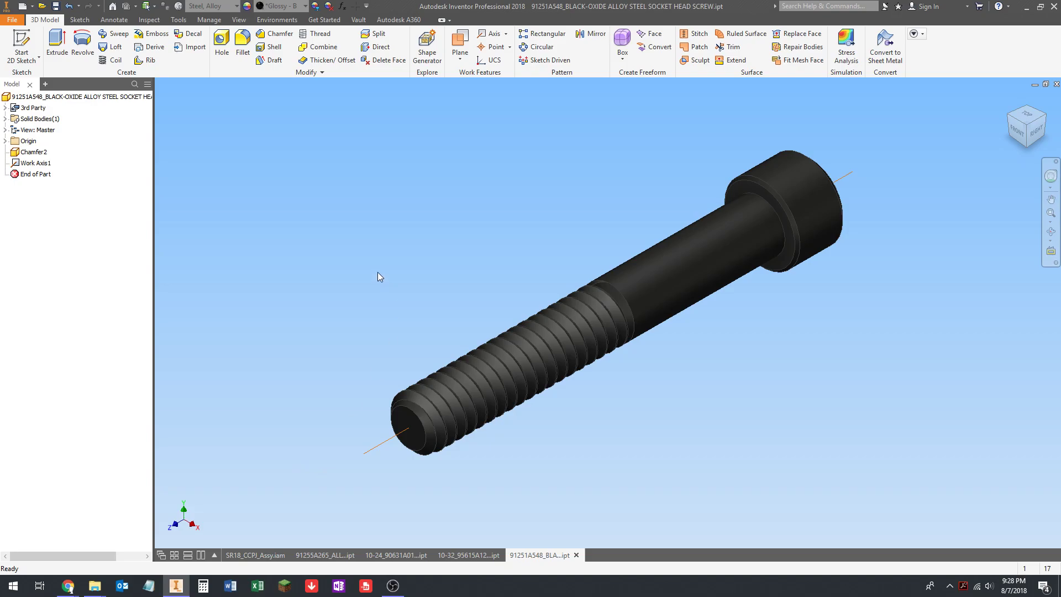
- Import the 91259A544 alloy steel shoulder screw STEP file as a part and delete its leftover Sketch1
{"action": "left_click", "coordinate": [42, 6]}
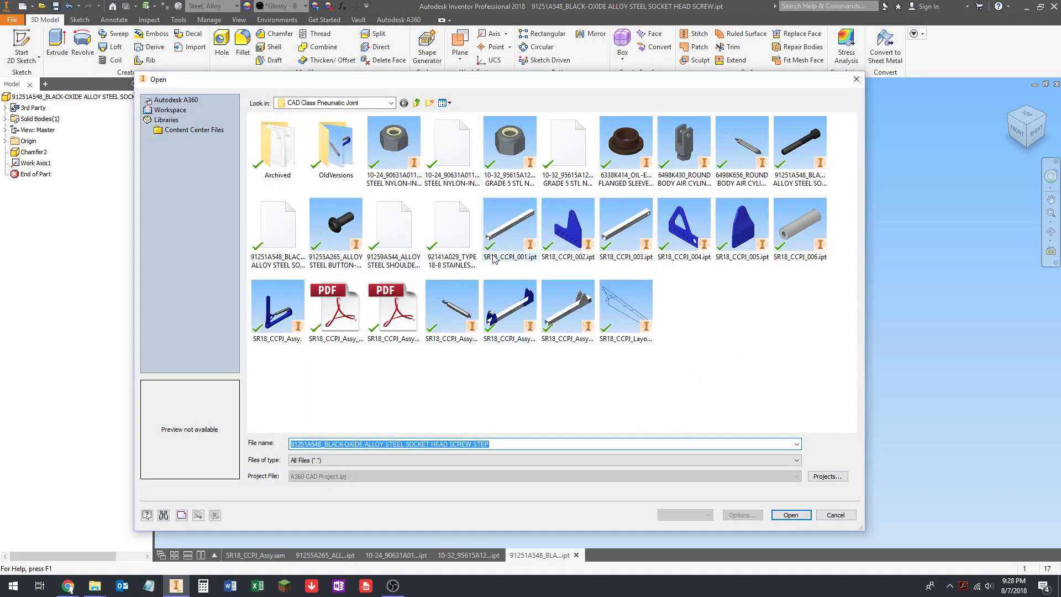
{"action": "left_click", "coordinate": [280, 227]}
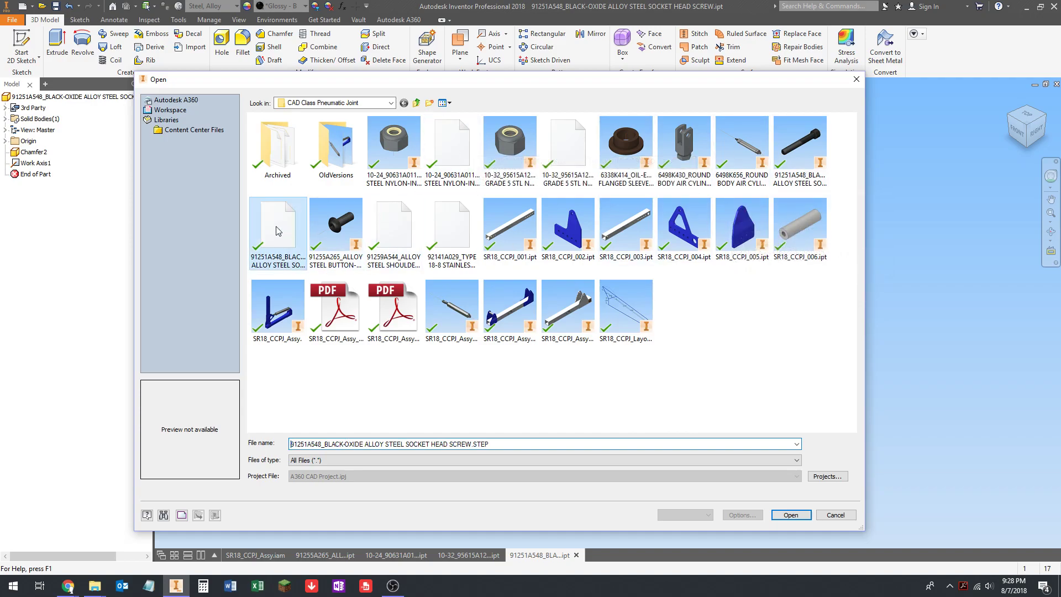
{"action": "left_click", "coordinate": [381, 236]}
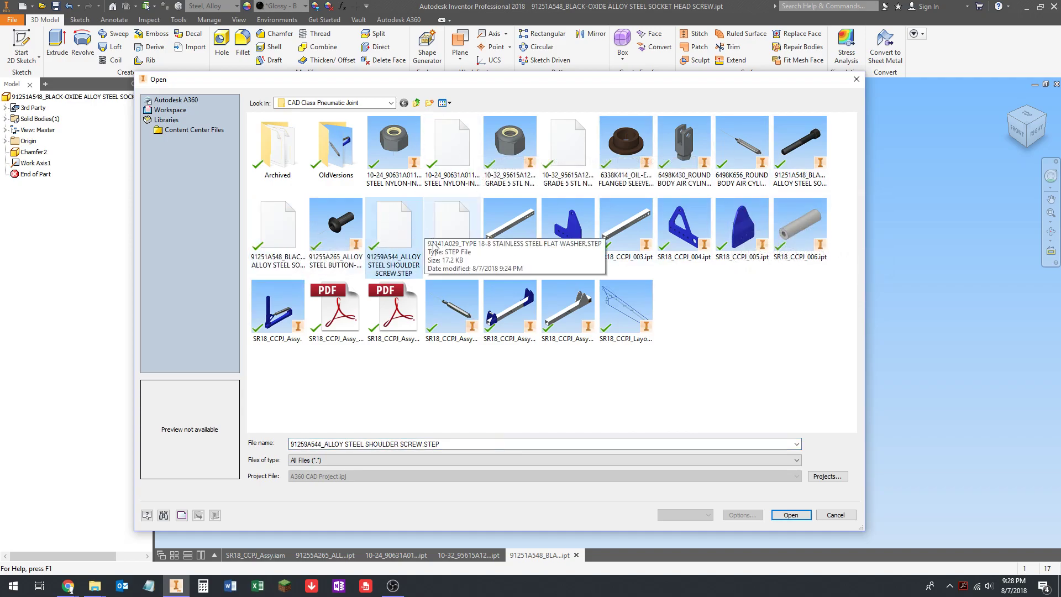
{"action": "left_click", "coordinate": [785, 517]}
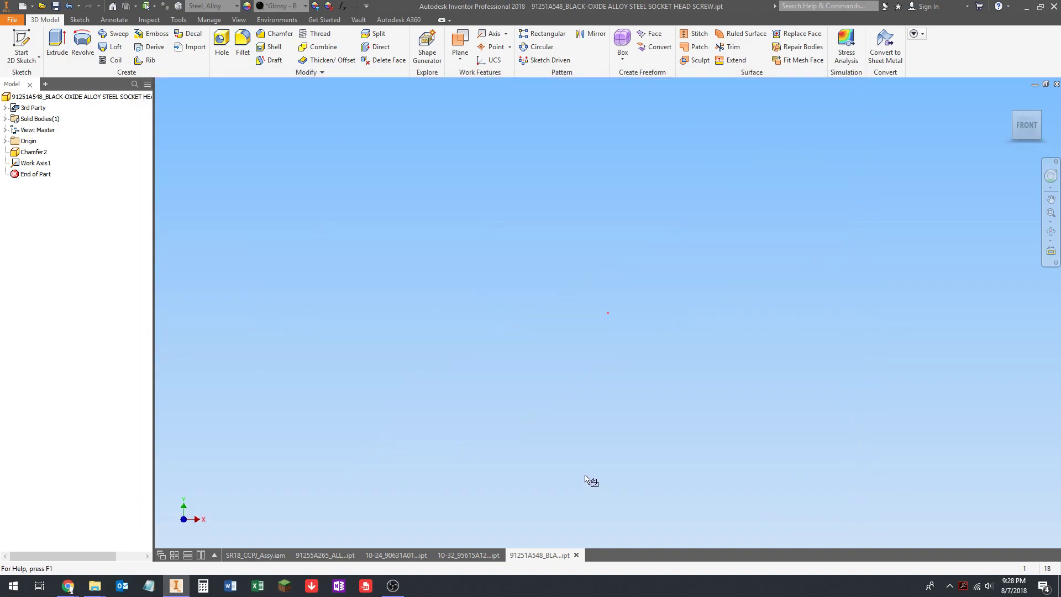
{"action": "left_click", "coordinate": [318, 432]}
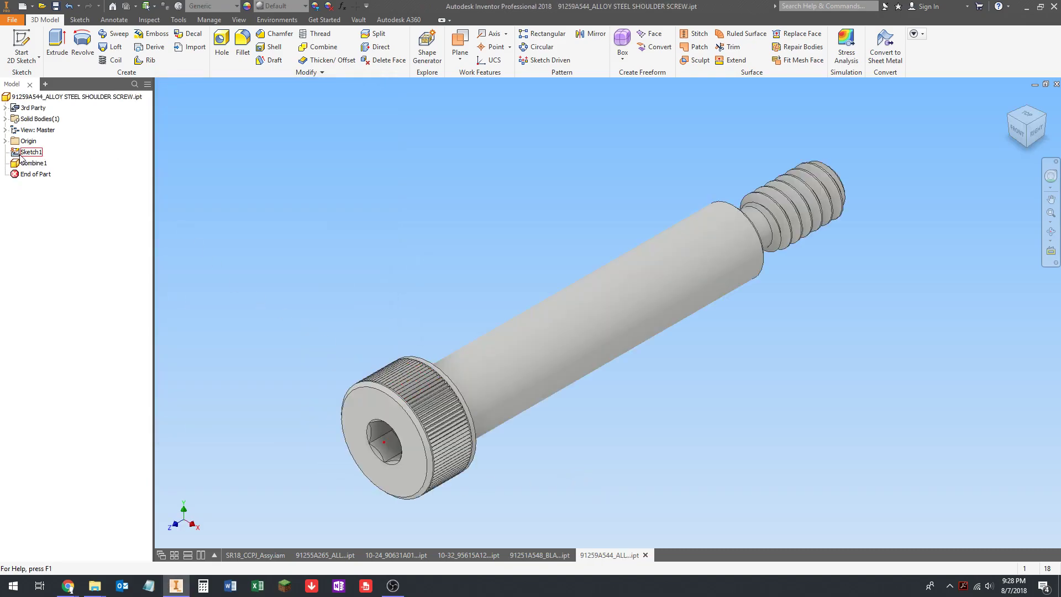
{"action": "right_click", "coordinate": [20, 156]}
{"action": "left_click", "coordinate": [45, 189]}
- Set the shoulder screw's material to Steel, Alloy
{"action": "scroll", "coordinate": [447, 243], "scroll_direction": "up", "scroll_amount": 2}
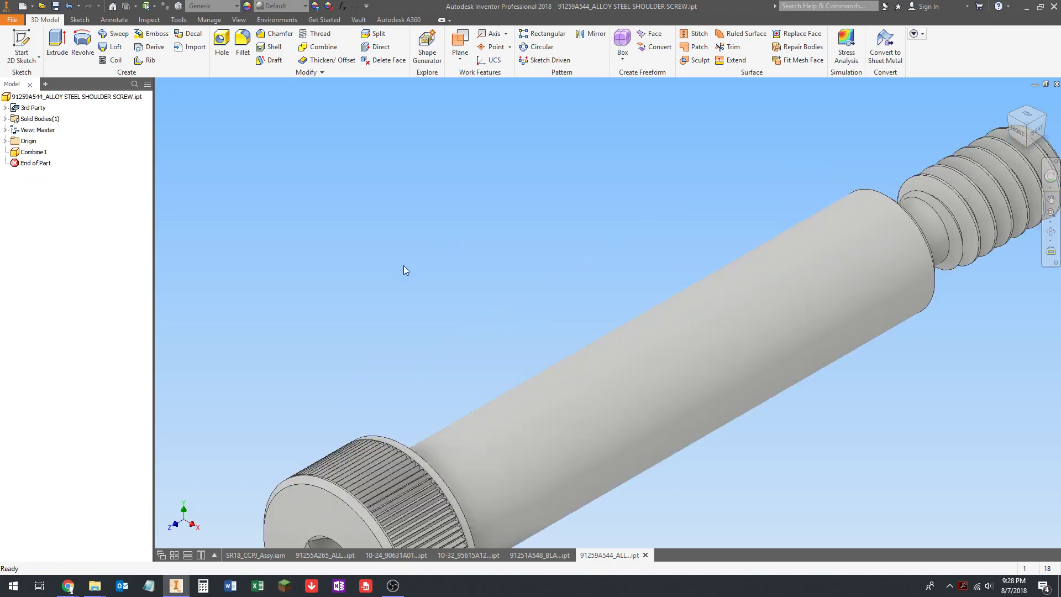
{"action": "left_click", "coordinate": [213, 6]}
{"action": "scroll", "coordinate": [238, 335], "scroll_direction": "down", "scroll_amount": 5}
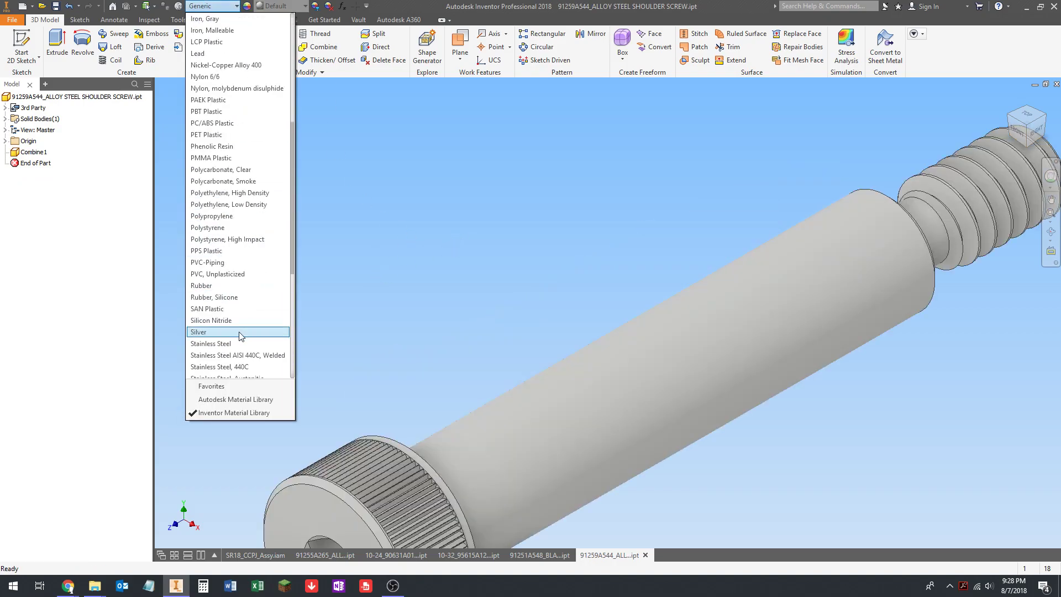
{"action": "left_click", "coordinate": [238, 333]}
{"action": "scroll", "coordinate": [467, 309], "scroll_direction": "down", "scroll_amount": 4}
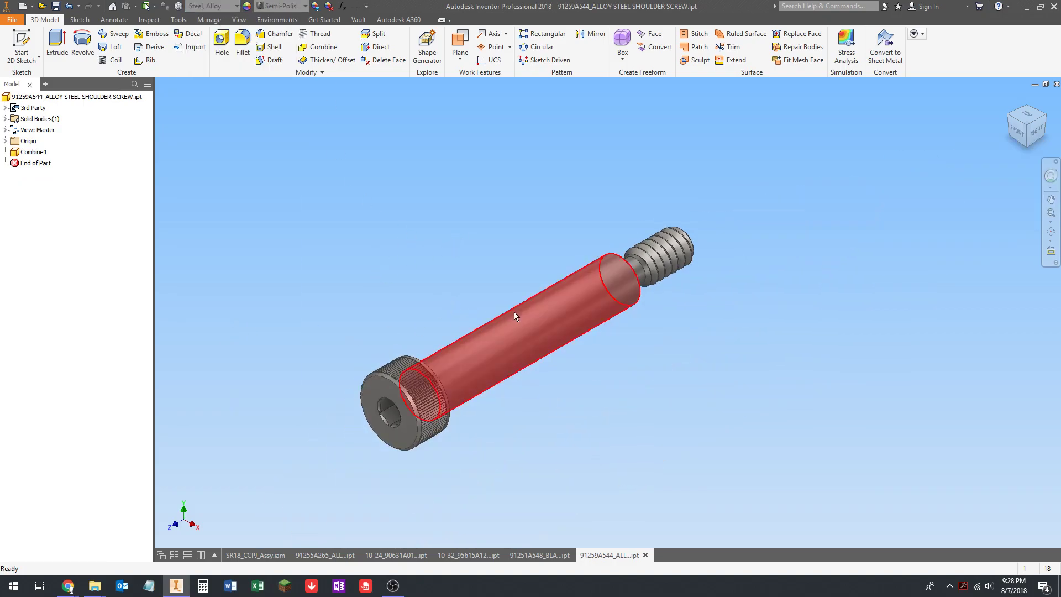
- Create a work axis along the shoulder screw from its cylindrical shoulder face
{"action": "middle_click_drag", "start_coordinate": [509, 313], "coordinate": [436, 301], "text": "shift"}
{"action": "middle_click_drag", "start_coordinate": [528, 363], "coordinate": [548, 315], "text": "shift"}
{"action": "middle_click_drag", "start_coordinate": [427, 310], "coordinate": [492, 323], "text": "shift"}
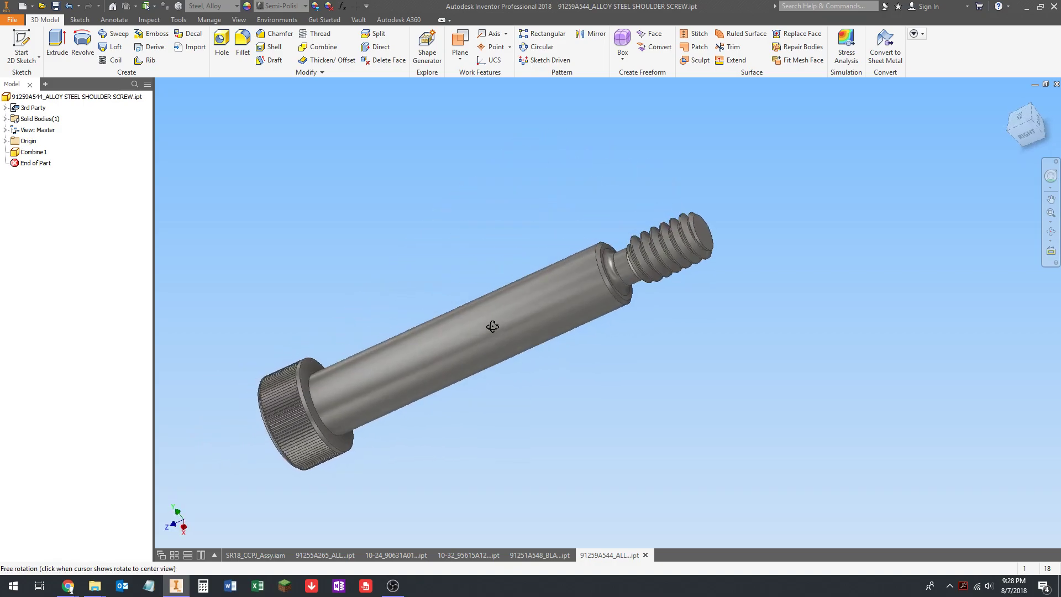
{"action": "key", "text": "F6"}
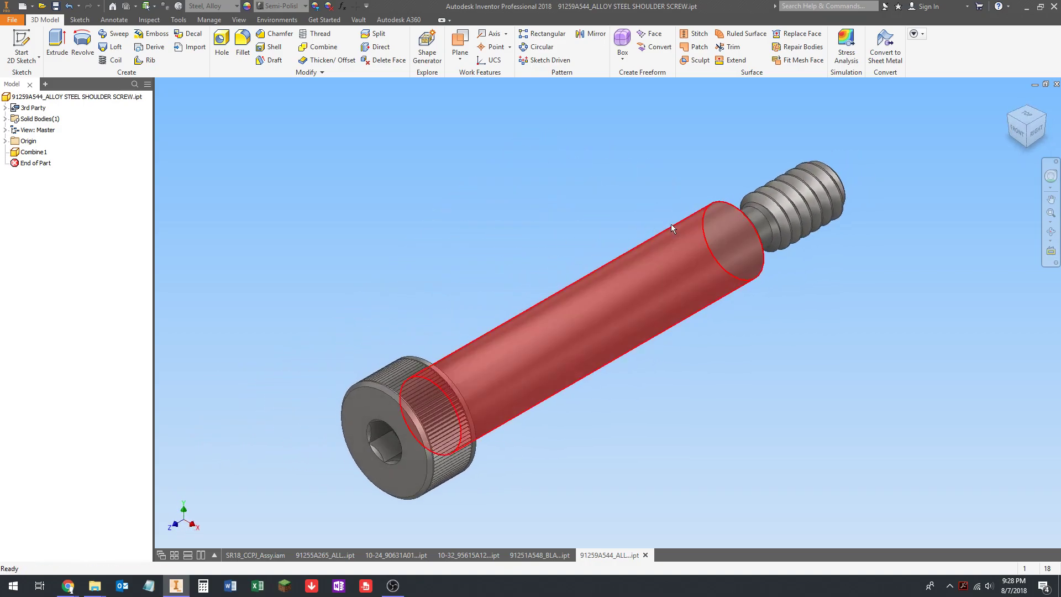
{"action": "scroll", "coordinate": [666, 224], "scroll_direction": "up", "scroll_amount": 2}
{"action": "middle_click_drag", "start_coordinate": [663, 224], "coordinate": [568, 241]}
{"action": "left_click", "coordinate": [493, 35]}
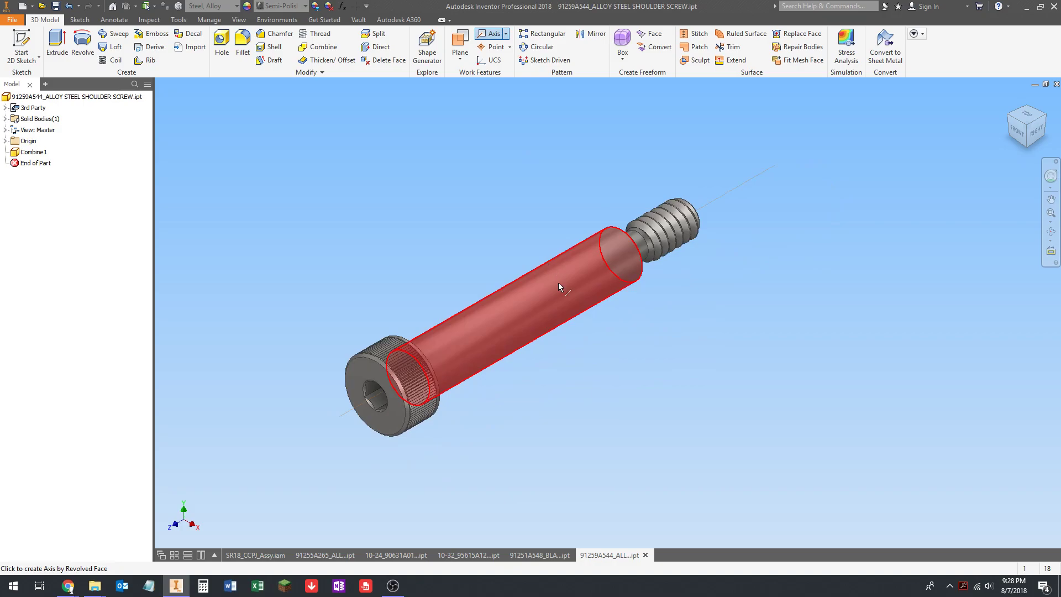
{"action": "left_click", "coordinate": [556, 283]}
- Examine the shoulder screw's shoulder end face, the undercut neck and the thread up close
{"action": "scroll", "coordinate": [556, 283], "scroll_direction": "up", "scroll_amount": 1}
{"action": "middle_click_drag", "start_coordinate": [533, 237], "coordinate": [507, 246], "text": "shift"}
{"action": "scroll", "coordinate": [569, 236], "scroll_direction": "down", "scroll_amount": 6}
{"action": "scroll", "coordinate": [592, 227], "scroll_direction": "up", "scroll_amount": 3}
{"action": "middle_click_drag", "start_coordinate": [593, 228], "coordinate": [477, 286]}
{"action": "scroll", "coordinate": [537, 253], "scroll_direction": "up", "scroll_amount": 2}
{"action": "scroll", "coordinate": [591, 335], "scroll_direction": "up", "scroll_amount": 4}
{"action": "scroll", "coordinate": [586, 274], "scroll_direction": "down", "scroll_amount": 3}
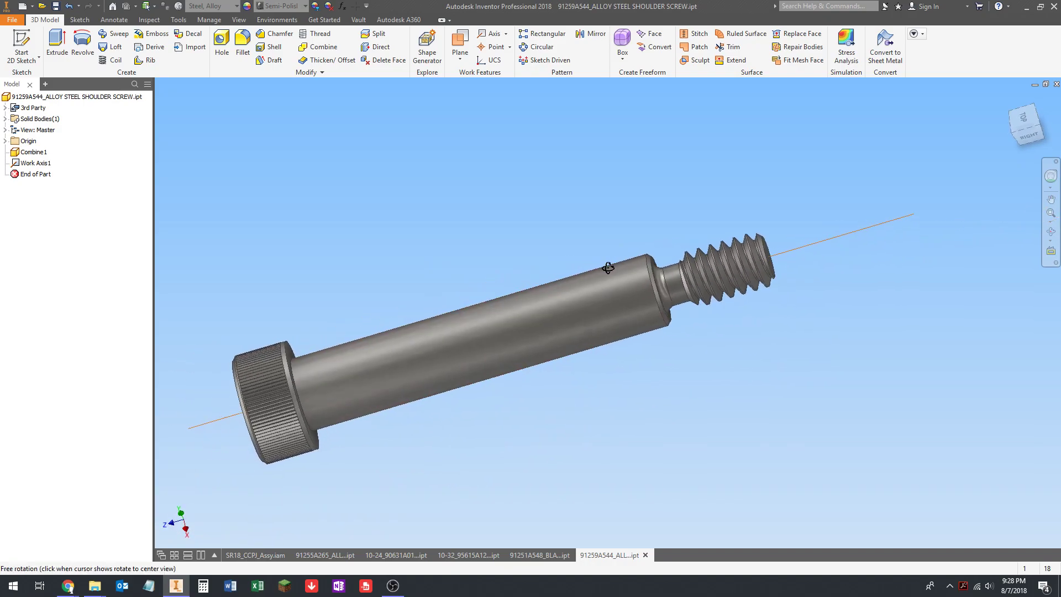
{"action": "scroll", "coordinate": [618, 263], "scroll_direction": "up", "scroll_amount": 5}
{"action": "left_click", "coordinate": [539, 301]}
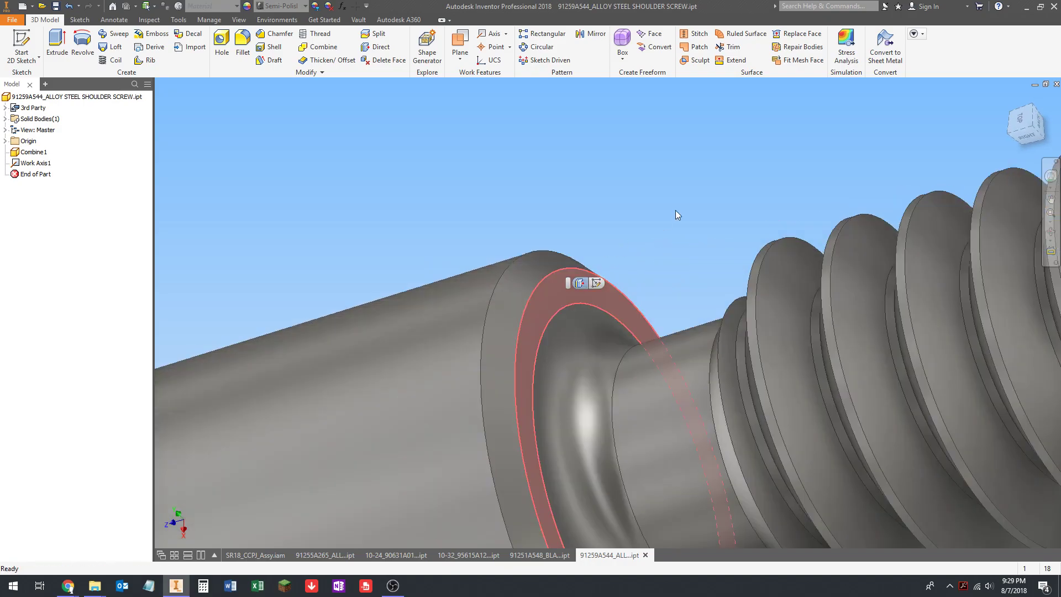
{"action": "scroll", "coordinate": [538, 293], "scroll_direction": "down", "scroll_amount": 5}
{"action": "left_click", "coordinate": [536, 287]}
{"action": "scroll", "coordinate": [469, 298], "scroll_direction": "down", "scroll_amount": 3}
{"action": "middle_click_drag", "start_coordinate": [464, 299], "coordinate": [580, 261]}
{"action": "scroll", "coordinate": [431, 317], "scroll_direction": "up", "scroll_amount": 4}
{"action": "left_click", "coordinate": [496, 304]}
{"action": "scroll", "coordinate": [496, 304], "scroll_direction": "down", "scroll_amount": 5}
{"action": "left_click", "coordinate": [563, 206]}
{"action": "mouse_move", "coordinate": [565, 205]}
{"action": "middle_mouse_down"}
{"action": "mouse_move", "coordinate": [559, 211]}
{"action": "mouse_move", "coordinate": [570, 219]}
{"action": "mouse_move", "coordinate": [585, 214]}
{"action": "middle_mouse_up"}
{"action": "scroll", "coordinate": [585, 213], "scroll_direction": "up", "scroll_amount": 5}
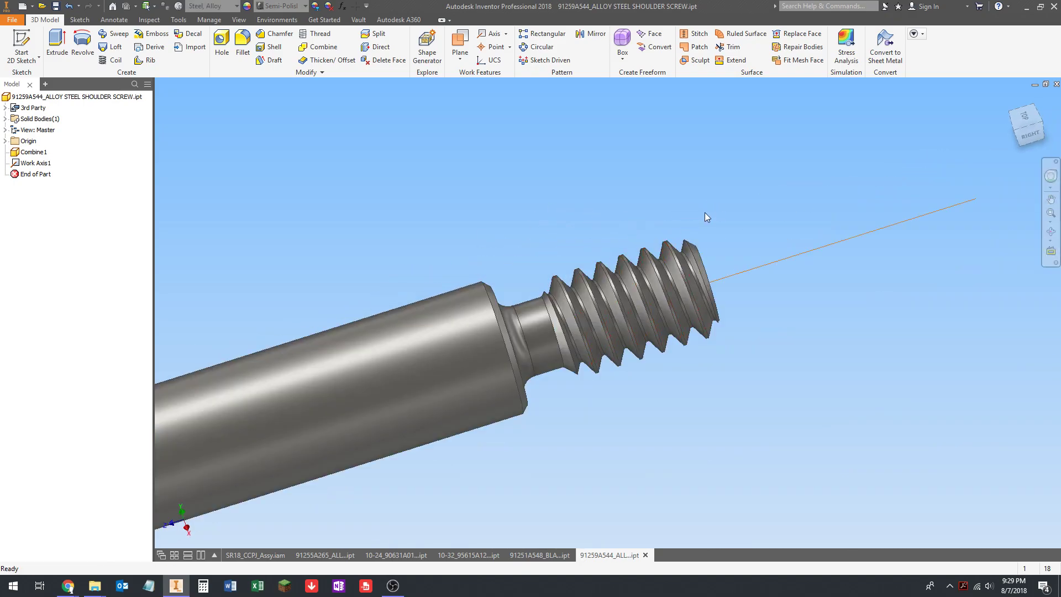
{"action": "scroll", "coordinate": [495, 291], "scroll_direction": "down", "scroll_amount": 3}
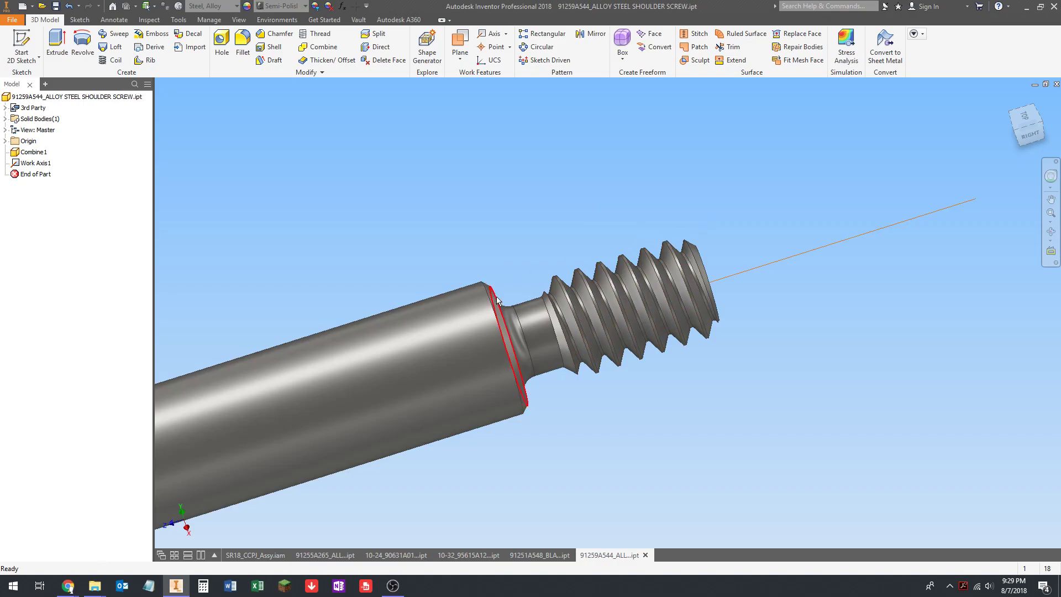
- Examine the shoulder screw as a whole, following the smooth shoulder from the knurled head to the thread
{"action": "scroll", "coordinate": [564, 272], "scroll_direction": "down", "scroll_amount": 3}
{"action": "scroll", "coordinate": [564, 269], "scroll_direction": "down", "scroll_amount": 3}
{"action": "scroll", "coordinate": [445, 304], "scroll_direction": "up", "scroll_amount": 4}
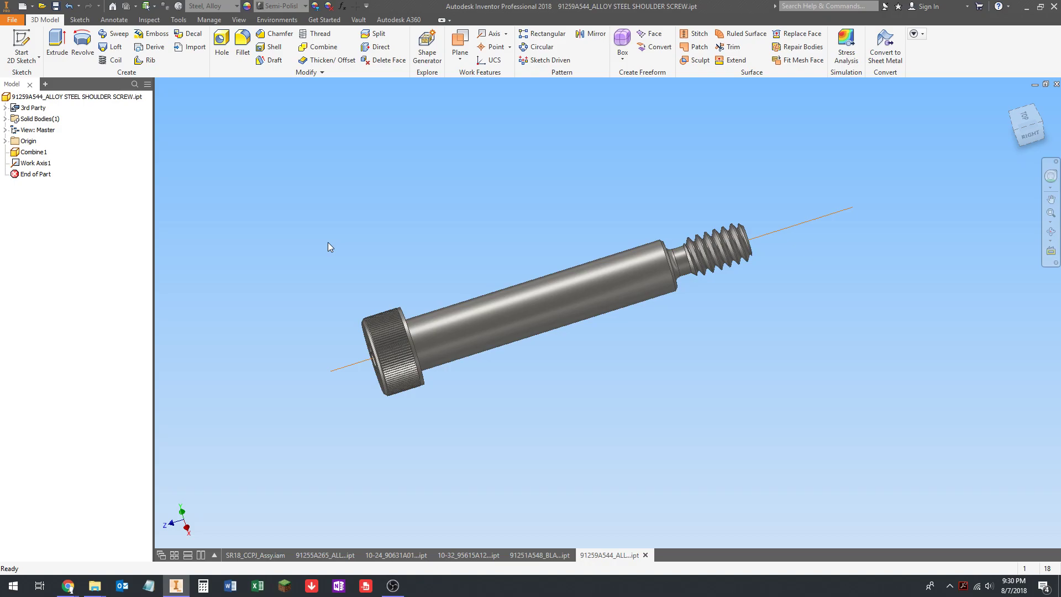
{"action": "middle_click_drag", "start_coordinate": [501, 223], "coordinate": [495, 248]}
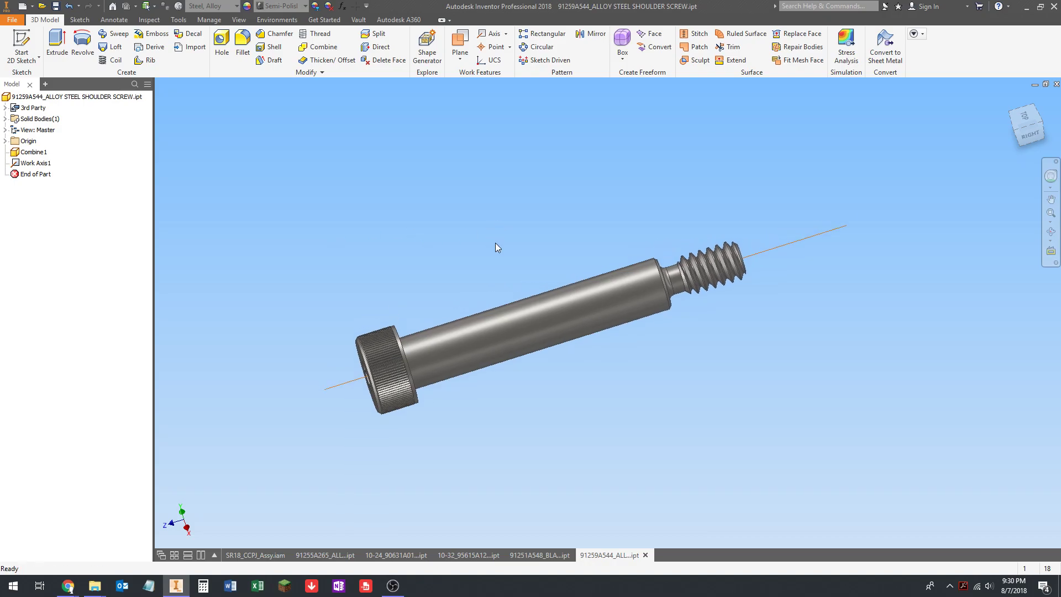
{"action": "left_click", "coordinate": [433, 337]}
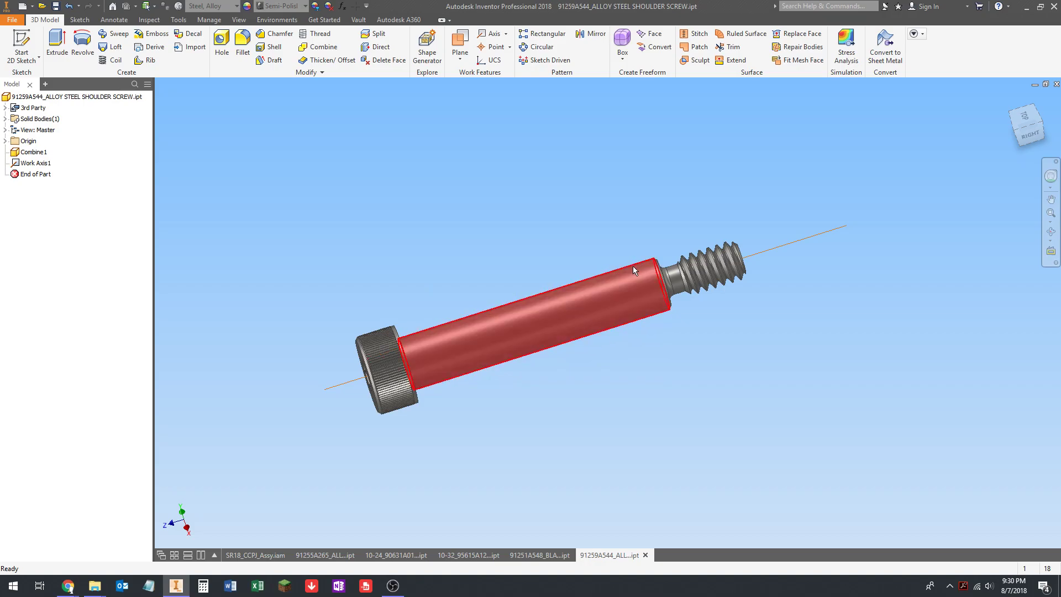
{"action": "left_click", "coordinate": [439, 315]}
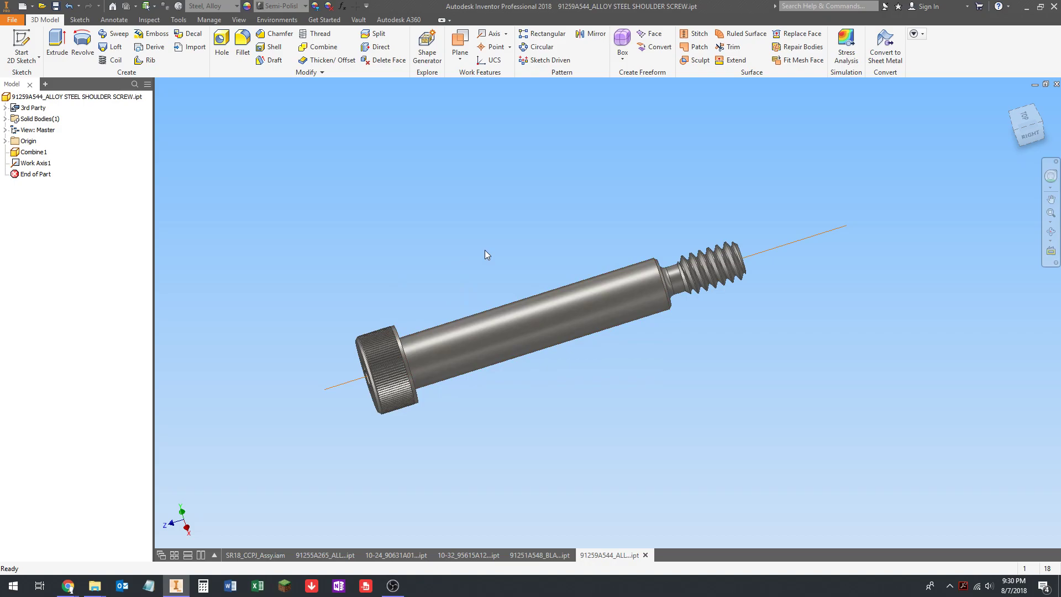
{"action": "middle_click_drag", "start_coordinate": [379, 253], "coordinate": [494, 280], "text": "shift"}
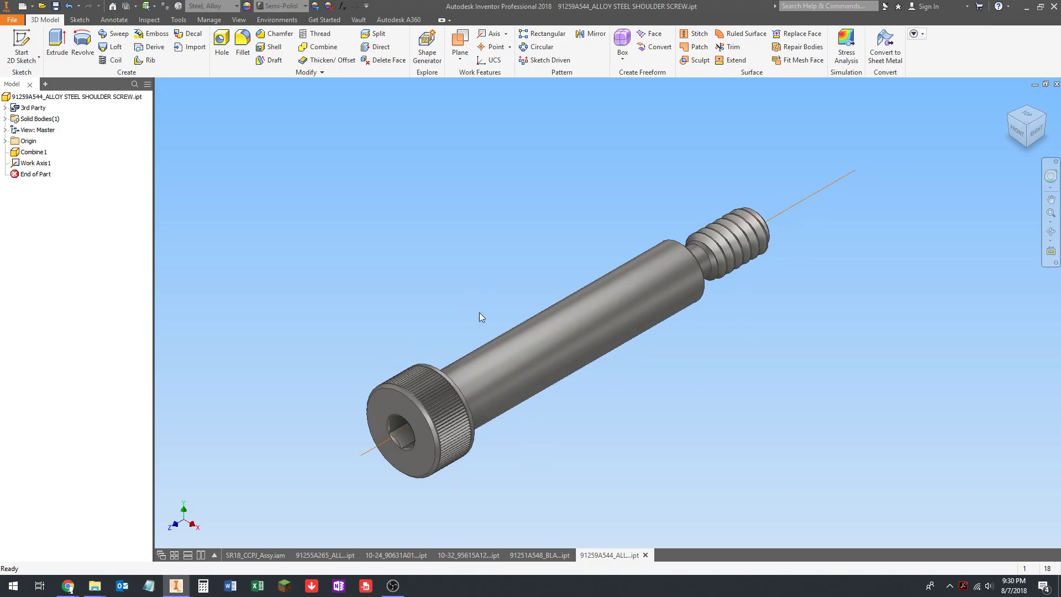
- Import 92141A029_TYPE 18-8 STAINLESS STEEL FLAT WASHER.STEP as a converted model and delete its imported sketch
{"action": "left_click", "coordinate": [42, 7]}
{"action": "left_click", "coordinate": [509, 238]}
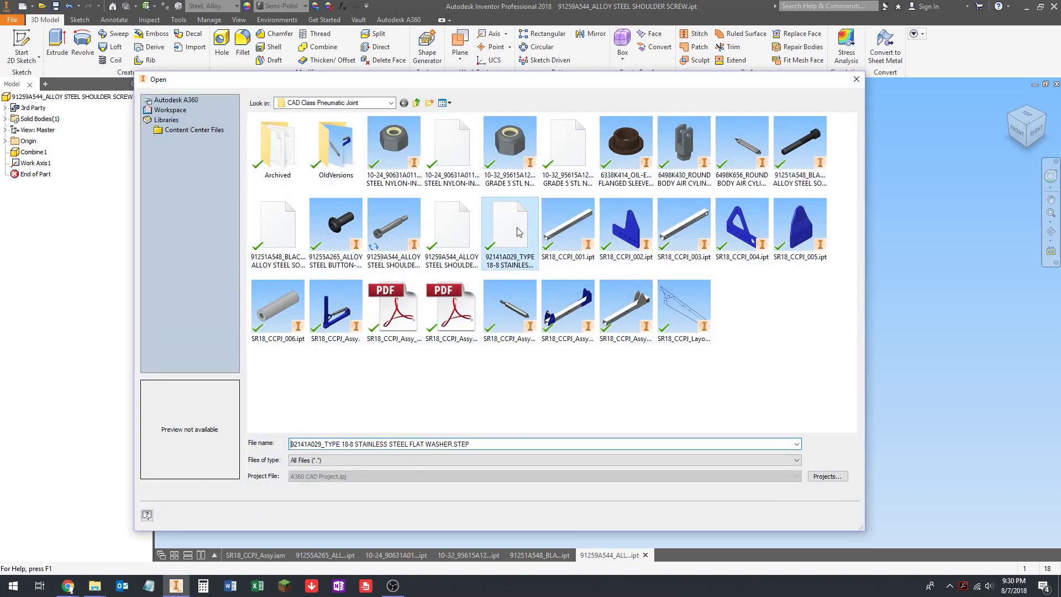
{"action": "left_click", "coordinate": [790, 514]}
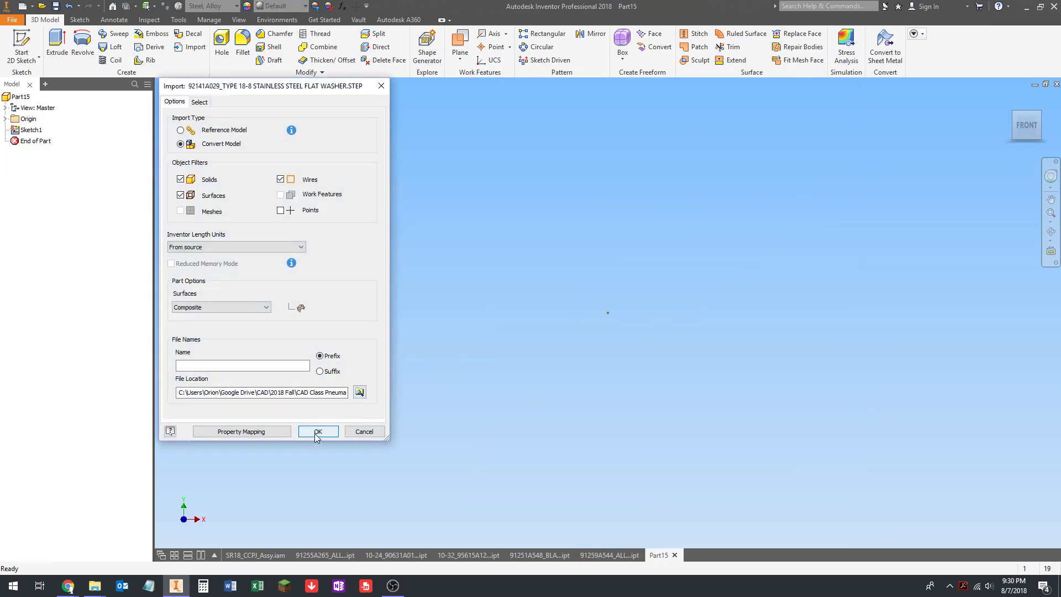
{"action": "left_click", "coordinate": [317, 431]}
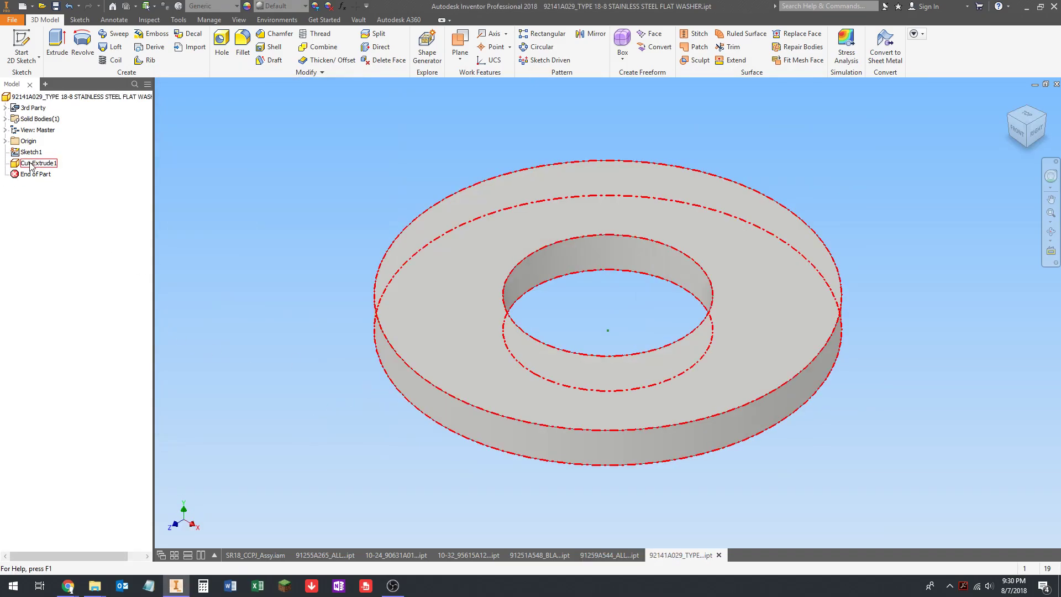
{"action": "right_click", "coordinate": [31, 164]}
{"action": "left_click", "coordinate": [51, 188]}
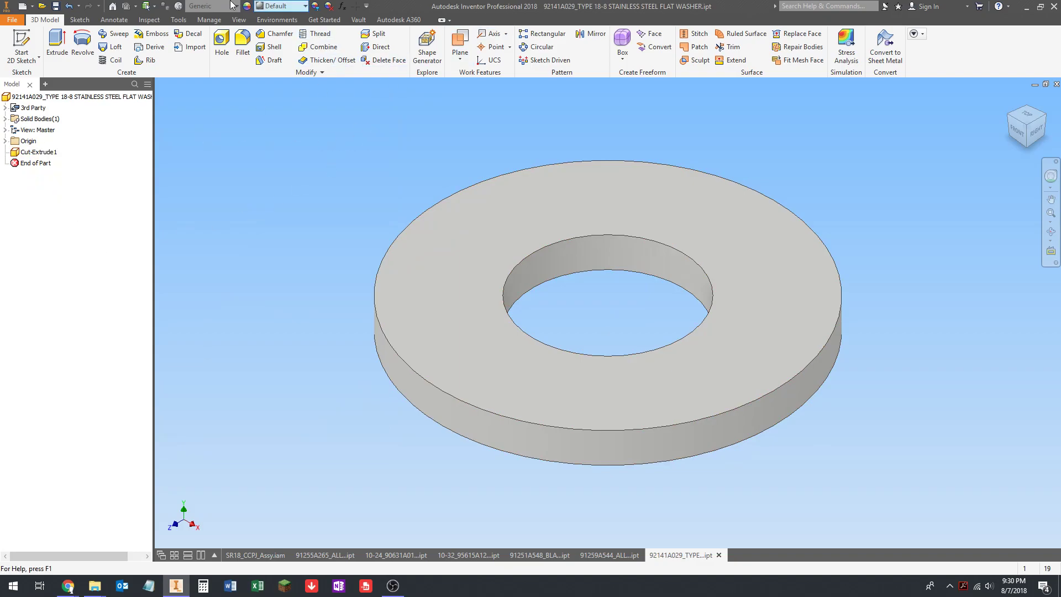
- Set the flat washer's material to Stainless Steel
{"action": "left_click", "coordinate": [221, 5]}
{"action": "scroll", "coordinate": [223, 282], "scroll_direction": "down", "scroll_amount": 3}
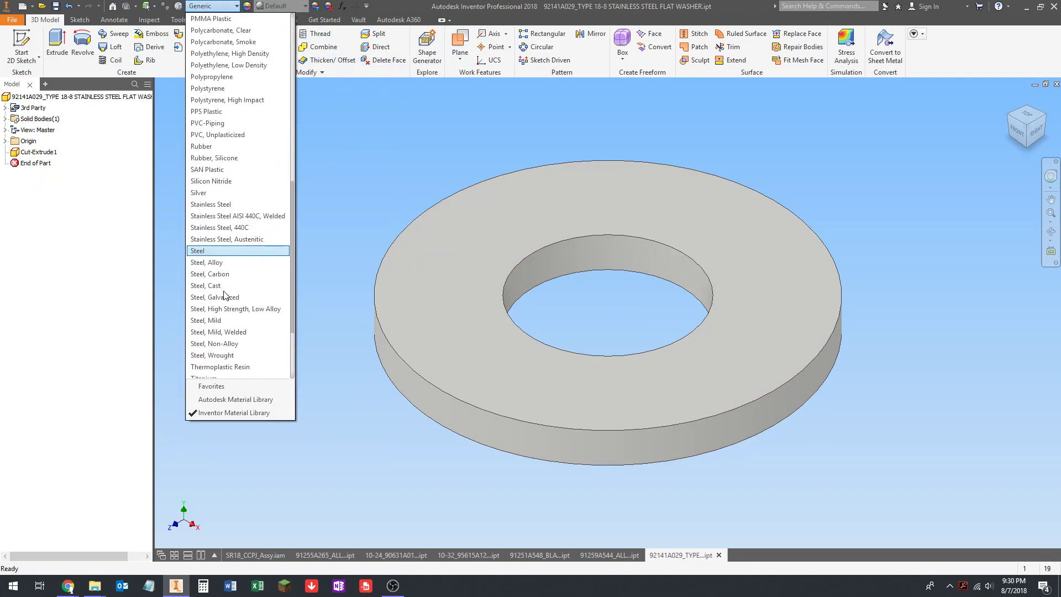
{"action": "left_click", "coordinate": [220, 205]}
- Create a work axis through the washer's center from its hole face and save the part
{"action": "left_click", "coordinate": [491, 34]}
{"action": "left_click", "coordinate": [607, 252]}
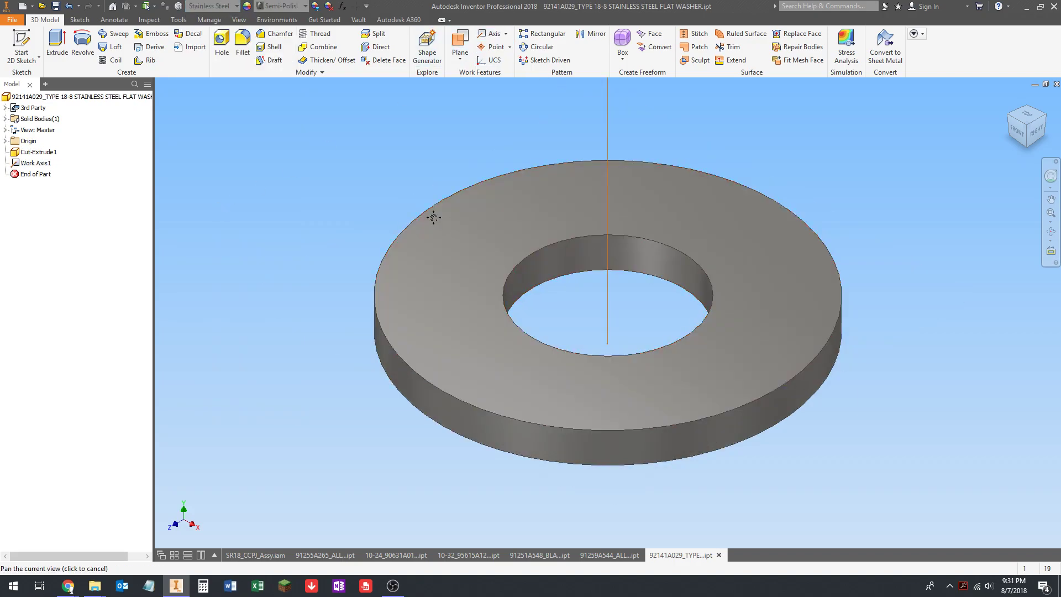
{"action": "scroll", "coordinate": [431, 216], "scroll_direction": "down", "scroll_amount": 3}
{"action": "left_click", "coordinate": [56, 6]}
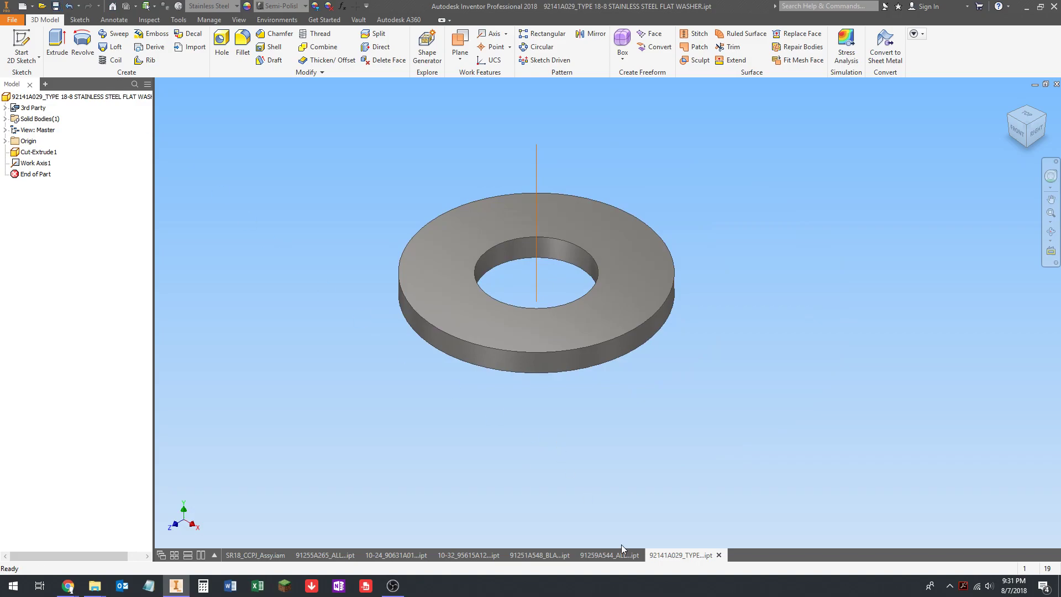
- Close the converted fastener part files and return to the SR18_CCPJ_Assy.iam assembly
{"action": "left_click", "coordinate": [411, 556]}
{"action": "left_click", "coordinate": [432, 556]}
{"action": "left_click", "coordinate": [426, 555]}
{"action": "left_click", "coordinate": [433, 556]}
{"action": "left_click", "coordinate": [426, 555]}
{"action": "left_click", "coordinate": [431, 555]}
{"action": "left_click", "coordinate": [427, 555]}
{"action": "left_click", "coordinate": [434, 555]}
{"action": "left_click", "coordinate": [434, 556]}
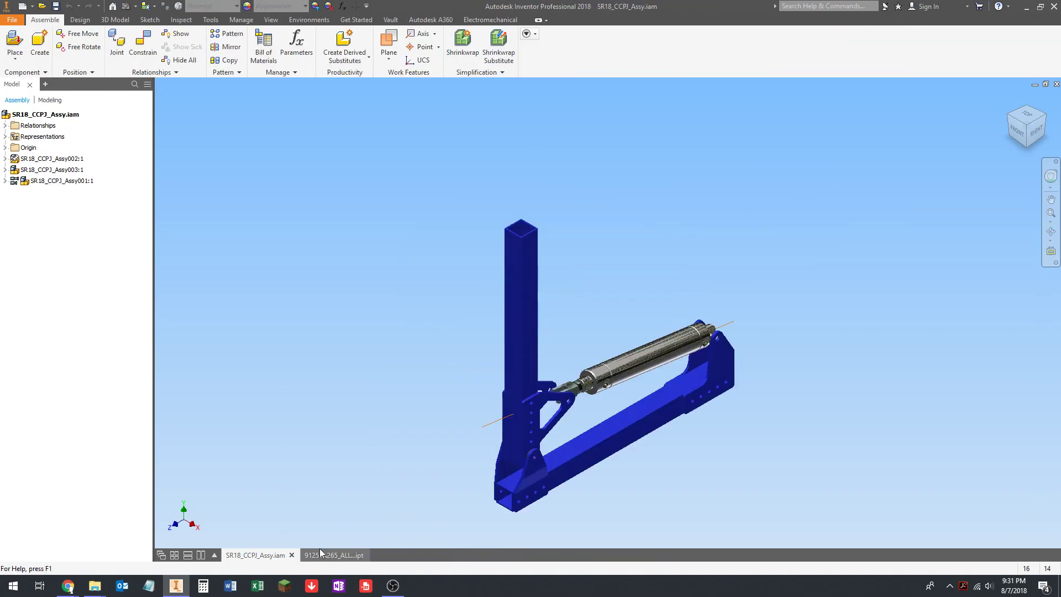
{"action": "left_click", "coordinate": [321, 554]}
{"action": "left_click", "coordinate": [361, 556]}
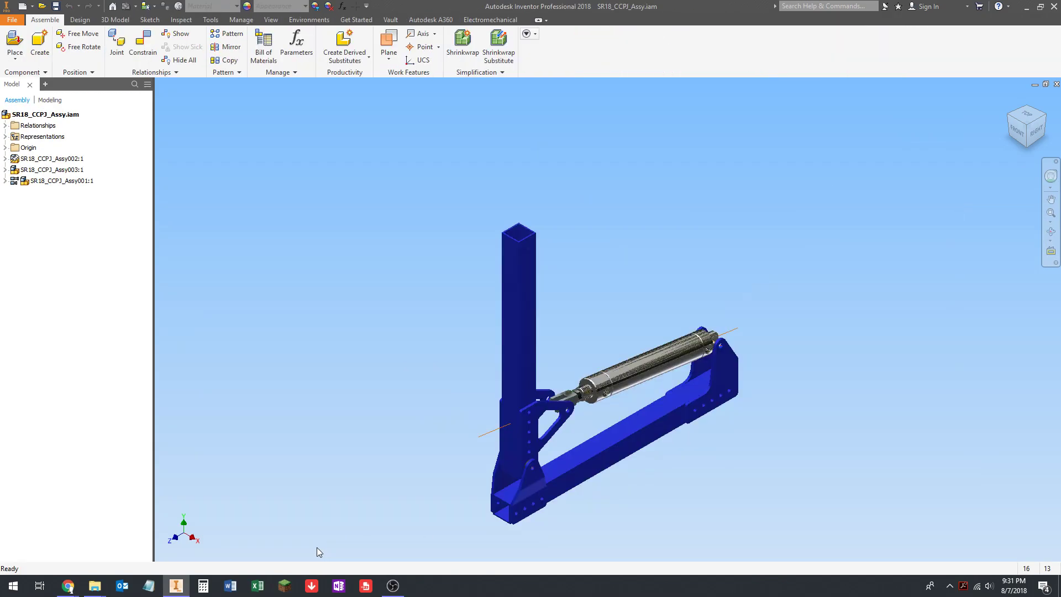
- Insert the 91255A265 alloy steel button-head screw beside the lower pivot, rotated crosswise to the base tube with its head facing outward
{"action": "middle_click_drag", "start_coordinate": [578, 407], "coordinate": [613, 404], "text": "shift"}
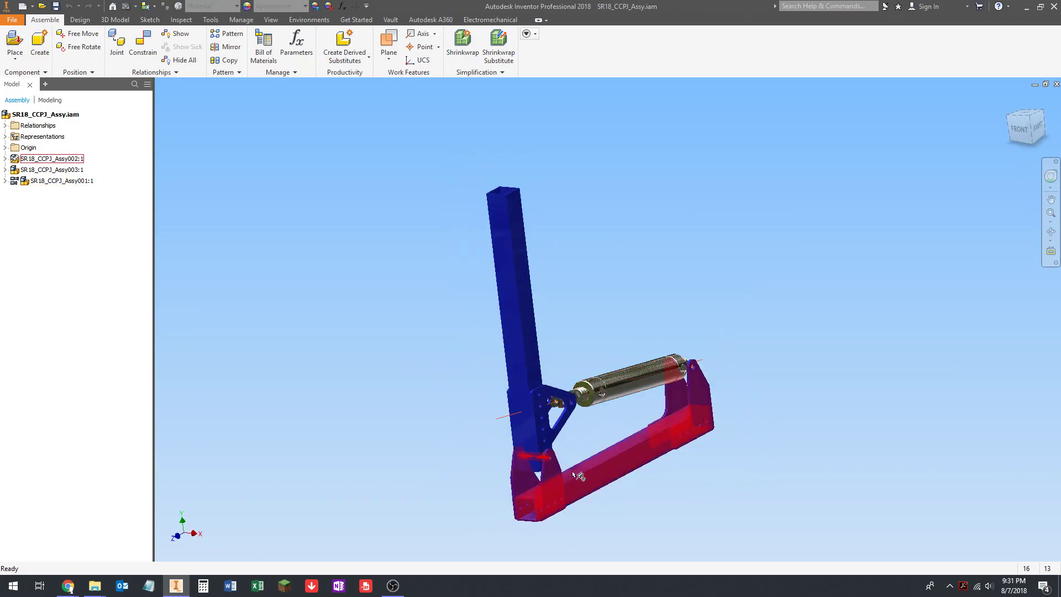
{"action": "scroll", "coordinate": [571, 459], "scroll_direction": "up", "scroll_amount": 5}
{"action": "scroll", "coordinate": [509, 411], "scroll_direction": "down", "scroll_amount": 1}
{"action": "middle_click_drag", "start_coordinate": [510, 411], "coordinate": [464, 410]}
{"action": "scroll", "coordinate": [470, 410], "scroll_direction": "down", "scroll_amount": 3}
{"action": "mouse_move", "coordinate": [522, 399]}
{"action": "middle_mouse_down", "text": "shift"}
{"action": "mouse_move", "coordinate": [500, 386]}
{"action": "mouse_move", "coordinate": [529, 414]}
{"action": "middle_mouse_up", "text": "shift"}
{"action": "key", "text": "p"}
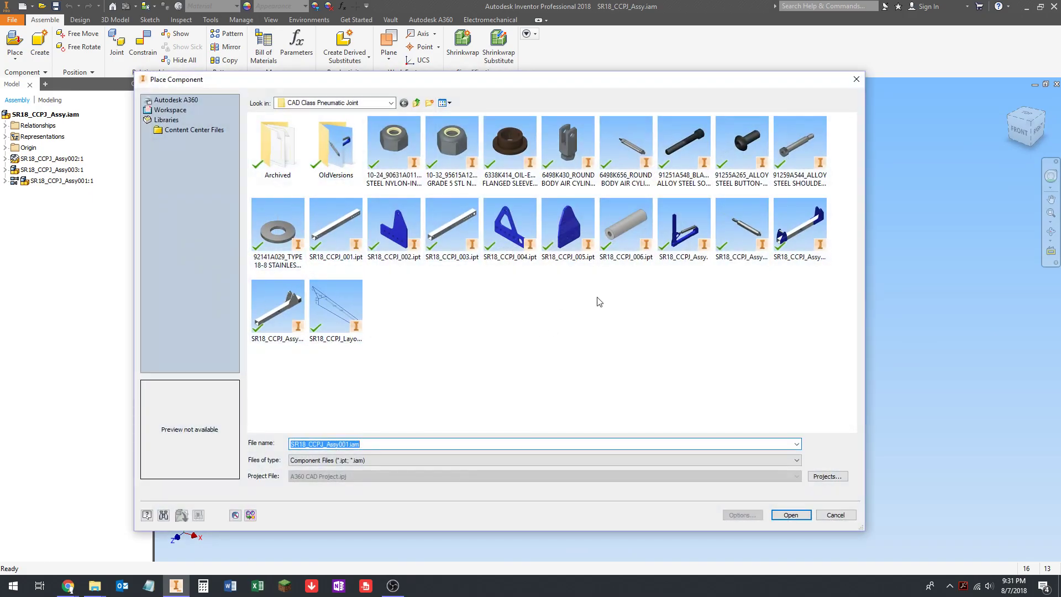
{"action": "double_click", "coordinate": [744, 145]}
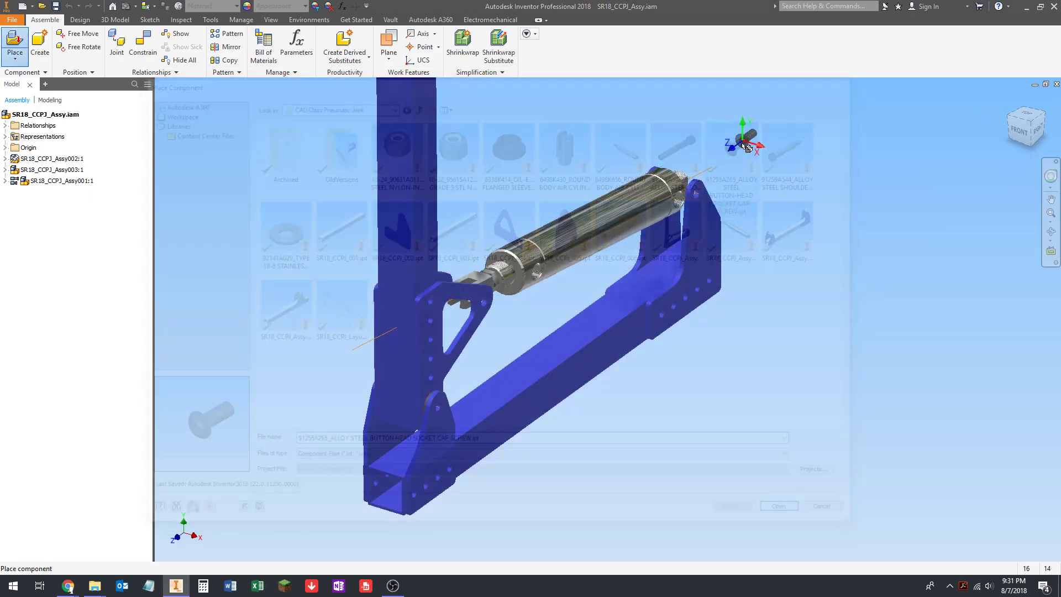
{"action": "scroll", "coordinate": [564, 254], "scroll_direction": "up", "scroll_amount": 5}
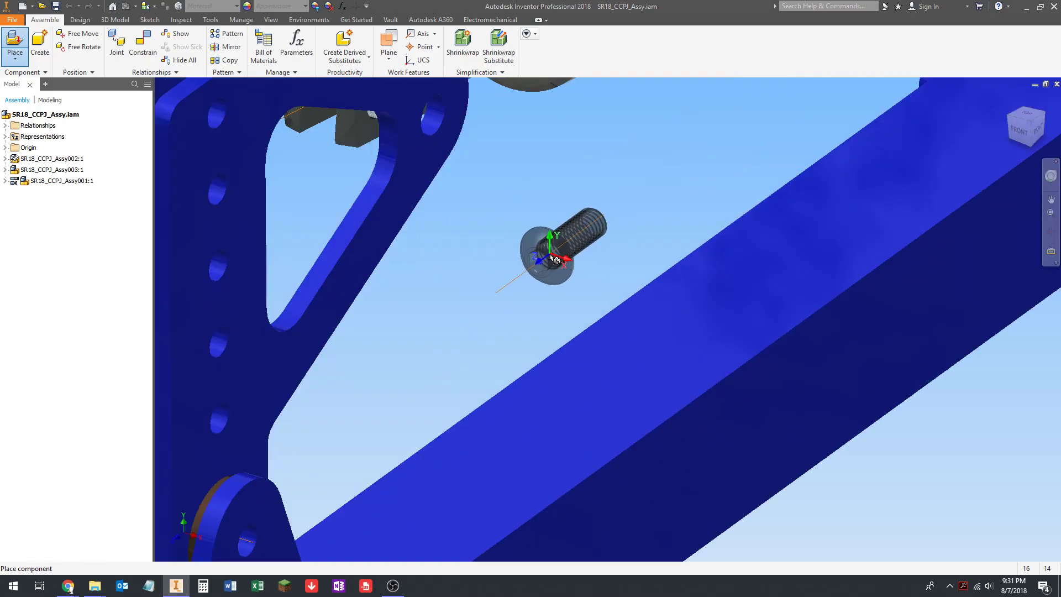
{"action": "scroll", "coordinate": [568, 251], "scroll_direction": "down", "scroll_amount": 5}
{"action": "scroll", "coordinate": [249, 293], "scroll_direction": "up", "scroll_amount": 5}
{"action": "scroll", "coordinate": [276, 292], "scroll_direction": "down", "scroll_amount": 2}
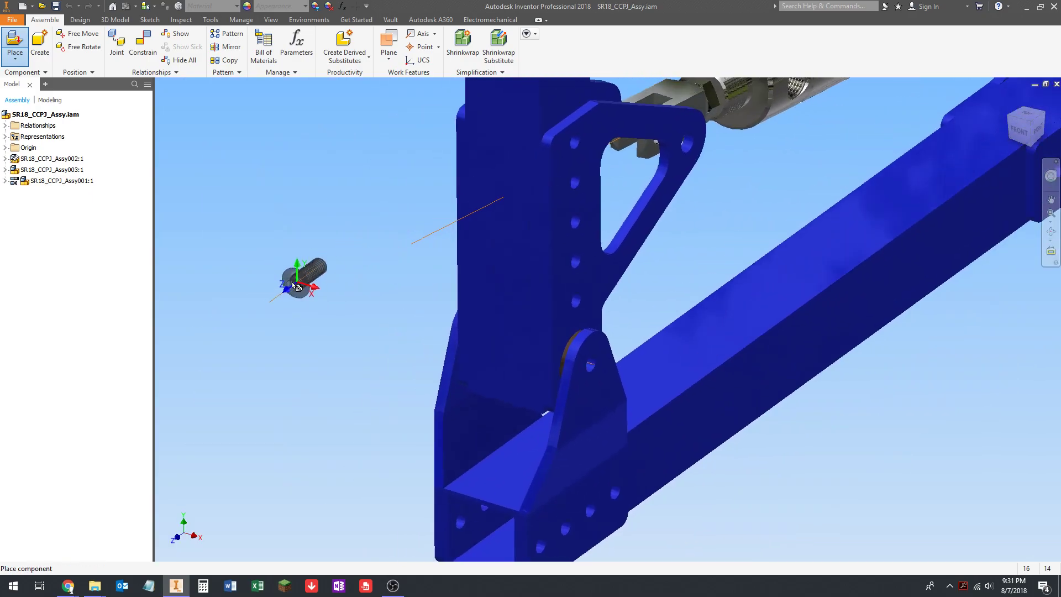
{"action": "right_click", "coordinate": [296, 285]}
{"action": "left_click", "coordinate": [308, 259]}
{"action": "scroll", "coordinate": [288, 266], "scroll_direction": "down", "scroll_amount": 3}
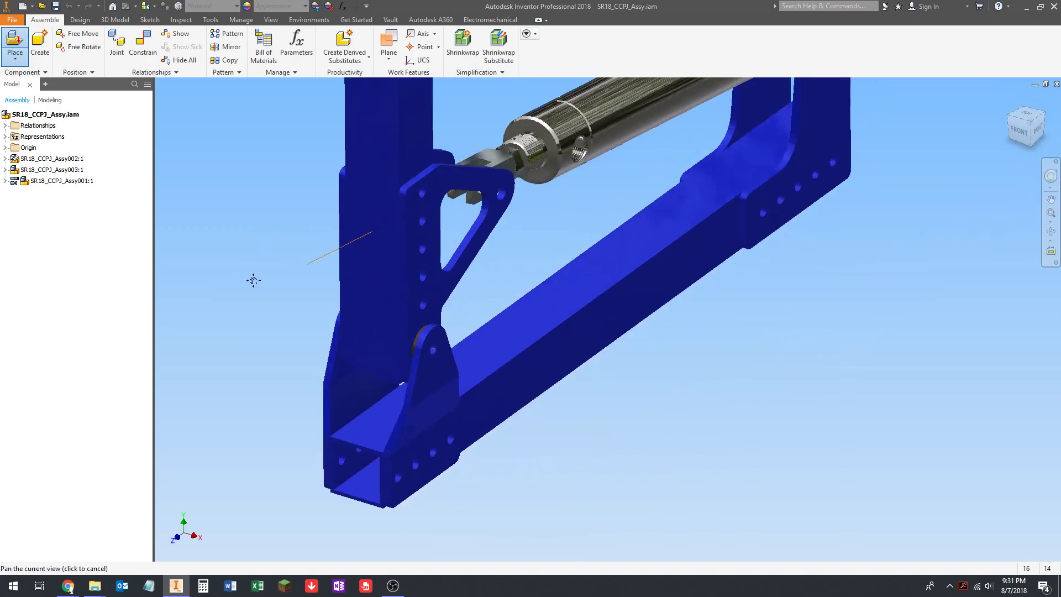
{"action": "left_click", "coordinate": [494, 373]}
- Place a second 91255A265 button-head screw on the opposite side of the lower pivot, rotated so its head faces the other way
{"action": "middle_click_drag", "start_coordinate": [381, 376], "coordinate": [475, 387]}
{"action": "right_click", "coordinate": [352, 390]}
{"action": "left_click", "coordinate": [356, 361]}
{"action": "right_click", "coordinate": [351, 343]}
{"action": "left_click", "coordinate": [354, 309]}
{"action": "left_click", "coordinate": [367, 252]}
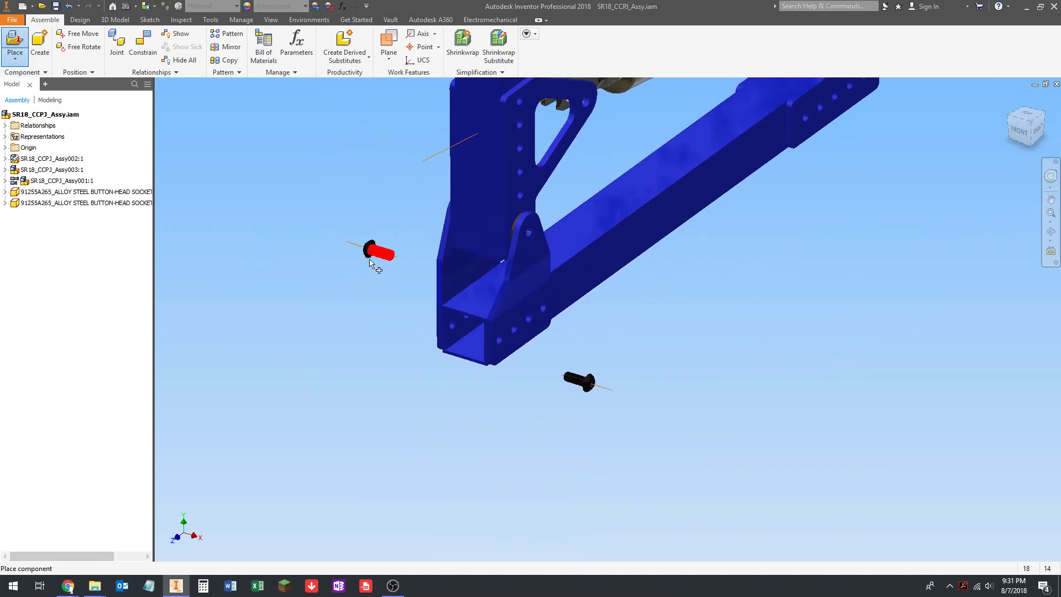
{"action": "middle_click_drag", "start_coordinate": [367, 251], "coordinate": [363, 267]}
{"action": "key", "text": "Escape"}
{"action": "middle_click_drag", "start_coordinate": [358, 349], "coordinate": [341, 368]}
{"action": "key", "text": "c"}
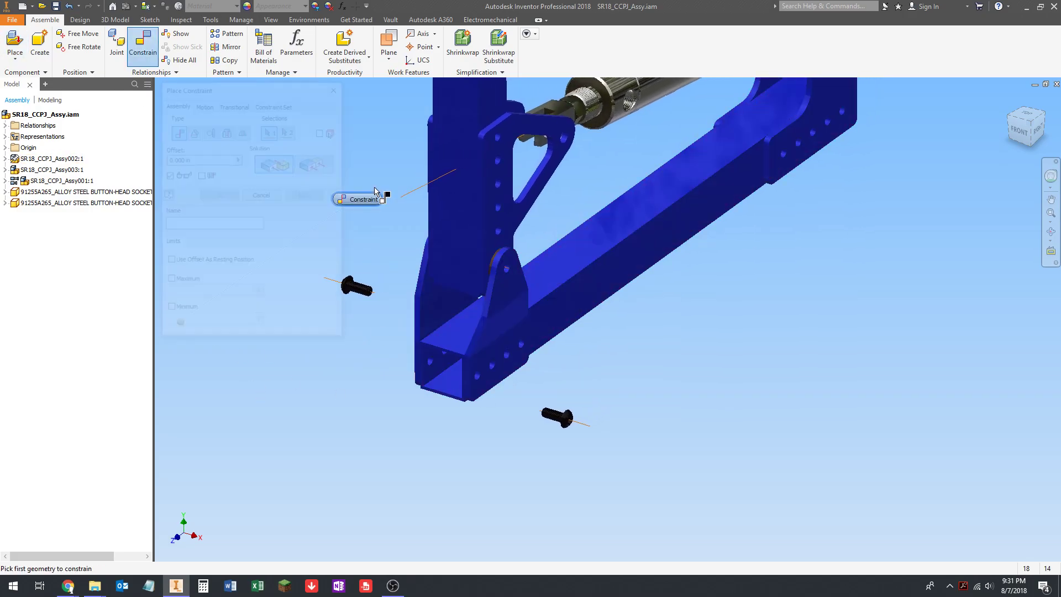
{"action": "scroll", "coordinate": [569, 382], "scroll_direction": "down", "scroll_amount": 2}
{"action": "scroll", "coordinate": [572, 389], "scroll_direction": "up", "scroll_amount": 5}
{"action": "left_click", "coordinate": [610, 373]}
{"action": "scroll", "coordinate": [542, 346], "scroll_direction": "down", "scroll_amount": 3}
{"action": "scroll", "coordinate": [571, 276], "scroll_direction": "up", "scroll_amount": 5}
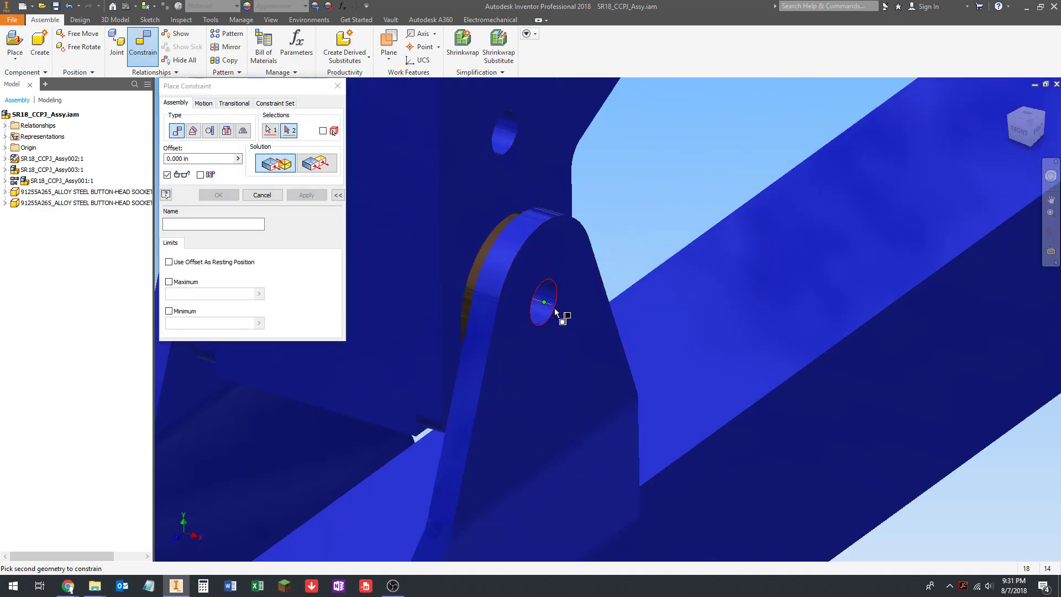
{"action": "scroll", "coordinate": [564, 326], "scroll_direction": "down", "scroll_amount": 5}
{"action": "scroll", "coordinate": [535, 399], "scroll_direction": "up", "scroll_amount": 5}
{"action": "key", "text": "Escape"}
{"action": "scroll", "coordinate": [502, 387], "scroll_direction": "down", "scroll_amount": 5}
{"action": "middle_click_drag", "start_coordinate": [501, 386], "coordinate": [542, 388], "text": "shift"}
{"action": "scroll", "coordinate": [650, 390], "scroll_direction": "up", "scroll_amount": 5}
{"action": "scroll", "coordinate": [650, 390], "scroll_direction": "down", "scroll_amount": 5}
{"action": "scroll", "coordinate": [397, 328], "scroll_direction": "up", "scroll_amount": 5}
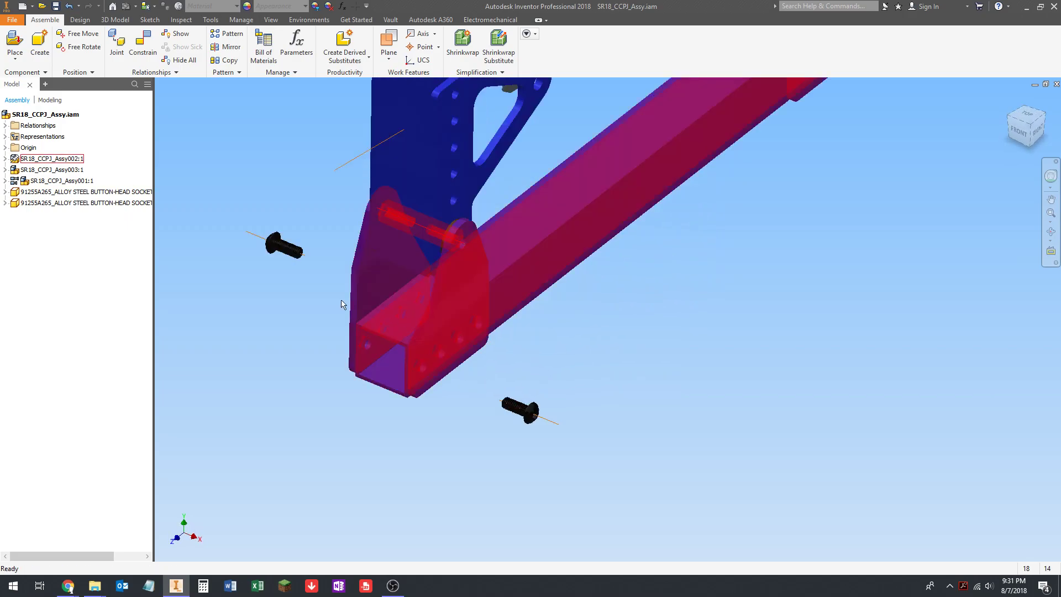
{"action": "scroll", "coordinate": [290, 252], "scroll_direction": "up", "scroll_amount": 6}
{"action": "scroll", "coordinate": [267, 275], "scroll_direction": "down", "scroll_amount": 6}
{"action": "middle_click_drag", "start_coordinate": [267, 275], "coordinate": [289, 230], "text": "shift"}
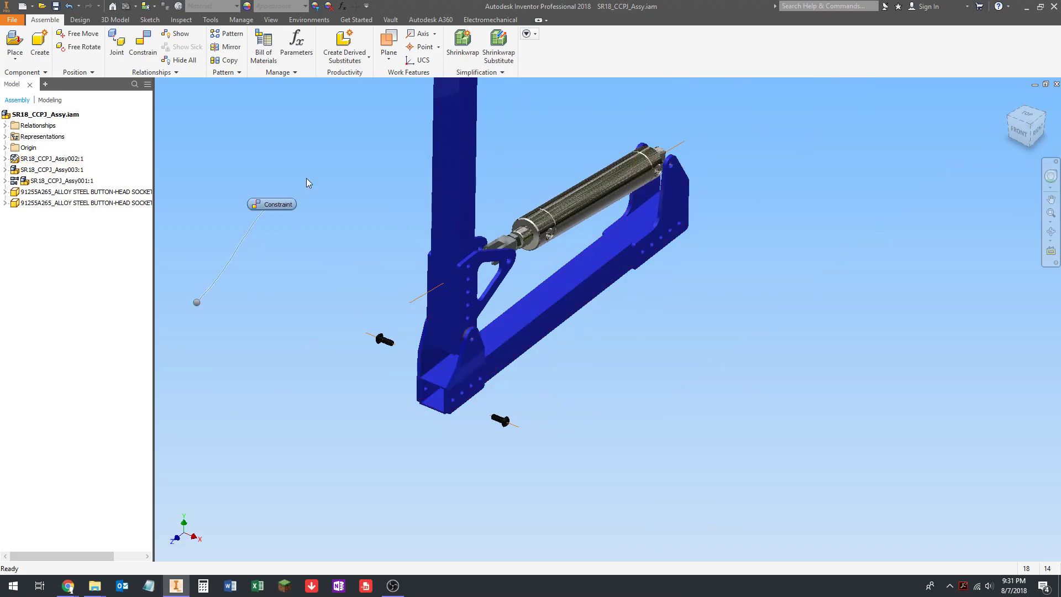
- Mate the underside of the first button-head screw's head to the outer face of the lower pivot plate
{"action": "key", "text": "c"}
{"action": "mouse_move", "coordinate": [481, 333]}
{"action": "middle_mouse_down", "text": "shift"}
{"action": "mouse_move", "coordinate": [518, 350]}
{"action": "mouse_move", "coordinate": [333, 132]}
{"action": "mouse_move", "coordinate": [480, 341]}
{"action": "middle_mouse_up", "text": "shift"}
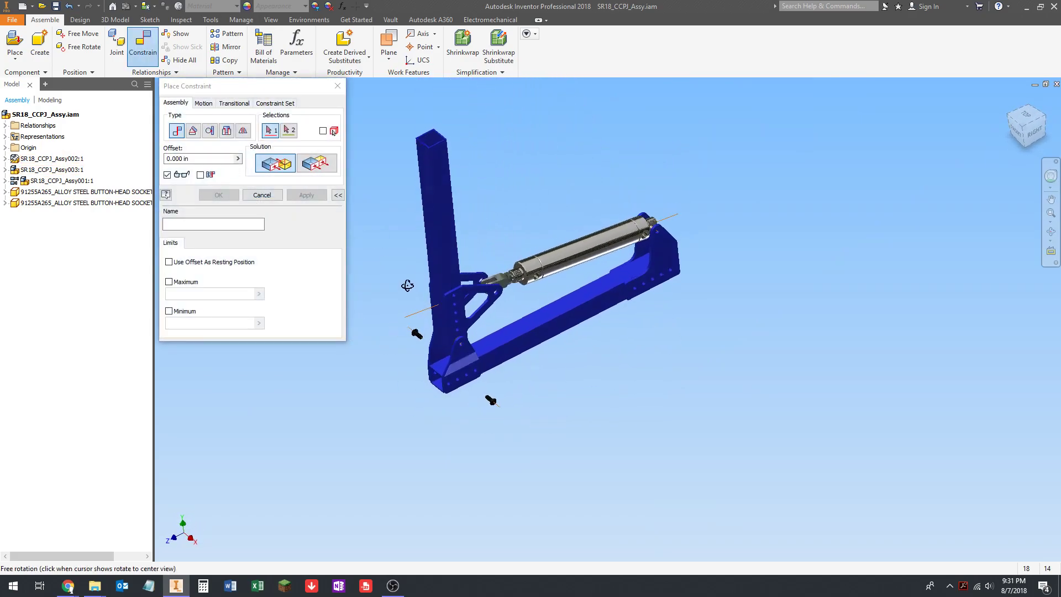
{"action": "scroll", "coordinate": [462, 399], "scroll_direction": "down", "scroll_amount": 5}
{"action": "scroll", "coordinate": [619, 403], "scroll_direction": "up", "scroll_amount": 3}
{"action": "scroll", "coordinate": [641, 447], "scroll_direction": "down", "scroll_amount": 6}
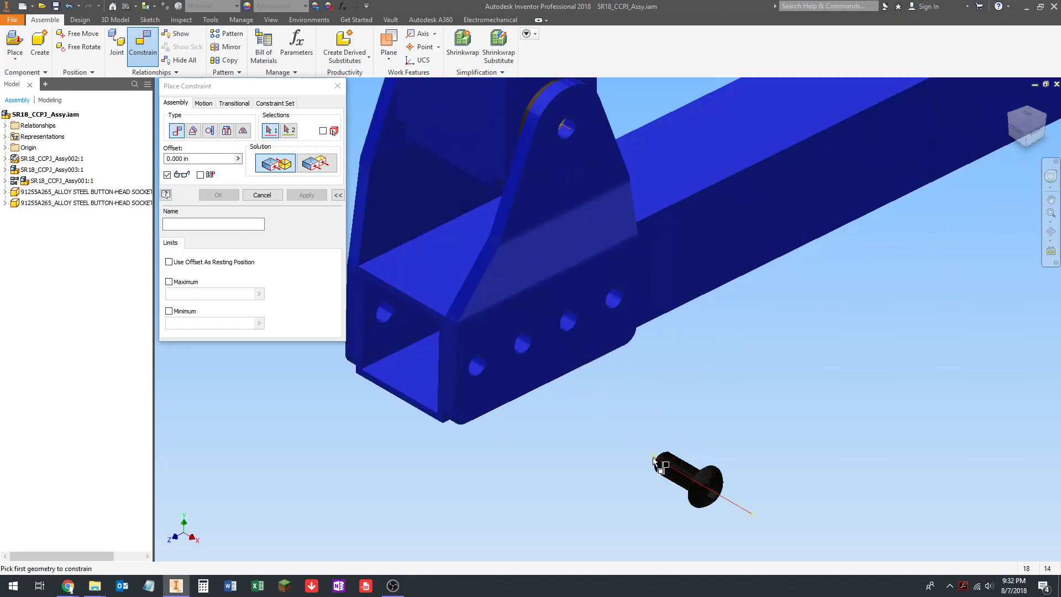
{"action": "scroll", "coordinate": [604, 429], "scroll_direction": "up", "scroll_amount": 3}
{"action": "scroll", "coordinate": [589, 276], "scroll_direction": "down", "scroll_amount": 8}
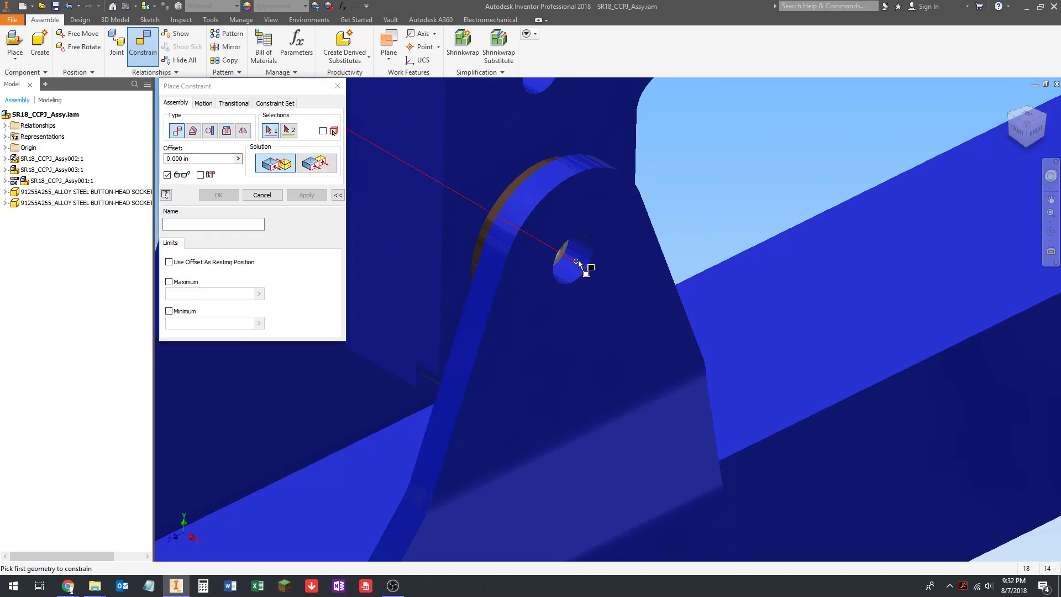
{"action": "scroll", "coordinate": [584, 264], "scroll_direction": "up", "scroll_amount": 8}
{"action": "middle_click_drag", "start_coordinate": [571, 287], "coordinate": [660, 334], "text": "shift"}
{"action": "scroll", "coordinate": [674, 362], "scroll_direction": "down", "scroll_amount": 5}
{"action": "scroll", "coordinate": [660, 332], "scroll_direction": "down", "scroll_amount": 3}
{"action": "scroll", "coordinate": [638, 273], "scroll_direction": "down", "scroll_amount": 5}
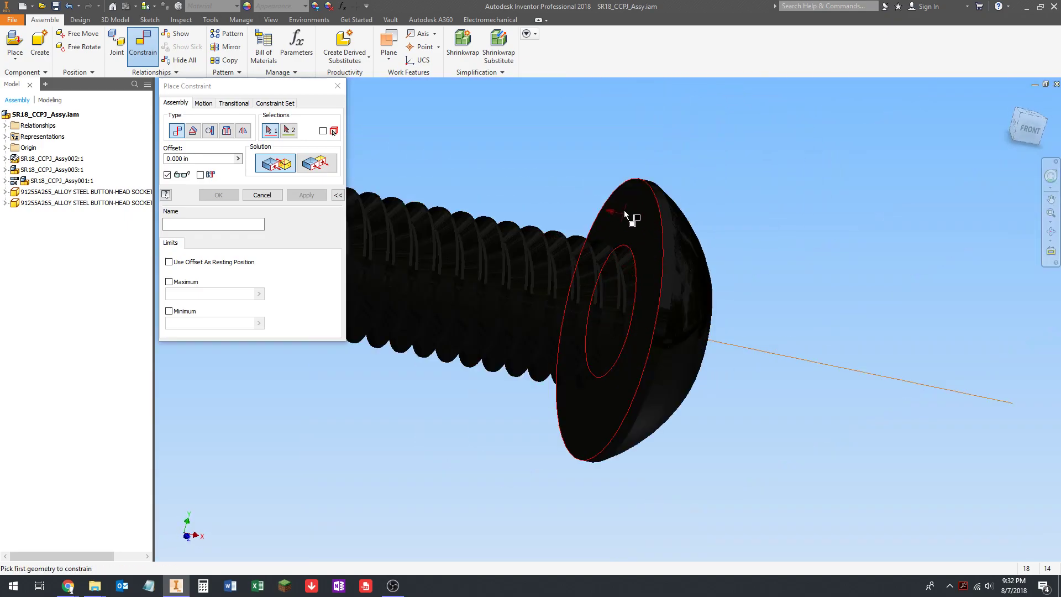
{"action": "left_click", "coordinate": [620, 224]}
{"action": "scroll", "coordinate": [621, 223], "scroll_direction": "up", "scroll_amount": 8}
{"action": "middle_click_drag", "start_coordinate": [667, 201], "coordinate": [649, 173], "text": "shift"}
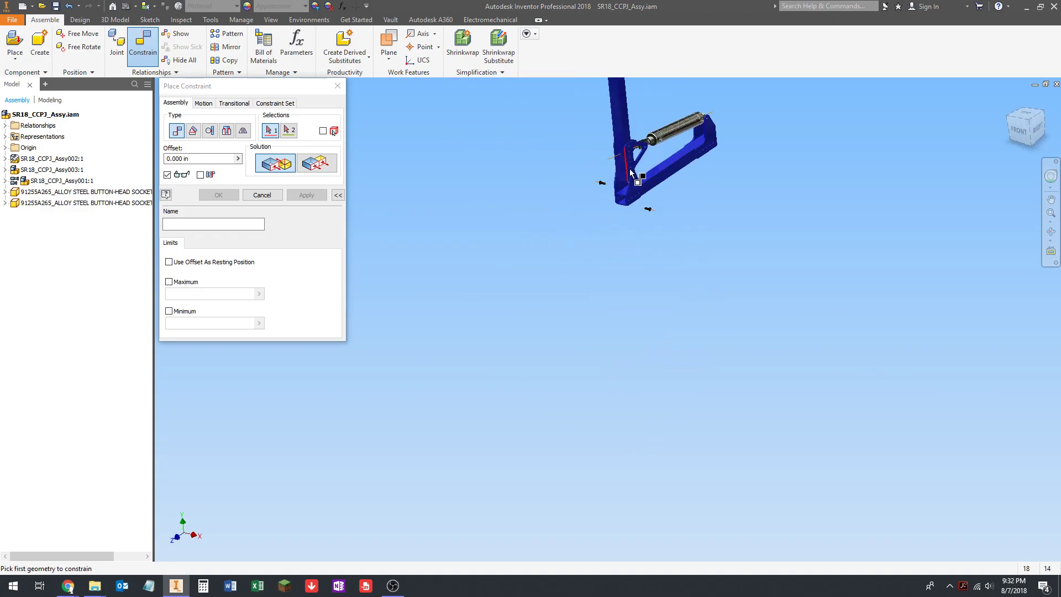
{"action": "scroll", "coordinate": [649, 172], "scroll_direction": "down", "scroll_amount": 8}
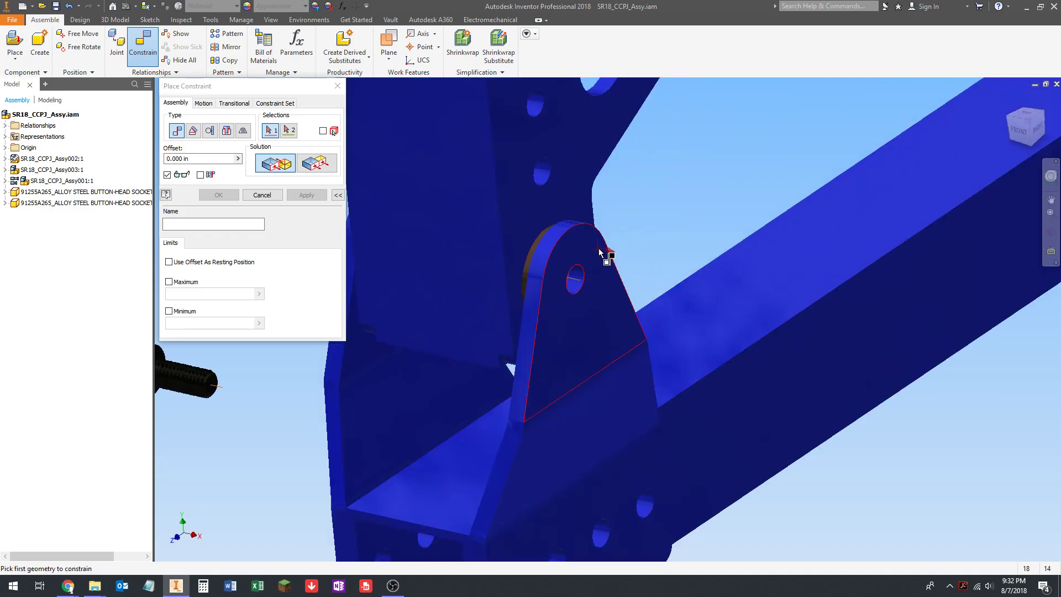
- Choose an Insert constraint and select the circular edge under the head of the loose screw below the frame
{"action": "scroll", "coordinate": [604, 254], "scroll_direction": "up", "scroll_amount": 10}
{"action": "middle_click_drag", "start_coordinate": [569, 279], "coordinate": [552, 270], "text": "shift"}
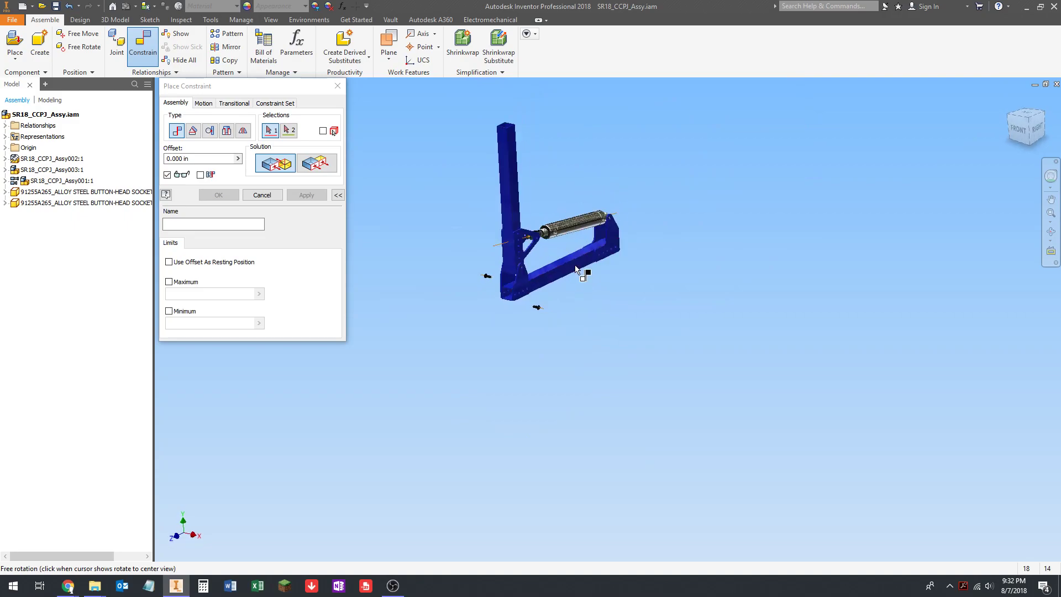
{"action": "scroll", "coordinate": [548, 265], "scroll_direction": "down", "scroll_amount": 8}
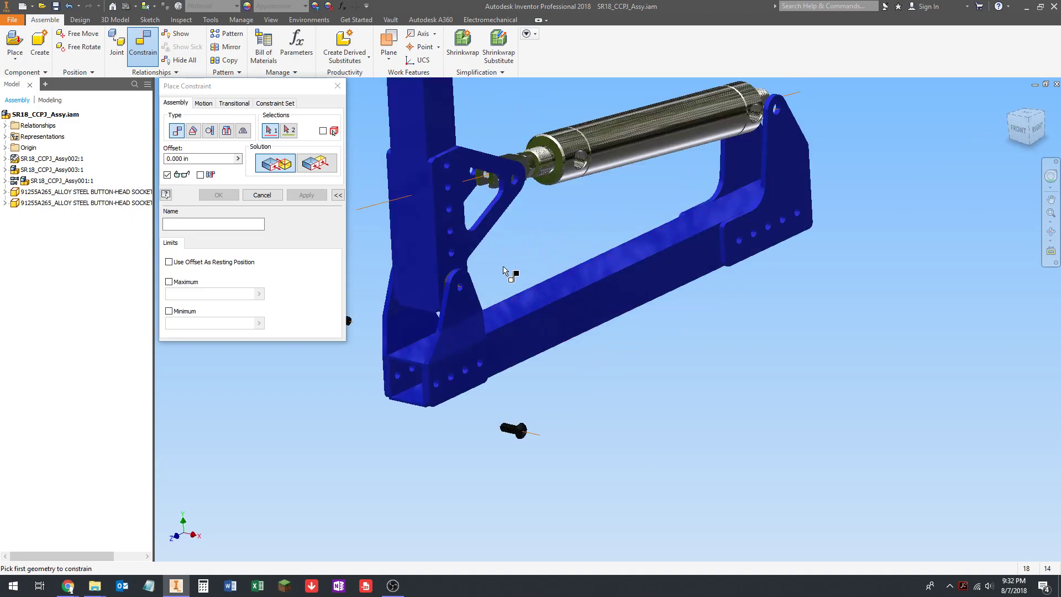
{"action": "middle_click_drag", "start_coordinate": [521, 247], "coordinate": [558, 309]}
{"action": "left_click", "coordinate": [197, 89]}
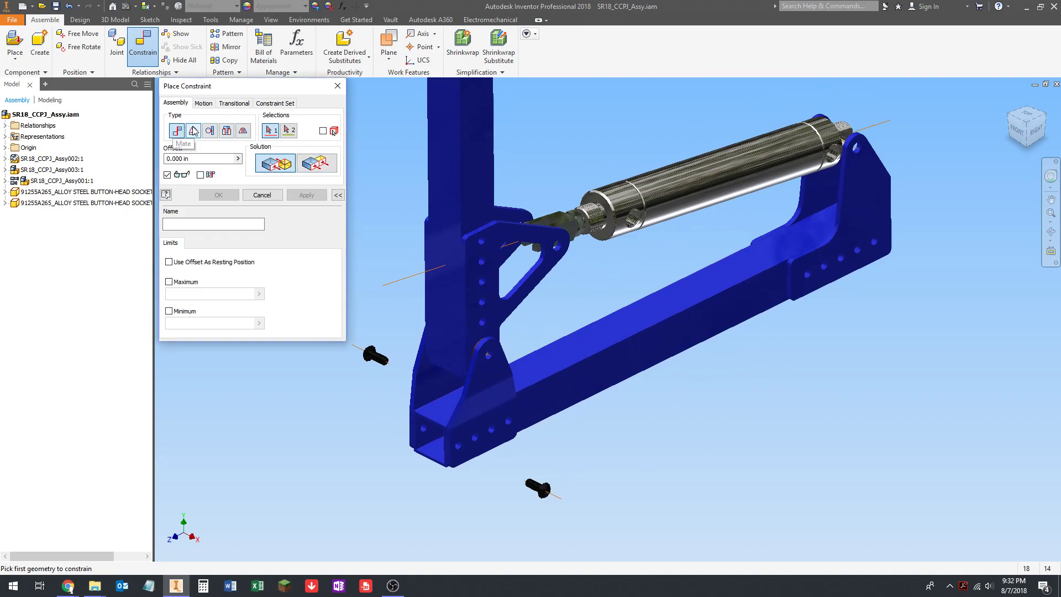
{"action": "left_click", "coordinate": [226, 131]}
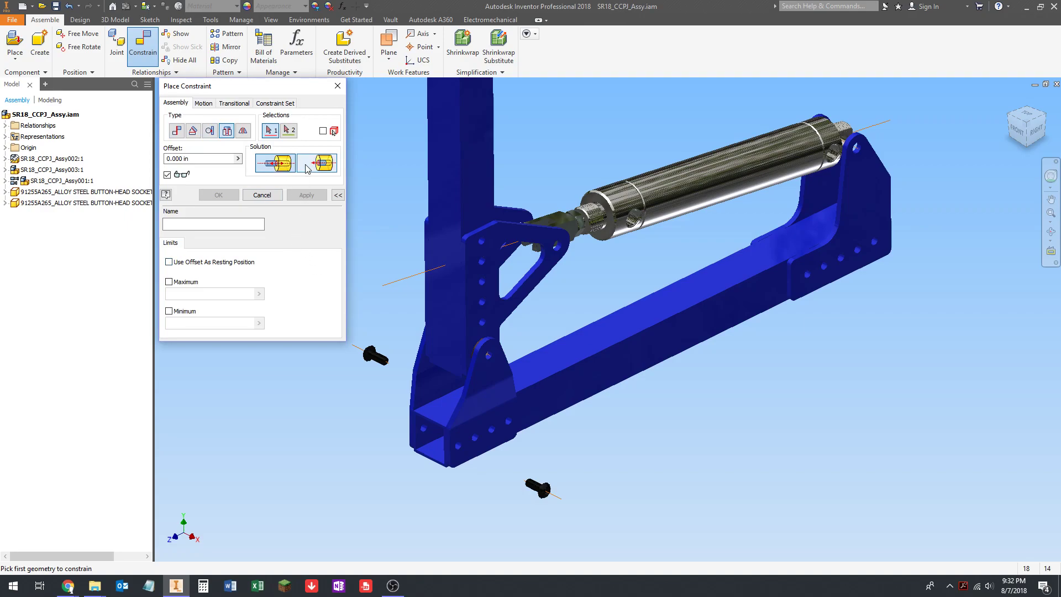
{"action": "middle_click_drag", "start_coordinate": [645, 422], "coordinate": [615, 362], "text": "shift"}
{"action": "scroll", "coordinate": [618, 407], "scroll_direction": "up", "scroll_amount": 5}
{"action": "scroll", "coordinate": [613, 387], "scroll_direction": "up", "scroll_amount": 3}
{"action": "scroll", "coordinate": [614, 389], "scroll_direction": "up", "scroll_amount": 3}
{"action": "middle_click_drag", "start_coordinate": [628, 317], "coordinate": [558, 165]}
{"action": "middle_click_drag", "start_coordinate": [672, 246], "coordinate": [613, 262], "text": "shift"}
{"action": "middle_click_drag", "start_coordinate": [614, 287], "coordinate": [680, 355]}
{"action": "scroll", "coordinate": [631, 292], "scroll_direction": "down", "scroll_amount": 6}
{"action": "scroll", "coordinate": [604, 300], "scroll_direction": "up", "scroll_amount": 8}
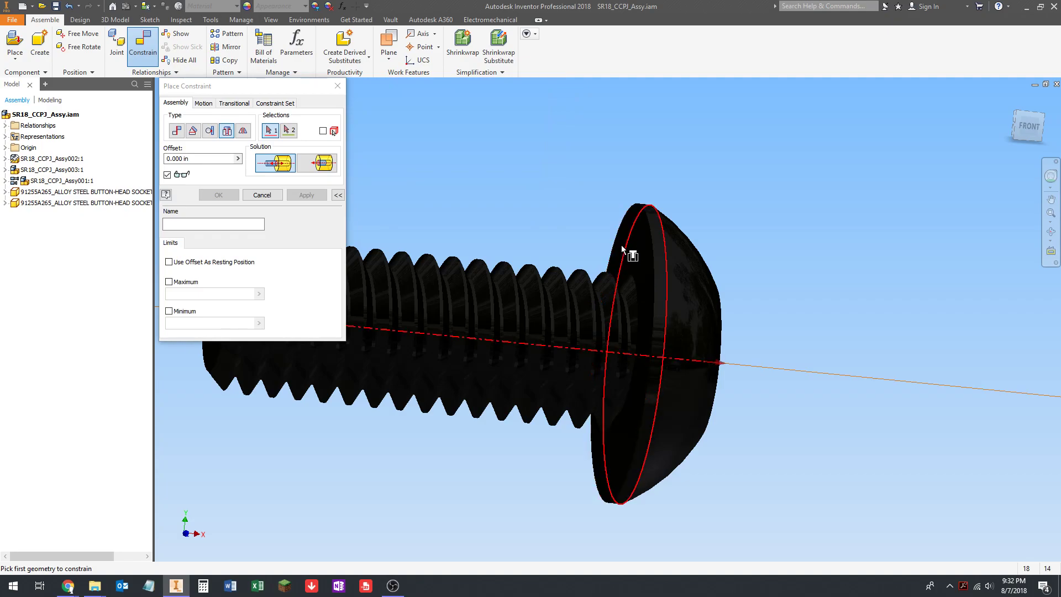
{"action": "scroll", "coordinate": [624, 243], "scroll_direction": "down", "scroll_amount": 6}
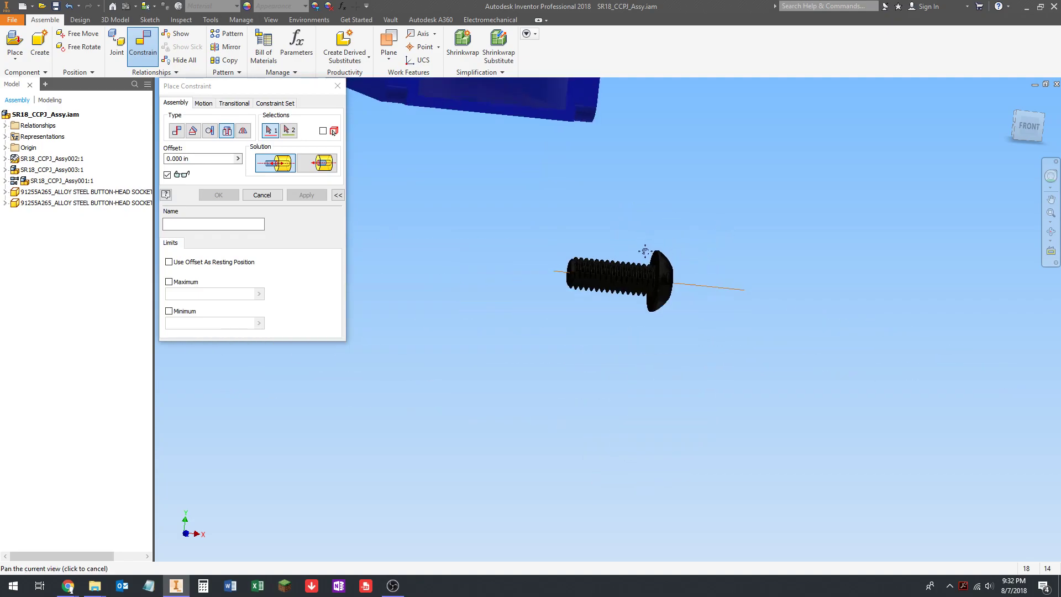
{"action": "scroll", "coordinate": [646, 247], "scroll_direction": "up", "scroll_amount": 6}
{"action": "left_click", "coordinate": [689, 297]}
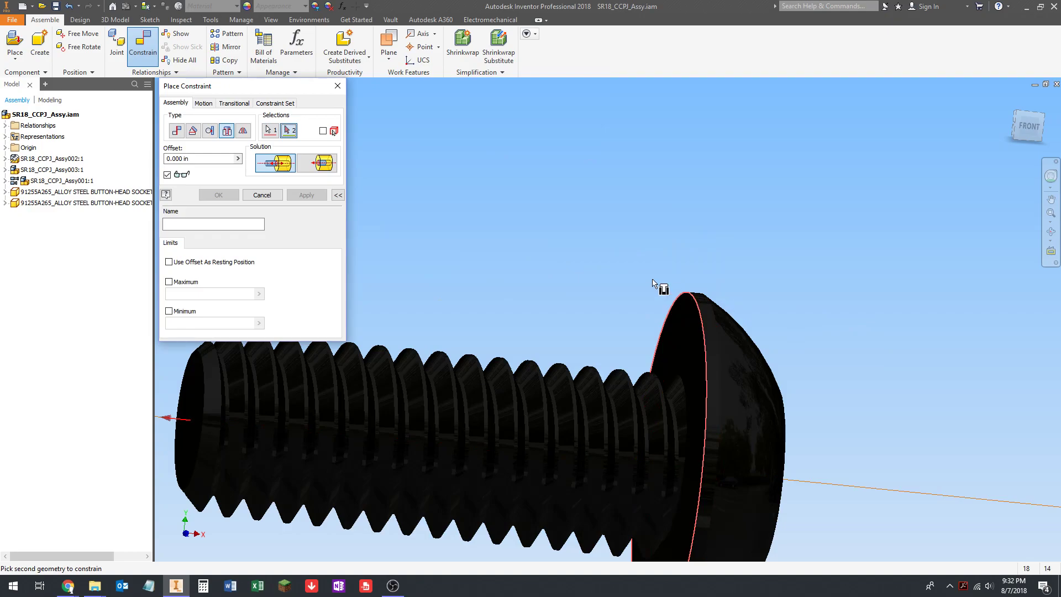
- Try to insert the screw into the outer edge of the pivot hole in the nearby base bracket
{"action": "scroll", "coordinate": [627, 309], "scroll_direction": "down", "scroll_amount": 4}
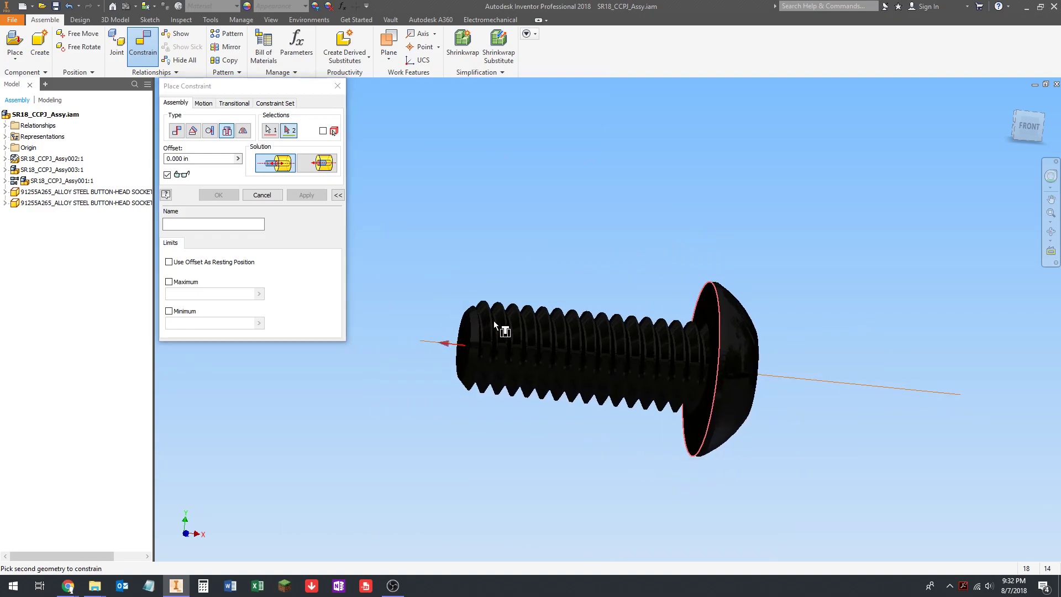
{"action": "scroll", "coordinate": [586, 397], "scroll_direction": "down", "scroll_amount": 5}
{"action": "scroll", "coordinate": [571, 393], "scroll_direction": "down", "scroll_amount": 4}
{"action": "middle_click_drag", "start_coordinate": [584, 394], "coordinate": [549, 383], "text": "shift"}
{"action": "middle_click_drag", "start_coordinate": [479, 399], "coordinate": [568, 404]}
{"action": "scroll", "coordinate": [552, 224], "scroll_direction": "up", "scroll_amount": 5}
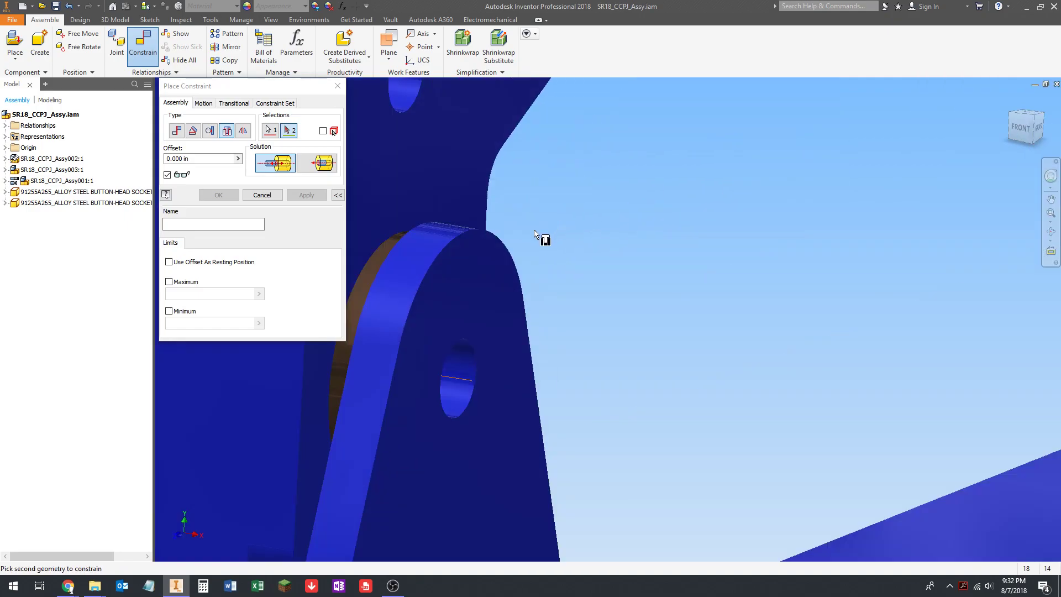
{"action": "scroll", "coordinate": [480, 276], "scroll_direction": "down", "scroll_amount": 3}
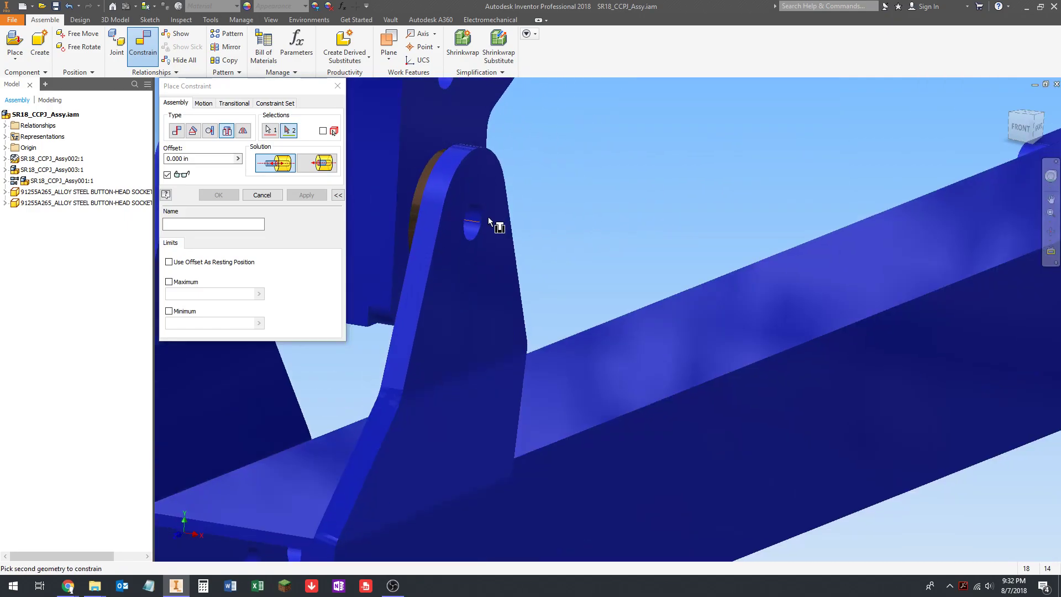
{"action": "scroll", "coordinate": [528, 196], "scroll_direction": "down", "scroll_amount": 4}
{"action": "scroll", "coordinate": [521, 192], "scroll_direction": "up", "scroll_amount": 6}
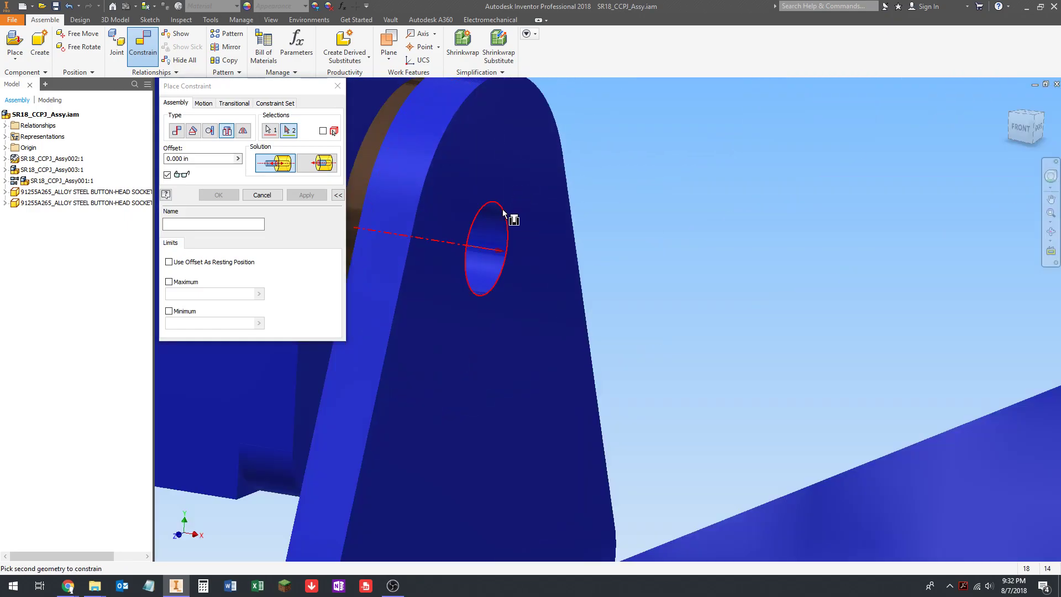
{"action": "scroll", "coordinate": [538, 213], "scroll_direction": "down", "scroll_amount": 7}
{"action": "scroll", "coordinate": [687, 303], "scroll_direction": "up", "scroll_amount": 7}
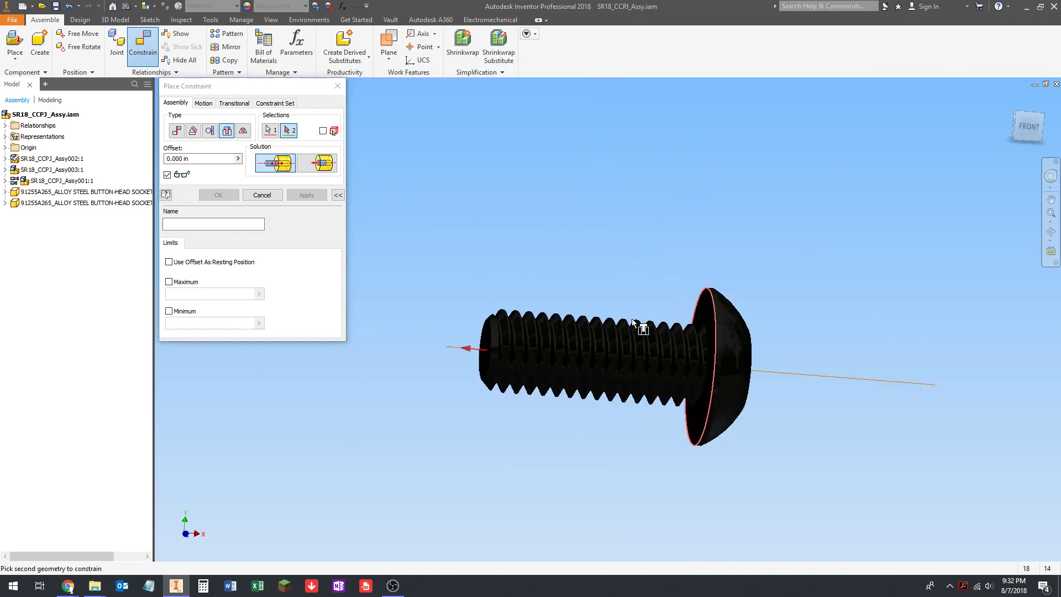
{"action": "scroll", "coordinate": [705, 312], "scroll_direction": "down", "scroll_amount": 5}
{"action": "scroll", "coordinate": [594, 268], "scroll_direction": "up", "scroll_amount": 8}
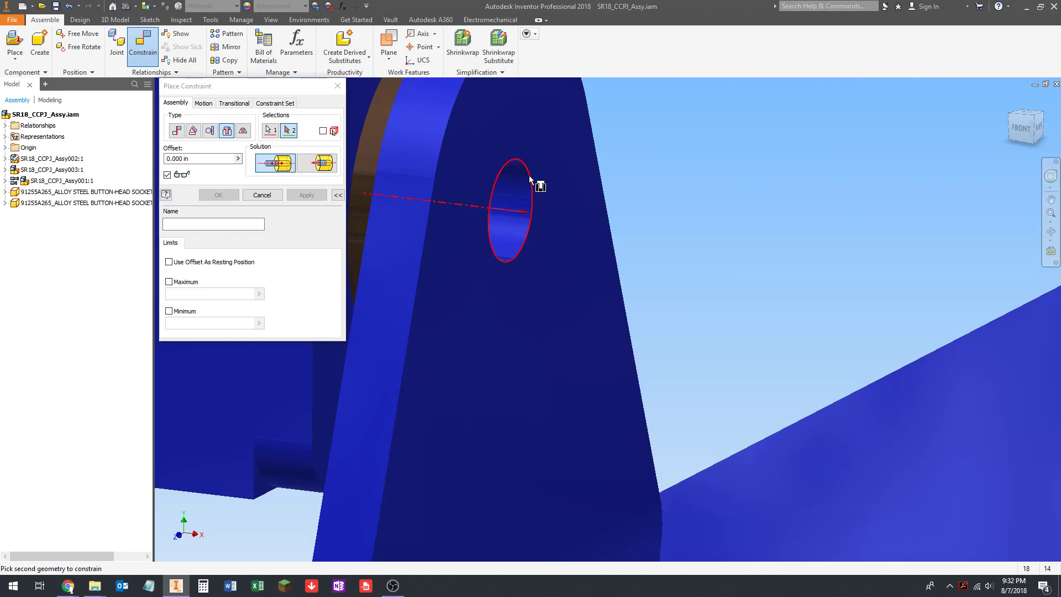
{"action": "left_click", "coordinate": [529, 178]}
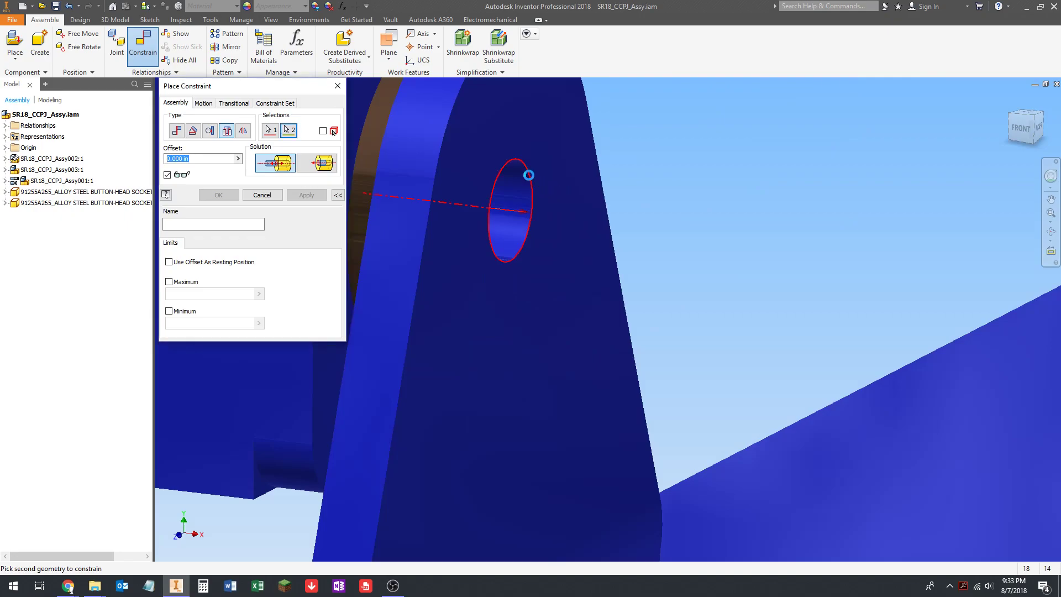
{"action": "scroll", "coordinate": [595, 253], "scroll_direction": "down", "scroll_amount": 6}
{"action": "scroll", "coordinate": [700, 233], "scroll_direction": "up", "scroll_amount": 6}
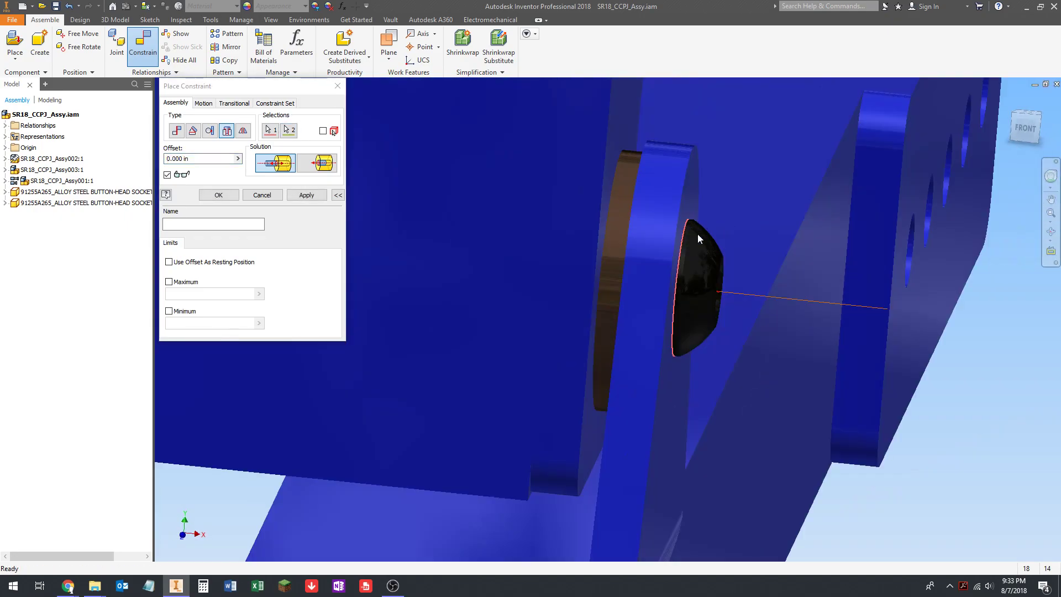
{"action": "scroll", "coordinate": [603, 232], "scroll_direction": "down", "scroll_amount": 7}
{"action": "key", "text": "Escape"}
{"action": "scroll", "coordinate": [582, 277], "scroll_direction": "down", "scroll_amount": 5}
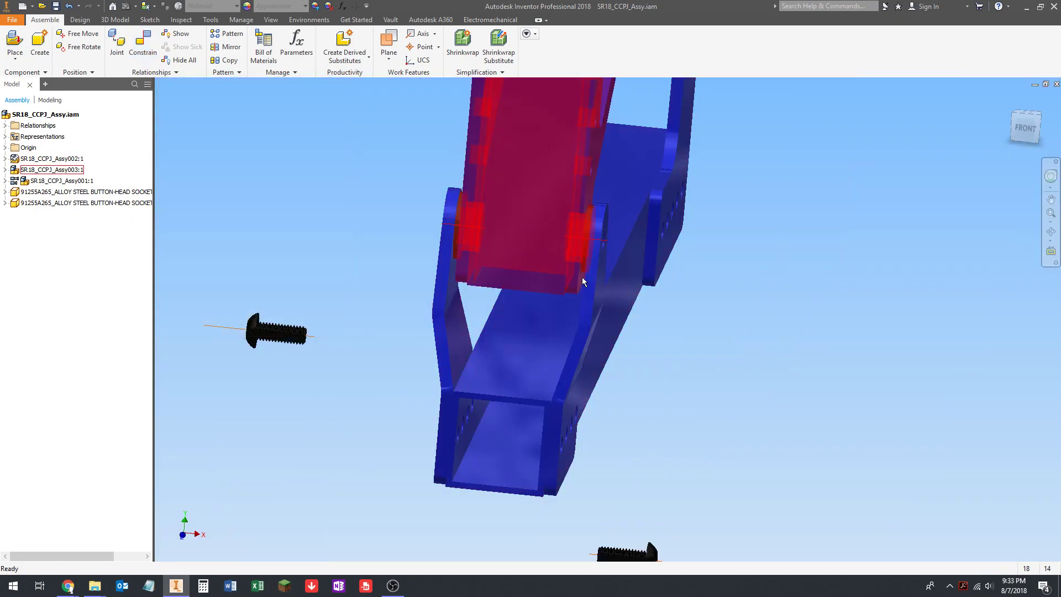
{"action": "scroll", "coordinate": [464, 310], "scroll_direction": "up", "scroll_amount": 5}
{"action": "key", "text": "c"}
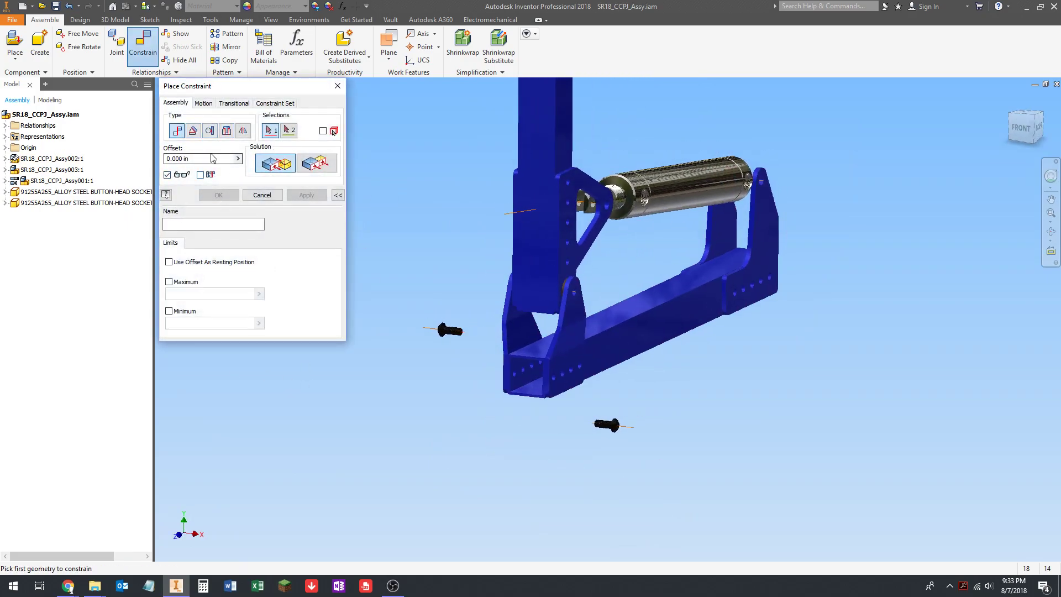
{"action": "left_click", "coordinate": [226, 131]}
{"action": "scroll", "coordinate": [630, 434], "scroll_direction": "up", "scroll_amount": 6}
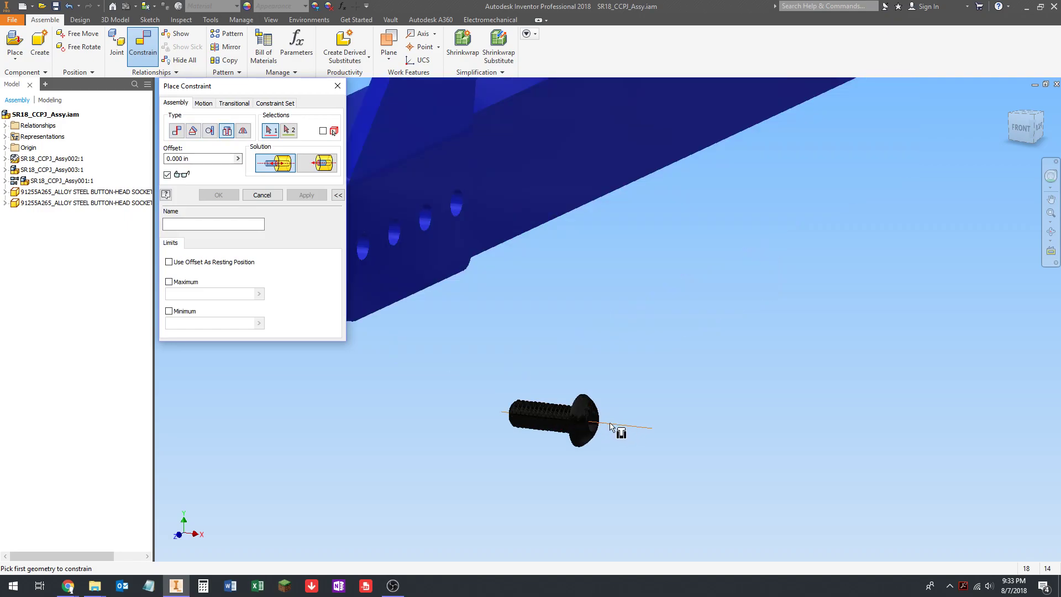
{"action": "scroll", "coordinate": [526, 379], "scroll_direction": "down", "scroll_amount": 2}
{"action": "scroll", "coordinate": [542, 379], "scroll_direction": "down", "scroll_amount": 5}
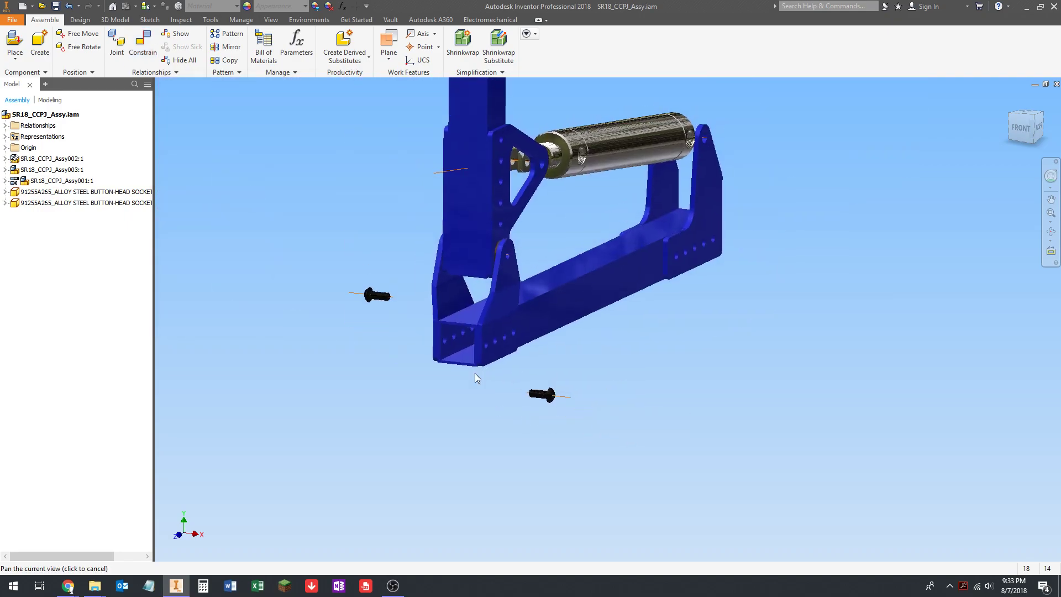
- Try an Insert constraint between the screw's head edge and the inner edge of the bracket's pivot hole
{"action": "left_click", "coordinate": [226, 131]}
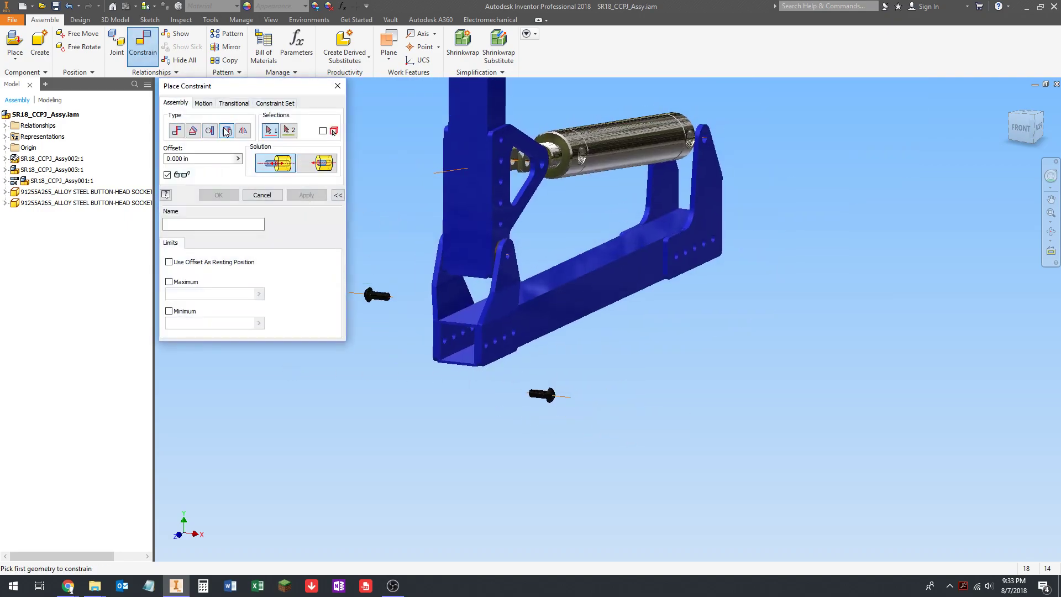
{"action": "scroll", "coordinate": [552, 359], "scroll_direction": "up", "scroll_amount": 6}
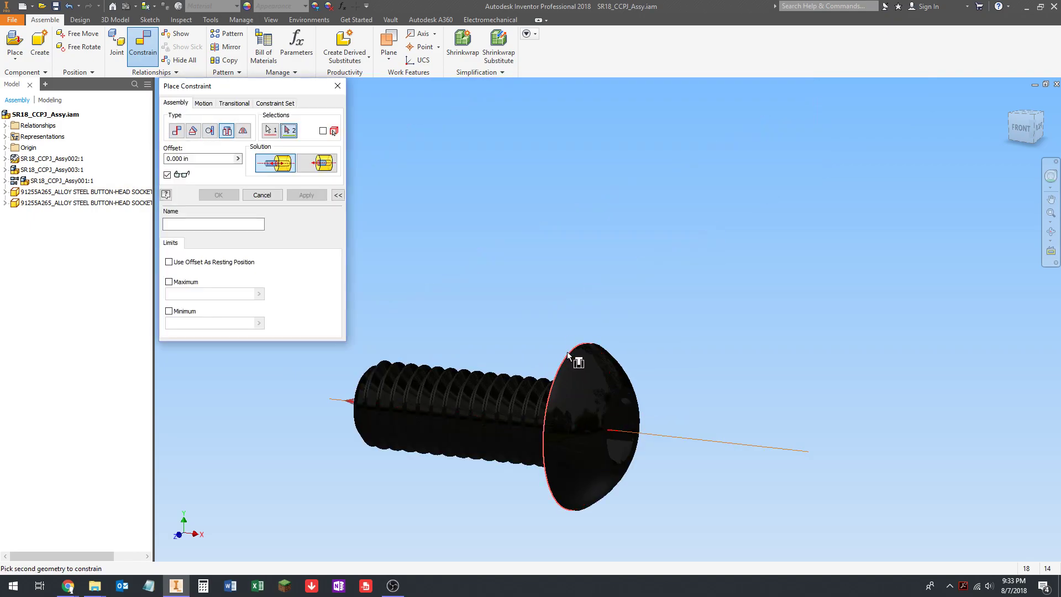
{"action": "left_click", "coordinate": [563, 355]}
{"action": "scroll", "coordinate": [563, 353], "scroll_direction": "down", "scroll_amount": 4}
{"action": "scroll", "coordinate": [588, 304], "scroll_direction": "up", "scroll_amount": 5}
{"action": "scroll", "coordinate": [588, 305], "scroll_direction": "up", "scroll_amount": 8}
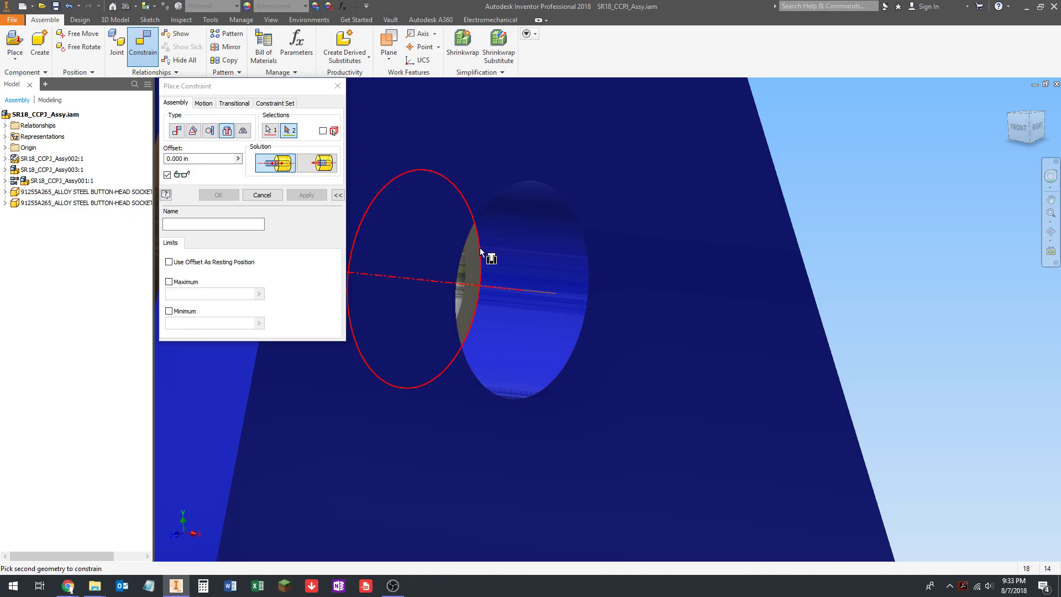
{"action": "left_click", "coordinate": [480, 248]}
{"action": "scroll", "coordinate": [583, 251], "scroll_direction": "down", "scroll_amount": 4}
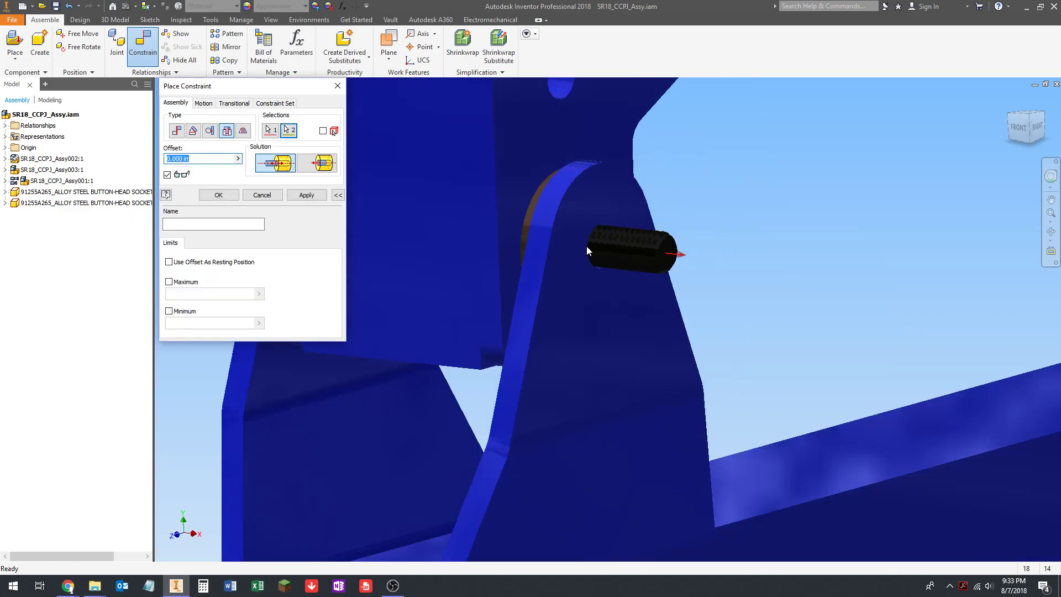
{"action": "key", "text": "Escape"}
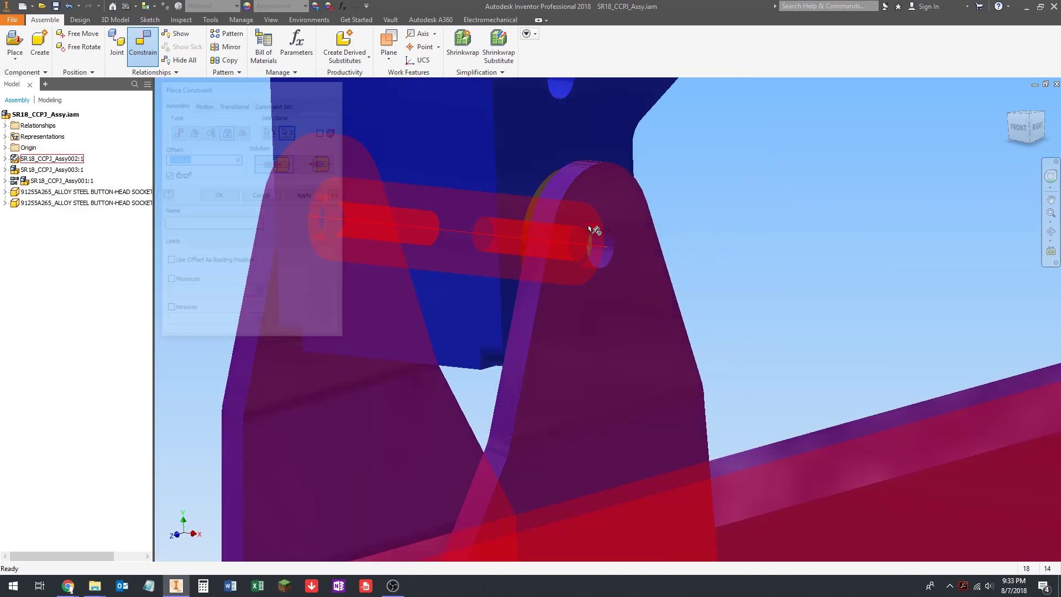
{"action": "scroll", "coordinate": [543, 231], "scroll_direction": "down", "scroll_amount": 5}
- Apply an Insert constraint with 0.000 in offset seating the lower screw's head against the outer face of the bracket's pivot hole
{"action": "left_click", "coordinate": [142, 44]}
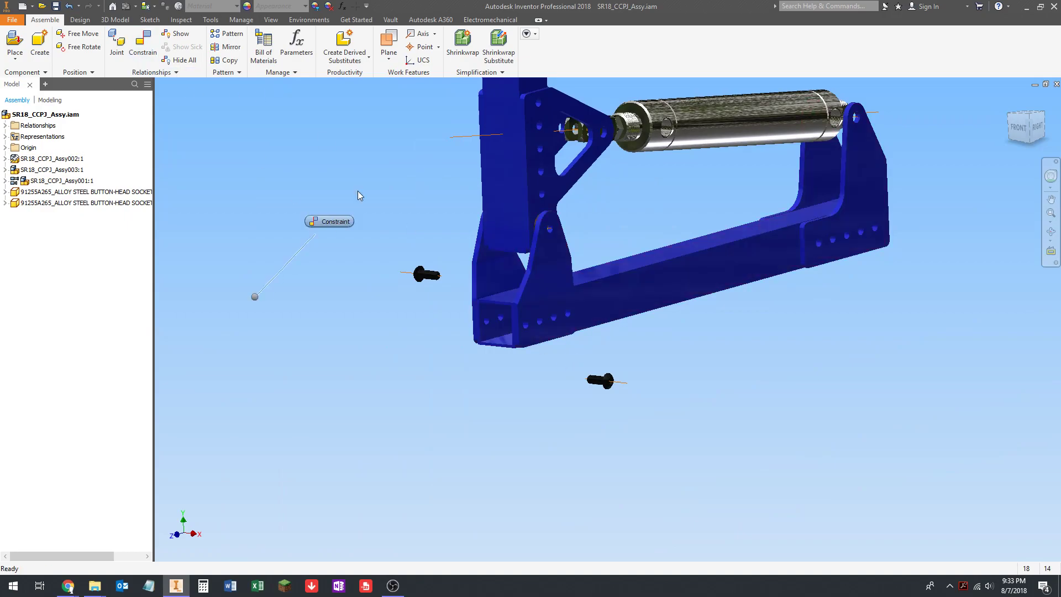
{"action": "left_click", "coordinate": [227, 131]}
{"action": "middle_click_drag", "start_coordinate": [409, 259], "coordinate": [547, 266], "text": "shift"}
{"action": "left_click", "coordinate": [690, 327]}
{"action": "scroll", "coordinate": [690, 327], "scroll_direction": "up", "scroll_amount": 4}
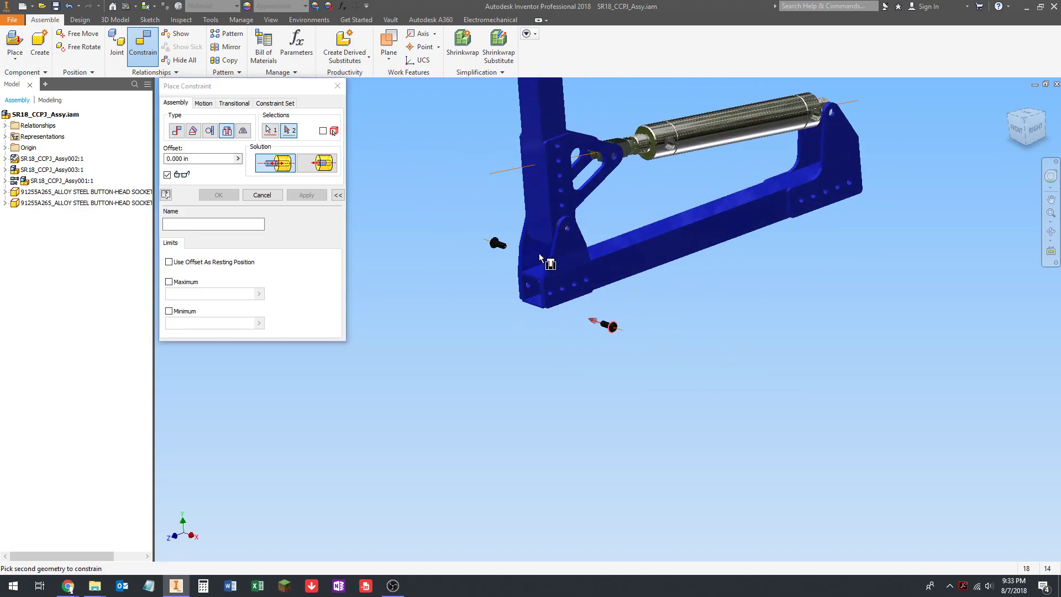
{"action": "scroll", "coordinate": [596, 159], "scroll_direction": "down", "scroll_amount": 5}
{"action": "left_click", "coordinate": [606, 155]}
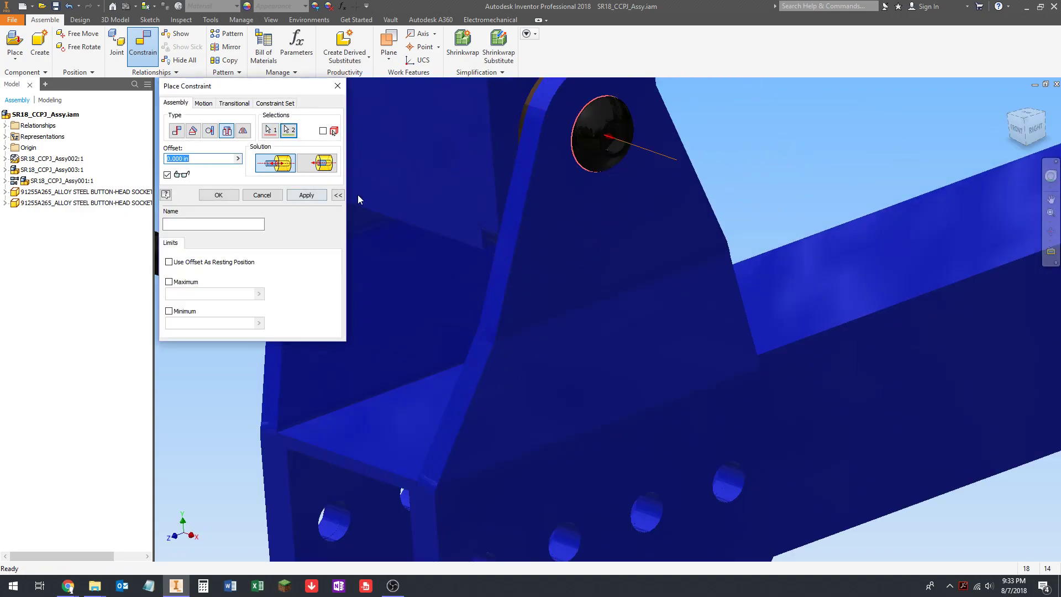
{"action": "left_click", "coordinate": [315, 196]}
- Apply an Insert constraint with 0.000 in offset between the remaining screw's underhead edge and the outer pivot hole of the opposite bracket
{"action": "middle_click_drag", "start_coordinate": [387, 243], "coordinate": [684, 294]}
{"action": "scroll", "coordinate": [684, 294], "scroll_direction": "up", "scroll_amount": 5}
{"action": "scroll", "coordinate": [555, 290], "scroll_direction": "down", "scroll_amount": 6}
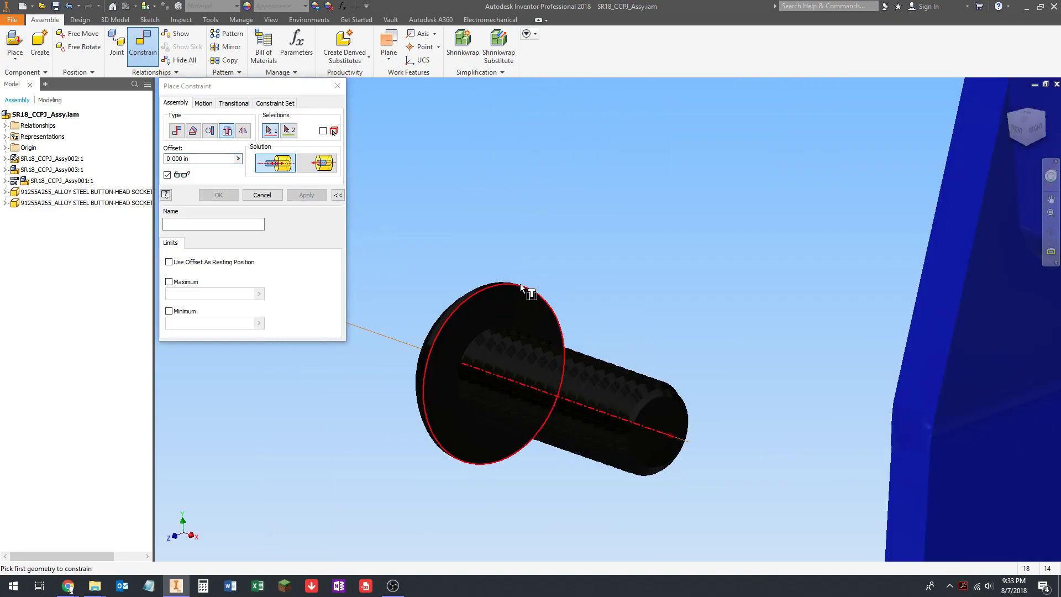
{"action": "left_click", "coordinate": [521, 287]}
{"action": "scroll", "coordinate": [587, 300], "scroll_direction": "up", "scroll_amount": 4}
{"action": "middle_click_drag", "start_coordinate": [587, 300], "coordinate": [564, 316], "text": "shift"}
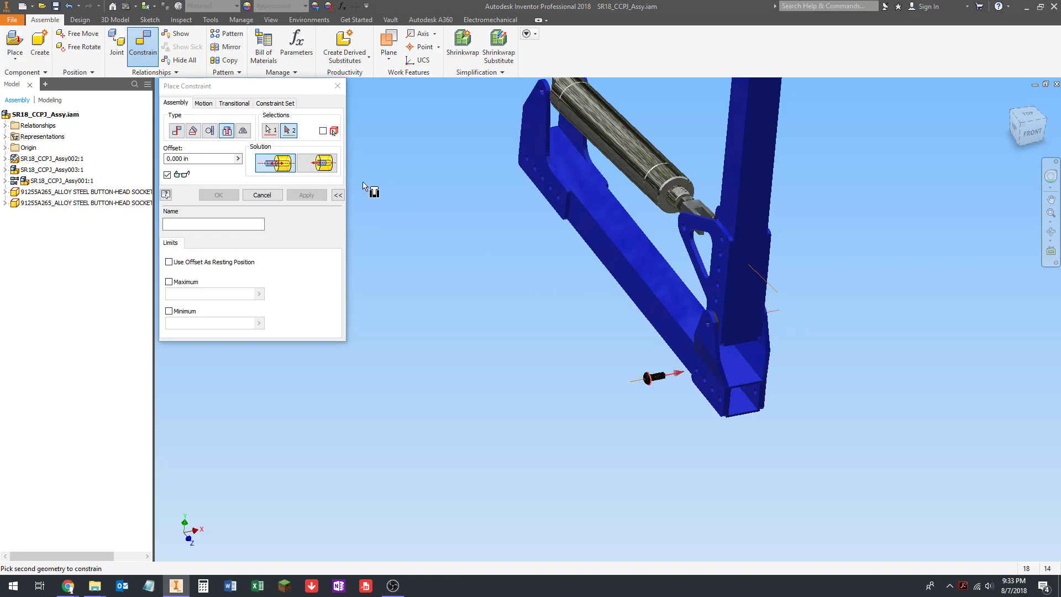
{"action": "scroll", "coordinate": [698, 358], "scroll_direction": "down", "scroll_amount": 5}
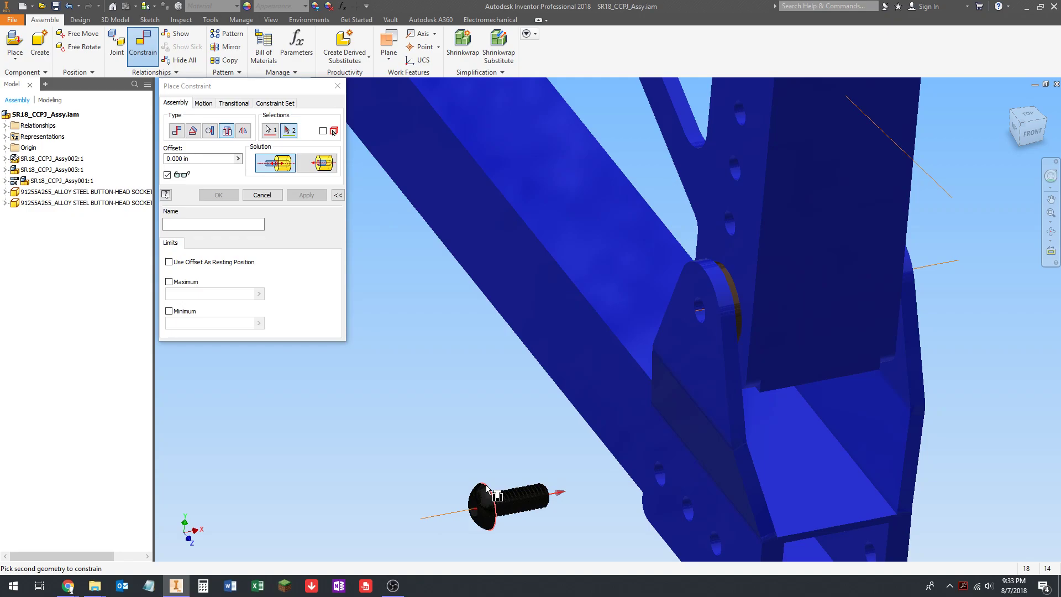
{"action": "left_click", "coordinate": [697, 320]}
{"action": "scroll", "coordinate": [747, 265], "scroll_direction": "up", "scroll_amount": 3}
{"action": "middle_click_drag", "start_coordinate": [747, 266], "coordinate": [634, 326]}
{"action": "scroll", "coordinate": [539, 310], "scroll_direction": "up", "scroll_amount": 3}
{"action": "scroll", "coordinate": [534, 282], "scroll_direction": "down", "scroll_amount": 2}
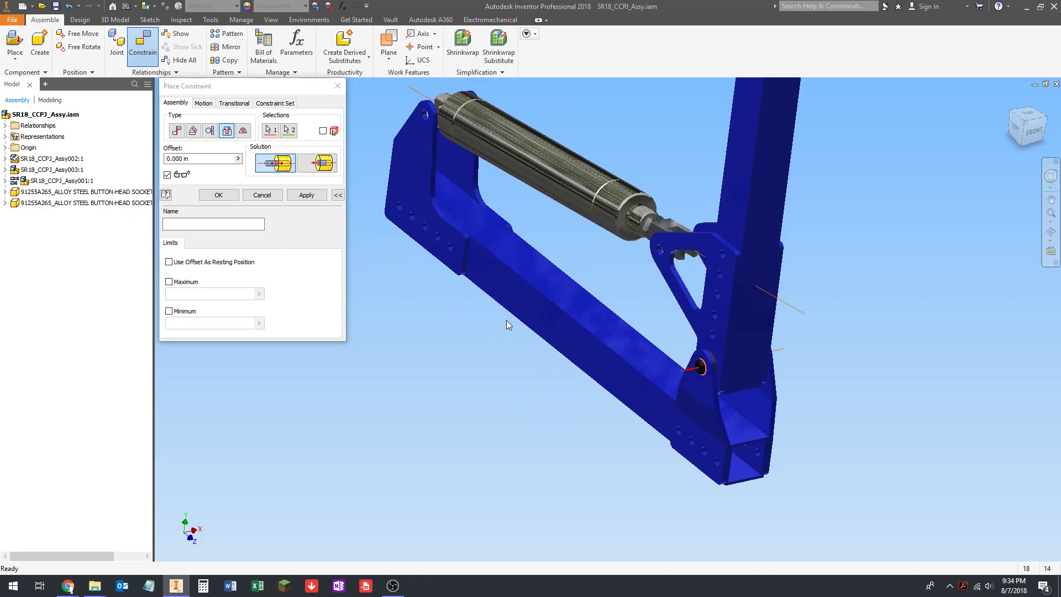
{"action": "scroll", "coordinate": [525, 263], "scroll_direction": "down", "scroll_amount": 3}
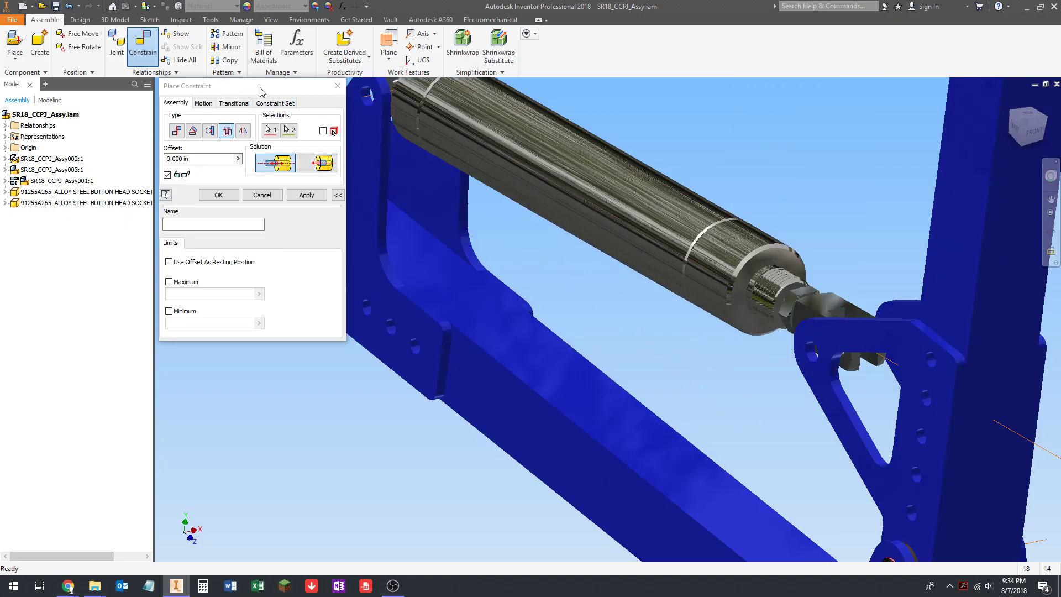
{"action": "scroll", "coordinate": [542, 253], "scroll_direction": "up", "scroll_amount": 4}
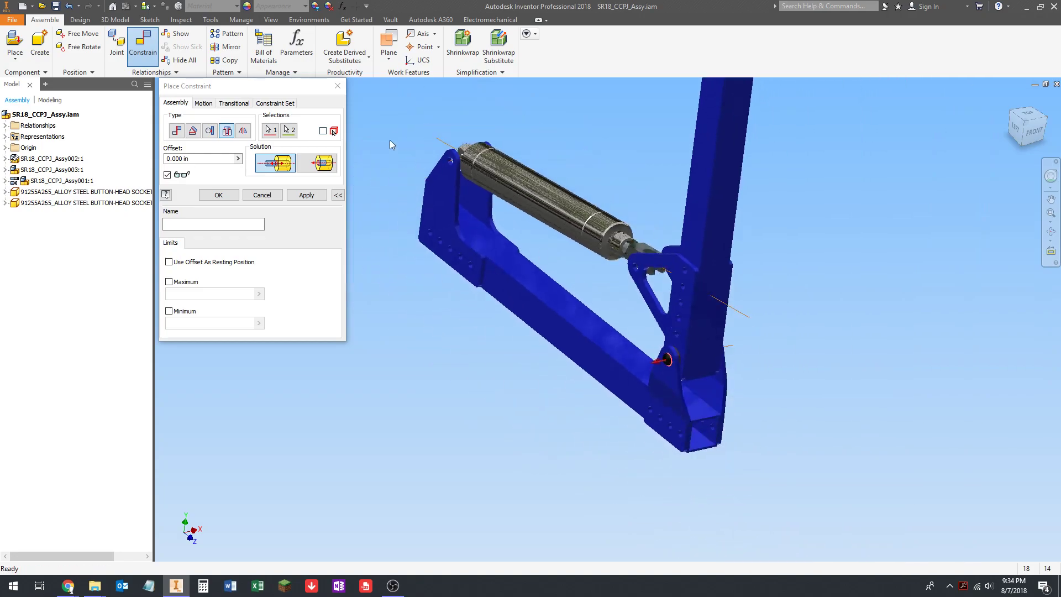
{"action": "left_click", "coordinate": [312, 87]}
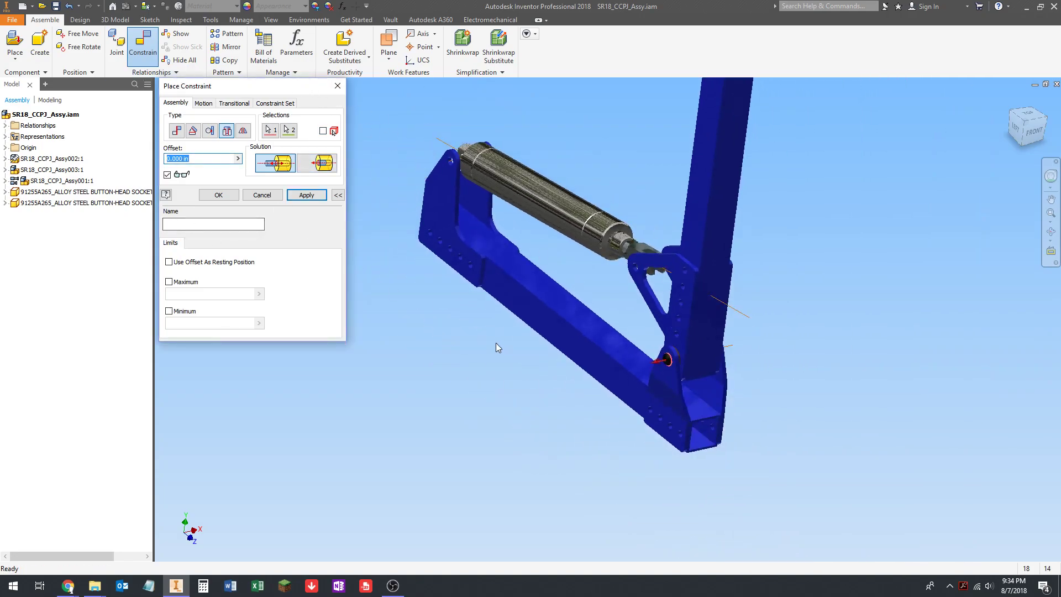
{"action": "key", "text": "Return"}
{"action": "middle_click_drag", "start_coordinate": [666, 419], "coordinate": [628, 405], "text": "shift"}
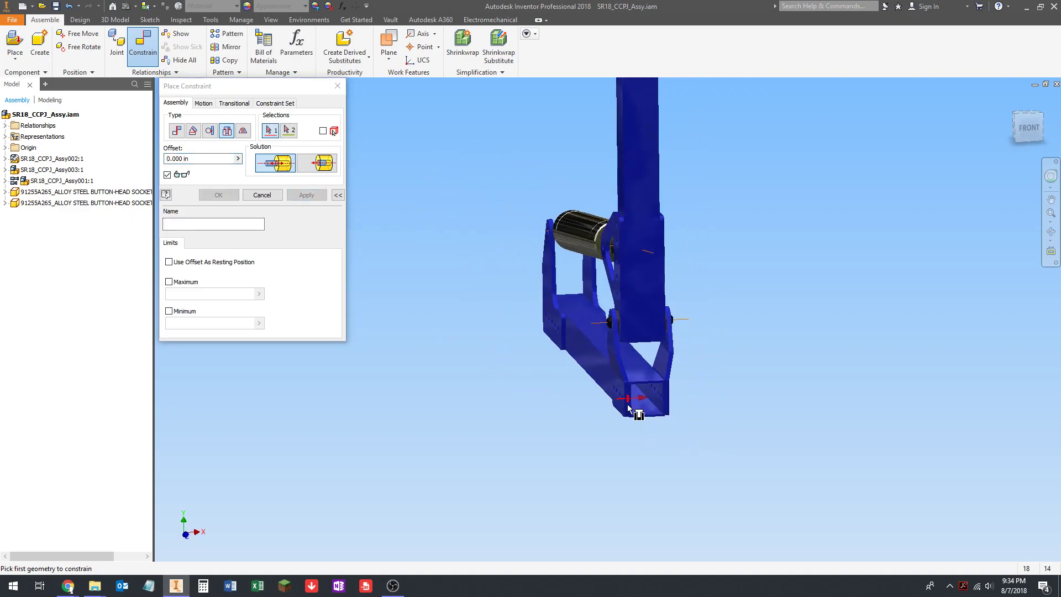
- Examine the two button-head screws seated in the base bracket's pivot holes from several angles, then end the constraint command
{"action": "middle_click_drag", "start_coordinate": [747, 274], "coordinate": [544, 338], "text": "shift"}
{"action": "scroll", "coordinate": [544, 338], "scroll_direction": "down", "scroll_amount": 3}
{"action": "scroll", "coordinate": [544, 337], "scroll_direction": "down", "scroll_amount": 3}
{"action": "scroll", "coordinate": [779, 243], "scroll_direction": "up", "scroll_amount": 3}
{"action": "middle_click_drag", "start_coordinate": [779, 243], "coordinate": [581, 290]}
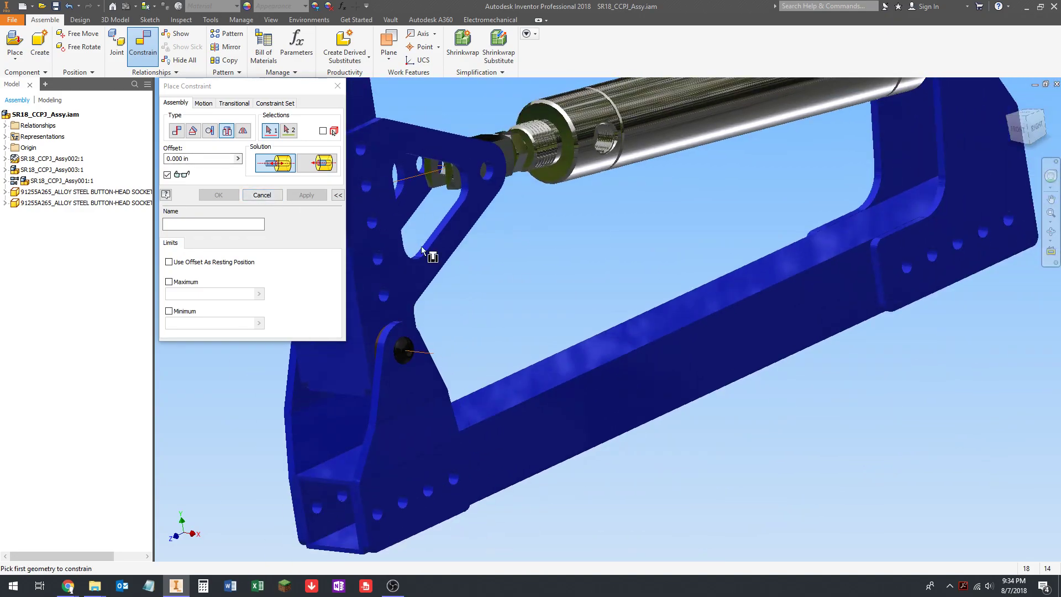
{"action": "scroll", "coordinate": [545, 315], "scroll_direction": "up", "scroll_amount": 3}
{"action": "scroll", "coordinate": [620, 291], "scroll_direction": "down", "scroll_amount": 2}
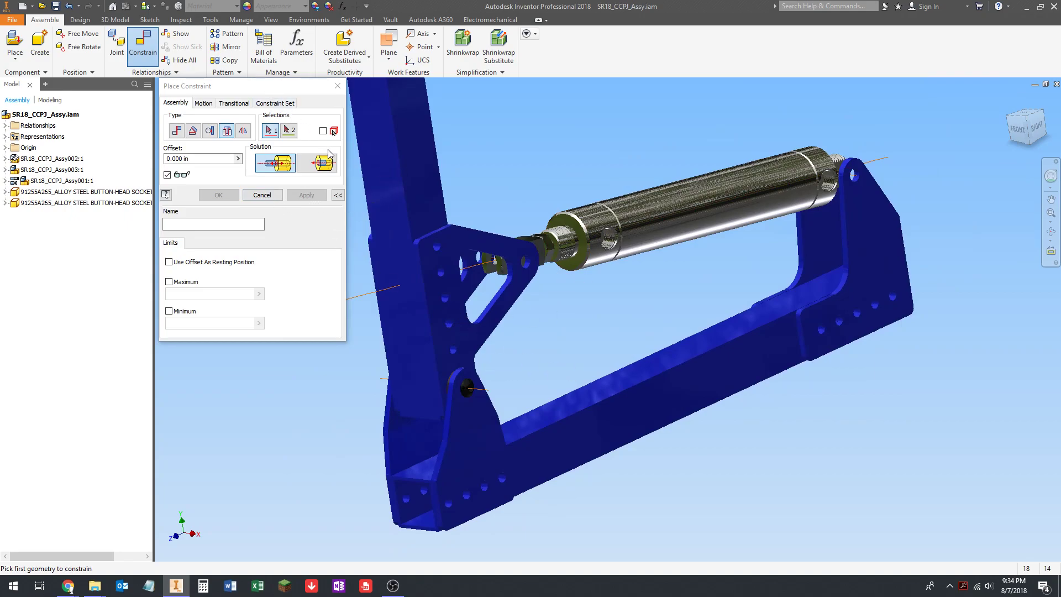
{"action": "middle_click_drag", "start_coordinate": [575, 335], "coordinate": [514, 360], "text": "shift"}
{"action": "scroll", "coordinate": [456, 391], "scroll_direction": "down", "scroll_amount": 5}
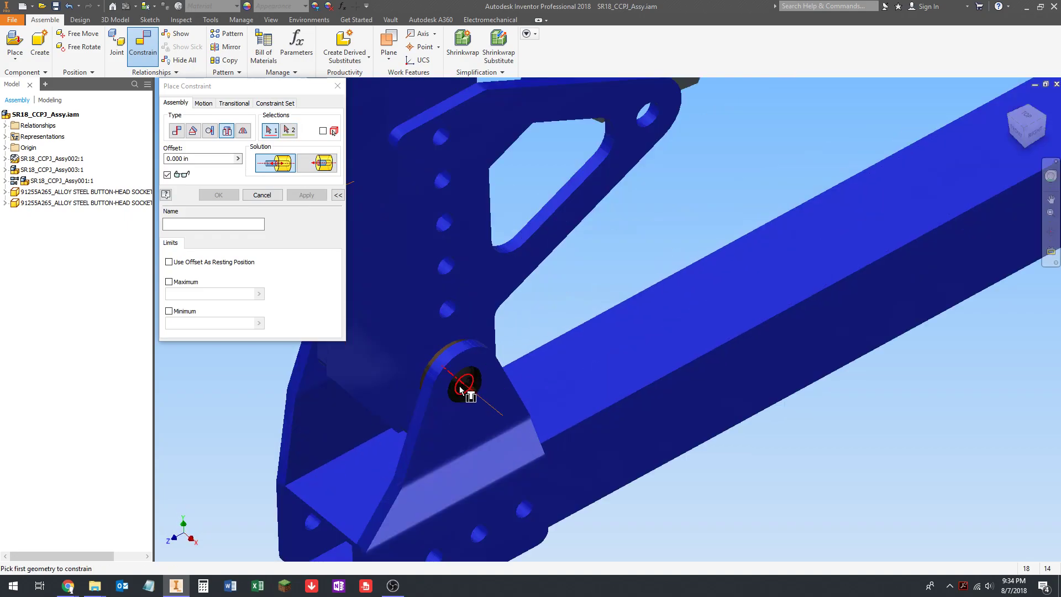
{"action": "scroll", "coordinate": [453, 385], "scroll_direction": "up", "scroll_amount": 6}
{"action": "key", "text": "Escape"}
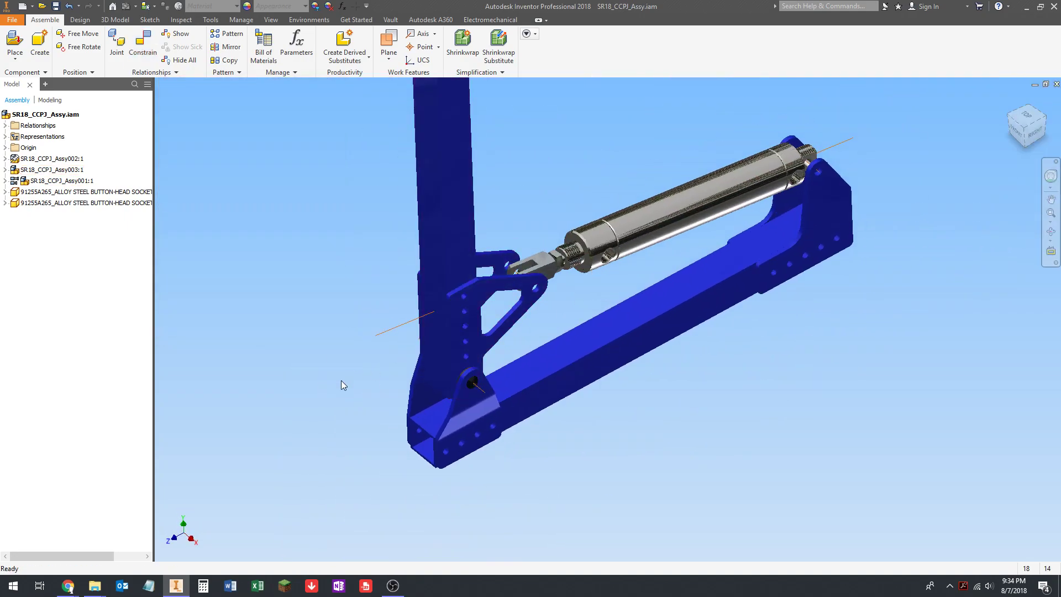
- Load the part 91251A548_BLACK-OXIDE ALLOY STEEL SOCKET HEAD SCREW.ipt for placement in the assembly
{"action": "key", "text": "p"}
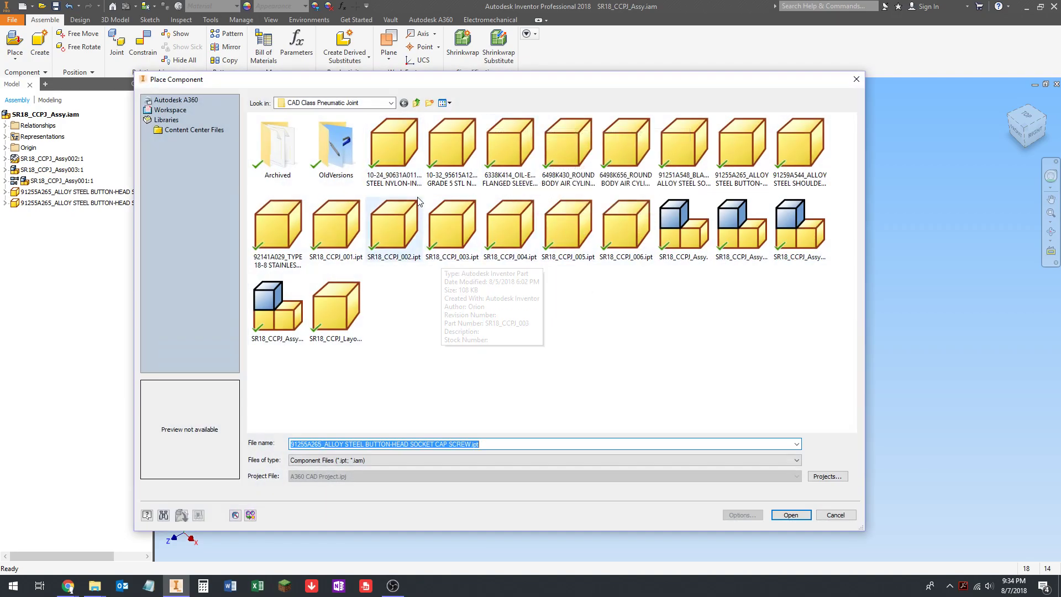
{"action": "left_click", "coordinate": [408, 166]}
{"action": "key", "text": "Right"}
{"action": "key", "text": "Right"}
{"action": "key", "text": "Right"}
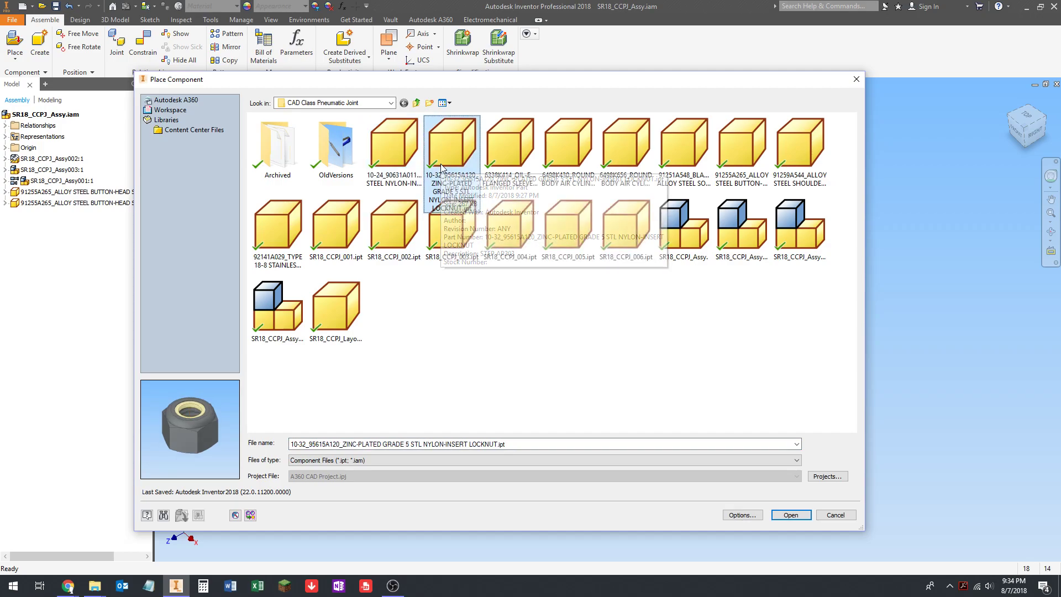
{"action": "key", "text": "Right"}
{"action": "key", "text": "Right"}
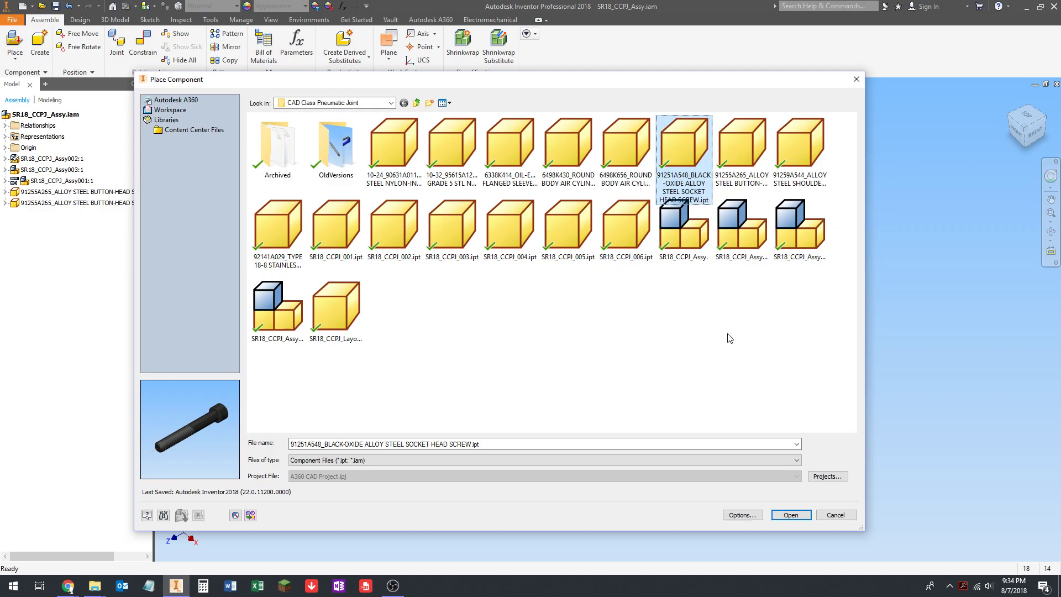
{"action": "left_click", "coordinate": [791, 514]}
- Rotate the socket head screw in 90° increments until its head faces outward and place one instance beside the base tube
{"action": "scroll", "coordinate": [647, 418], "scroll_direction": "up", "scroll_amount": 5}
{"action": "scroll", "coordinate": [646, 418], "scroll_direction": "down", "scroll_amount": 3}
{"action": "right_click", "coordinate": [648, 419]}
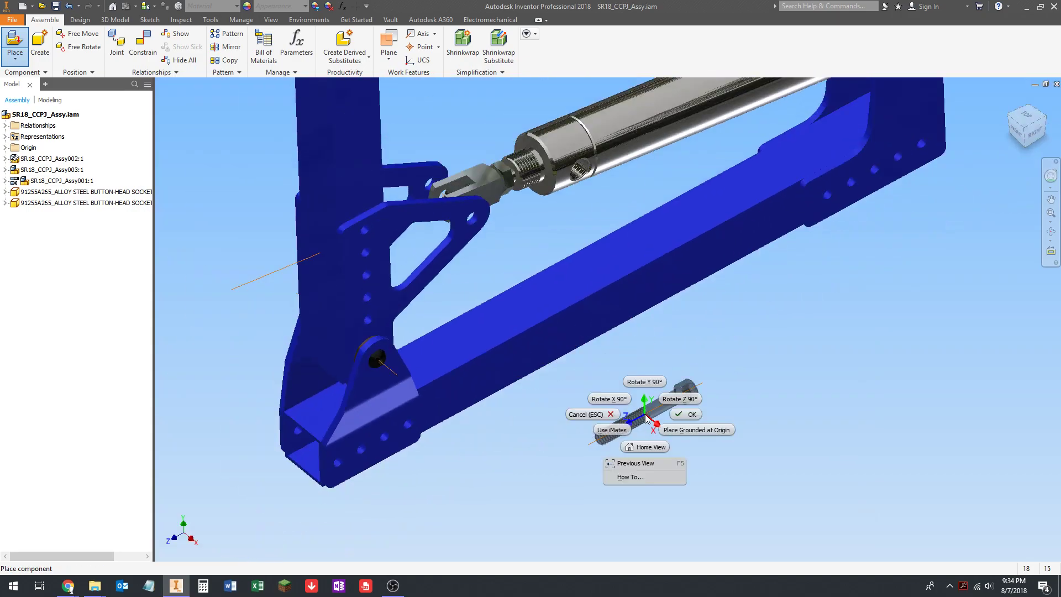
{"action": "right_click", "coordinate": [628, 379]}
{"action": "right_click", "coordinate": [634, 327]}
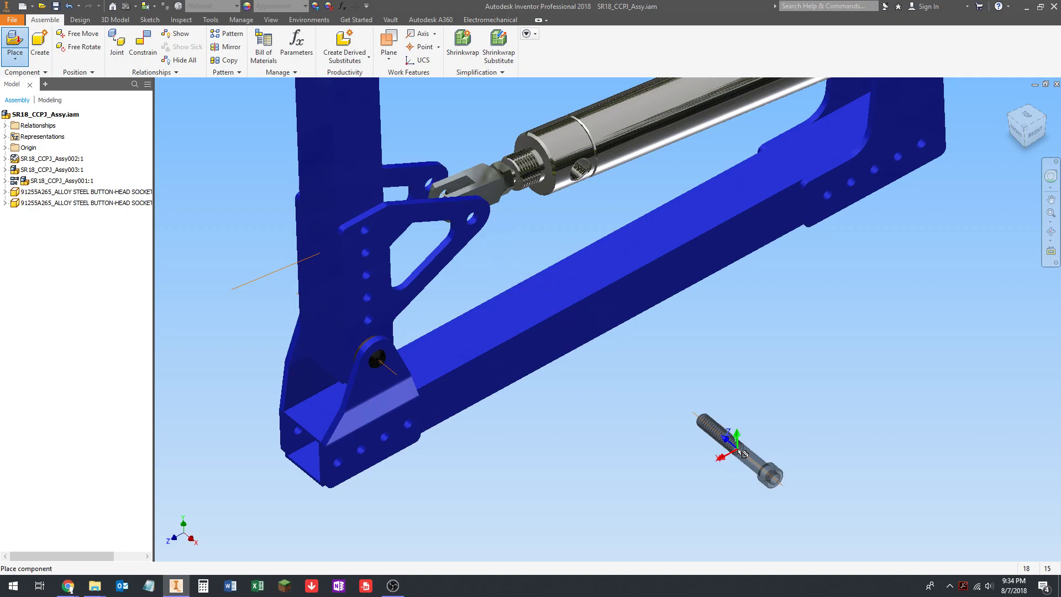
{"action": "scroll", "coordinate": [694, 422], "scroll_direction": "down", "scroll_amount": 3}
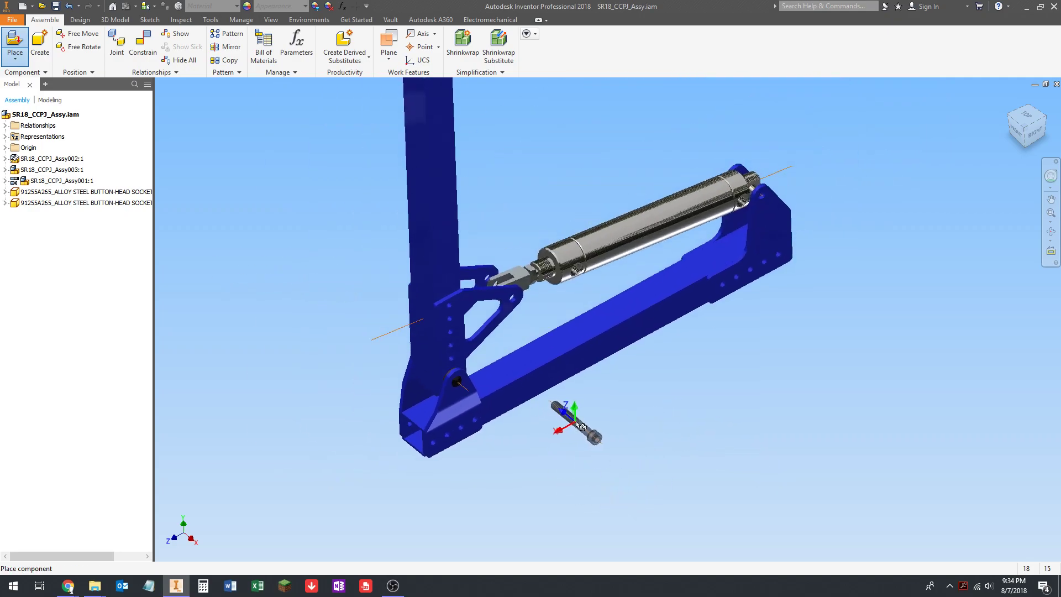
{"action": "left_click", "coordinate": [596, 422]}
{"action": "key", "text": "Escape"}
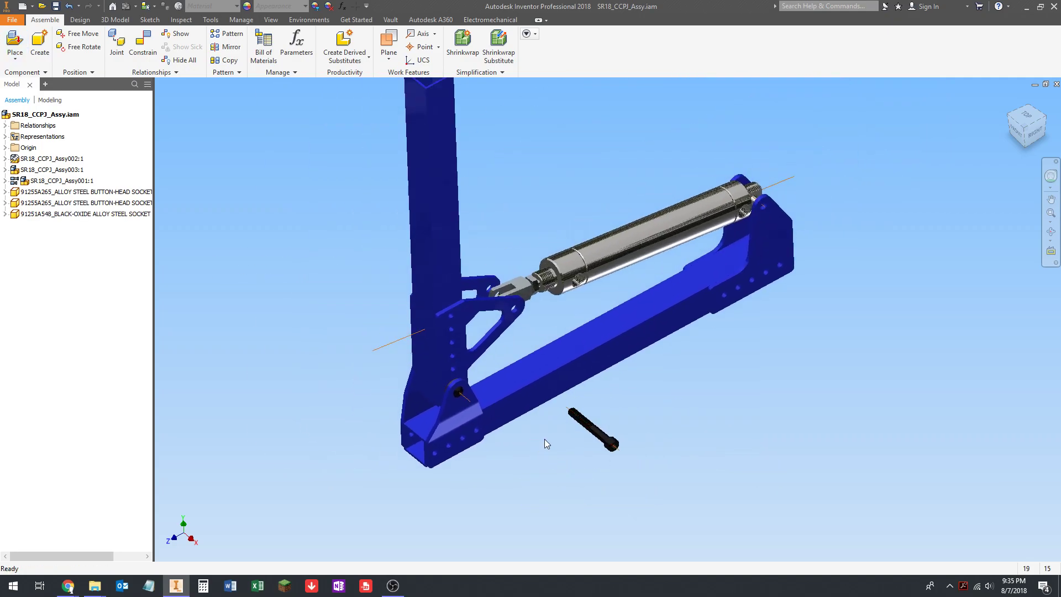
- Apply an Insert constraint with 0.000 in offset between the socket head screw's underhead edge and the outer cylinder-mounting hole of the upright's triangular bracket
{"action": "key", "text": "c"}
{"action": "scroll", "coordinate": [613, 450], "scroll_direction": "up", "scroll_amount": 8}
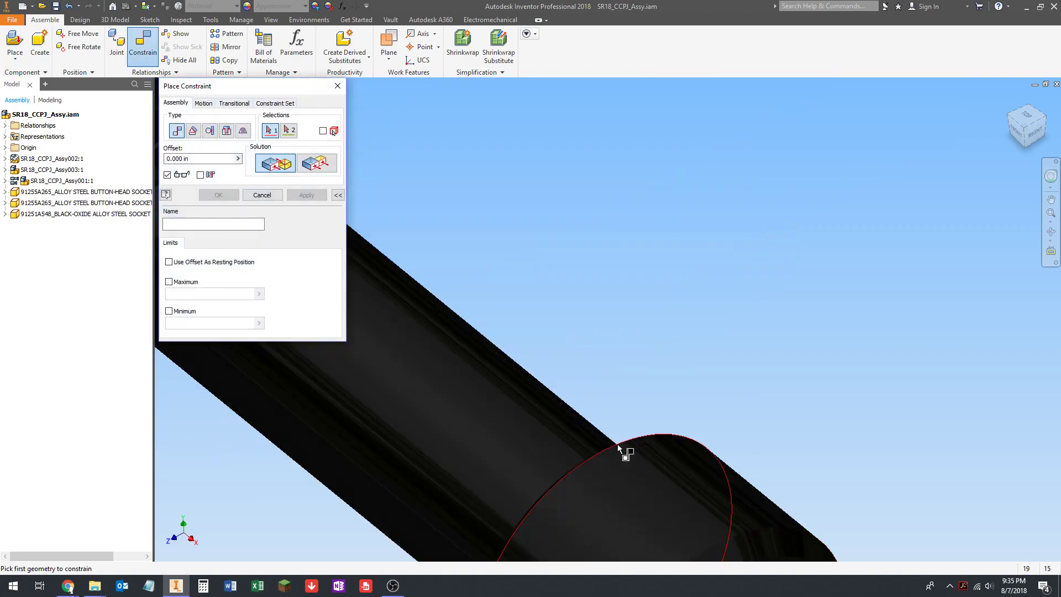
{"action": "scroll", "coordinate": [536, 381], "scroll_direction": "down", "scroll_amount": 6}
{"action": "left_click", "coordinate": [226, 131]}
{"action": "middle_click_drag", "start_coordinate": [492, 334], "coordinate": [656, 293], "text": "shift"}
{"action": "scroll", "coordinate": [652, 287], "scroll_direction": "up", "scroll_amount": 5}
{"action": "scroll", "coordinate": [649, 282], "scroll_direction": "up", "scroll_amount": 5}
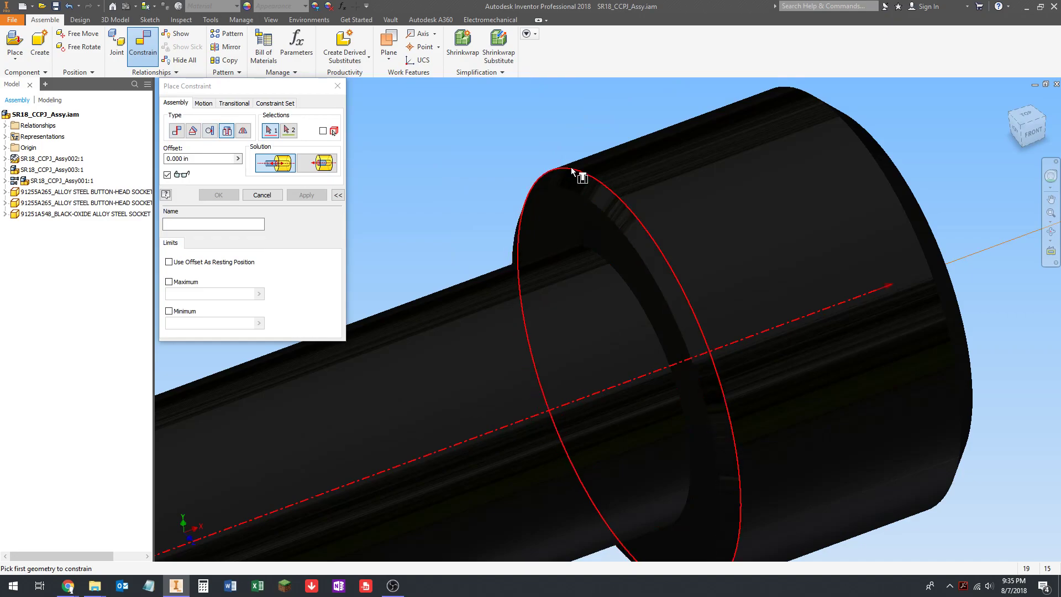
{"action": "scroll", "coordinate": [561, 218], "scroll_direction": "down", "scroll_amount": 5}
{"action": "scroll", "coordinate": [826, 293], "scroll_direction": "up", "scroll_amount": 5}
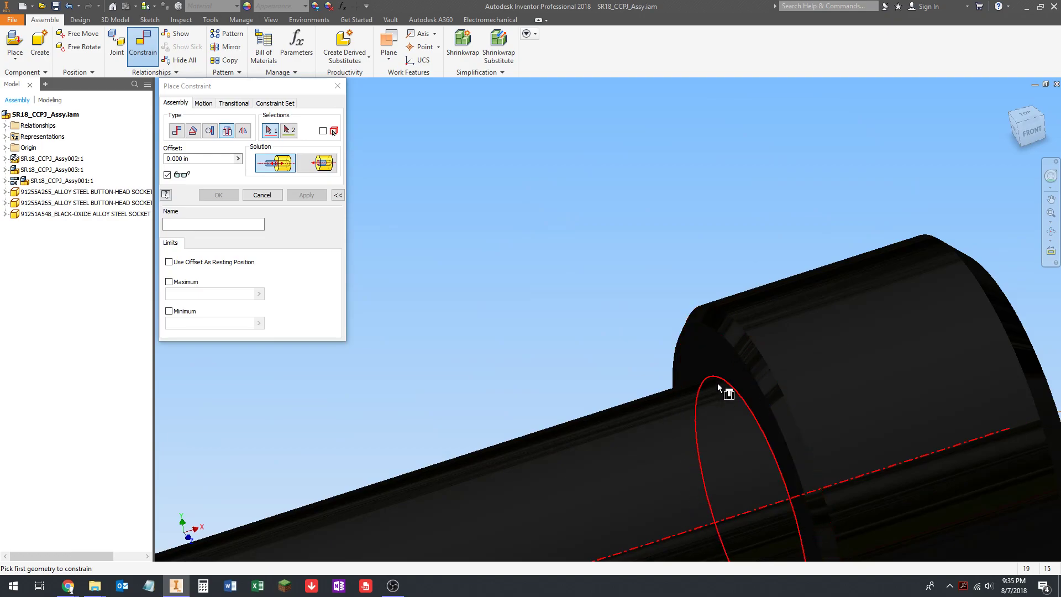
{"action": "left_click", "coordinate": [723, 337]}
{"action": "scroll", "coordinate": [727, 342], "scroll_direction": "down", "scroll_amount": 5}
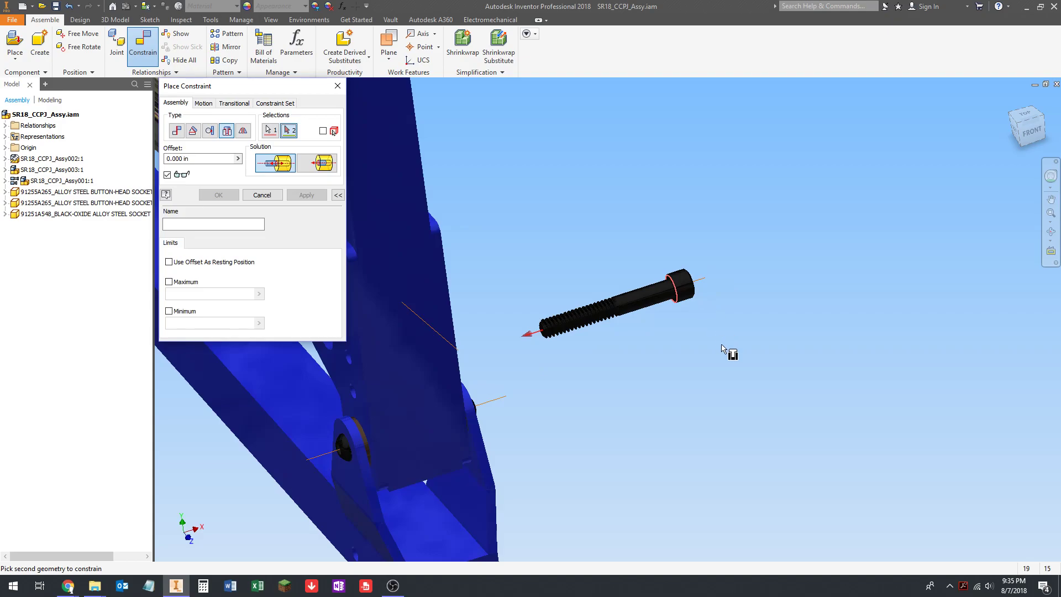
{"action": "scroll", "coordinate": [581, 313], "scroll_direction": "up", "scroll_amount": 5}
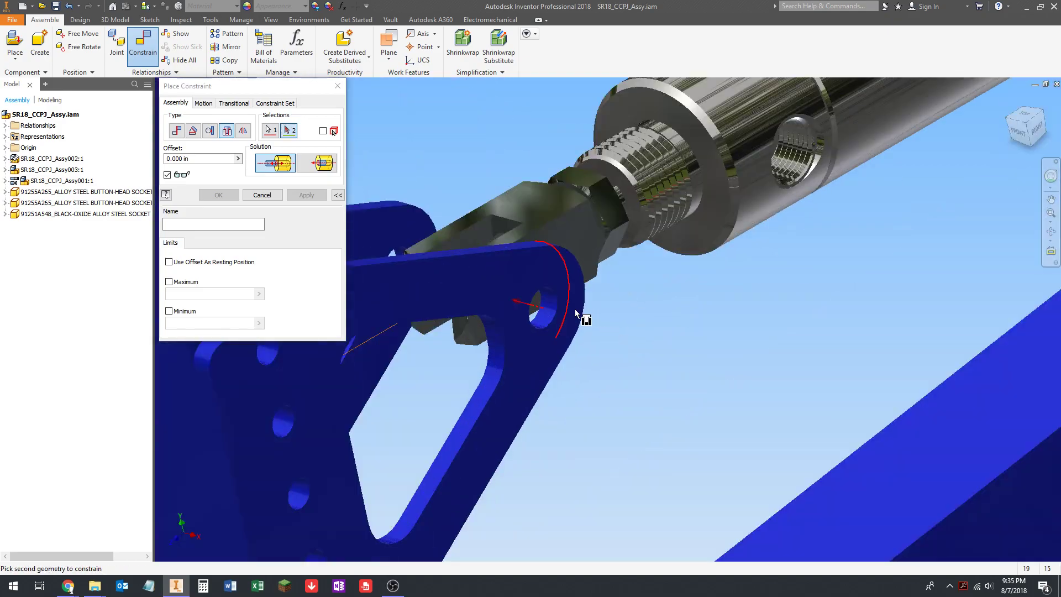
{"action": "left_click", "coordinate": [557, 309]}
{"action": "left_click", "coordinate": [316, 196]}
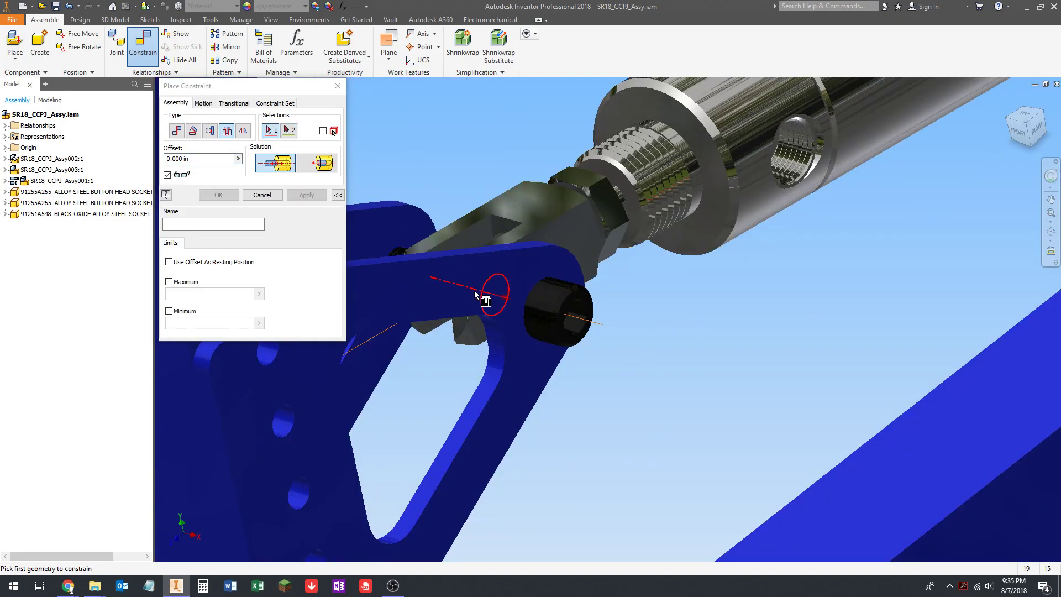
- Examine how the socket head screw passes through the cylinder clevis and both triangular brackets, then end the constraint command
{"action": "scroll", "coordinate": [525, 294], "scroll_direction": "down", "scroll_amount": 6}
{"action": "middle_click_drag", "start_coordinate": [580, 296], "coordinate": [514, 354], "text": "shift"}
{"action": "scroll", "coordinate": [455, 151], "scroll_direction": "up", "scroll_amount": 5}
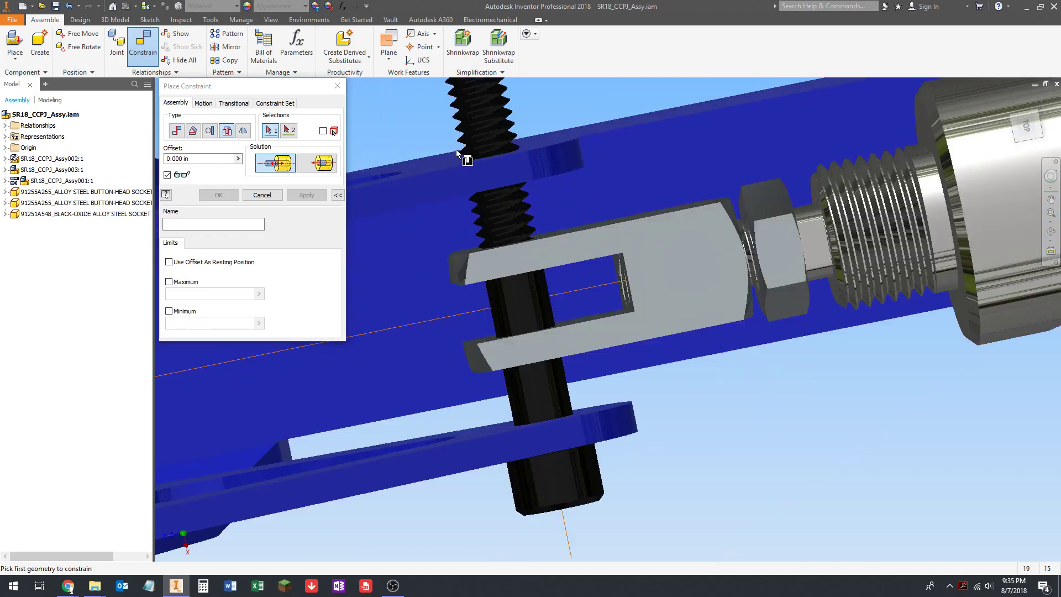
{"action": "scroll", "coordinate": [486, 232], "scroll_direction": "down", "scroll_amount": 8}
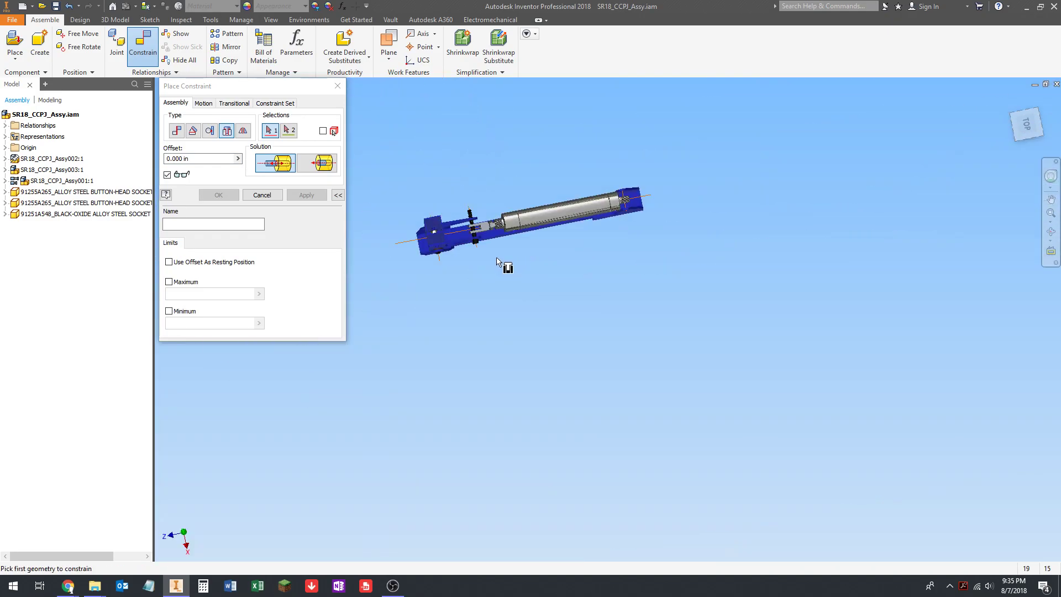
{"action": "scroll", "coordinate": [506, 263], "scroll_direction": "up", "scroll_amount": 10}
{"action": "scroll", "coordinate": [487, 316], "scroll_direction": "down", "scroll_amount": 6}
{"action": "middle_click_drag", "start_coordinate": [488, 316], "coordinate": [487, 347], "text": "shift"}
{"action": "scroll", "coordinate": [480, 295], "scroll_direction": "up", "scroll_amount": 8}
{"action": "scroll", "coordinate": [433, 275], "scroll_direction": "down", "scroll_amount": 4}
{"action": "scroll", "coordinate": [433, 276], "scroll_direction": "down", "scroll_amount": 7}
{"action": "middle_click_drag", "start_coordinate": [482, 309], "coordinate": [488, 260], "text": "shift"}
{"action": "scroll", "coordinate": [438, 374], "scroll_direction": "up", "scroll_amount": 8}
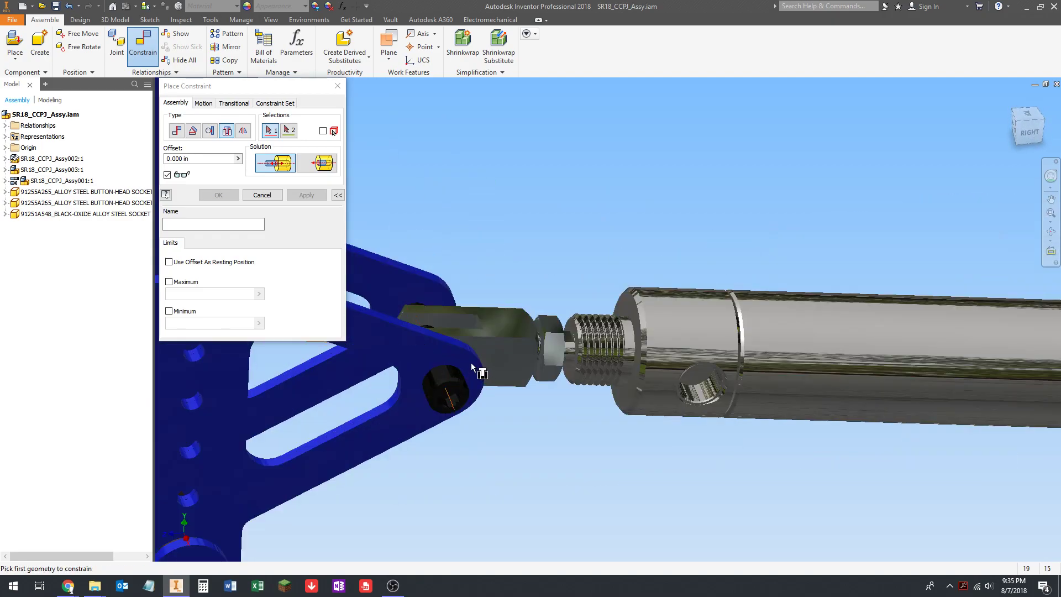
{"action": "scroll", "coordinate": [474, 376], "scroll_direction": "down", "scroll_amount": 7}
{"action": "key", "text": "Escape"}
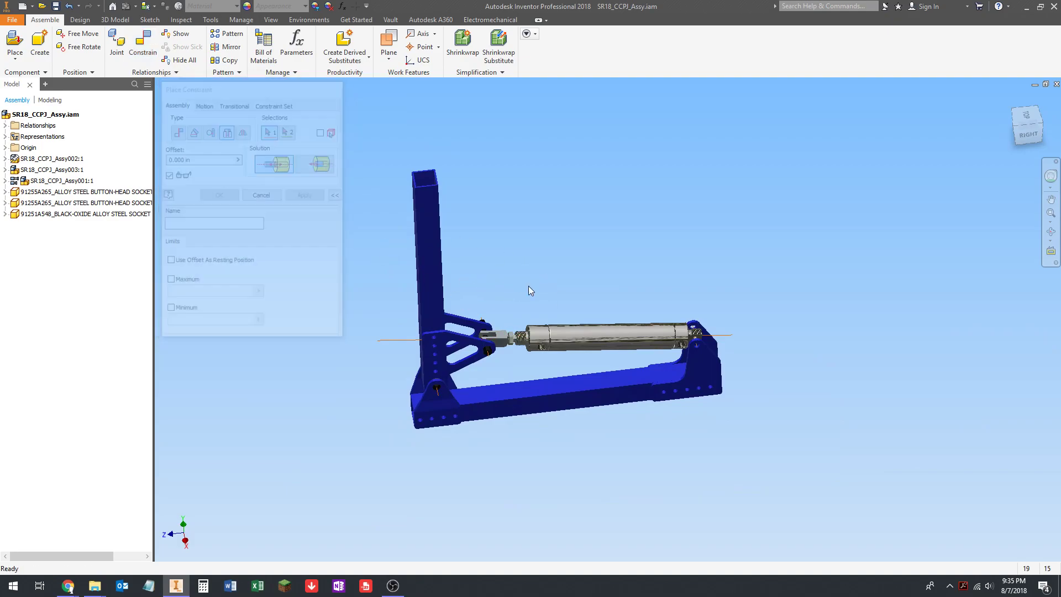
{"action": "key", "text": "p"}
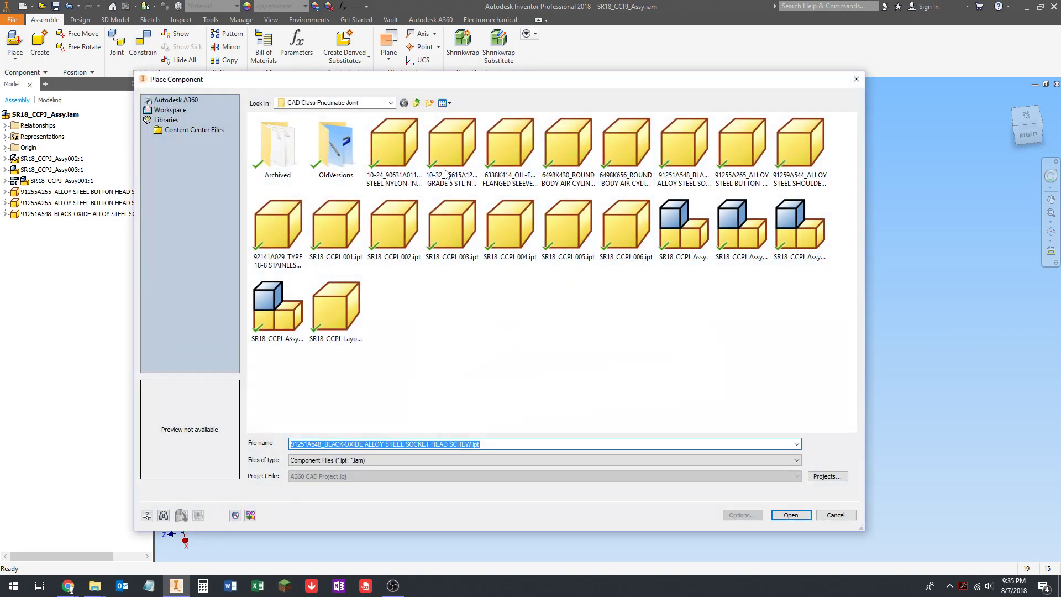
{"action": "left_click", "coordinate": [401, 147]}
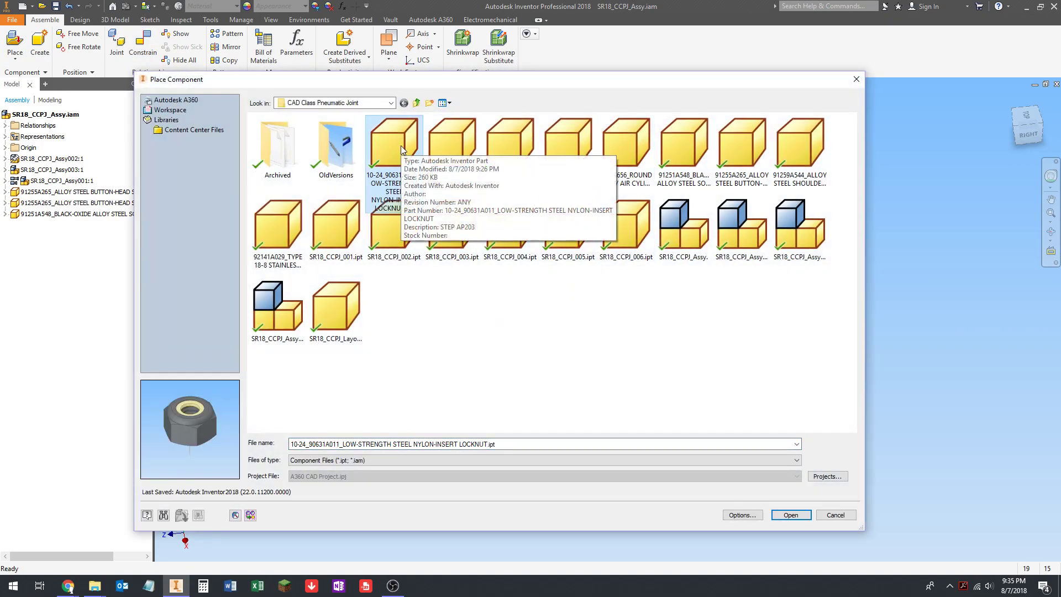
{"action": "key", "text": "Right"}
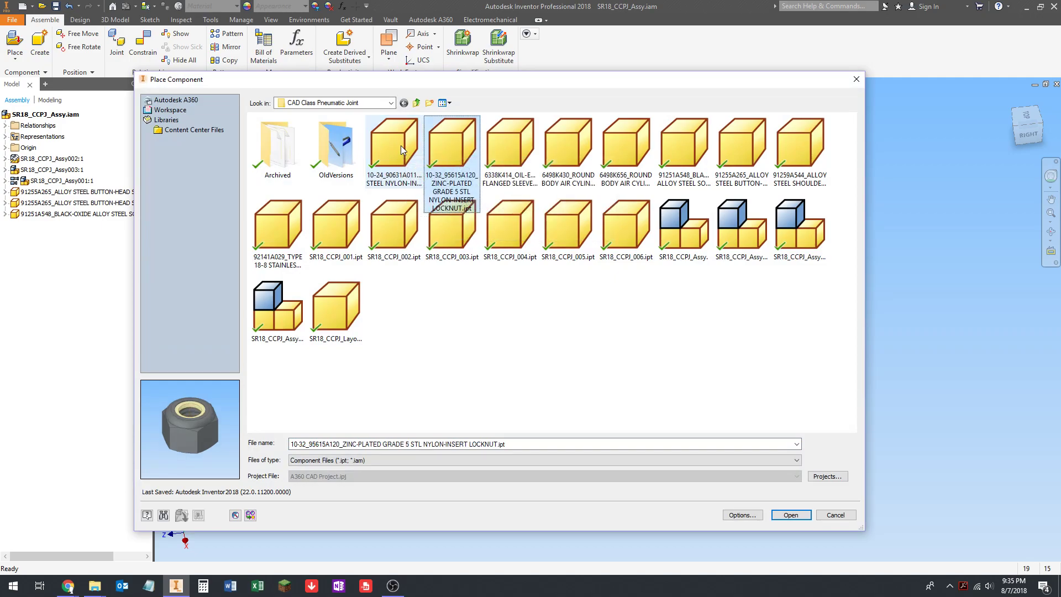
{"action": "left_click", "coordinate": [789, 514]}
{"action": "scroll", "coordinate": [544, 310], "scroll_direction": "down", "scroll_amount": 5}
{"action": "key", "text": "Escape"}
{"action": "scroll", "coordinate": [533, 307], "scroll_direction": "up", "scroll_amount": 3}
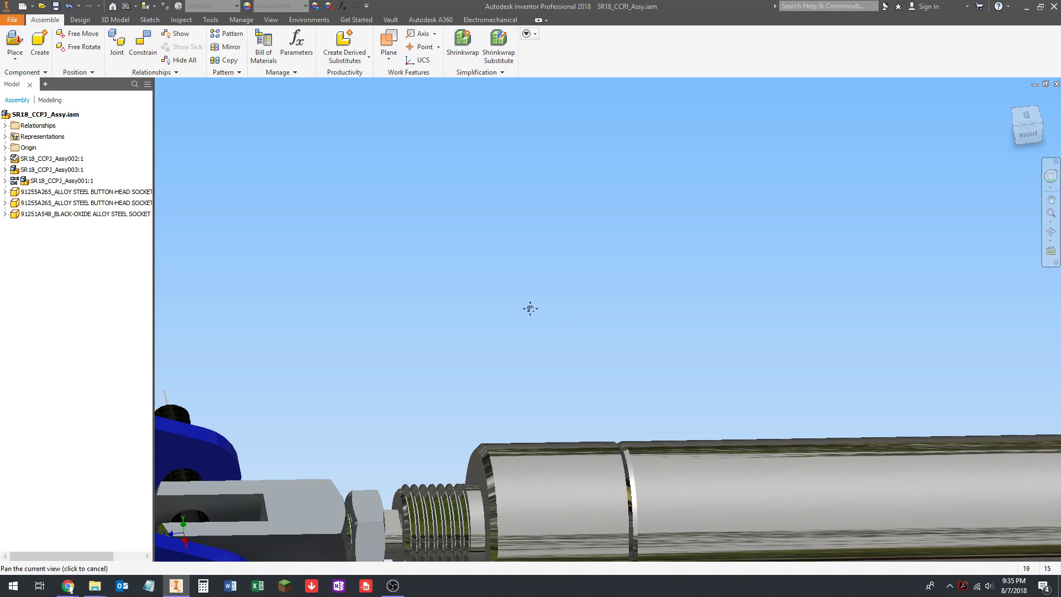
{"action": "scroll", "coordinate": [536, 324], "scroll_direction": "up", "scroll_amount": 4}
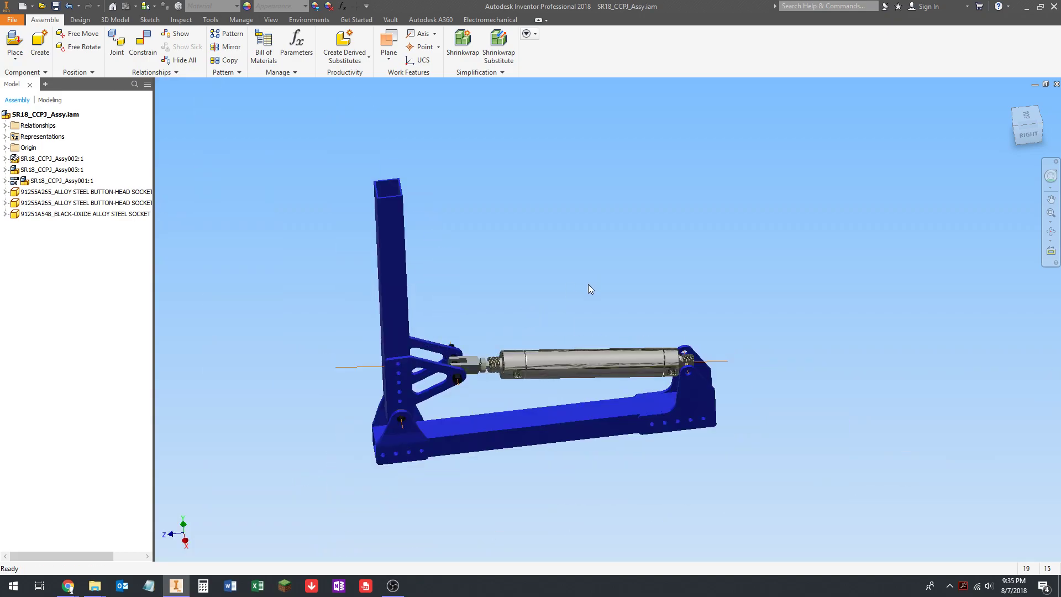
{"action": "left_click", "coordinate": [425, 439]}
{"action": "scroll", "coordinate": [408, 431], "scroll_direction": "down", "scroll_amount": 5}
{"action": "scroll", "coordinate": [333, 333], "scroll_direction": "up", "scroll_amount": 6}
{"action": "middle_click_drag", "start_coordinate": [427, 297], "coordinate": [446, 339]}
{"action": "scroll", "coordinate": [370, 376], "scroll_direction": "down", "scroll_amount": 4}
{"action": "middle_click_drag", "start_coordinate": [370, 376], "coordinate": [446, 421]}
{"action": "scroll", "coordinate": [426, 369], "scroll_direction": "up", "scroll_amount": 1}
{"action": "scroll", "coordinate": [441, 452], "scroll_direction": "up", "scroll_amount": 1}
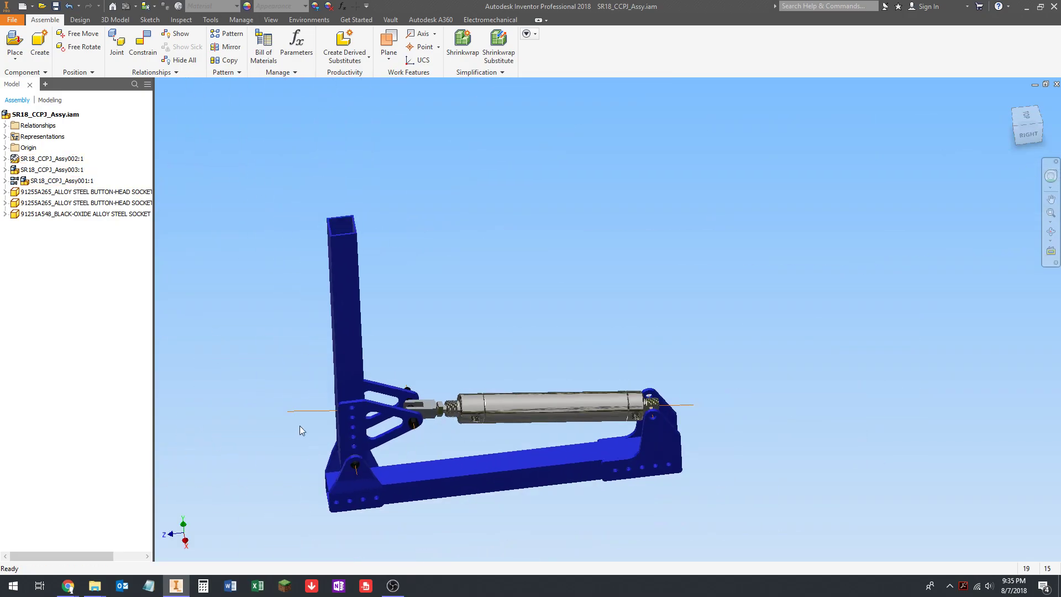
- Switch to Chrome, search McMaster-Carr for nylock nuts with 1/4"-20 thread size and open the product detail of Grade 5 locknut 95615A120
{"action": "mouse_move", "coordinate": [68, 584]}
{"action": "left_click", "coordinate": [53, 539]}
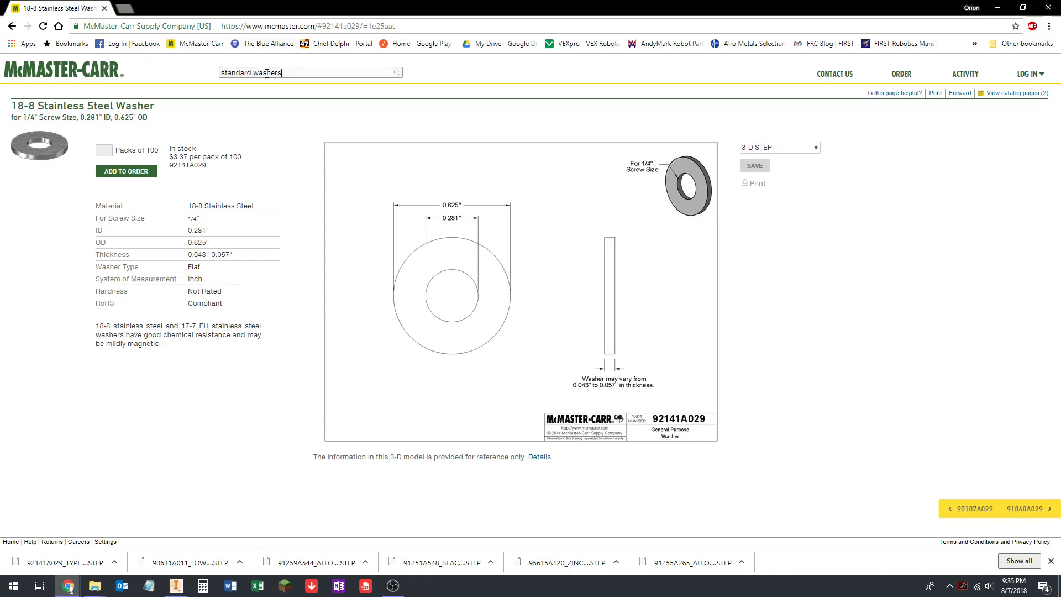
{"action": "type", "text": "nylock"}
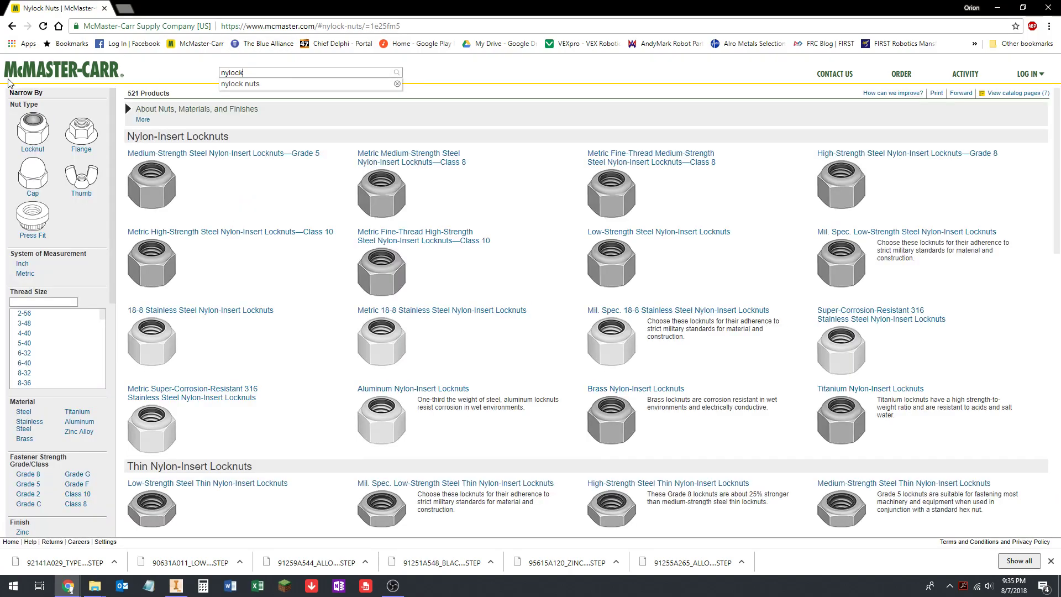
{"action": "left_click", "coordinate": [237, 83]}
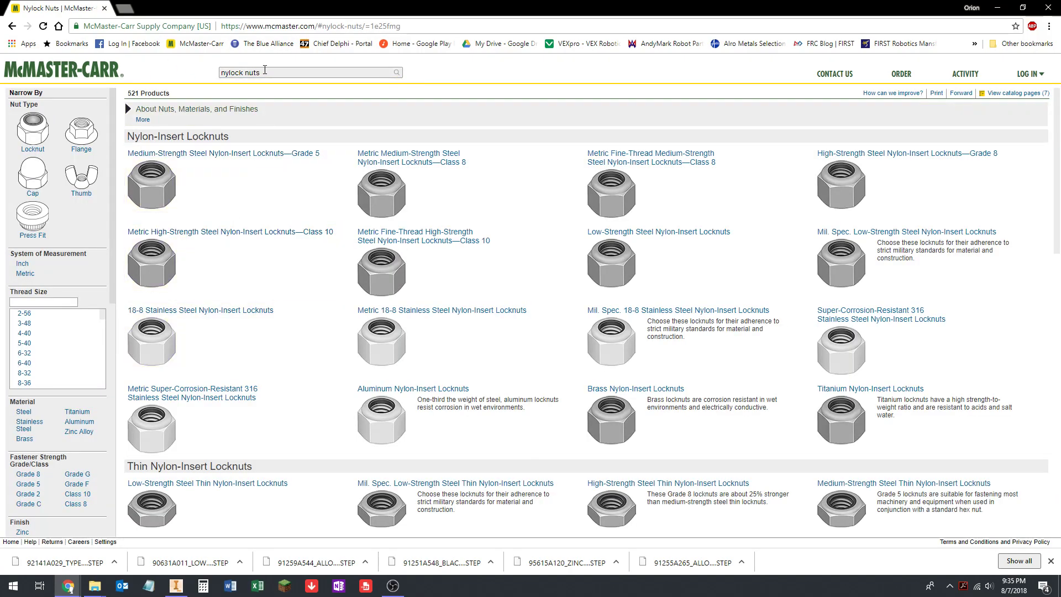
{"action": "scroll", "coordinate": [41, 343], "scroll_direction": "down", "scroll_amount": 2}
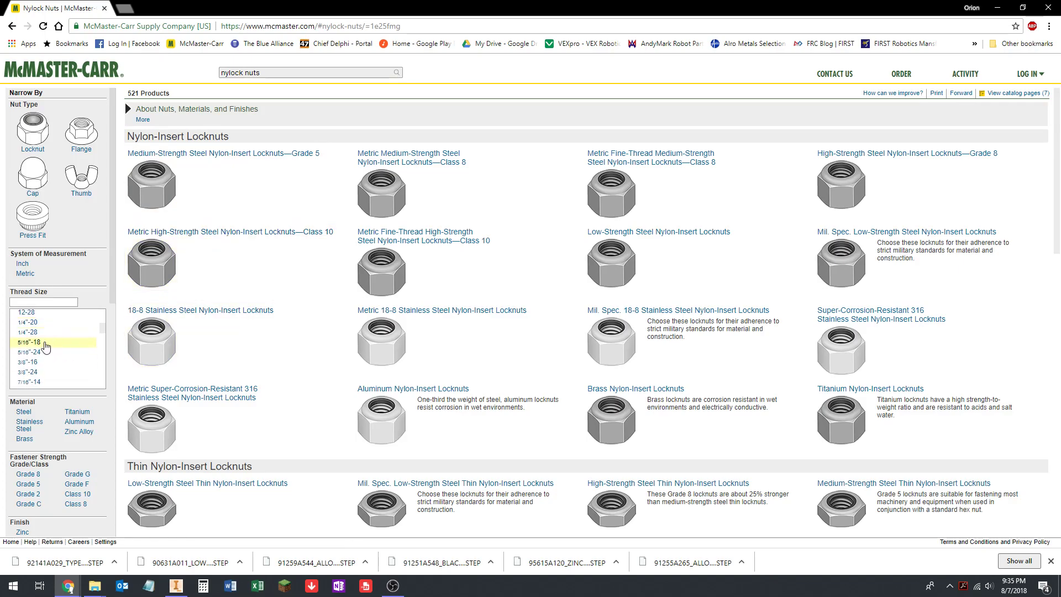
{"action": "left_click", "coordinate": [31, 322]}
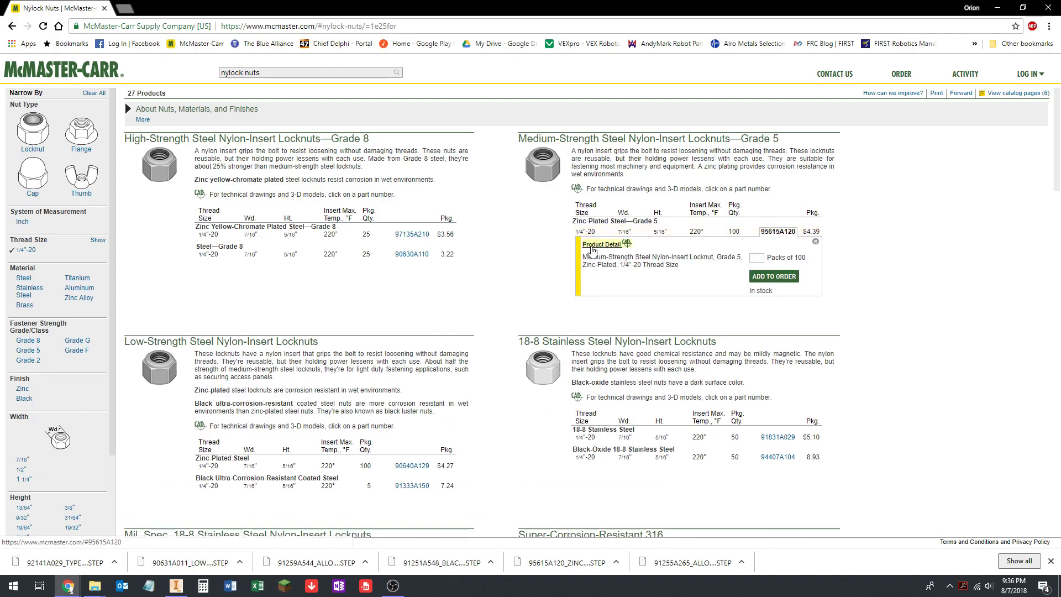
{"action": "left_click", "coordinate": [779, 228]}
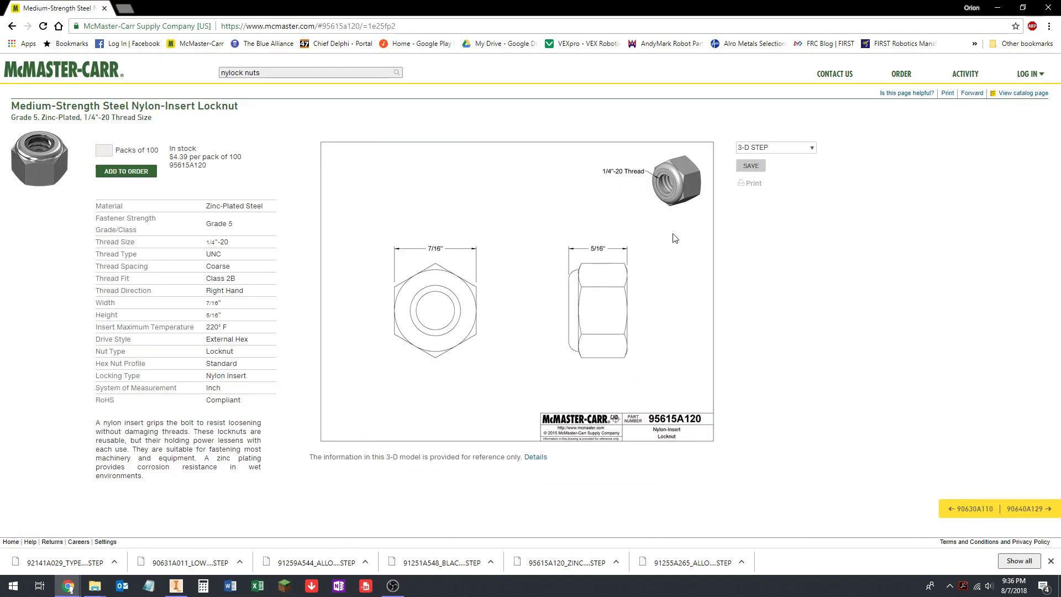
- Download the 3-D STEP model of locknut 95615A120 and cut the downloaded file from the Downloads folder
{"action": "right_click", "coordinate": [52, 562]}
{"action": "left_click", "coordinate": [71, 536]}
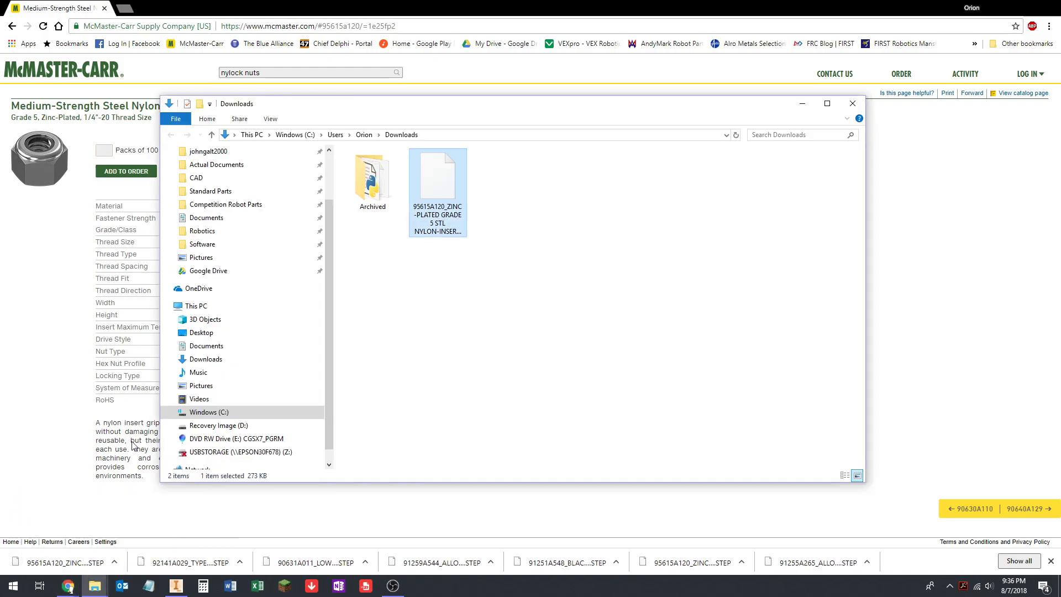
{"action": "right_click", "coordinate": [416, 188]}
{"action": "left_click", "coordinate": [474, 304]}
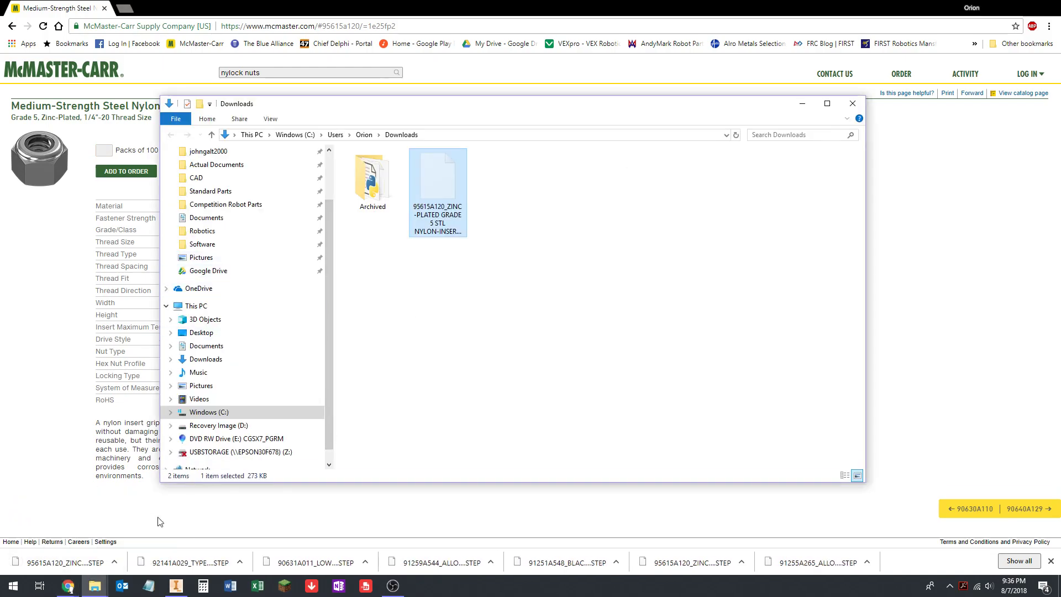
- Paste the cut locknut STEP file into the CAD Class Pneumatic Joint project folder
{"action": "left_click", "coordinate": [94, 589]}
{"action": "left_click", "coordinate": [228, 500]}
{"action": "left_click", "coordinate": [180, 514]}
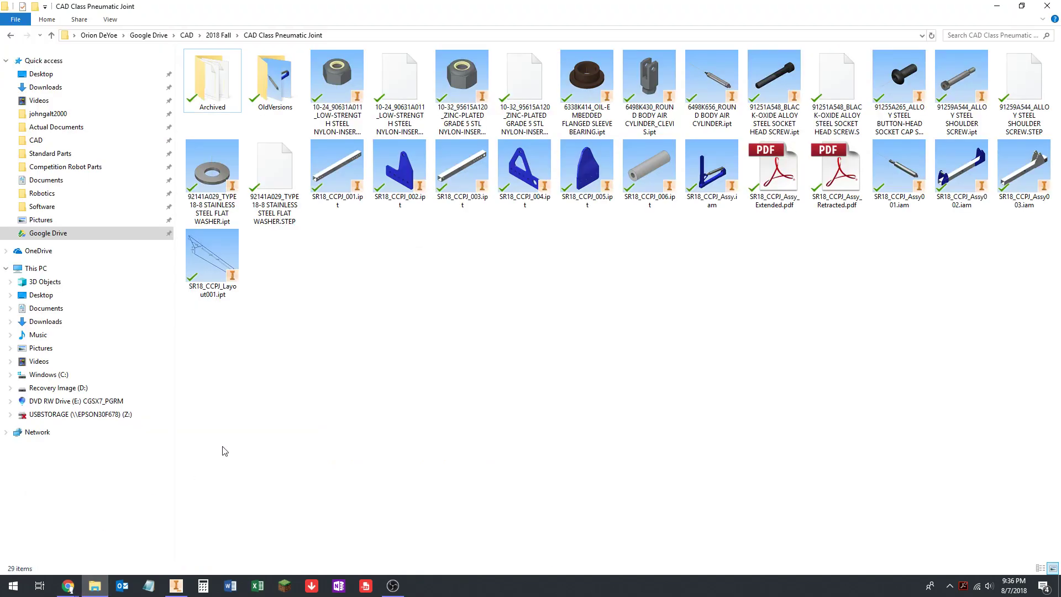
{"action": "right_click", "coordinate": [374, 341]}
{"action": "left_click", "coordinate": [400, 418]}
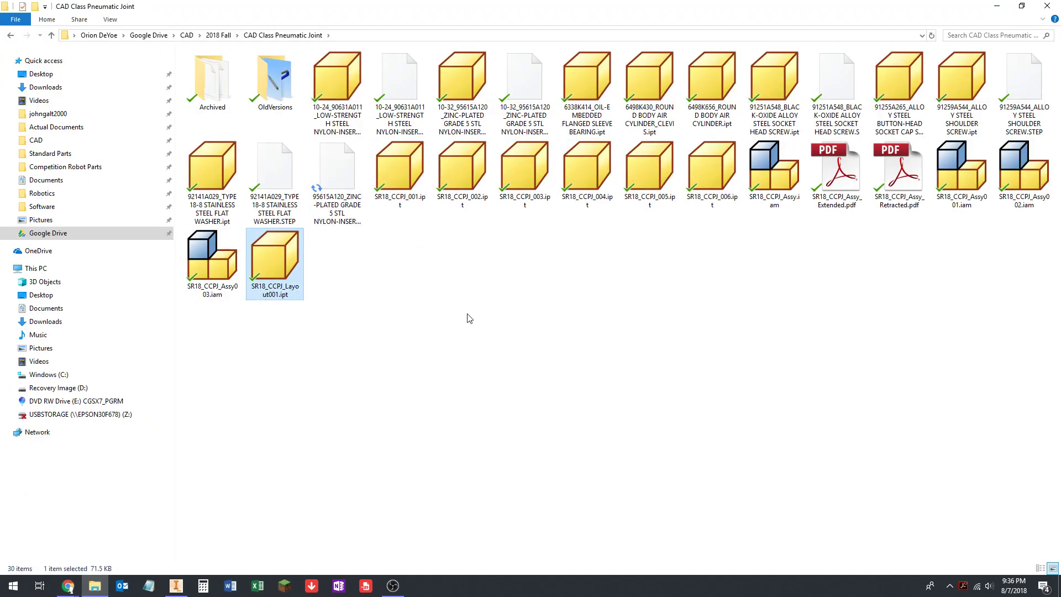
{"action": "left_click", "coordinate": [469, 319]}
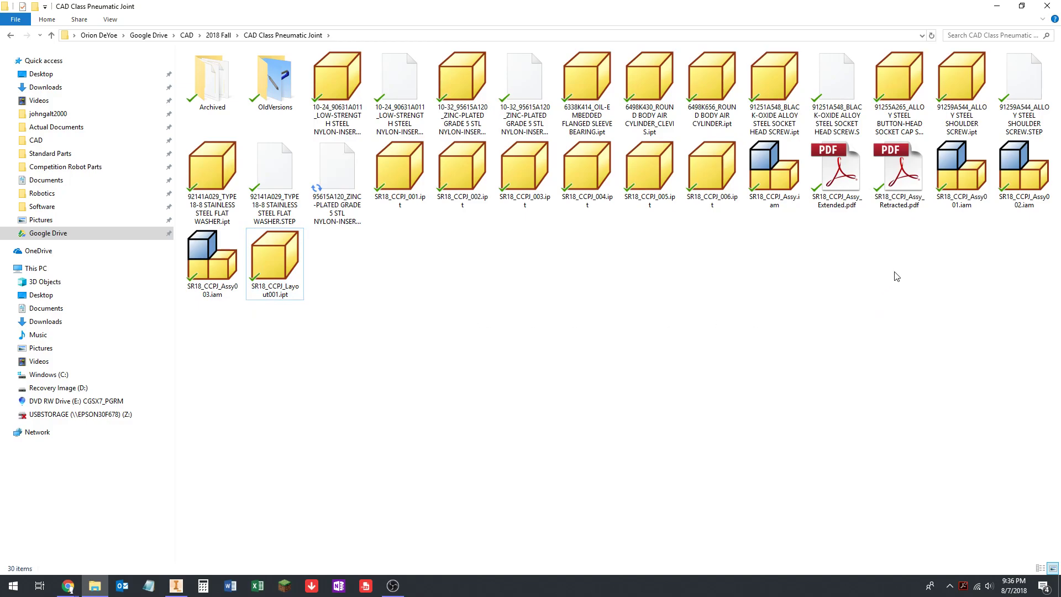
- Rename the pasted STEP file as .25-20_95615A120_ZINC-PLATED GRADE 5 STL NYLON-INSERT LOCKNUT.STEP
{"action": "left_click", "coordinate": [339, 162]}
{"action": "left_click", "coordinate": [336, 202]}
{"action": "type", "text": ".25-20_95615A120_ZINC-PLATED GRADE 5 STL NYLON-INSERT LOCKNUT.STEP"}
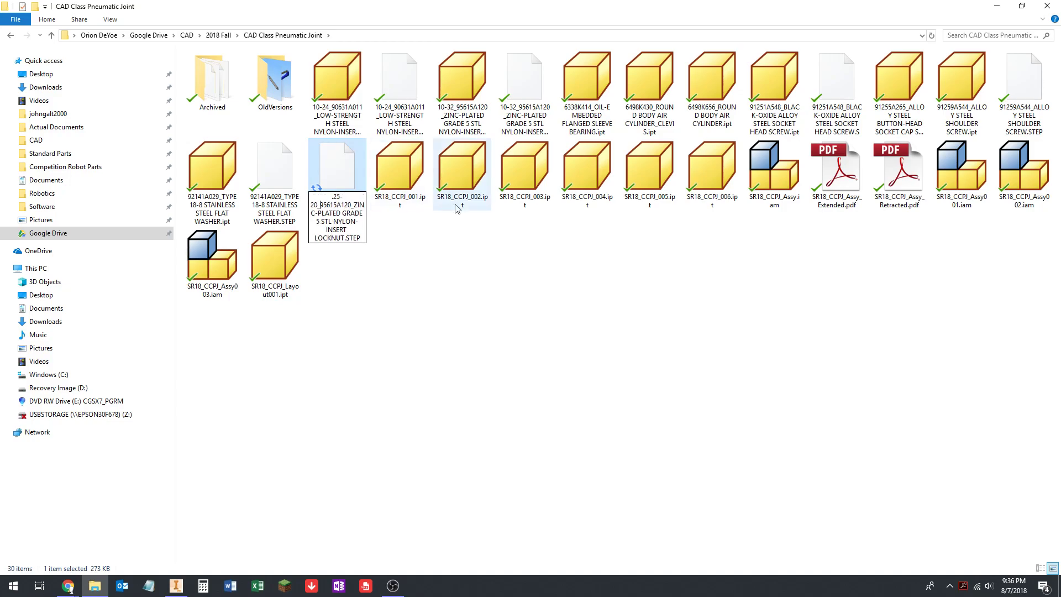
{"action": "key", "text": "Return"}
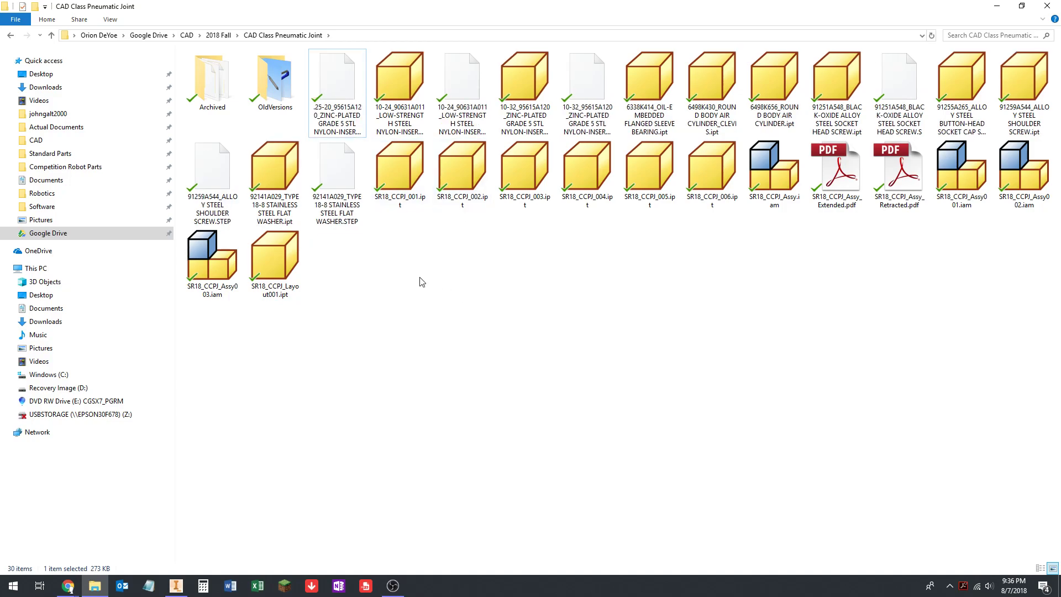
{"action": "left_click", "coordinate": [362, 384]}
- Switch to Inventor and import the .25-20_95615A120 locknut STEP file as a part
{"action": "left_click", "coordinate": [178, 582]}
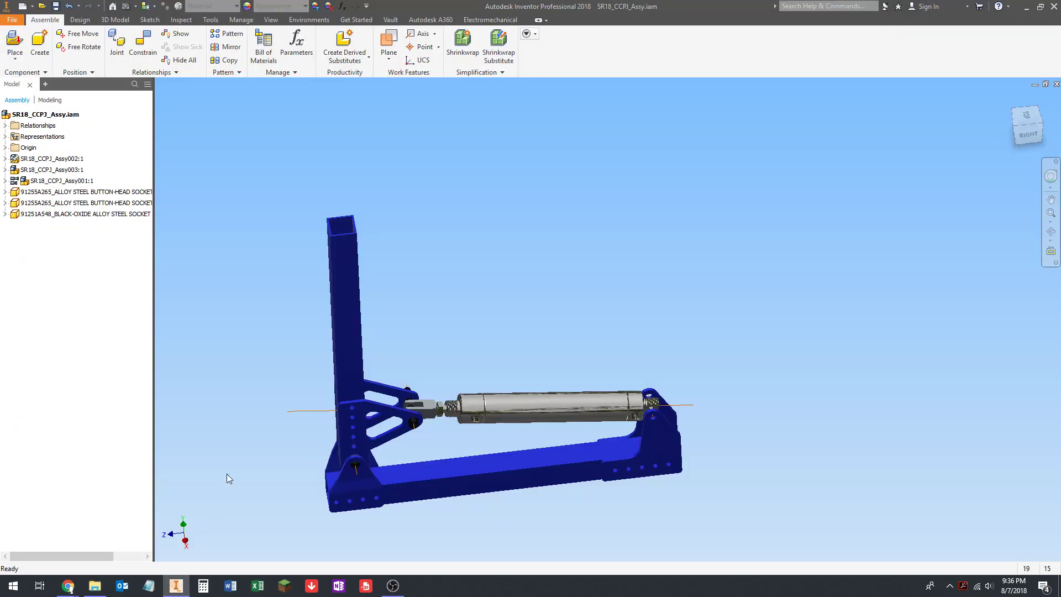
{"action": "left_click", "coordinate": [42, 6]}
{"action": "left_click", "coordinate": [396, 154]}
{"action": "left_click", "coordinate": [790, 513]}
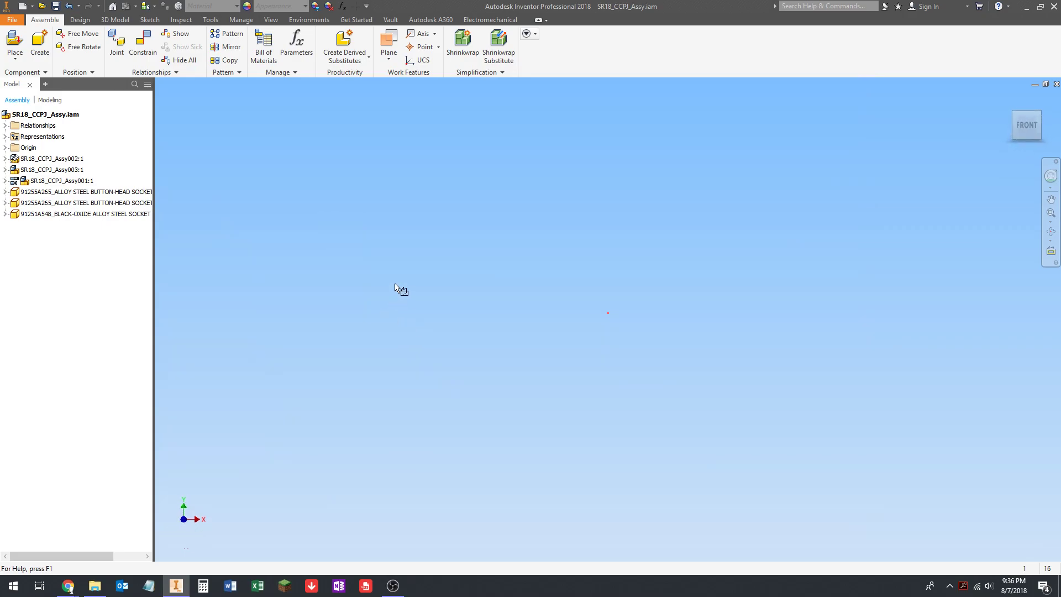
{"action": "left_click", "coordinate": [318, 431]}
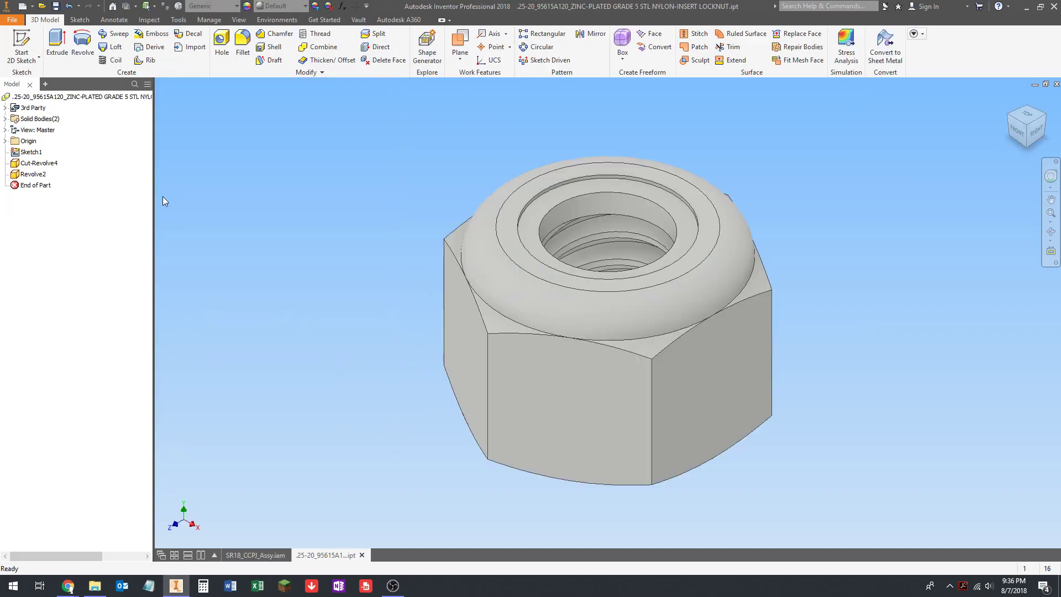
- Delete Sketch1 from the imported locknut and set the part's material to Steel
{"action": "right_click", "coordinate": [32, 151]}
{"action": "left_click", "coordinate": [72, 202]}
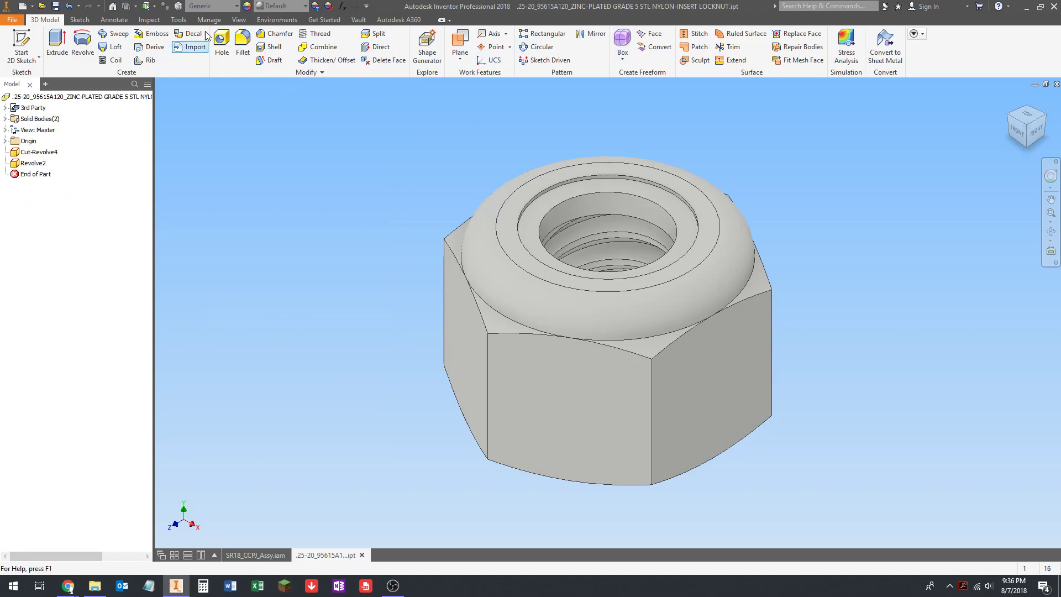
{"action": "left_click", "coordinate": [213, 6]}
{"action": "scroll", "coordinate": [210, 249], "scroll_direction": "down", "scroll_amount": 10}
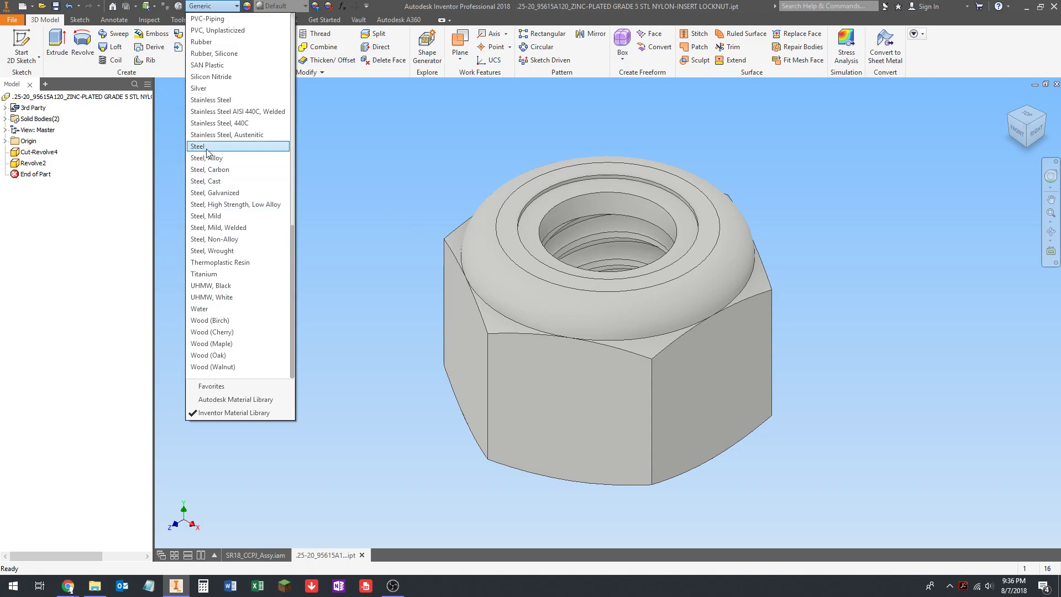
{"action": "left_click", "coordinate": [205, 146]}
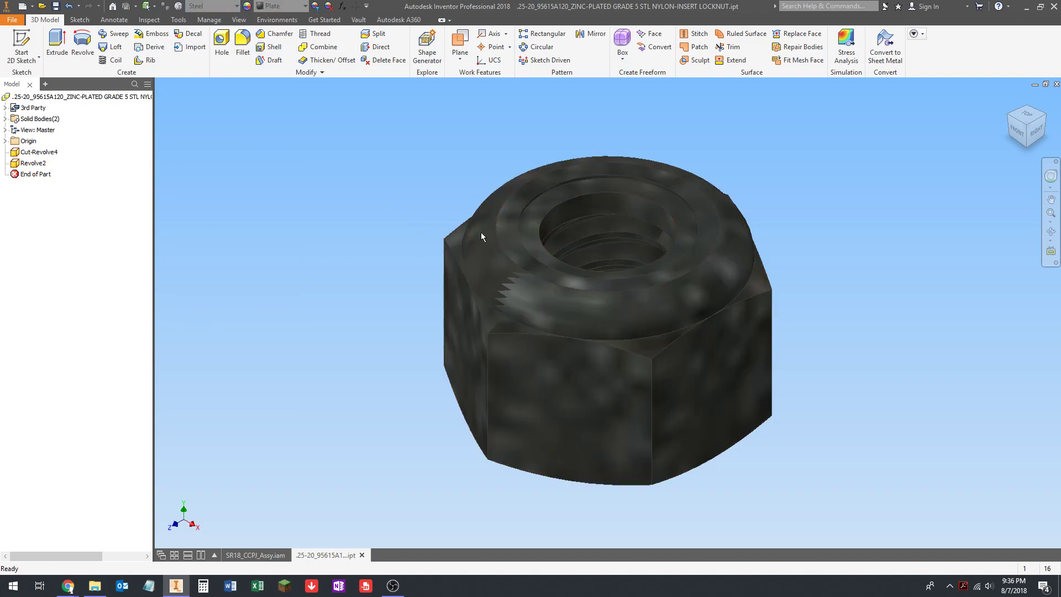
- Apply the Zinc appearance to the locknut and give its insert ring, Solid2, a pale yellow appearance
{"action": "left_click", "coordinate": [282, 6]}
{"action": "scroll", "coordinate": [282, 344], "scroll_direction": "down", "scroll_amount": 15}
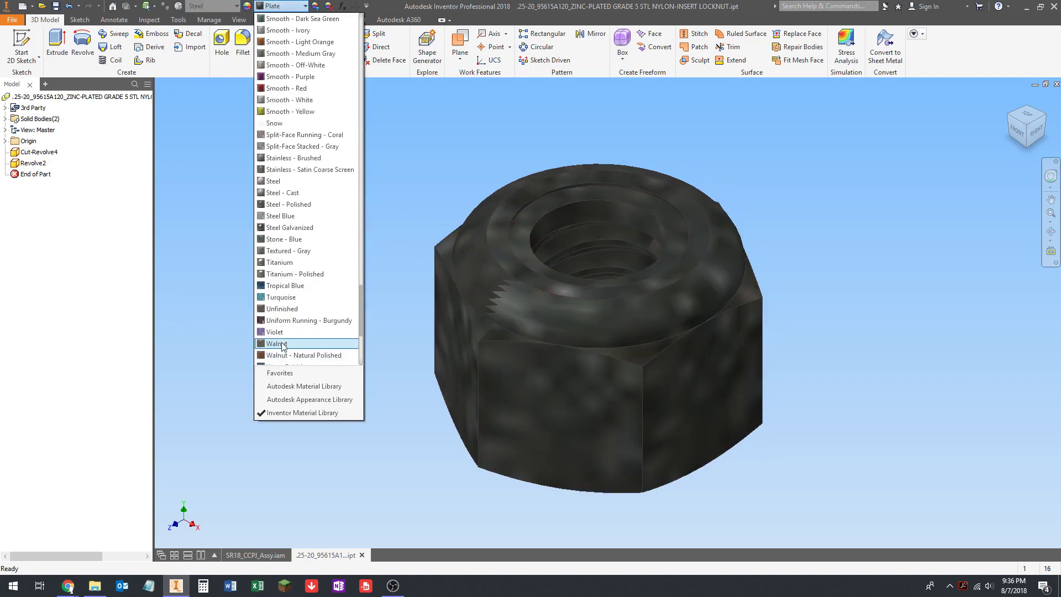
{"action": "scroll", "coordinate": [283, 351], "scroll_direction": "down", "scroll_amount": 1}
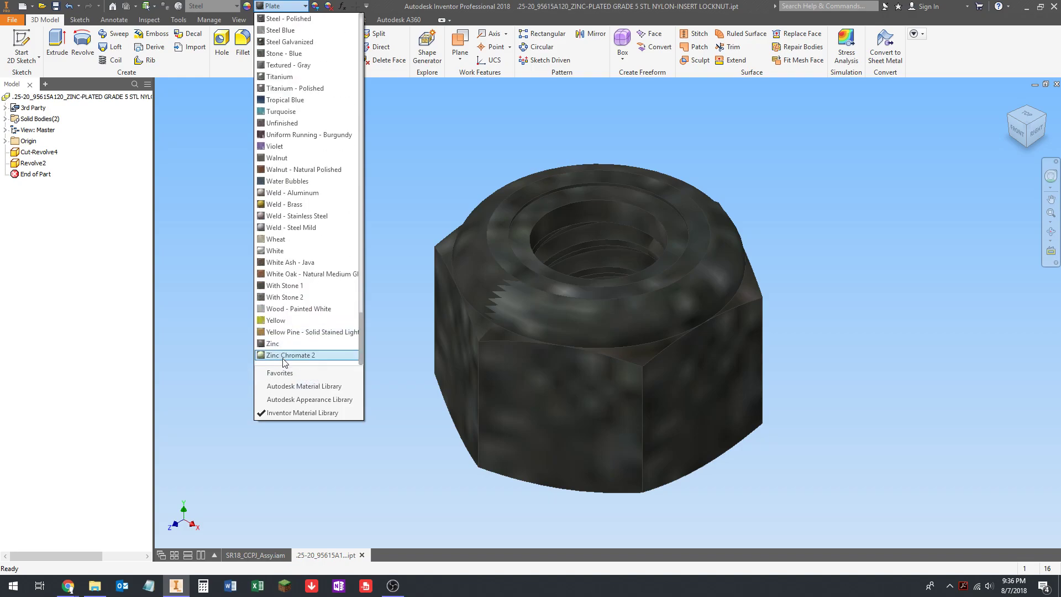
{"action": "left_click", "coordinate": [282, 362]}
{"action": "left_click", "coordinate": [6, 119]}
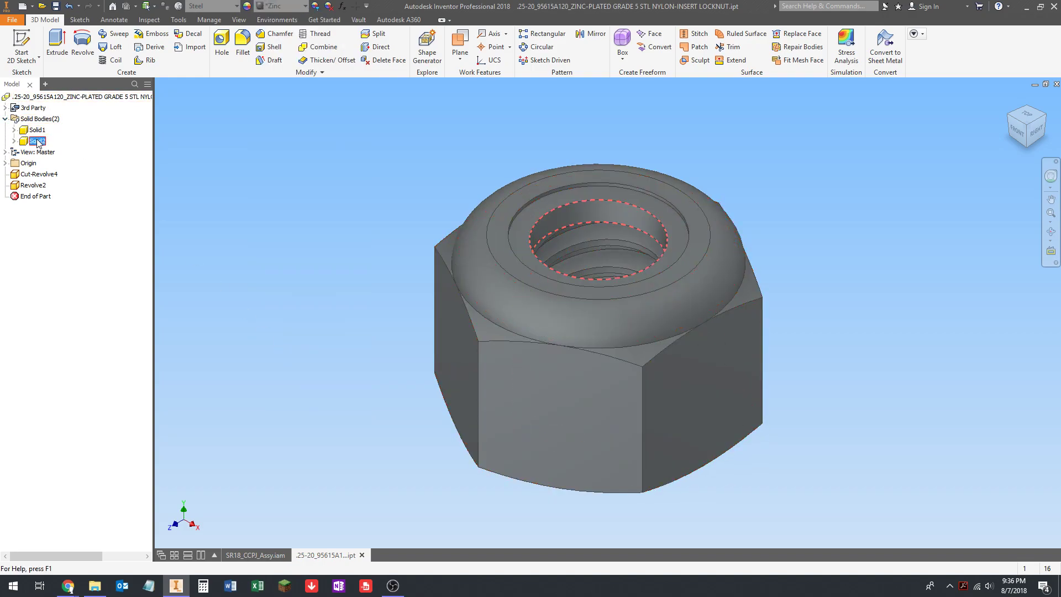
{"action": "left_click", "coordinate": [282, 6]}
{"action": "scroll", "coordinate": [279, 21], "scroll_direction": "up", "scroll_amount": 5}
{"action": "left_click", "coordinate": [283, 53]}
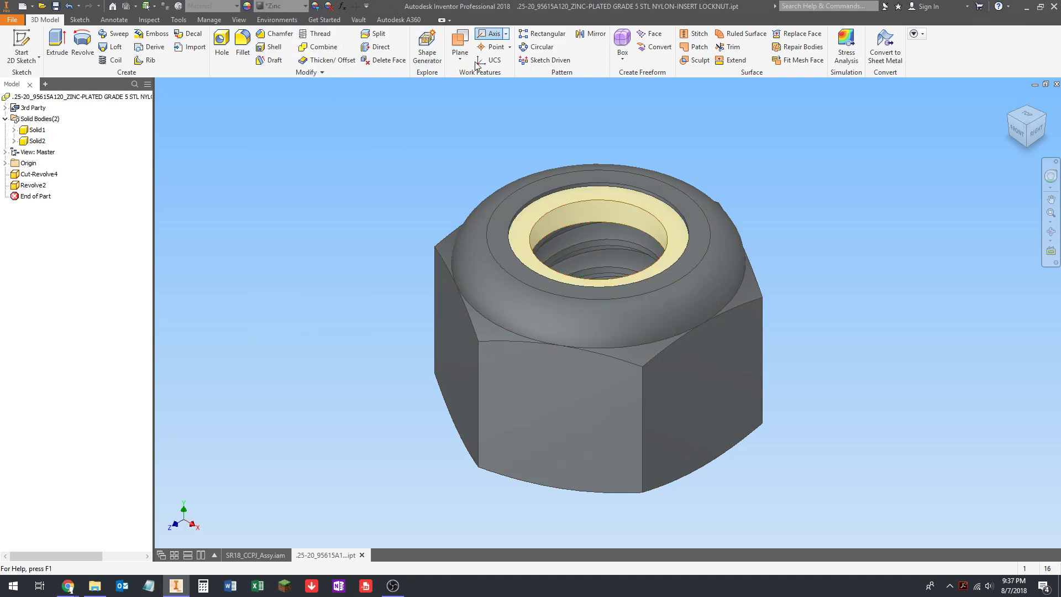
- Create a work axis through the locknut's bore, then save and close the part
{"action": "left_click", "coordinate": [485, 279]}
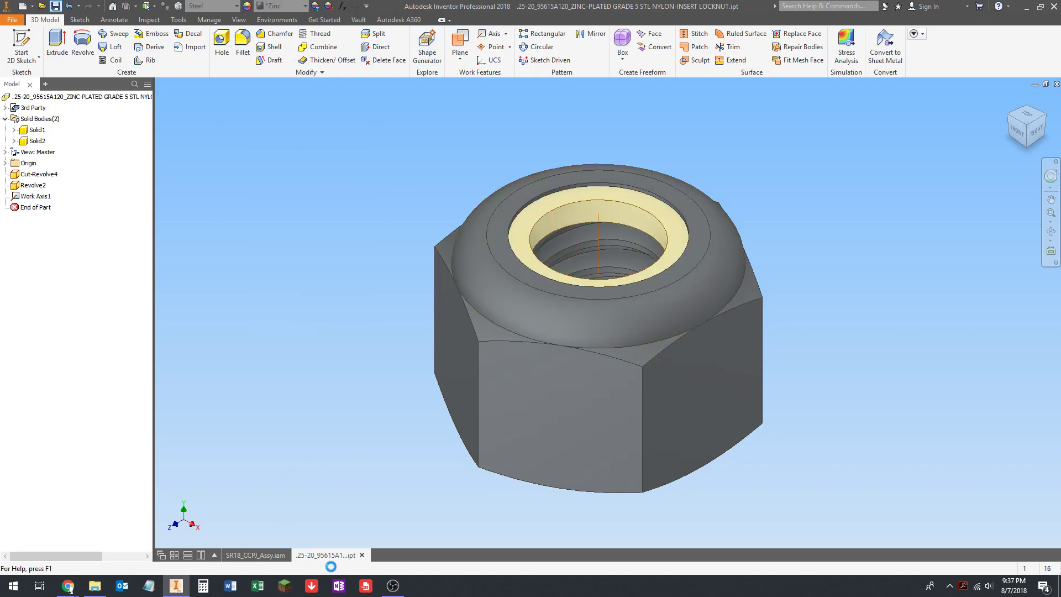
{"action": "left_click", "coordinate": [362, 554]}
- Choose the .25-20_95615A120 locknut part for placement in SR18_CCPJ_Assy, and pause the Google Drive sync
{"action": "key", "text": "p"}
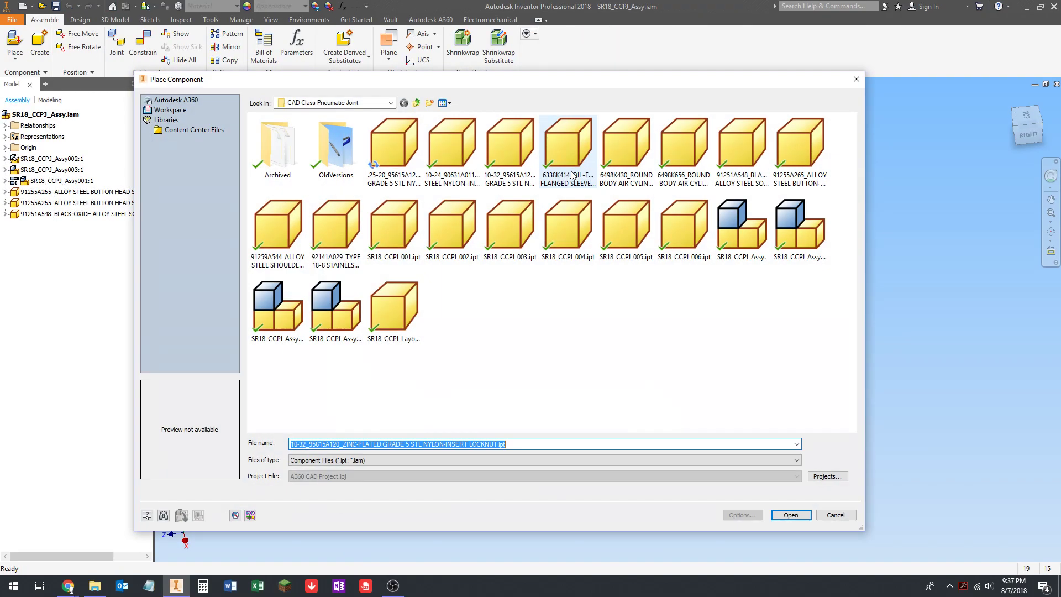
{"action": "left_click", "coordinate": [393, 144]}
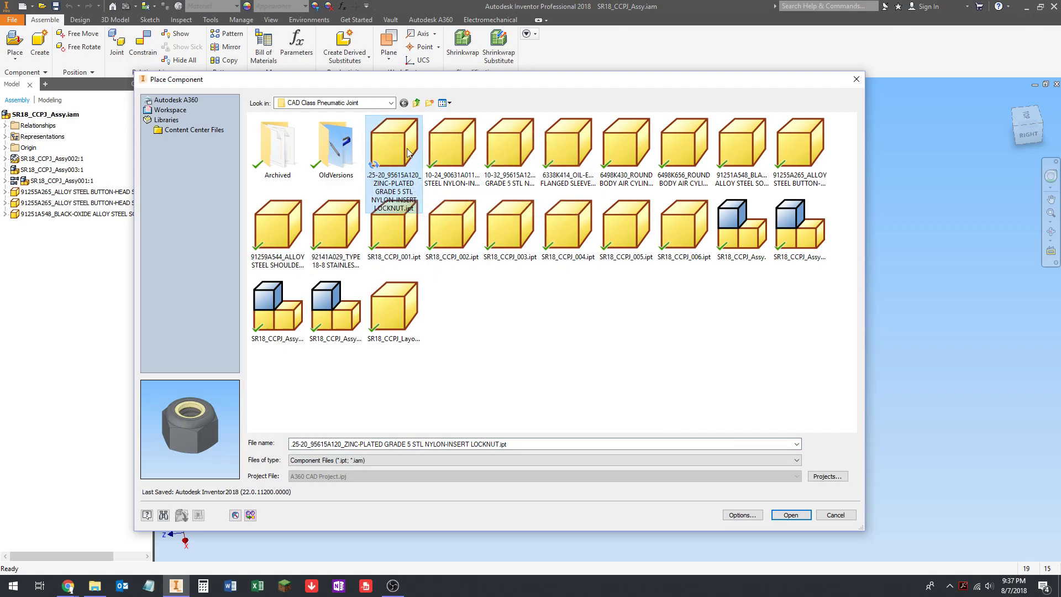
{"action": "left_click", "coordinate": [950, 588]}
{"action": "left_click", "coordinate": [951, 521]}
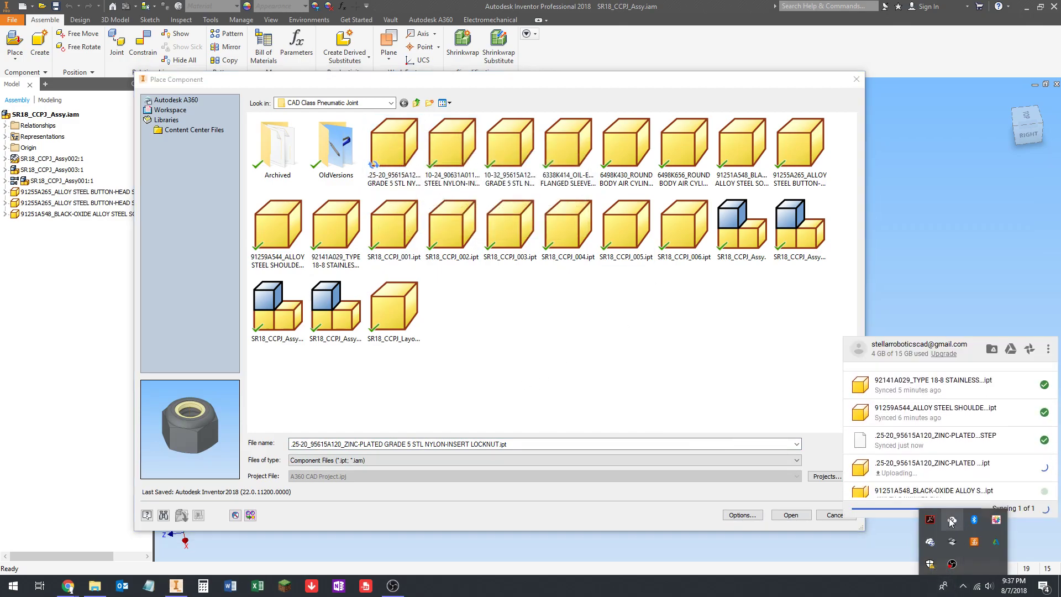
{"action": "left_click", "coordinate": [1048, 349]}
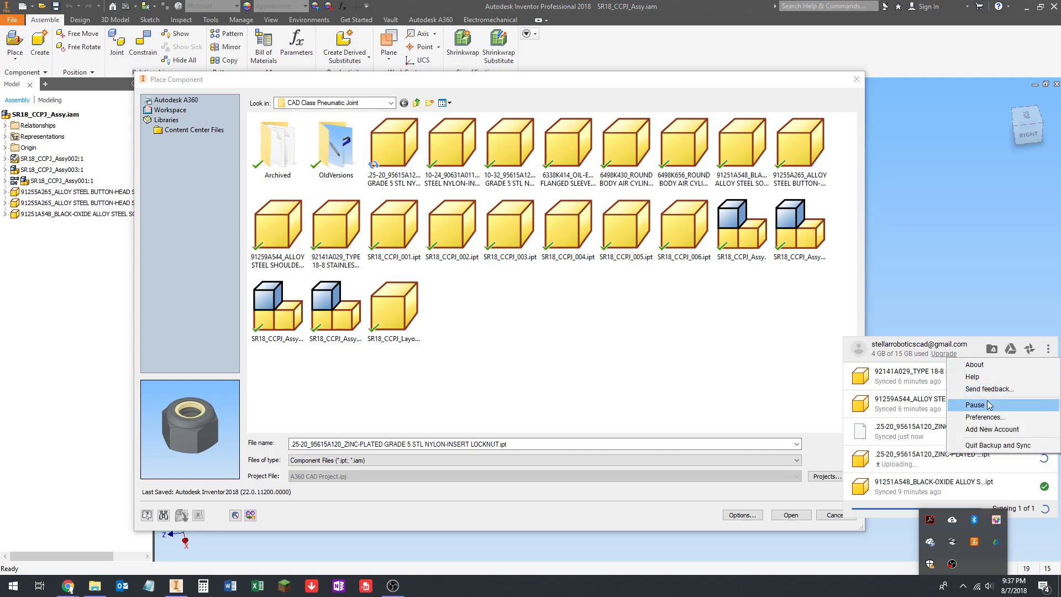
{"action": "left_click", "coordinate": [926, 512]}
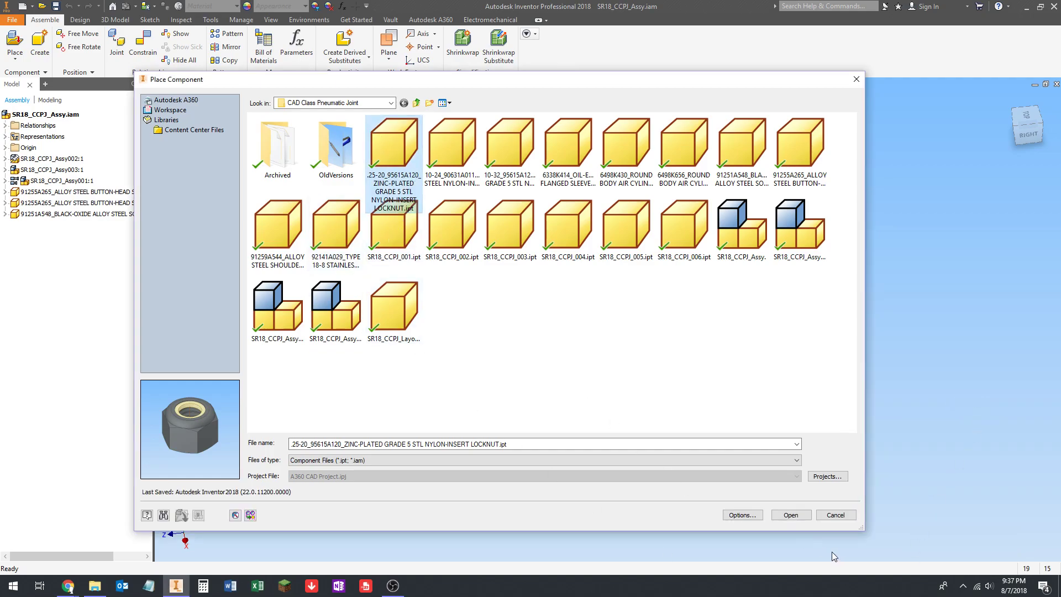
- Place one .25-20 locknut, rotated 90° about Z, in free space near the threaded end of the clevis screw
{"action": "left_click", "coordinate": [790, 516]}
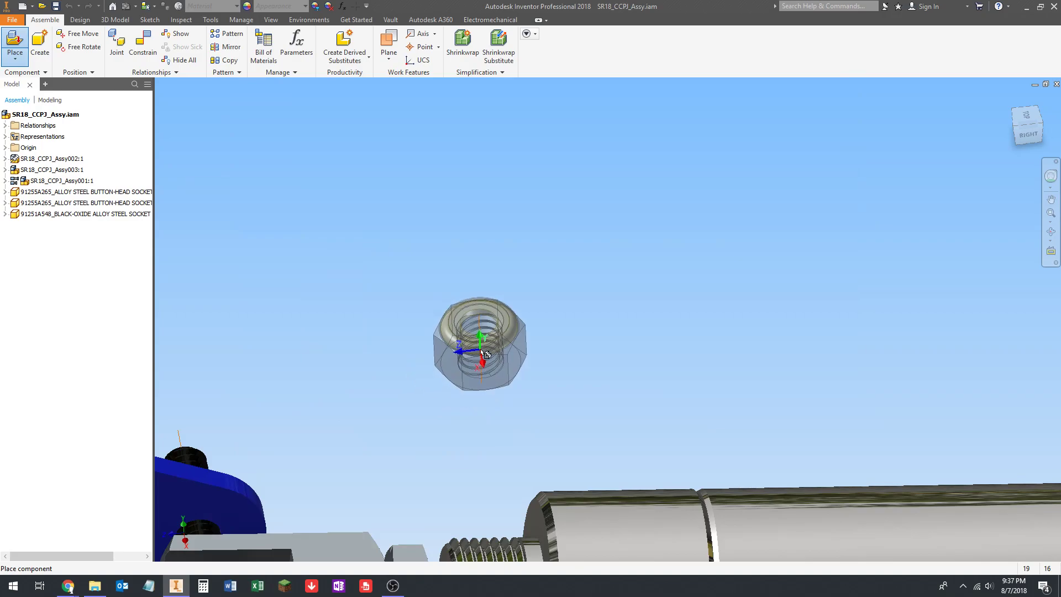
{"action": "scroll", "coordinate": [497, 379], "scroll_direction": "down", "scroll_amount": 5}
{"action": "middle_click_drag", "start_coordinate": [517, 365], "coordinate": [441, 349], "text": "shift"}
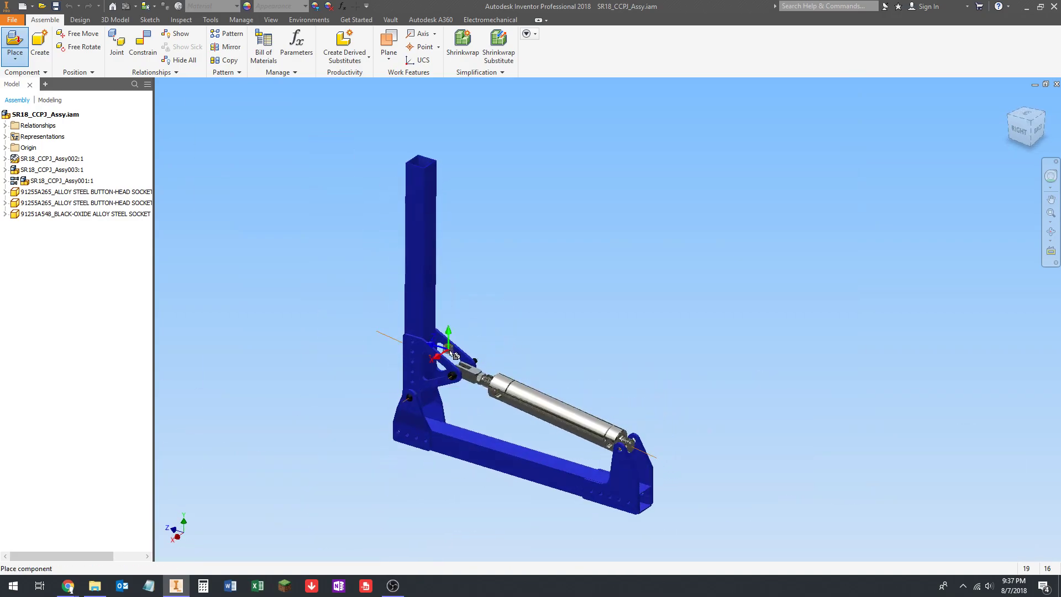
{"action": "scroll", "coordinate": [497, 334], "scroll_direction": "up", "scroll_amount": 5}
{"action": "right_click", "coordinate": [503, 336]}
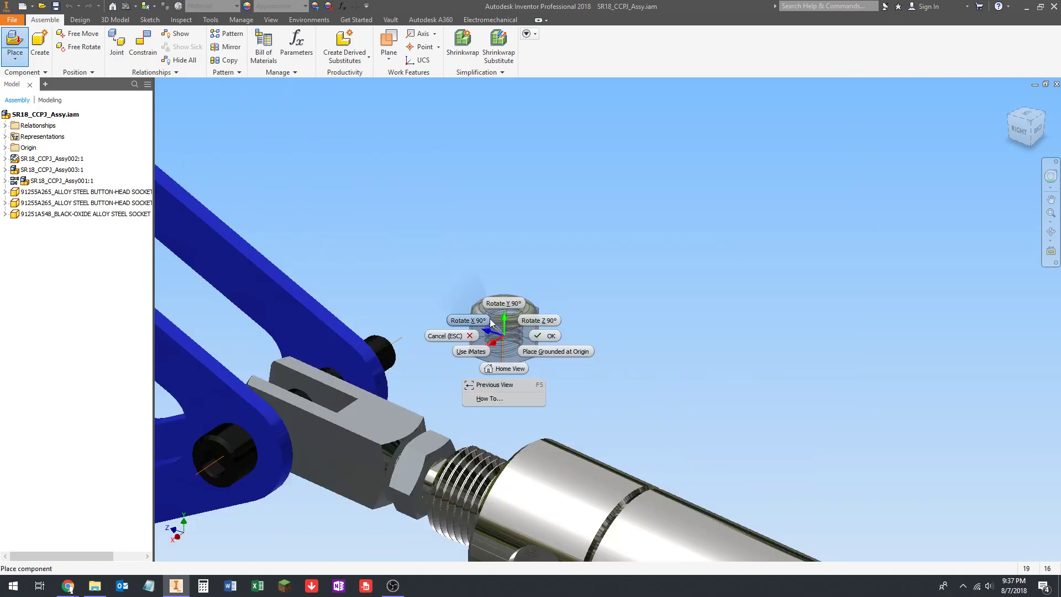
{"action": "left_click", "coordinate": [526, 321]}
{"action": "scroll", "coordinate": [530, 319], "scroll_direction": "down", "scroll_amount": 5}
{"action": "middle_click_drag", "start_coordinate": [545, 313], "coordinate": [514, 303], "text": "shift"}
{"action": "scroll", "coordinate": [515, 304], "scroll_direction": "up", "scroll_amount": 10}
{"action": "scroll", "coordinate": [547, 309], "scroll_direction": "down", "scroll_amount": 3}
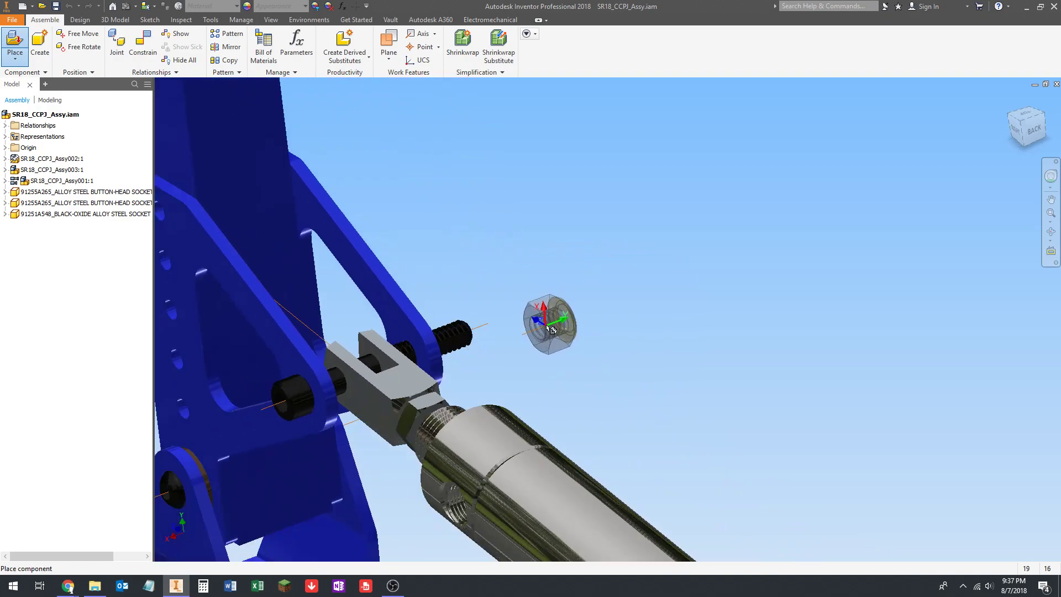
{"action": "left_click", "coordinate": [547, 309]}
{"action": "scroll", "coordinate": [532, 321], "scroll_direction": "up", "scroll_amount": 3}
{"action": "key", "text": "Escape"}
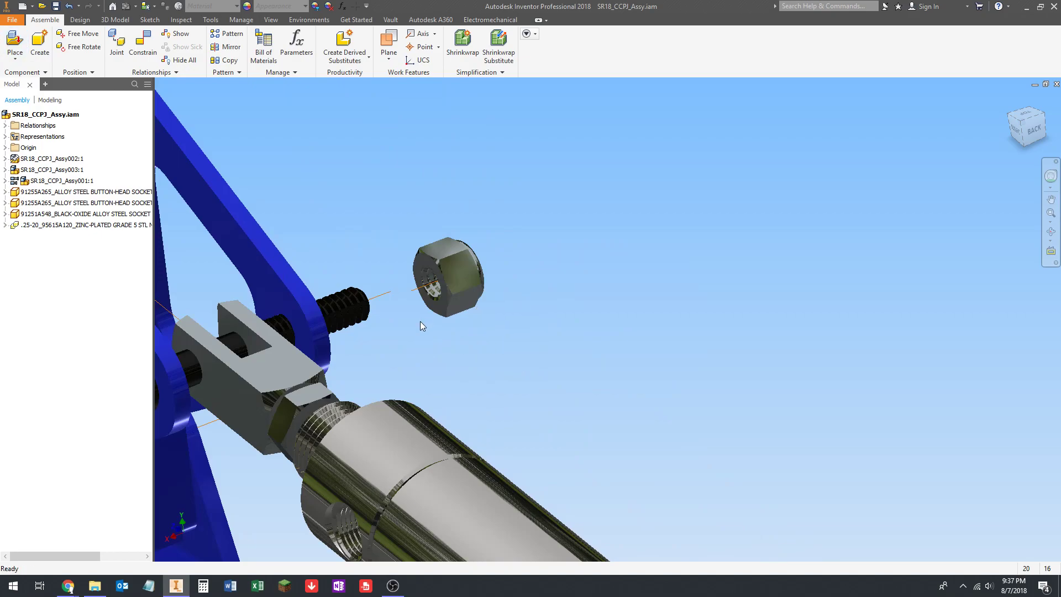
- Examine the placed locknut's flat face and its position relative to the clevis screw's threaded end
{"action": "scroll", "coordinate": [420, 327], "scroll_direction": "up", "scroll_amount": 5}
{"action": "middle_click_drag", "start_coordinate": [410, 275], "coordinate": [430, 281]}
{"action": "scroll", "coordinate": [451, 353], "scroll_direction": "up", "scroll_amount": 5}
{"action": "scroll", "coordinate": [521, 363], "scroll_direction": "down", "scroll_amount": 4}
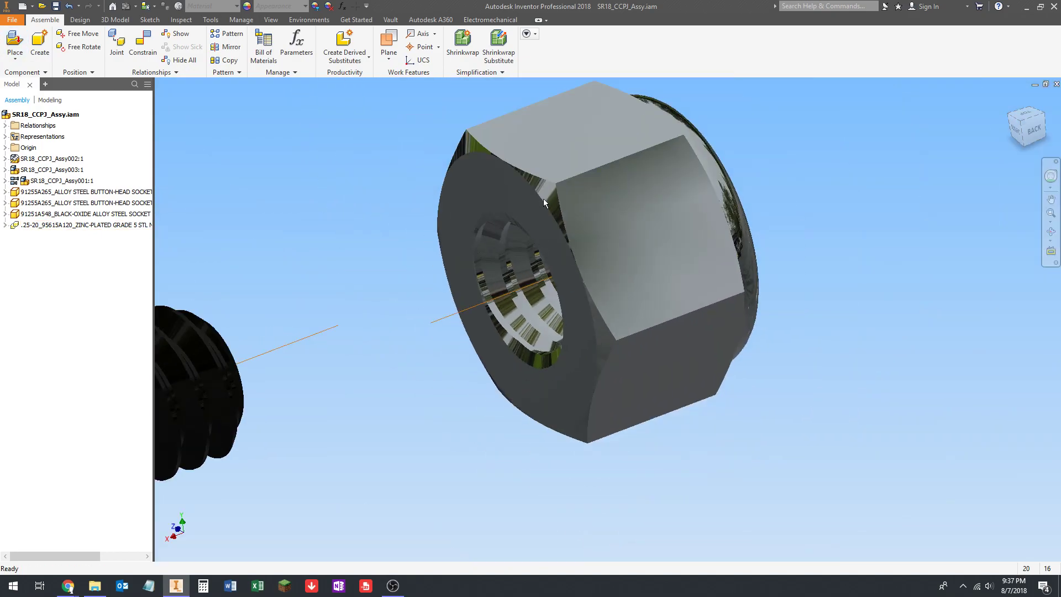
{"action": "scroll", "coordinate": [540, 224], "scroll_direction": "down", "scroll_amount": 6}
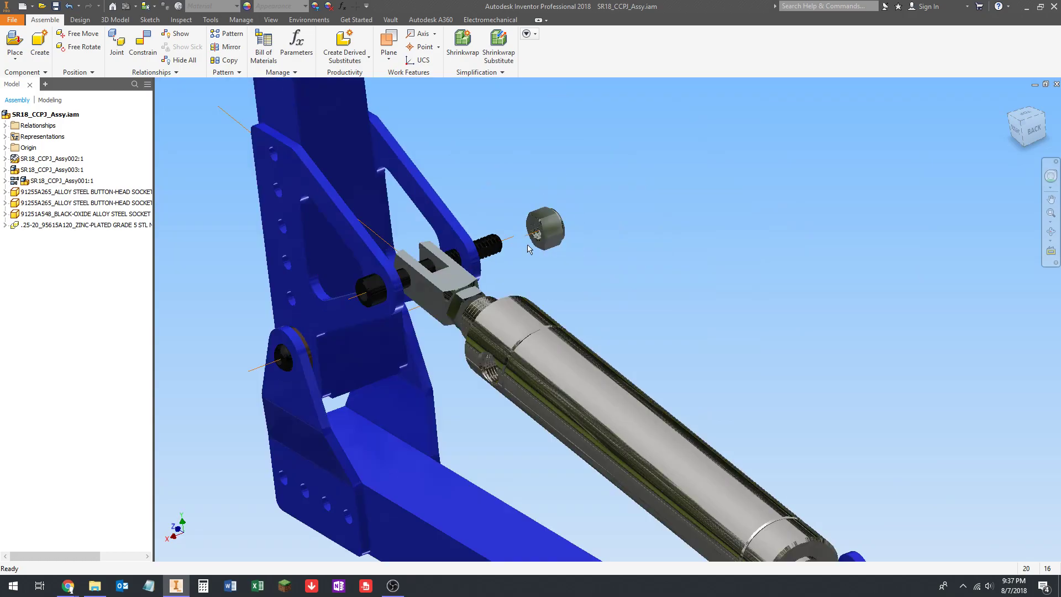
{"action": "scroll", "coordinate": [506, 244], "scroll_direction": "up", "scroll_amount": 2}
{"action": "scroll", "coordinate": [538, 257], "scroll_direction": "down", "scroll_amount": 1}
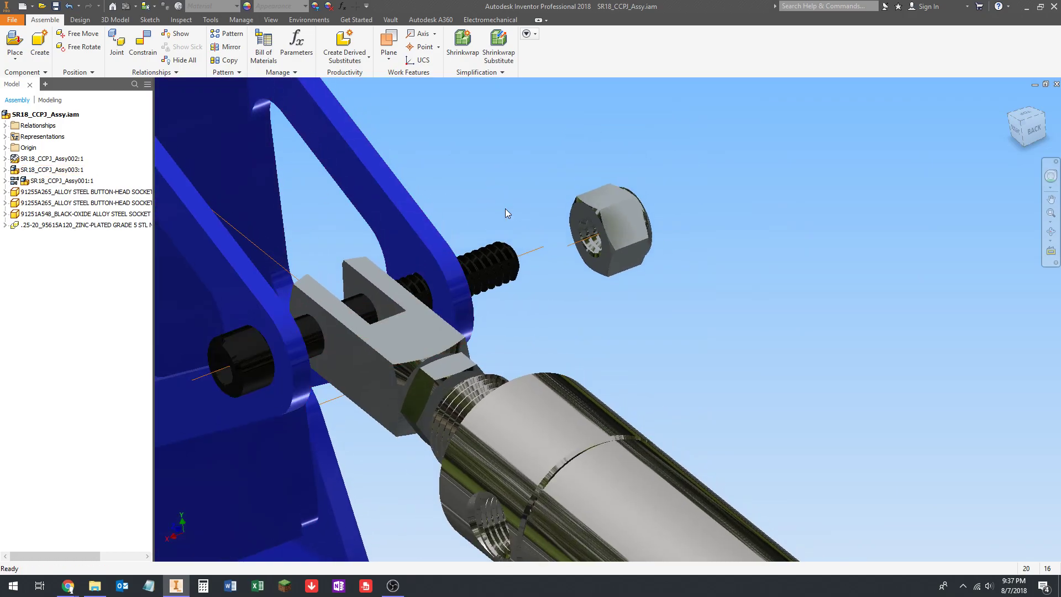
{"action": "key", "text": "p"}
{"action": "key", "text": "Escape"}
- Apply an Insert constraint with 0.000 in offset between the locknut's flat-face edge and the triangular bracket's hole edge at the screw's threaded end
{"action": "key", "text": "c"}
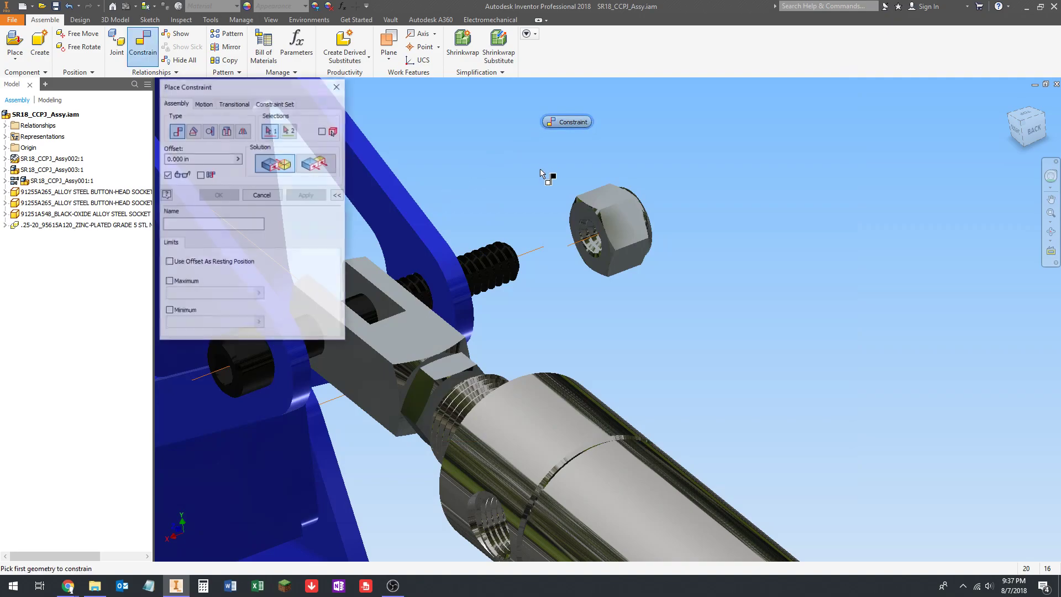
{"action": "left_click", "coordinate": [231, 136]}
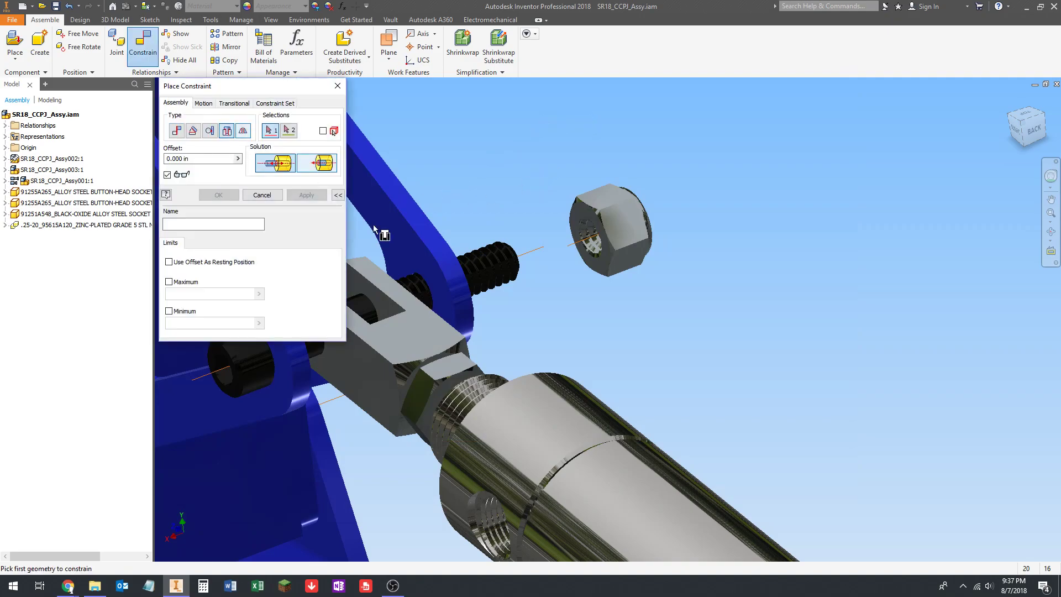
{"action": "scroll", "coordinate": [607, 190], "scroll_direction": "up", "scroll_amount": 4}
{"action": "left_click", "coordinate": [617, 244]}
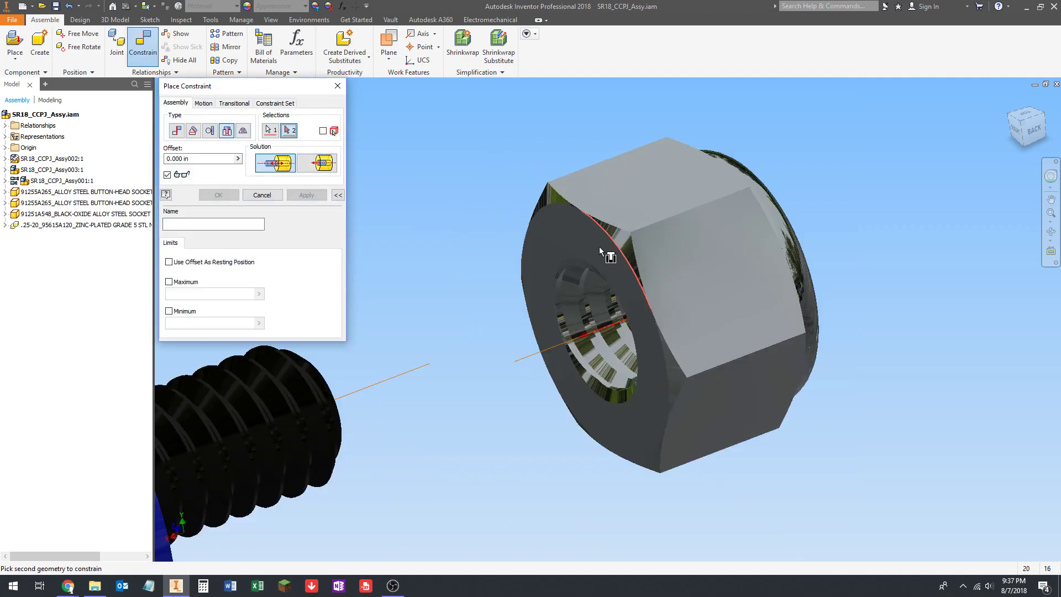
{"action": "scroll", "coordinate": [617, 267], "scroll_direction": "down", "scroll_amount": 5}
{"action": "scroll", "coordinate": [745, 274], "scroll_direction": "up", "scroll_amount": 8}
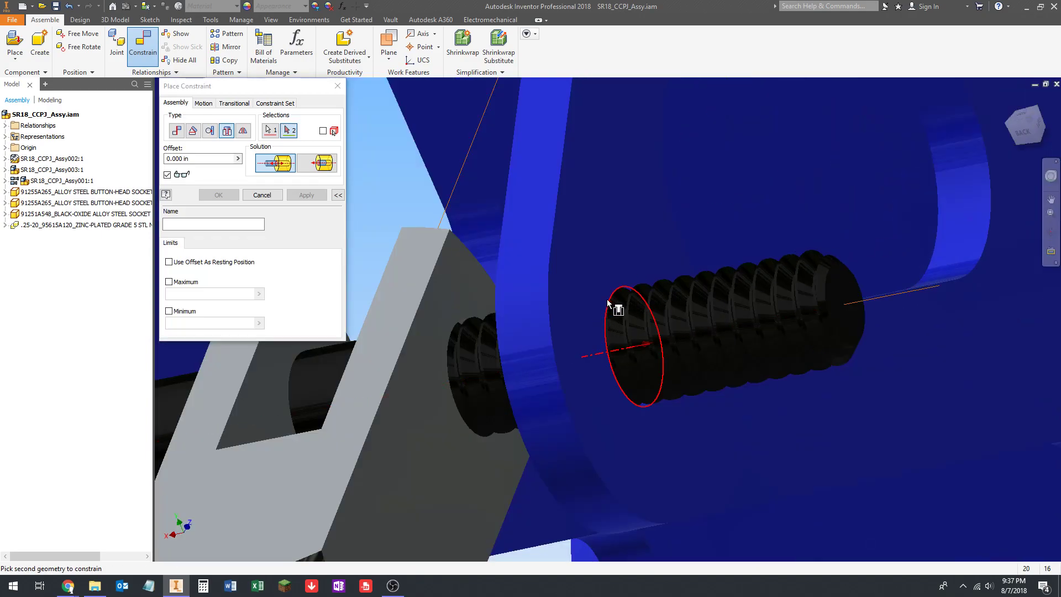
{"action": "left_click", "coordinate": [608, 303]}
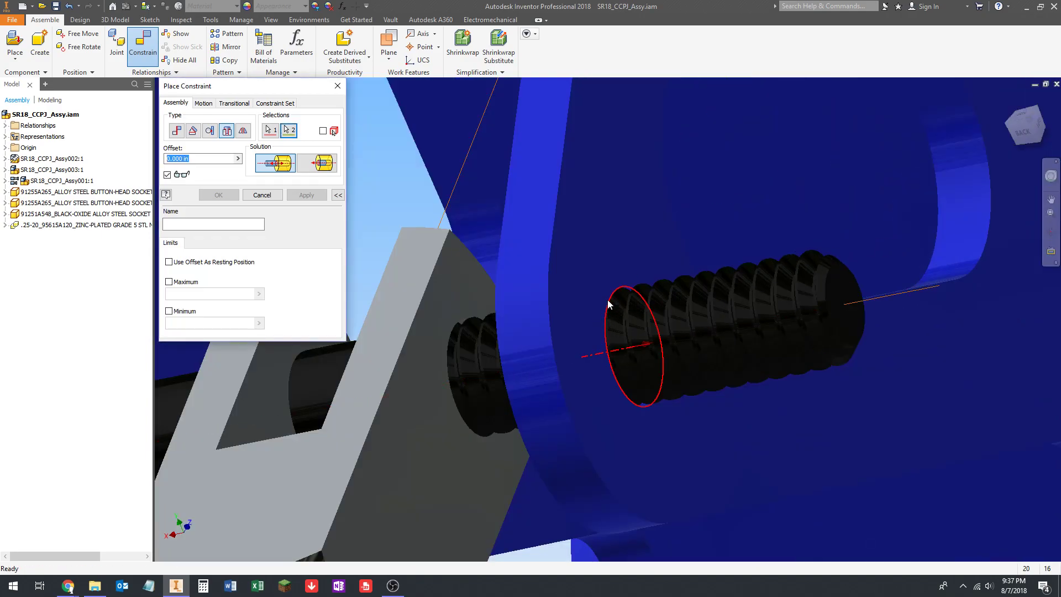
{"action": "left_click", "coordinate": [305, 195]}
{"action": "left_click", "coordinate": [299, 200]}
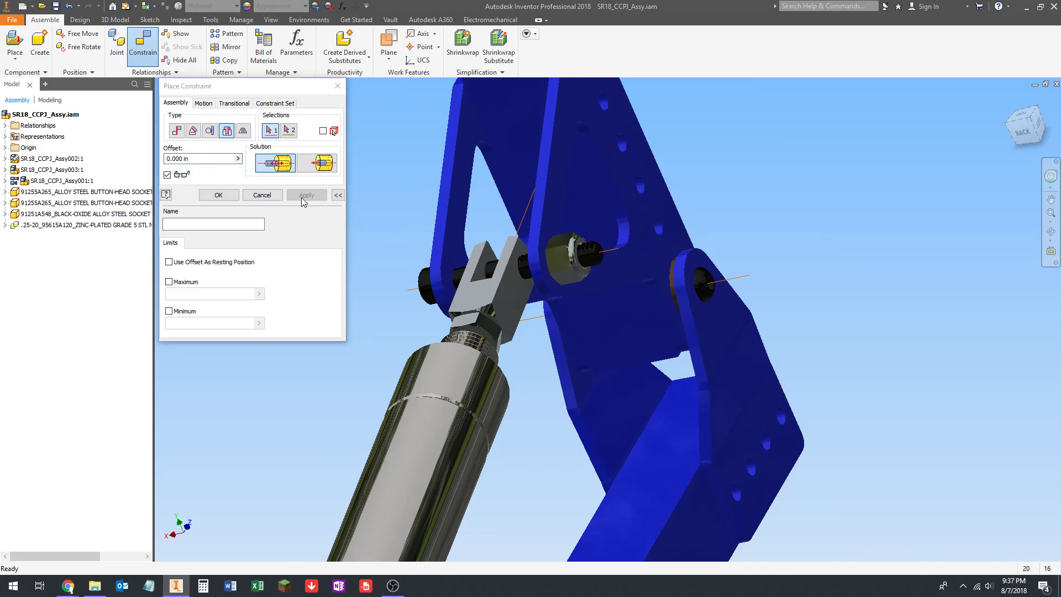
- Leave the constraint command and examine the locknut's seating on the triangular bracket and the gaps beside the rod clevis
{"action": "scroll", "coordinate": [434, 301], "scroll_direction": "down", "scroll_amount": 6}
{"action": "middle_click_drag", "start_coordinate": [434, 301], "coordinate": [369, 310], "text": "shift"}
{"action": "scroll", "coordinate": [663, 232], "scroll_direction": "up", "scroll_amount": 8}
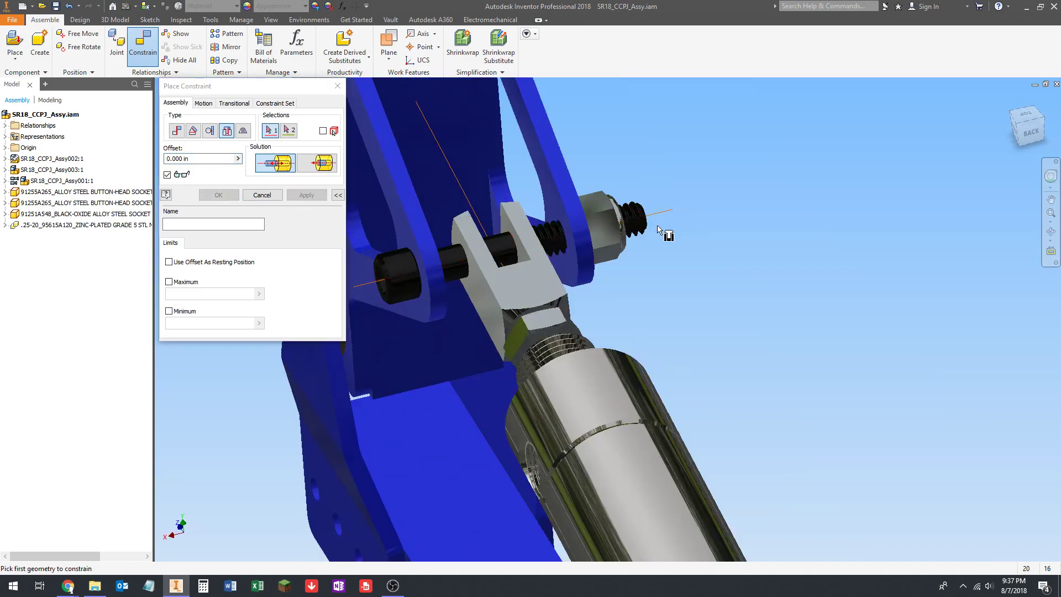
{"action": "scroll", "coordinate": [655, 249], "scroll_direction": "down", "scroll_amount": 6}
{"action": "middle_click_drag", "start_coordinate": [655, 249], "coordinate": [644, 242], "text": "shift"}
{"action": "key", "text": "Escape"}
{"action": "scroll", "coordinate": [644, 241], "scroll_direction": "up", "scroll_amount": 8}
{"action": "scroll", "coordinate": [721, 259], "scroll_direction": "down", "scroll_amount": 6}
{"action": "middle_click_drag", "start_coordinate": [719, 260], "coordinate": [622, 265]}
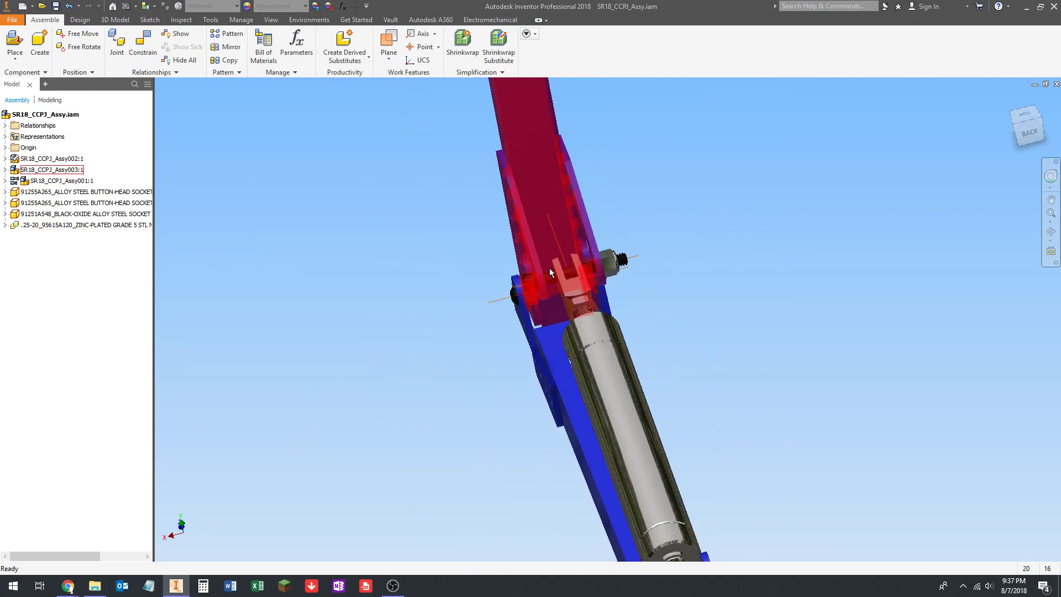
{"action": "middle_click_drag", "start_coordinate": [549, 267], "coordinate": [586, 258], "text": "shift"}
{"action": "scroll", "coordinate": [536, 307], "scroll_direction": "up", "scroll_amount": 9}
{"action": "middle_click_drag", "start_coordinate": [534, 304], "coordinate": [483, 293]}
{"action": "scroll", "coordinate": [483, 274], "scroll_direction": "down", "scroll_amount": 3}
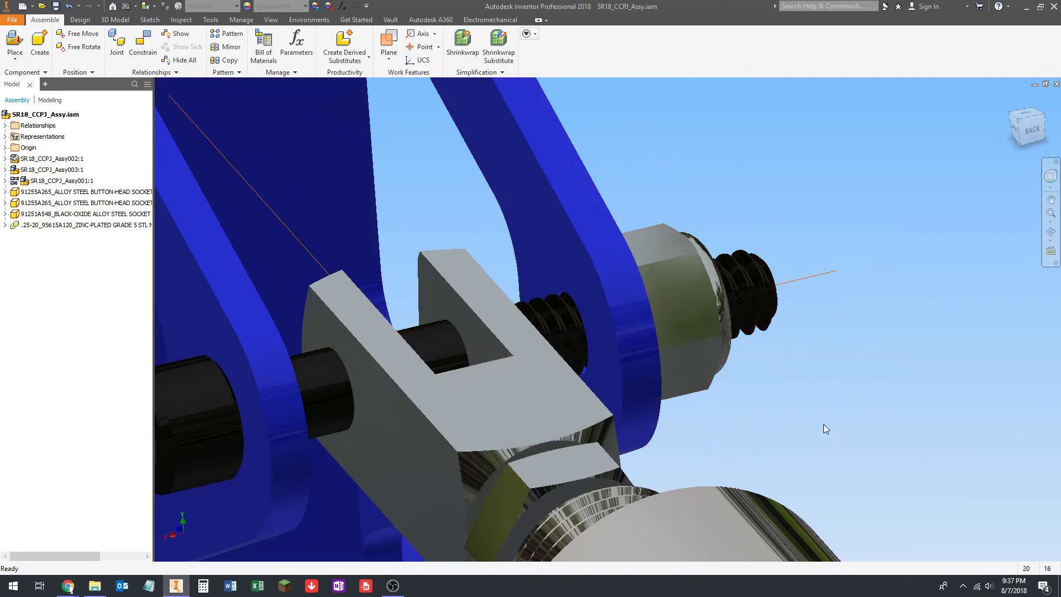
- Choose the 92141A029 Type 18-8 stainless steel flat washer part for placement in the assembly
{"action": "key", "text": "p"}
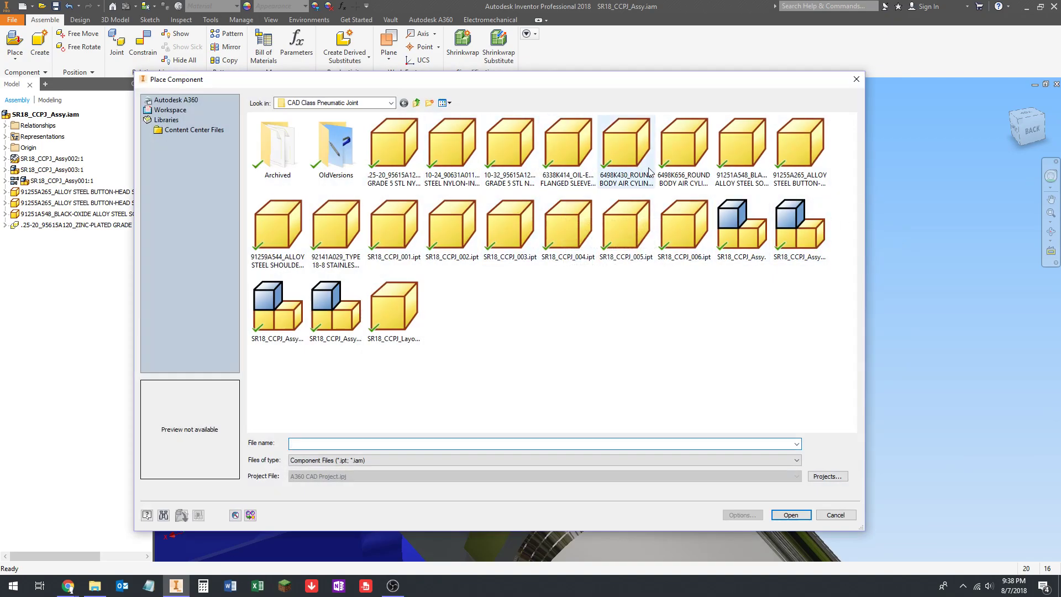
{"action": "left_click", "coordinate": [506, 135]}
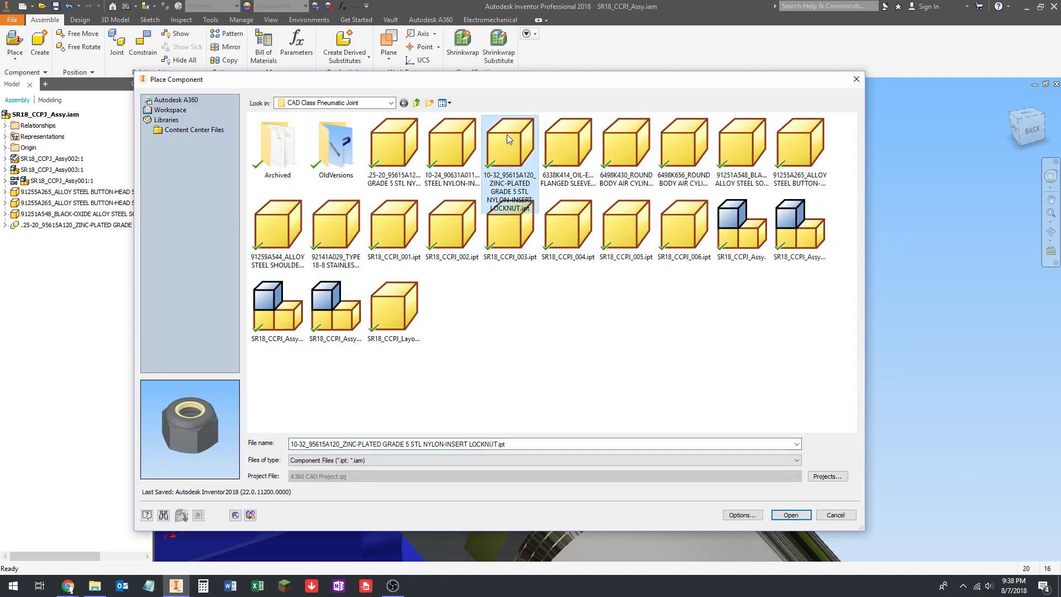
{"action": "key", "text": "Right"}
{"action": "key", "text": "Right"}
{"action": "key", "text": "Right"}
{"action": "key", "text": "Right"}
{"action": "key", "text": "Right"}
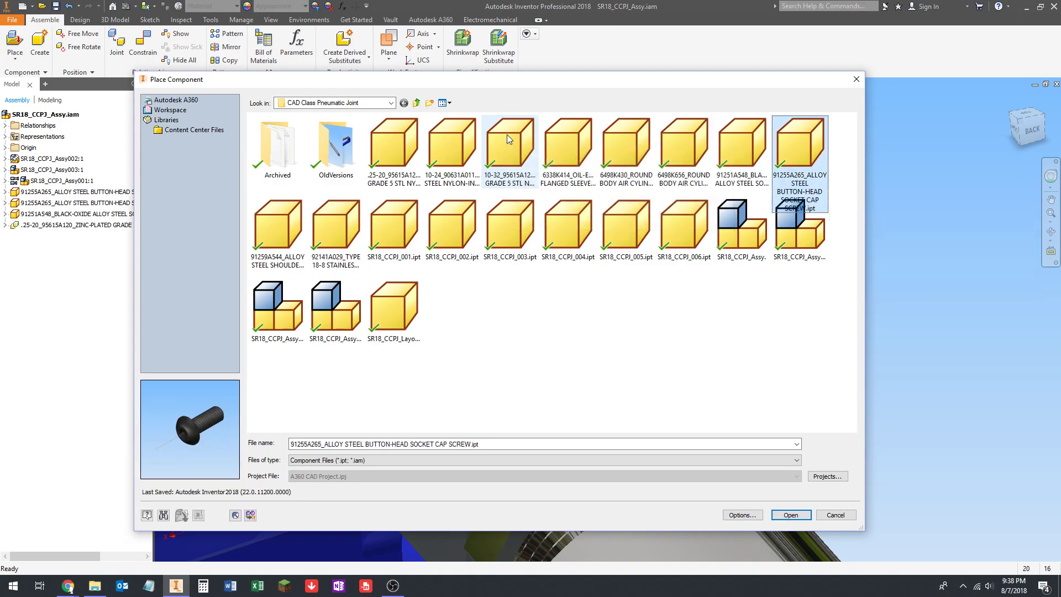
{"action": "left_click", "coordinate": [259, 227]}
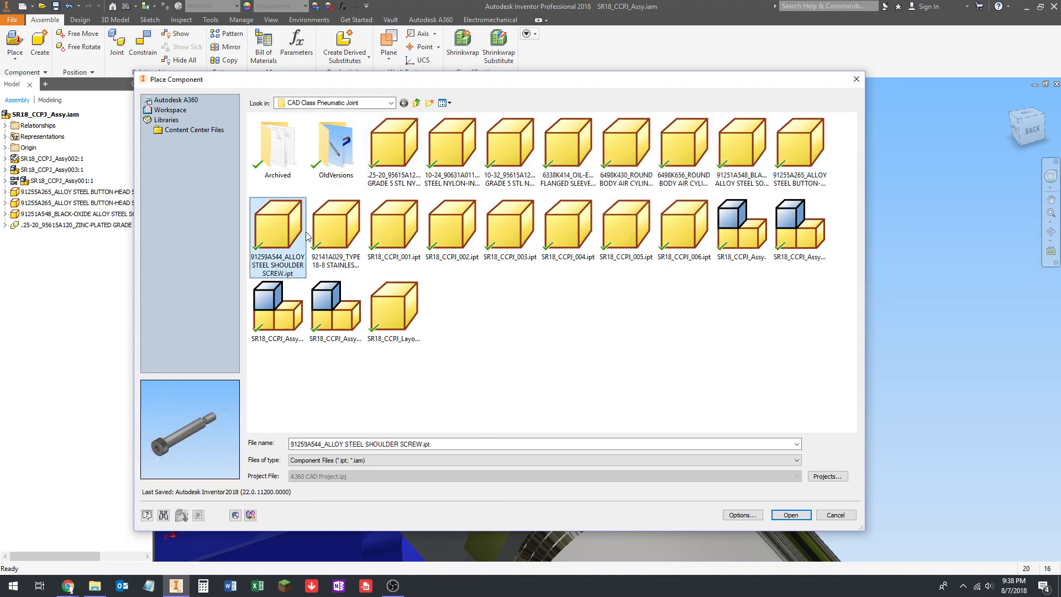
{"action": "left_click", "coordinate": [351, 233]}
{"action": "left_click", "coordinate": [790, 514]}
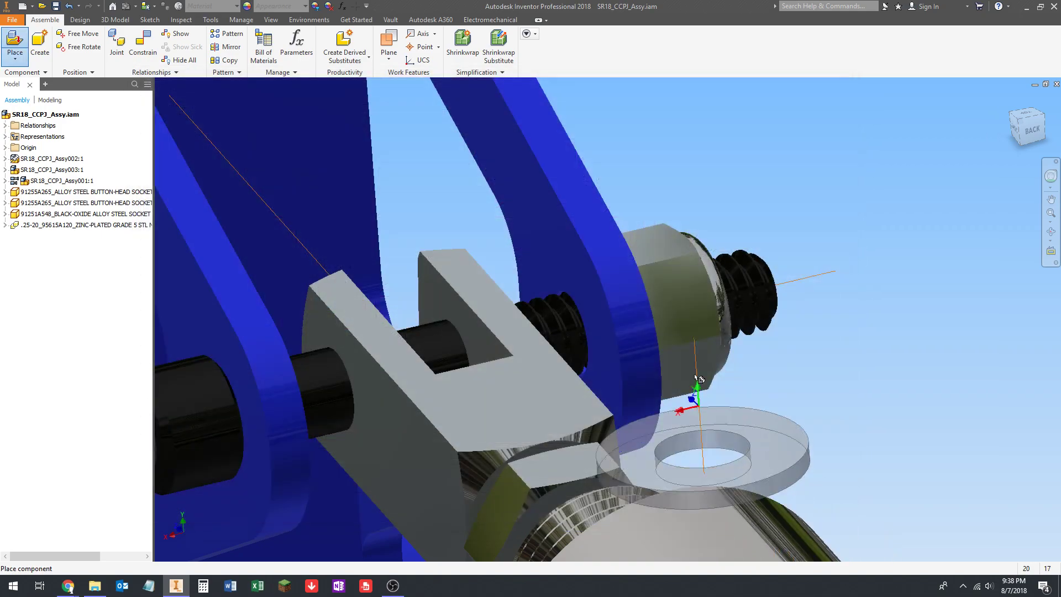
- Place one 92141A029 flat washer, rotated 90° about Z, in free space beyond the clevis screw's threaded end
{"action": "scroll", "coordinate": [702, 332], "scroll_direction": "up", "scroll_amount": 5}
{"action": "right_click", "coordinate": [702, 328]}
{"action": "left_click", "coordinate": [738, 326]}
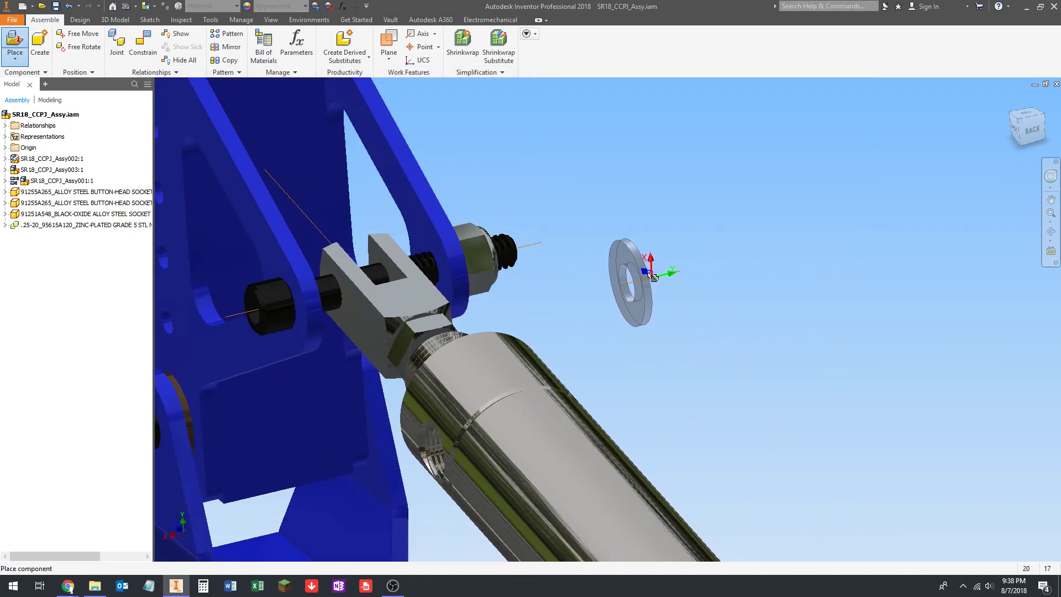
{"action": "scroll", "coordinate": [622, 266], "scroll_direction": "up", "scroll_amount": 5}
{"action": "scroll", "coordinate": [670, 273], "scroll_direction": "down", "scroll_amount": 5}
{"action": "scroll", "coordinate": [670, 273], "scroll_direction": "up", "scroll_amount": 3}
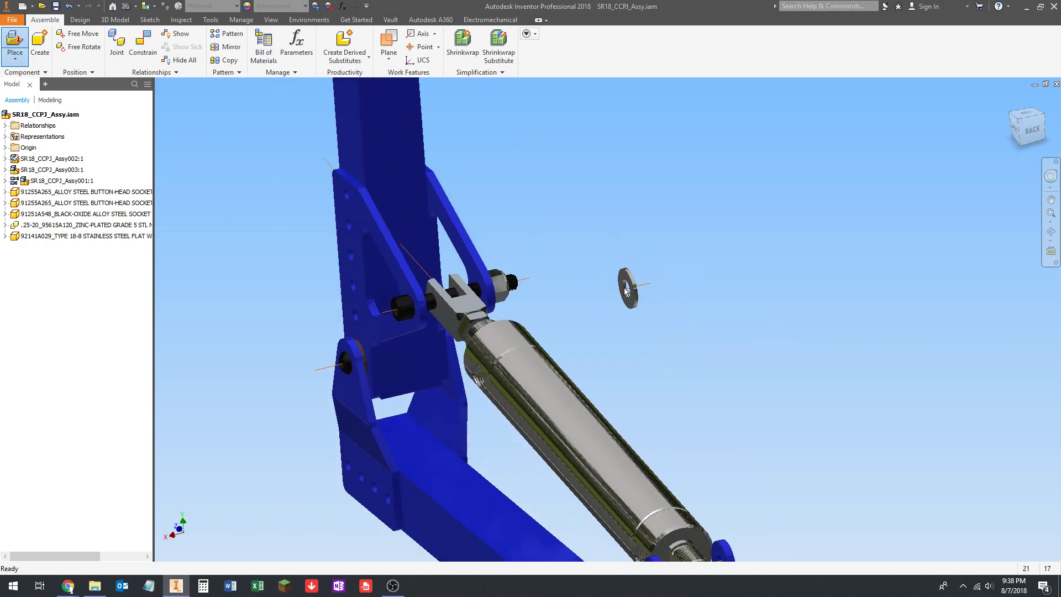
- Apply an Insert constraint with 0.000 in offset between the washer's edge and the nut-side bracket's hole edge, on the face toward the clevis
{"action": "key", "text": "c"}
{"action": "left_click", "coordinate": [226, 130]}
{"action": "middle_click_drag", "start_coordinate": [635, 233], "coordinate": [547, 249], "text": "shift"}
{"action": "scroll", "coordinate": [547, 249], "scroll_direction": "down", "scroll_amount": 5}
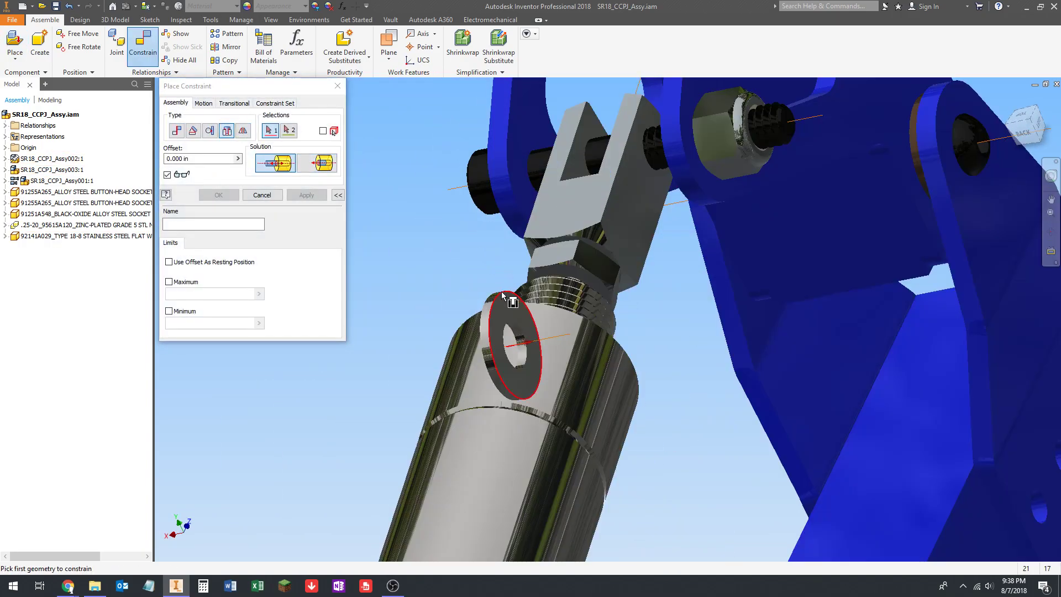
{"action": "left_click", "coordinate": [560, 326]}
{"action": "scroll", "coordinate": [560, 326], "scroll_direction": "up", "scroll_amount": 3}
{"action": "middle_click_drag", "start_coordinate": [561, 326], "coordinate": [594, 286], "text": "shift"}
{"action": "scroll", "coordinate": [470, 265], "scroll_direction": "down", "scroll_amount": 6}
{"action": "left_click", "coordinate": [423, 217]}
{"action": "left_click", "coordinate": [300, 196]}
{"action": "scroll", "coordinate": [553, 299], "scroll_direction": "up", "scroll_amount": 5}
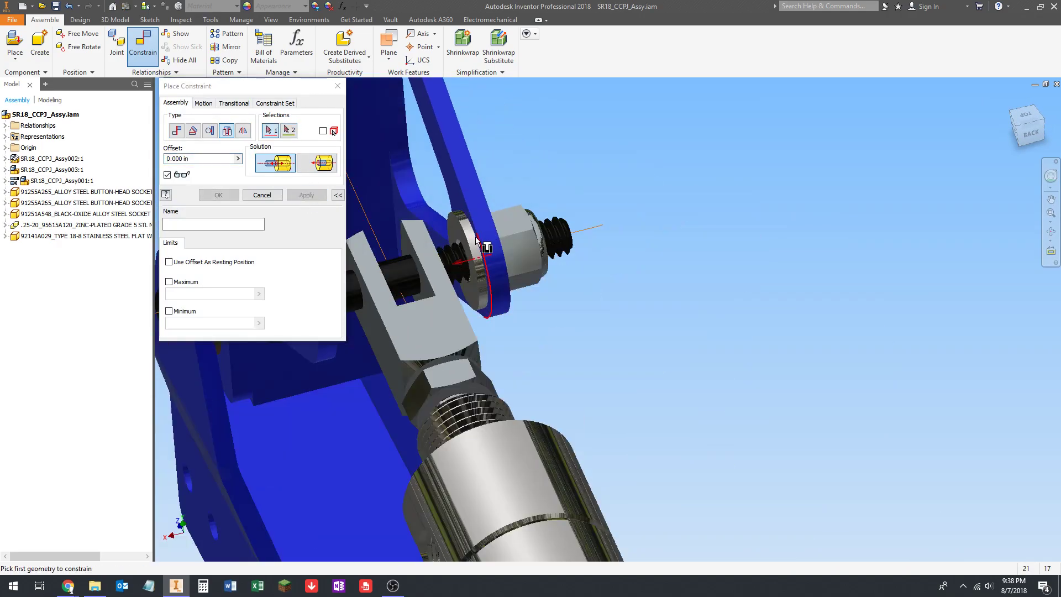
{"action": "right_click_drag", "start_coordinate": [636, 341], "coordinate": [693, 212]}
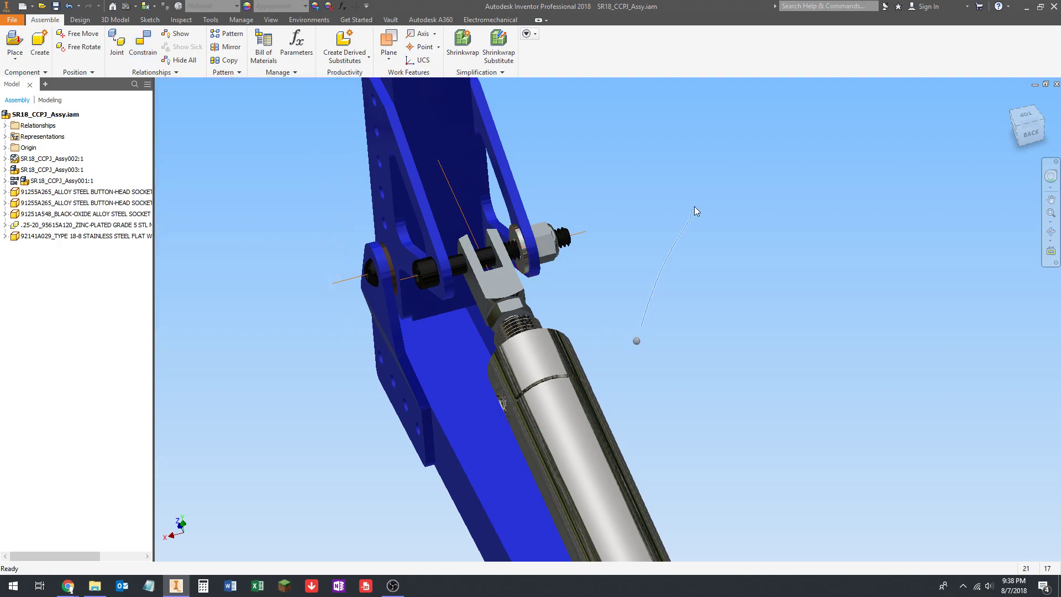
{"action": "right_click", "coordinate": [756, 413]}
{"action": "key", "text": "Escape"}
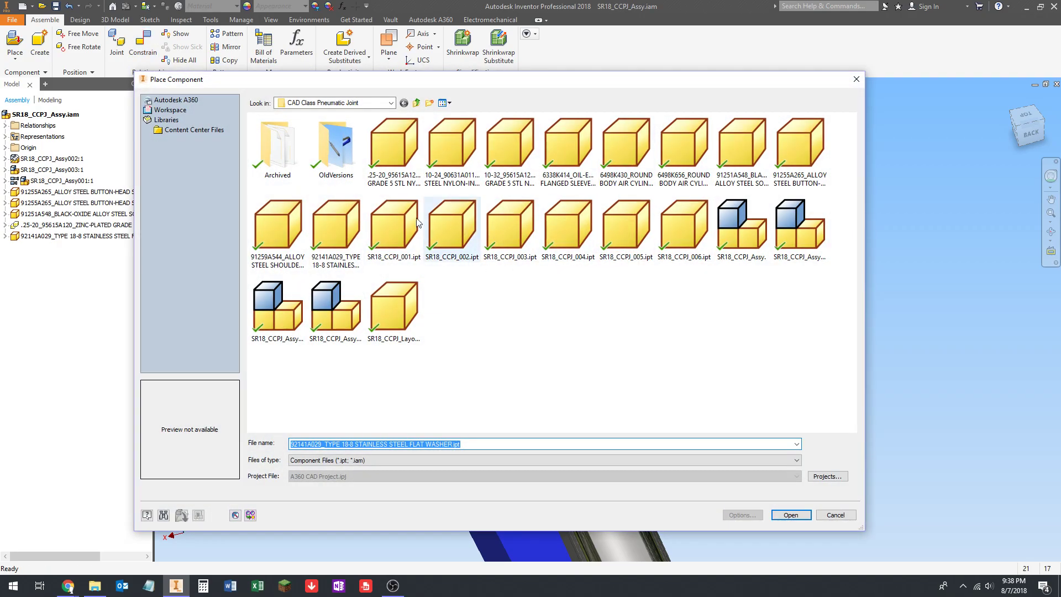
- Place a second 92141A029 flat washer, rotated to match the first, in free space near the locknut
{"action": "left_click", "coordinate": [277, 230]}
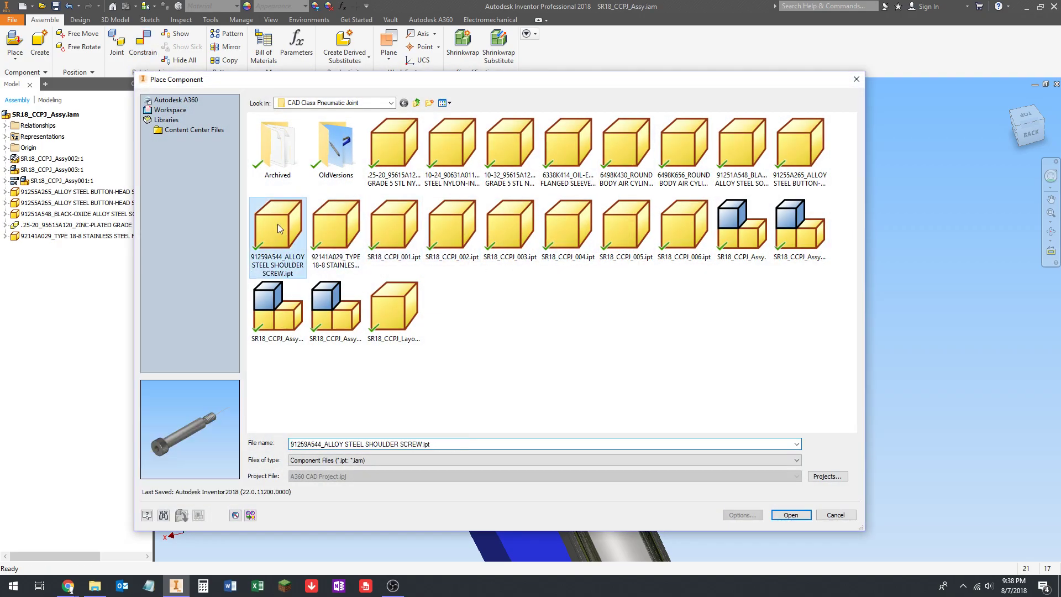
{"action": "left_click", "coordinate": [323, 235]}
{"action": "left_click", "coordinate": [790, 514]}
{"action": "right_click", "coordinate": [674, 260]}
{"action": "left_click", "coordinate": [643, 243]}
{"action": "left_click", "coordinate": [666, 274]}
{"action": "key", "text": "Escape"}
- Apply an Insert constraint with 0.000 in offset between the second washer and the inner hole edge of the bracket at the screw-head side
{"action": "right_click_drag", "start_coordinate": [732, 283], "coordinate": [737, 277]}
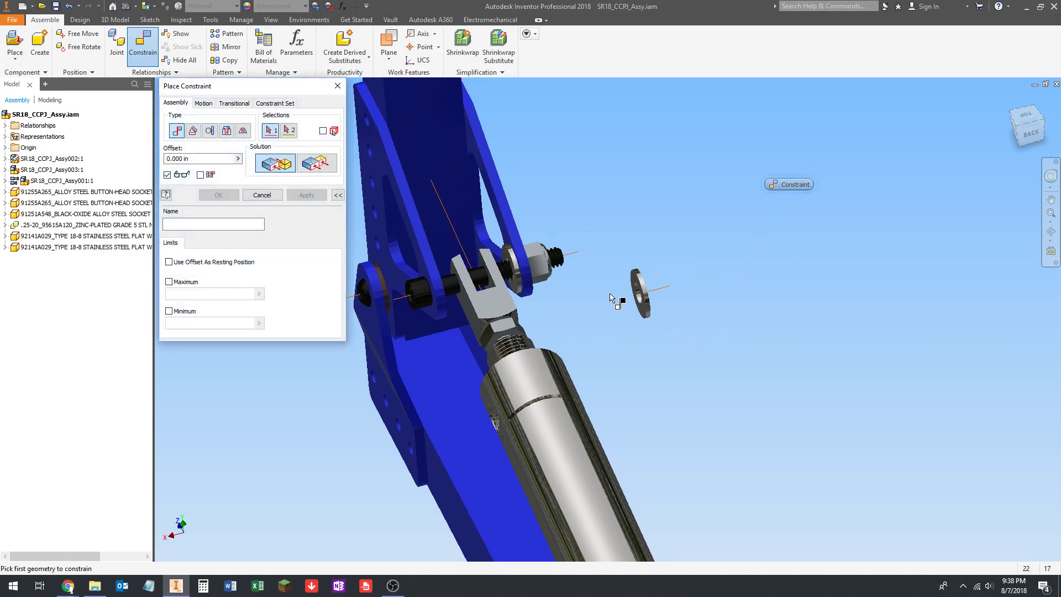
{"action": "scroll", "coordinate": [622, 283], "scroll_direction": "down", "scroll_amount": 5}
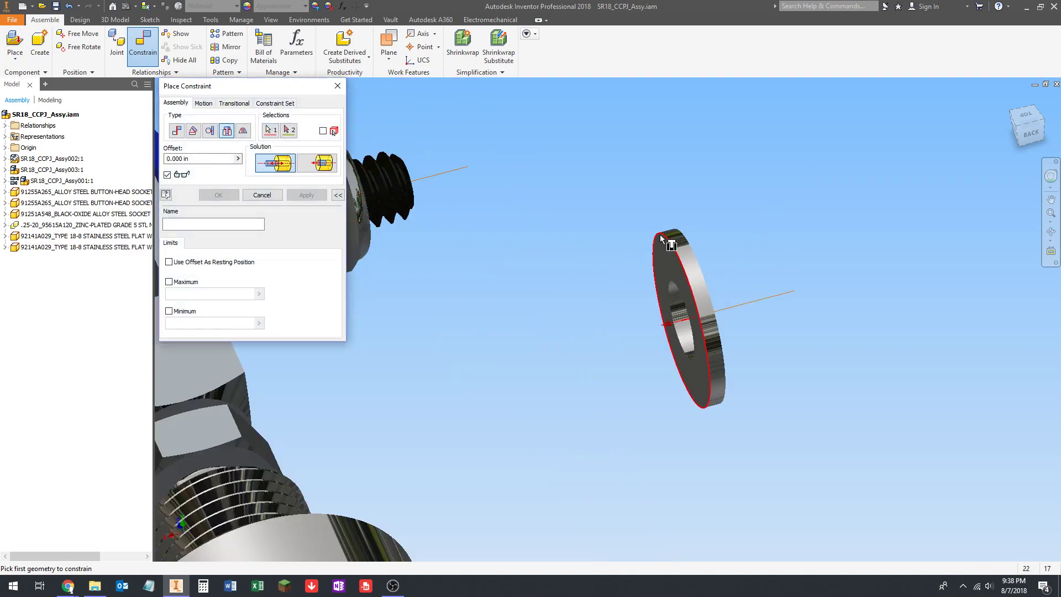
{"action": "left_click", "coordinate": [662, 238]}
{"action": "scroll", "coordinate": [652, 243], "scroll_direction": "up", "scroll_amount": 5}
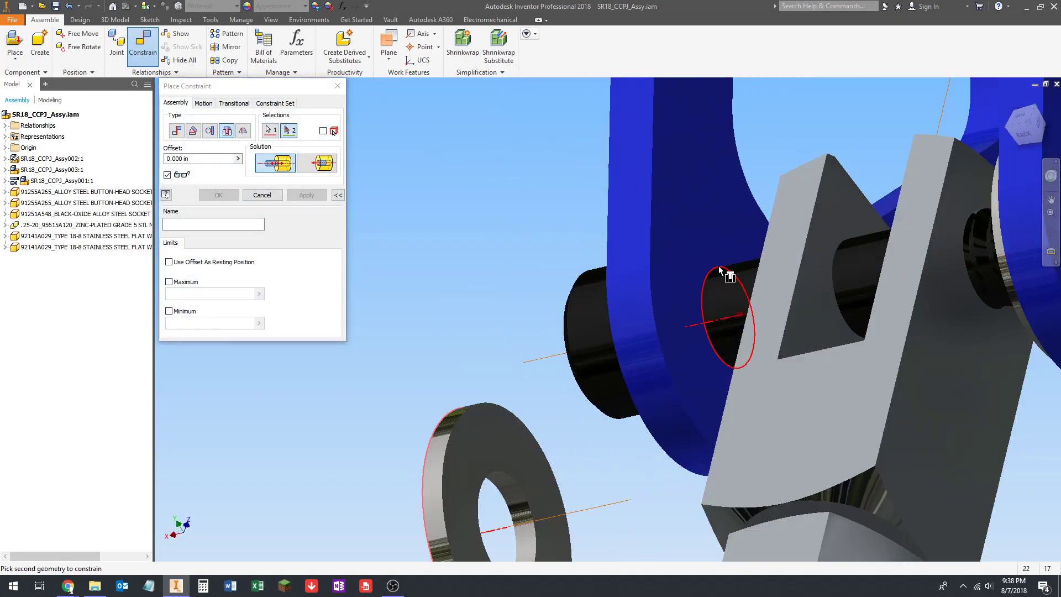
{"action": "left_click", "coordinate": [719, 268]}
{"action": "left_click", "coordinate": [315, 192]}
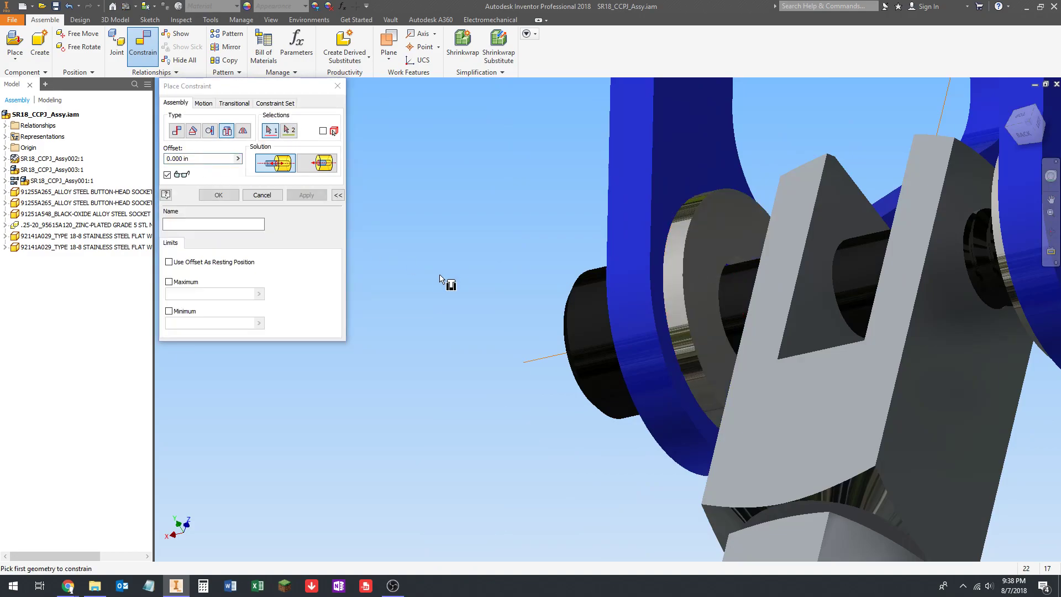
{"action": "scroll", "coordinate": [439, 279], "scroll_direction": "up", "scroll_amount": 6}
{"action": "key", "text": "Escape"}
- Measure the distance between the nut-side bracket's inner face and the washer's exposed face
{"action": "middle_click_drag", "start_coordinate": [451, 318], "coordinate": [446, 228], "text": "shift"}
{"action": "scroll", "coordinate": [490, 319], "scroll_direction": "down", "scroll_amount": 5}
{"action": "key", "text": "m"}
{"action": "left_click", "coordinate": [446, 228]}
{"action": "left_click", "coordinate": [452, 299]}
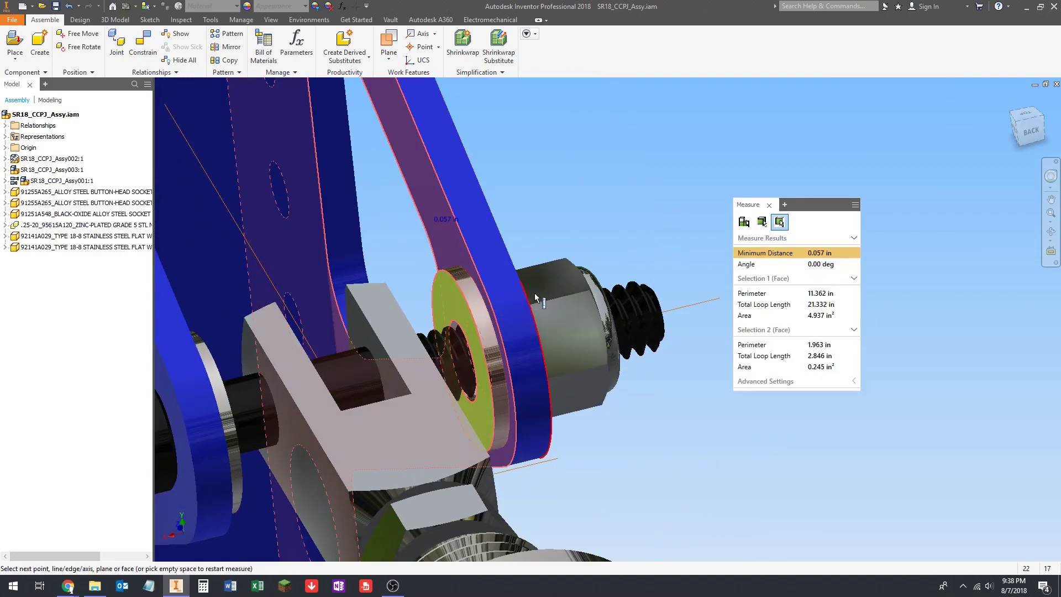
{"action": "scroll", "coordinate": [514, 254], "scroll_direction": "up", "scroll_amount": 3}
{"action": "scroll", "coordinate": [454, 246], "scroll_direction": "down", "scroll_amount": 6}
{"action": "key", "text": "Escape"}
- Measure the gap between the nut-side washer's exposed face and the facing side of the rod clevis
{"action": "mouse_move", "coordinate": [453, 246]}
{"action": "middle_mouse_down"}
{"action": "mouse_move", "coordinate": [473, 233]}
{"action": "mouse_move", "coordinate": [423, 254]}
{"action": "mouse_move", "coordinate": [466, 262]}
{"action": "middle_mouse_up"}
{"action": "scroll", "coordinate": [428, 250], "scroll_direction": "up", "scroll_amount": 2}
{"action": "scroll", "coordinate": [422, 254], "scroll_direction": "up", "scroll_amount": 3}
{"action": "key", "text": "m"}
{"action": "left_click", "coordinate": [440, 254]}
{"action": "scroll", "coordinate": [446, 255], "scroll_direction": "up", "scroll_amount": 5}
{"action": "scroll", "coordinate": [466, 262], "scroll_direction": "down", "scroll_amount": 5}
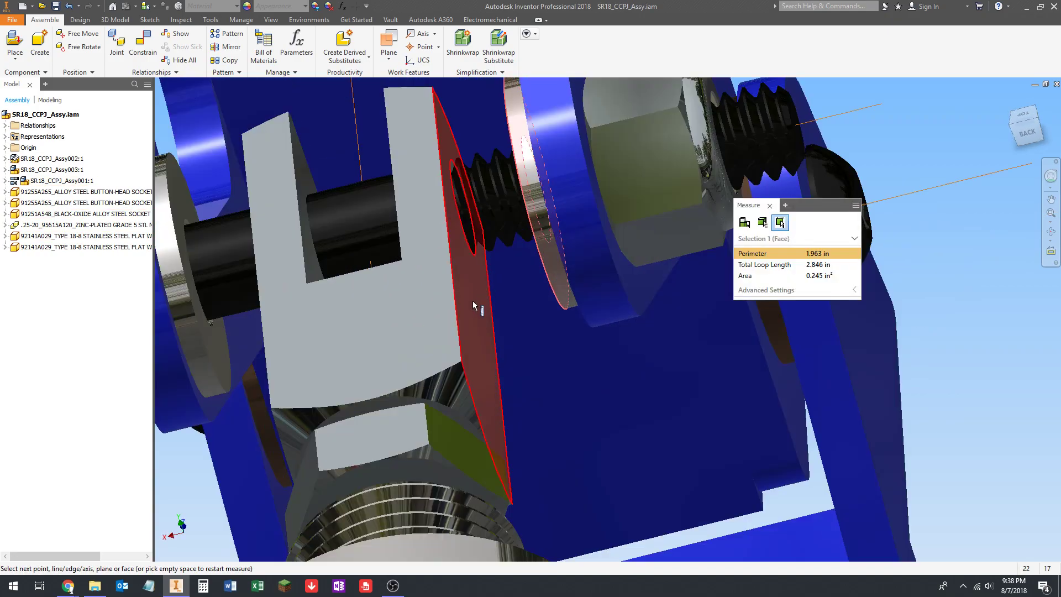
{"action": "left_click", "coordinate": [472, 301]}
{"action": "scroll", "coordinate": [465, 142], "scroll_direction": "down", "scroll_amount": 3}
{"action": "scroll", "coordinate": [463, 194], "scroll_direction": "up", "scroll_amount": 5}
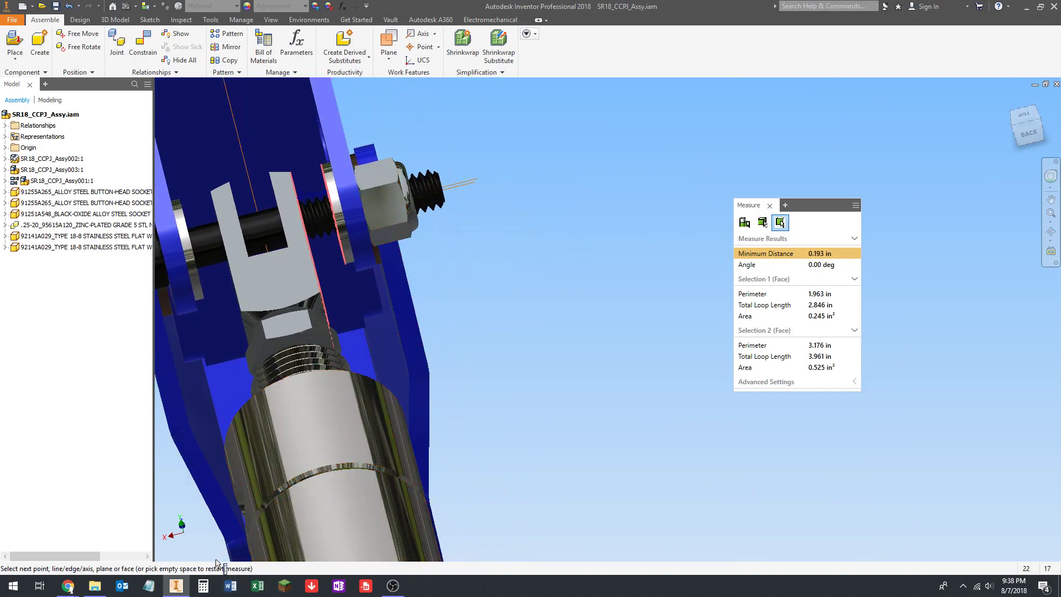
- Switch to Calculator and divide .193 by .057, then close it and end the measurement in Inventor
{"action": "left_click_drag", "start_coordinate": [720, 204], "coordinate": [482, 249]}
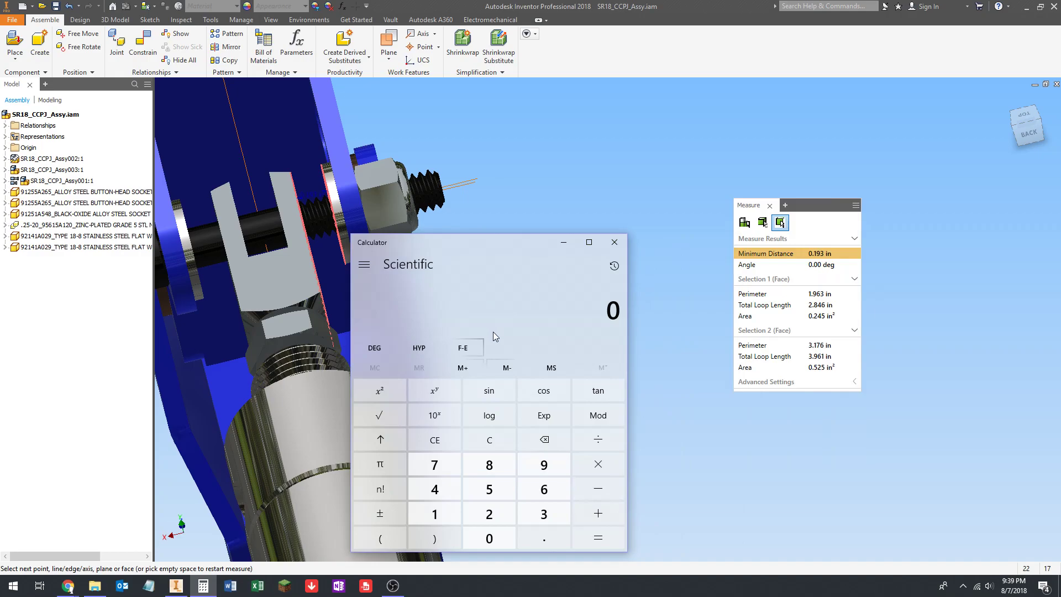
{"action": "type", "text": ".193"}
{"action": "type", "text": "/.057"}
{"action": "key", "text": "Return"}
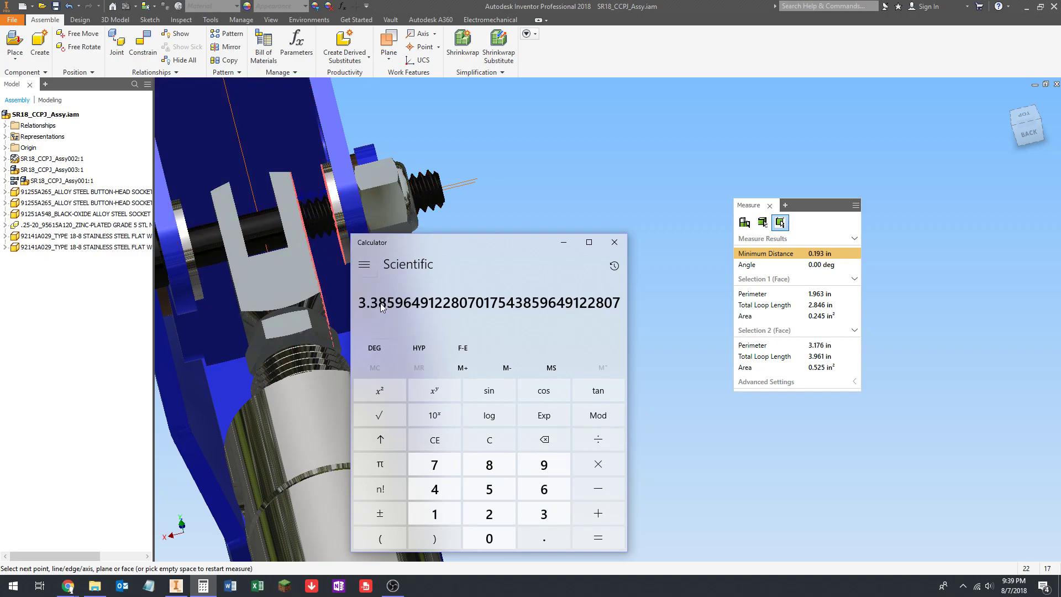
{"action": "left_click", "coordinate": [614, 242]}
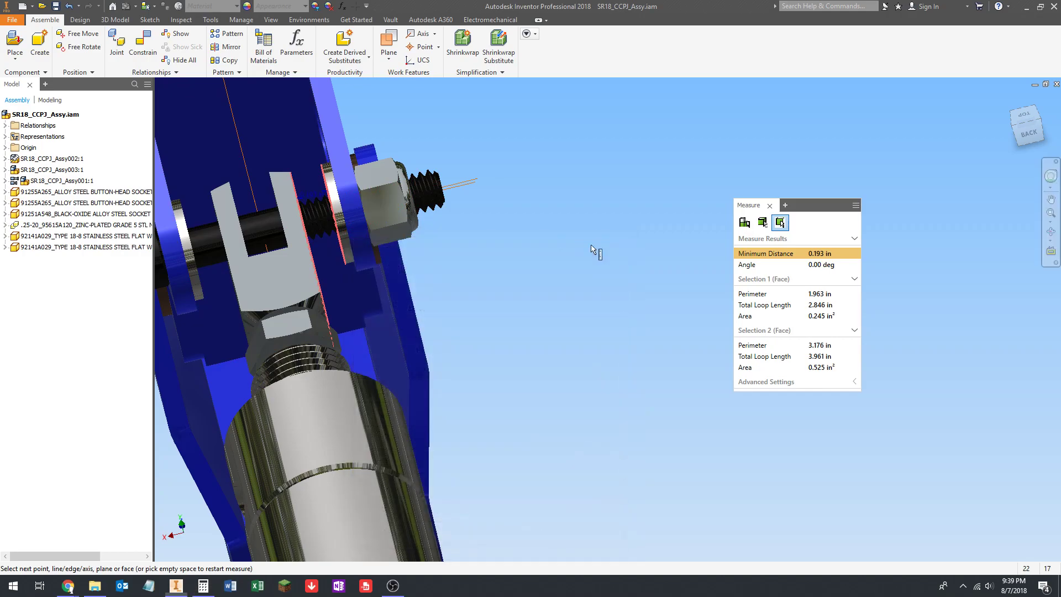
{"action": "key", "text": "Escape"}
{"action": "key", "text": "Escape"}
- Examine the nut-side washer and the remaining space between it and the rod clevis along the screw
{"action": "scroll", "coordinate": [415, 166], "scroll_direction": "up", "scroll_amount": 2}
{"action": "scroll", "coordinate": [416, 165], "scroll_direction": "up", "scroll_amount": 2}
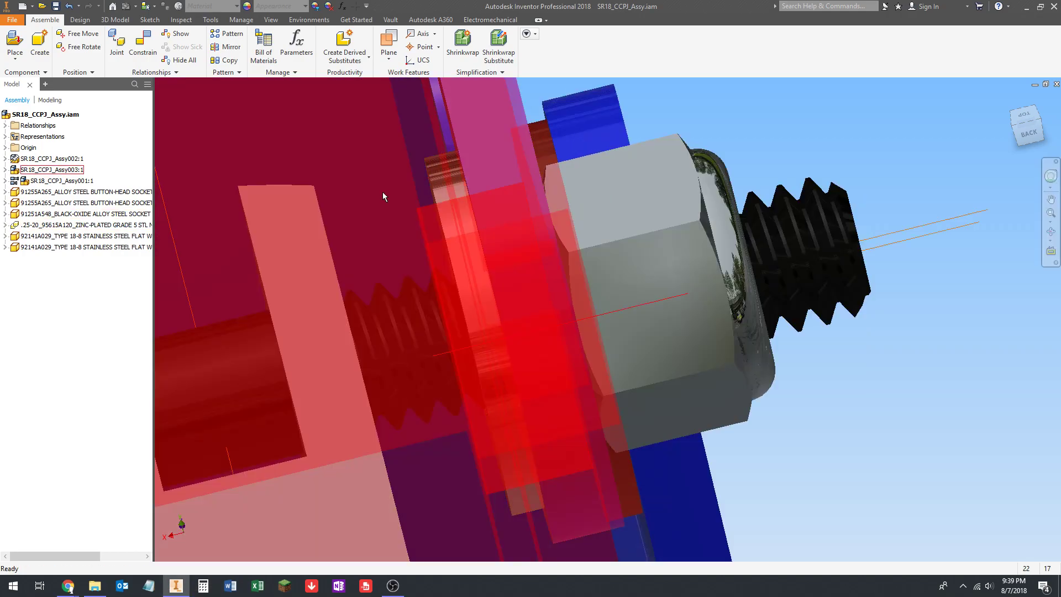
{"action": "scroll", "coordinate": [475, 285], "scroll_direction": "down", "scroll_amount": 5}
{"action": "scroll", "coordinate": [435, 297], "scroll_direction": "up", "scroll_amount": 6}
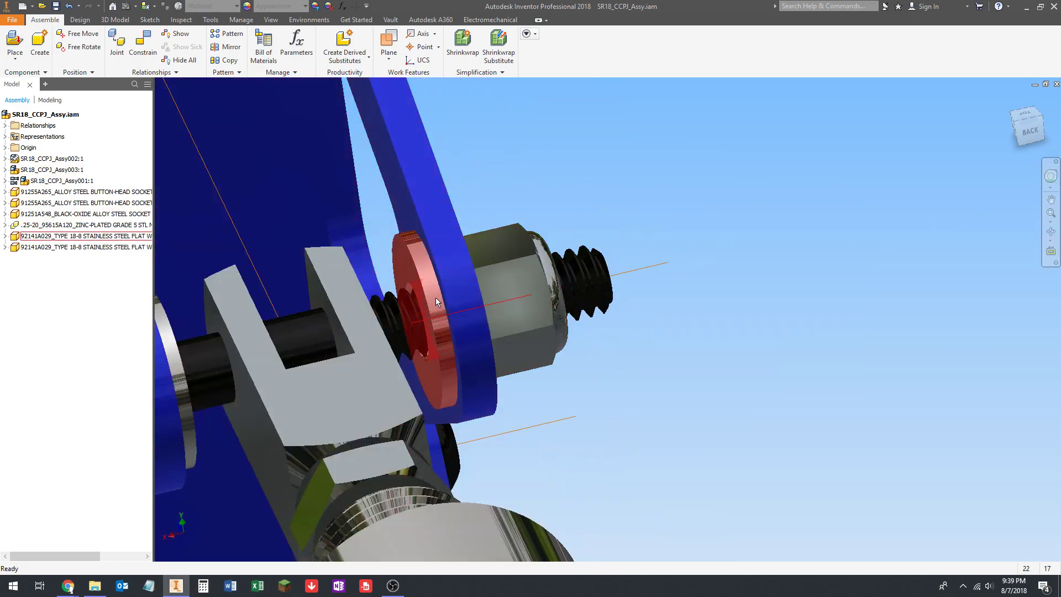
{"action": "left_click", "coordinate": [411, 266]}
{"action": "scroll", "coordinate": [561, 231], "scroll_direction": "down", "scroll_amount": 3}
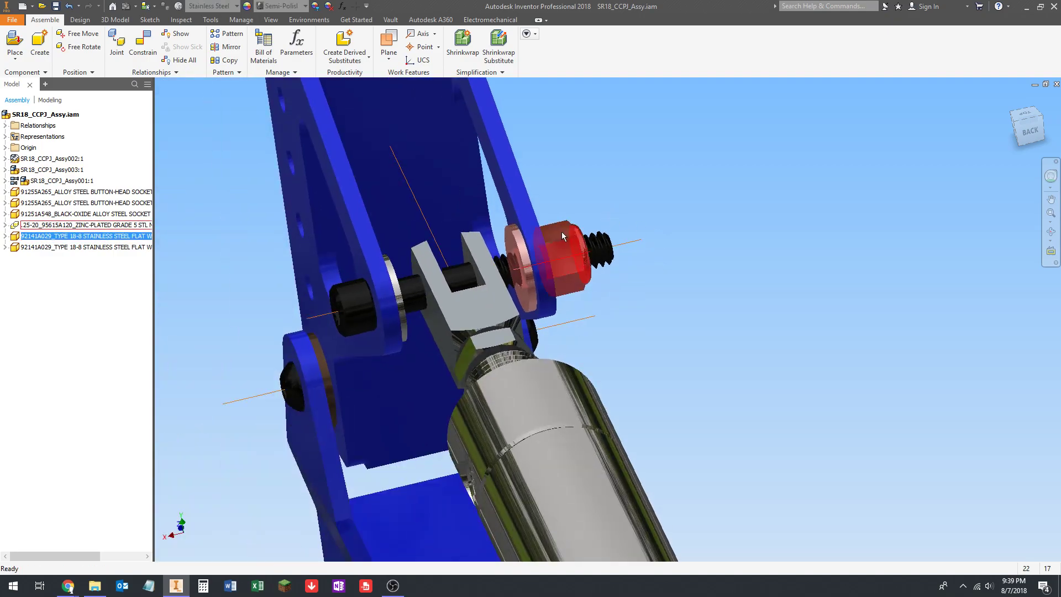
{"action": "scroll", "coordinate": [603, 166], "scroll_direction": "up", "scroll_amount": 5}
{"action": "scroll", "coordinate": [611, 180], "scroll_direction": "down", "scroll_amount": 3}
{"action": "middle_click_drag", "start_coordinate": [611, 180], "coordinate": [600, 209]}
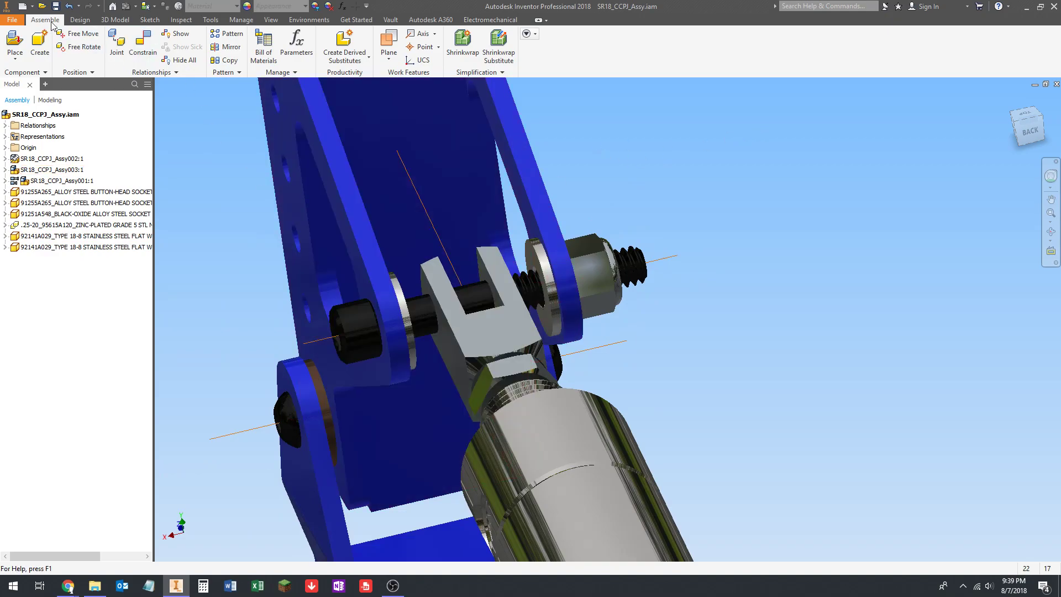
- Start a rectangular component pattern with its column direction along the clevis screw's axis, flipped toward the screw head
{"action": "left_click", "coordinate": [228, 36]}
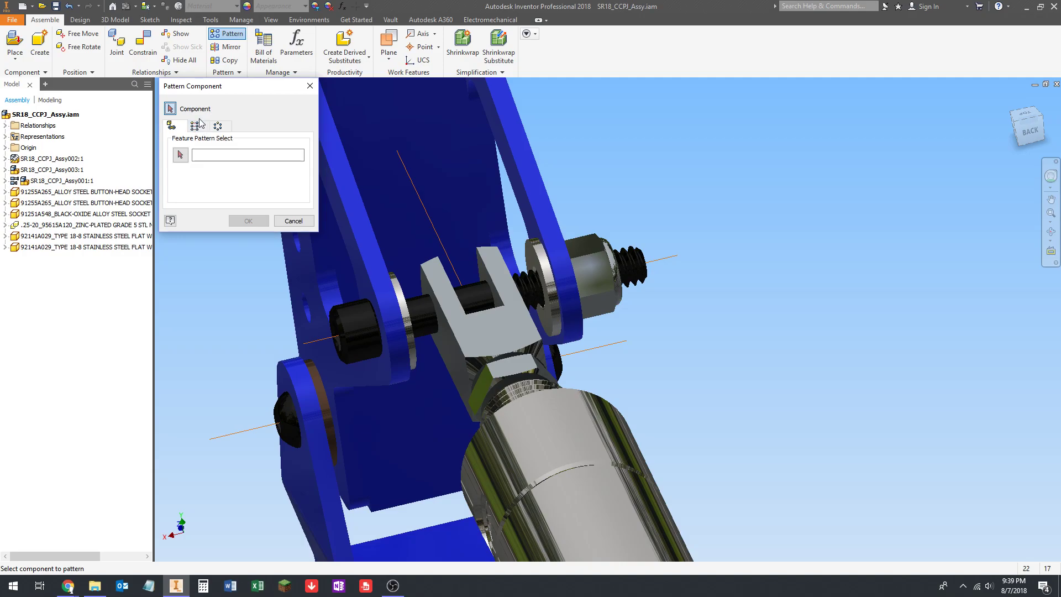
{"action": "left_click", "coordinate": [196, 129]}
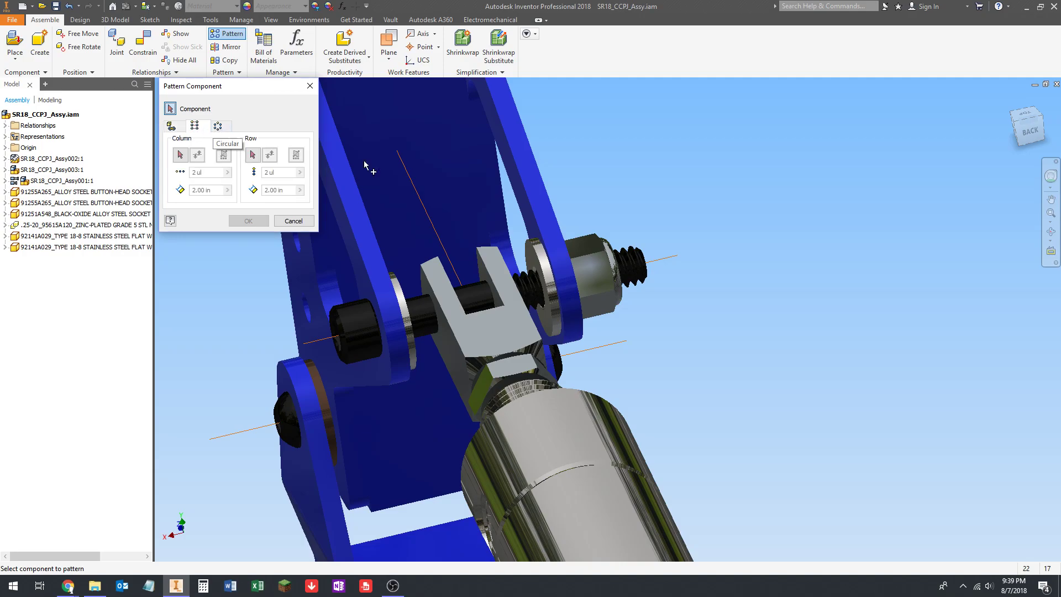
{"action": "scroll", "coordinate": [570, 258], "scroll_direction": "down", "scroll_amount": 3}
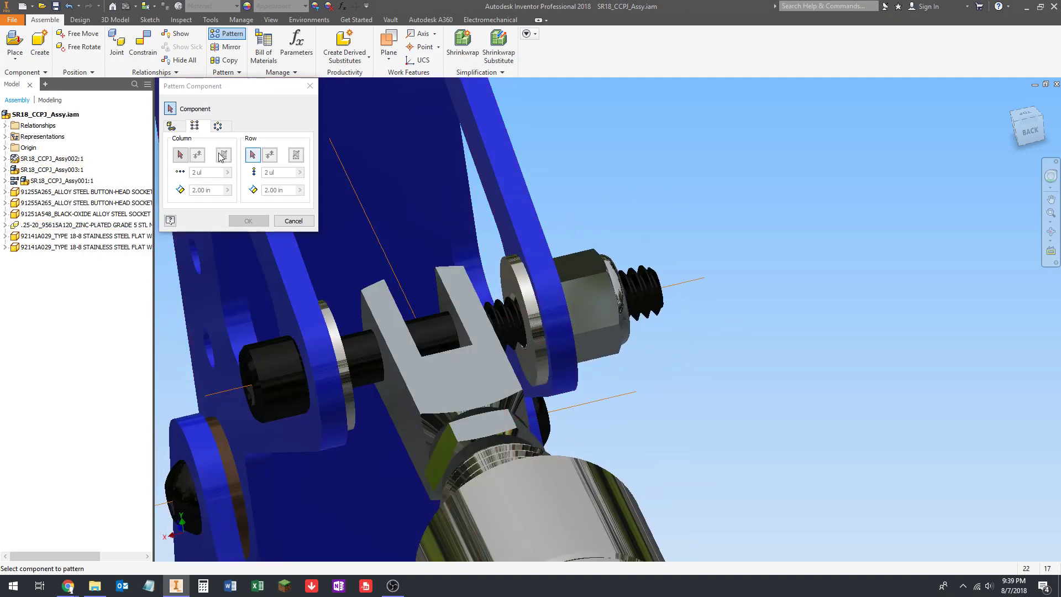
{"action": "left_click", "coordinate": [180, 156]}
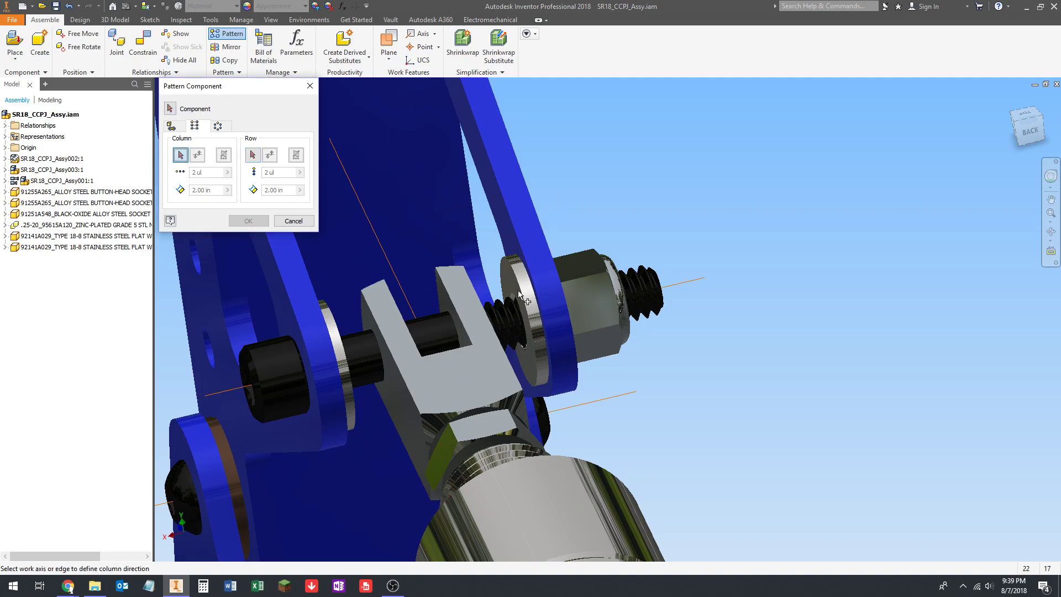
{"action": "scroll", "coordinate": [520, 295], "scroll_direction": "up", "scroll_amount": 4}
{"action": "scroll", "coordinate": [559, 260], "scroll_direction": "down", "scroll_amount": 5}
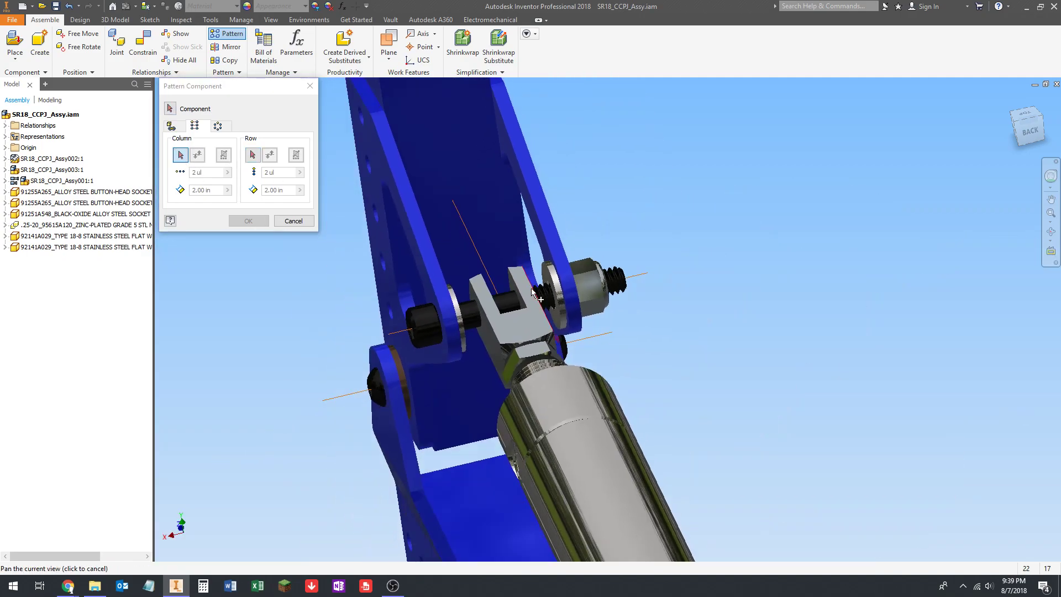
{"action": "left_click", "coordinate": [397, 334]}
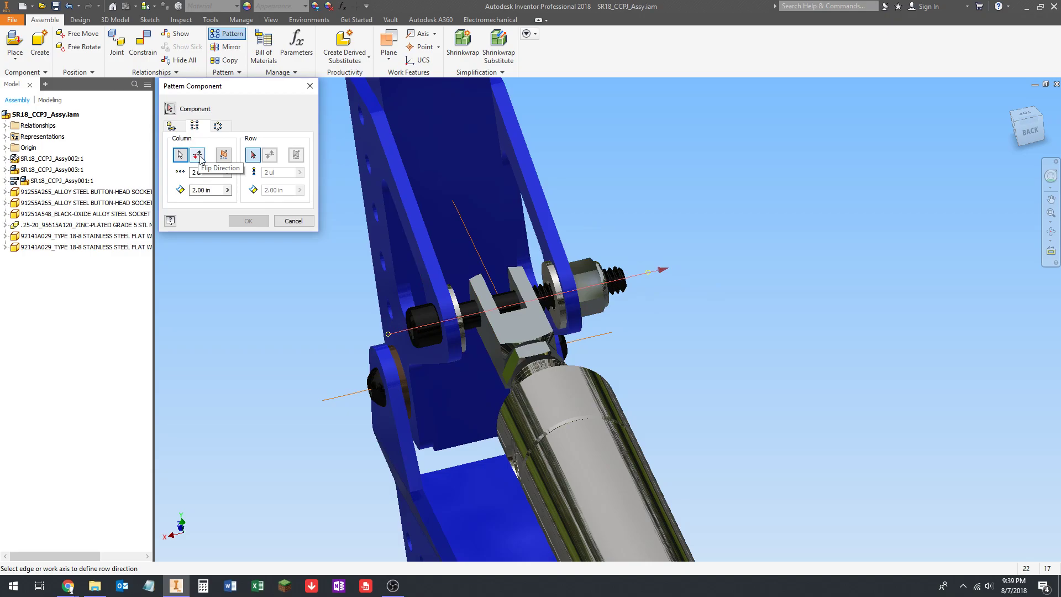
{"action": "left_click", "coordinate": [198, 156]}
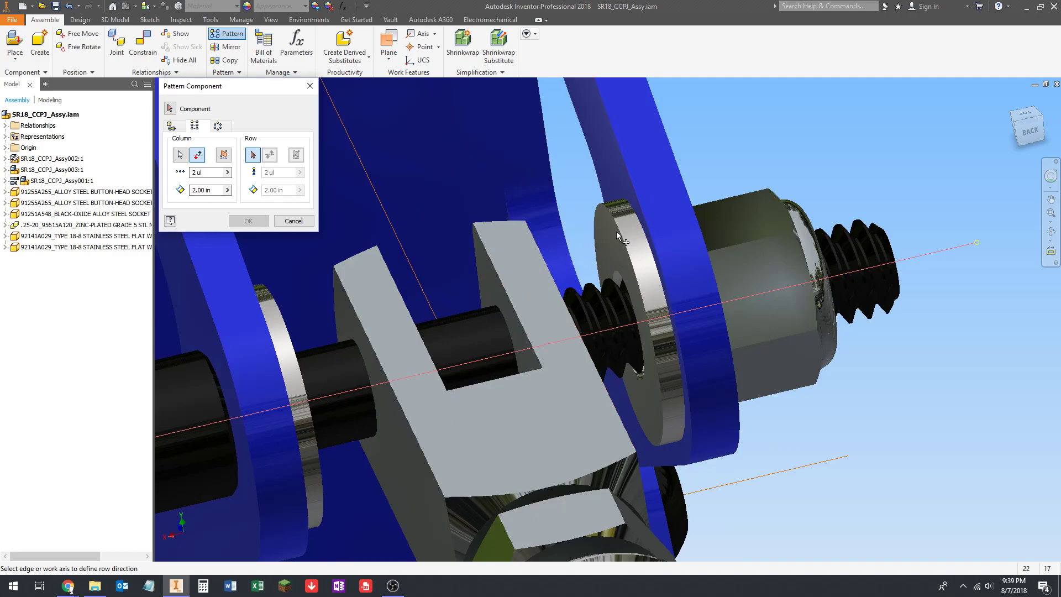
- Pattern the nut-side flat washer toward the rod clevis as 4 instances spaced .057 in apart
{"action": "left_click", "coordinate": [214, 193]}
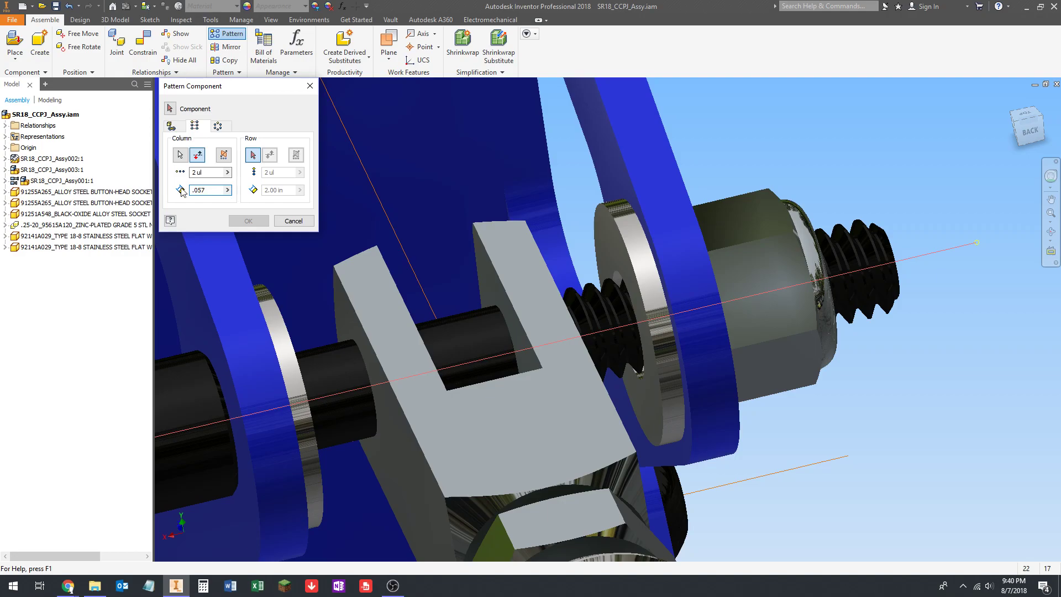
{"action": "left_click", "coordinate": [202, 172]}
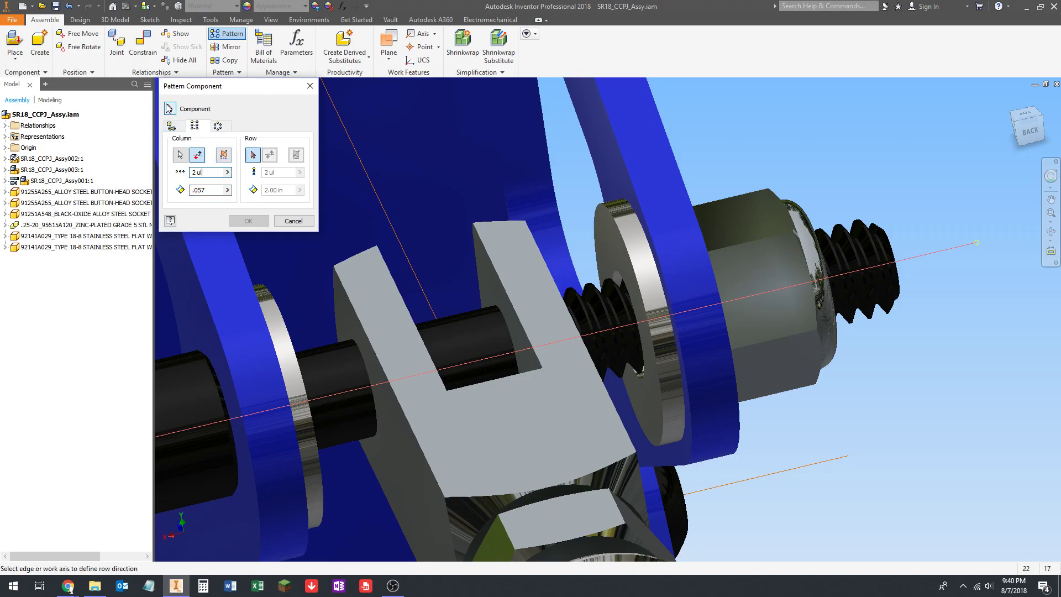
{"action": "left_click", "coordinate": [207, 174]}
{"action": "left_click", "coordinate": [171, 108]}
{"action": "left_click", "coordinate": [620, 220]}
{"action": "scroll", "coordinate": [620, 221], "scroll_direction": "down", "scroll_amount": 5}
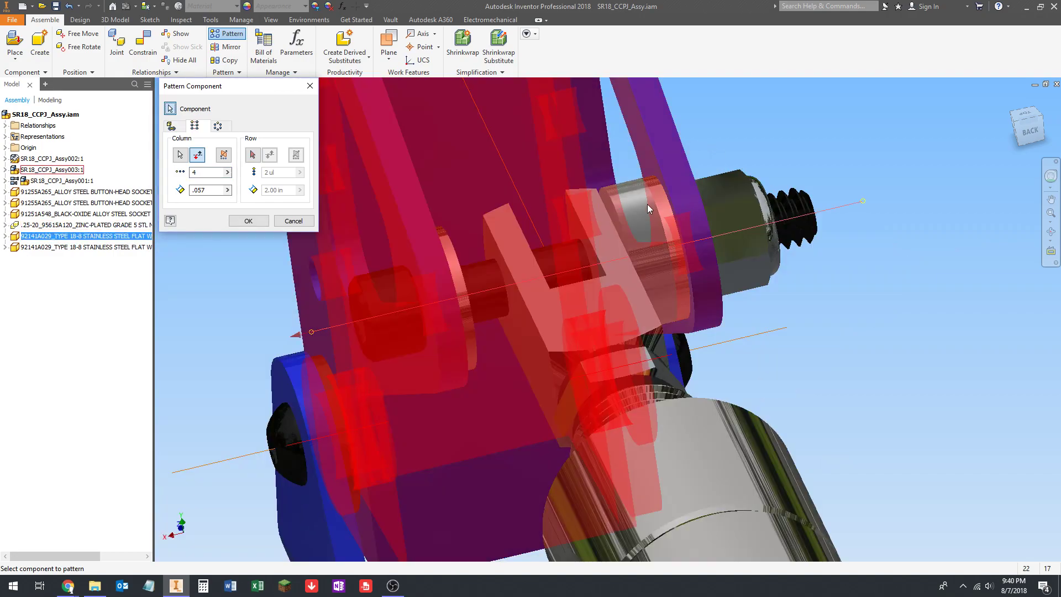
{"action": "left_click", "coordinate": [259, 227]}
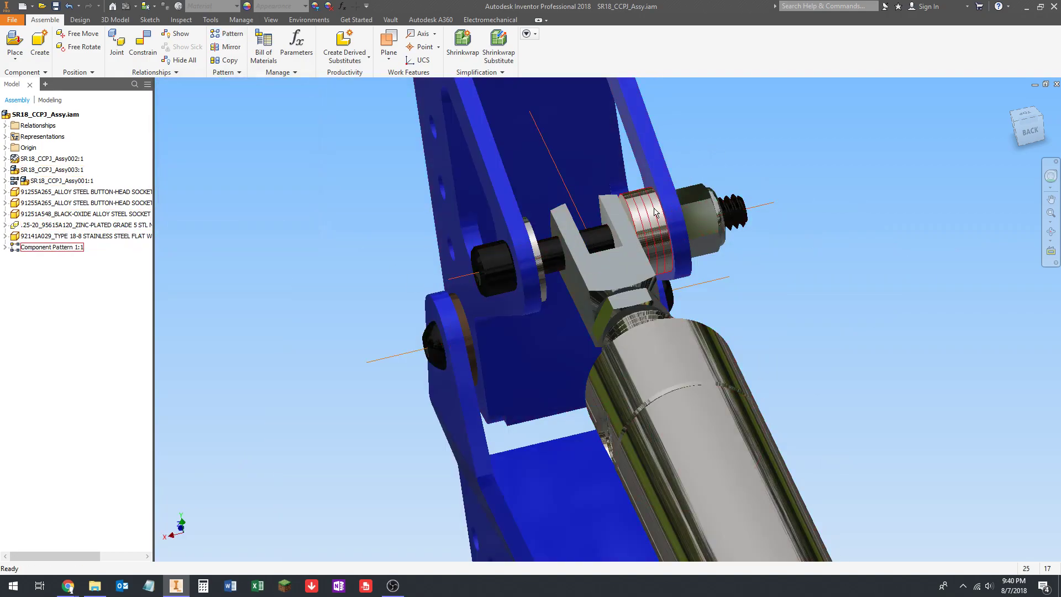
- Examine the nut-side washer stack between the bracket and the rod clevis
{"action": "scroll", "coordinate": [629, 223], "scroll_direction": "up", "scroll_amount": 5}
{"action": "scroll", "coordinate": [601, 222], "scroll_direction": "down", "scroll_amount": 3}
{"action": "mouse_move", "coordinate": [600, 219]}
{"action": "middle_mouse_down", "text": "shift"}
{"action": "mouse_move", "coordinate": [585, 218]}
{"action": "mouse_move", "coordinate": [602, 225]}
{"action": "middle_mouse_up", "text": "shift"}
{"action": "scroll", "coordinate": [577, 221], "scroll_direction": "up", "scroll_amount": 3}
{"action": "scroll", "coordinate": [585, 227], "scroll_direction": "down", "scroll_amount": 4}
{"action": "scroll", "coordinate": [601, 226], "scroll_direction": "up", "scroll_amount": 4}
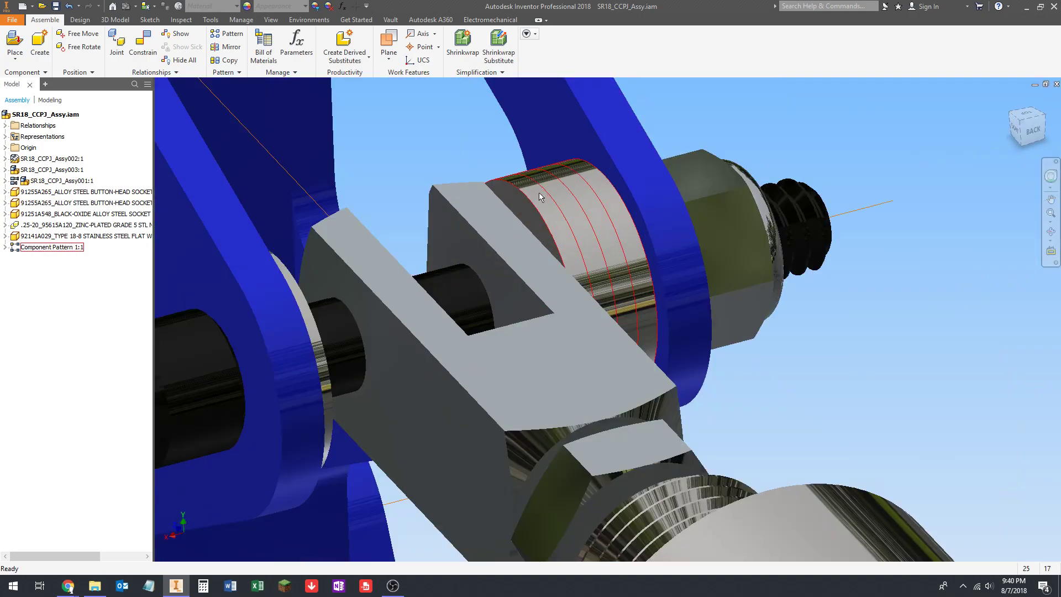
{"action": "scroll", "coordinate": [541, 193], "scroll_direction": "down", "scroll_amount": 4}
{"action": "middle_click_drag", "start_coordinate": [547, 195], "coordinate": [528, 216], "text": "shift"}
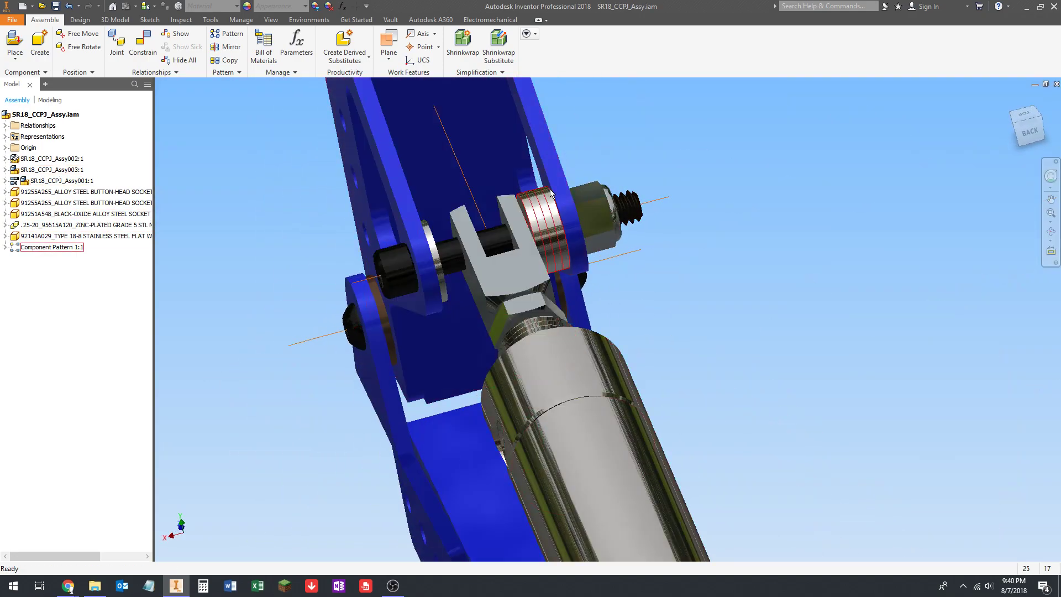
- Review the individual elements of the nut-side washer pattern and their fit along the screw
{"action": "left_click", "coordinate": [32, 248]}
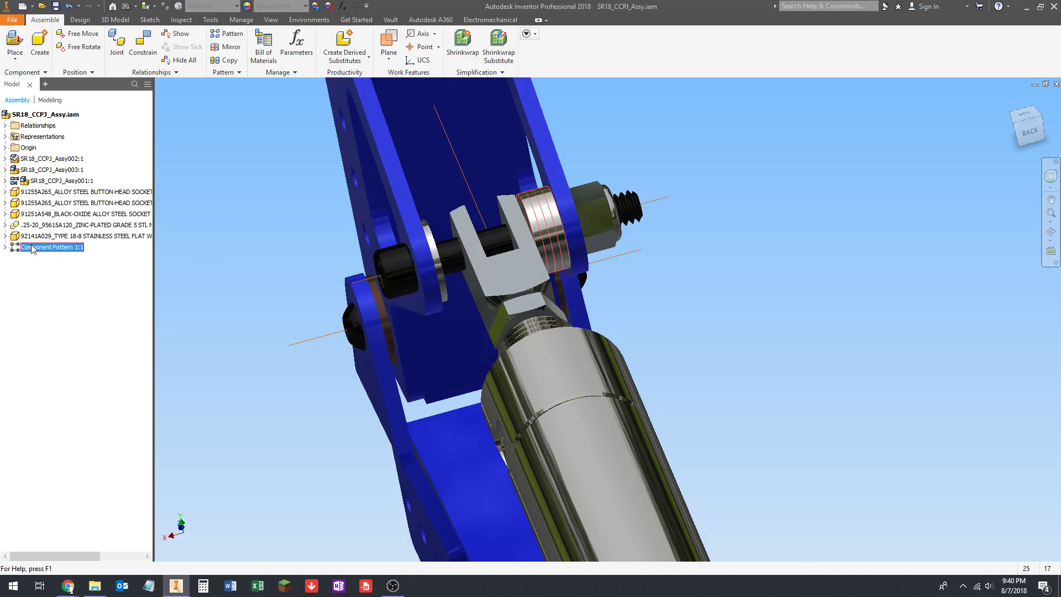
{"action": "left_click", "coordinate": [5, 248]}
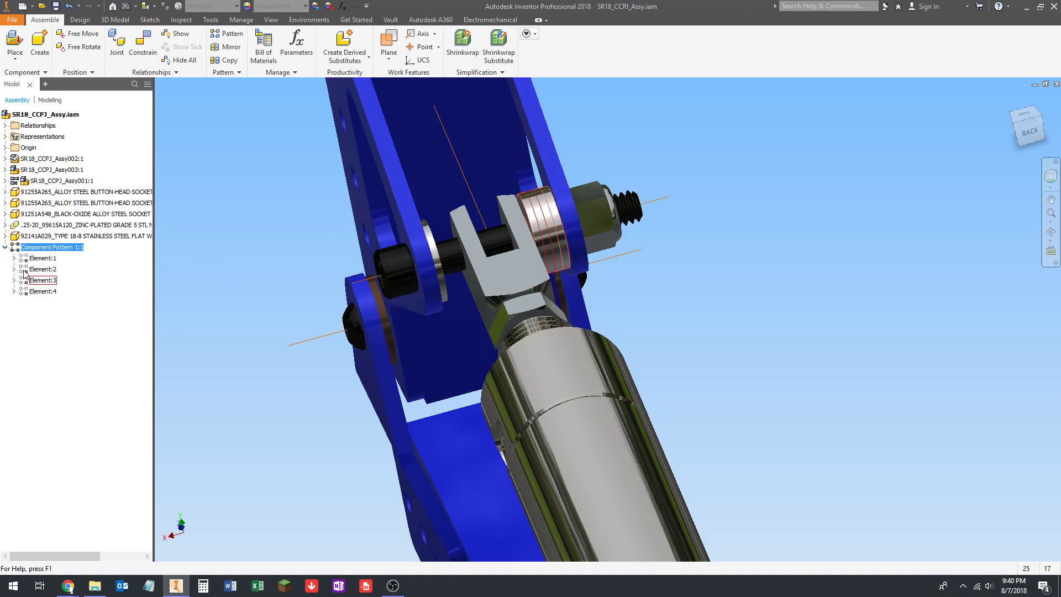
{"action": "left_click", "coordinate": [6, 248]}
{"action": "scroll", "coordinate": [552, 226], "scroll_direction": "up", "scroll_amount": 3}
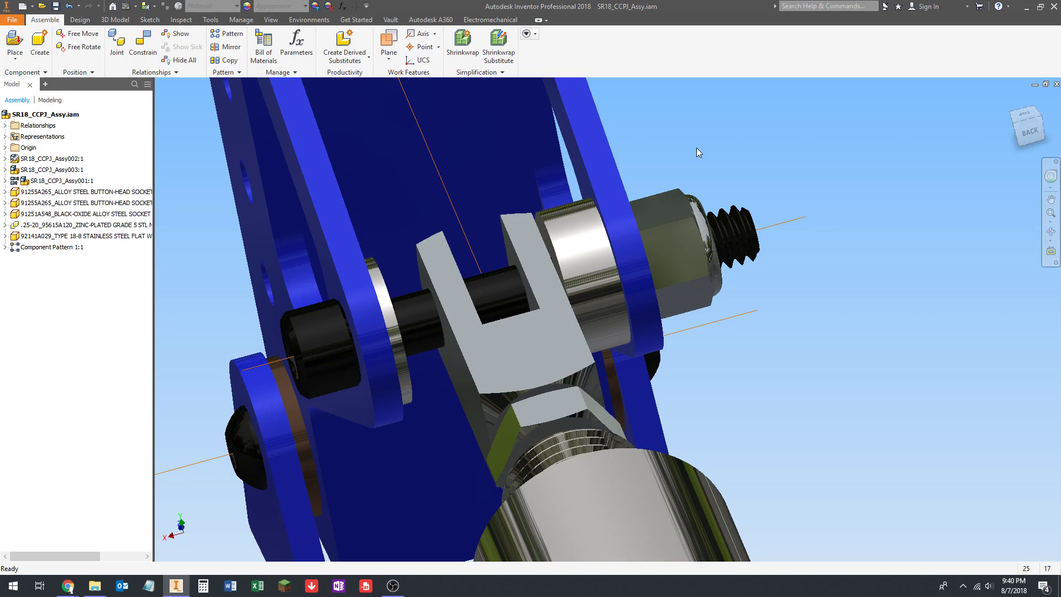
{"action": "scroll", "coordinate": [671, 173], "scroll_direction": "down", "scroll_amount": 3}
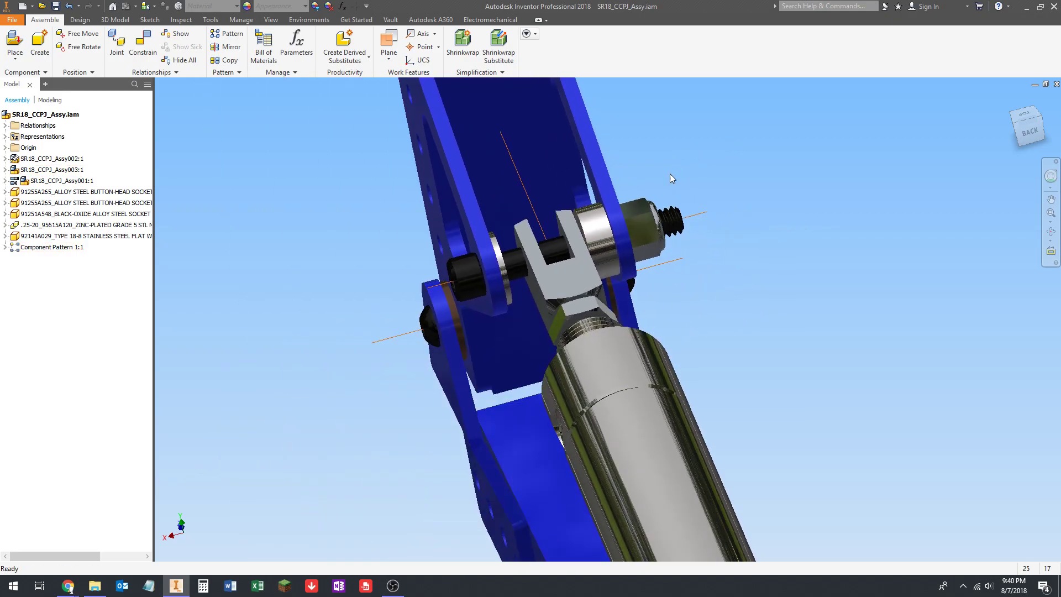
{"action": "scroll", "coordinate": [560, 219], "scroll_direction": "up", "scroll_amount": 5}
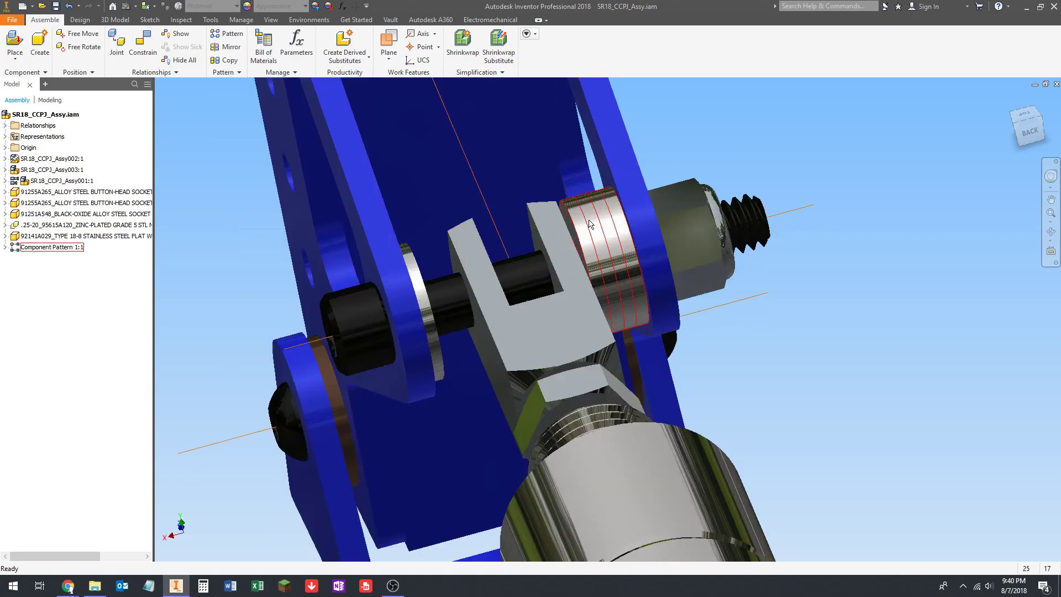
{"action": "scroll", "coordinate": [560, 220], "scroll_direction": "down", "scroll_amount": 4}
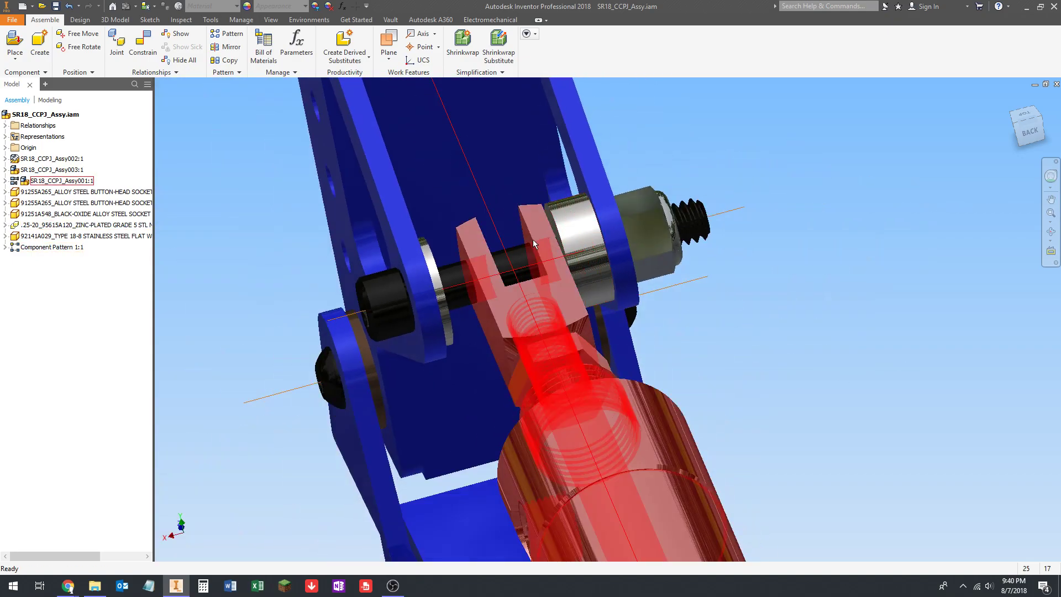
- Start a rectangular pattern of the head-side flat washer with the clevis screw's axis as column direction
{"action": "middle_click_drag", "start_coordinate": [540, 237], "coordinate": [470, 243], "text": "shift"}
{"action": "middle_click_drag", "start_coordinate": [391, 263], "coordinate": [363, 288]}
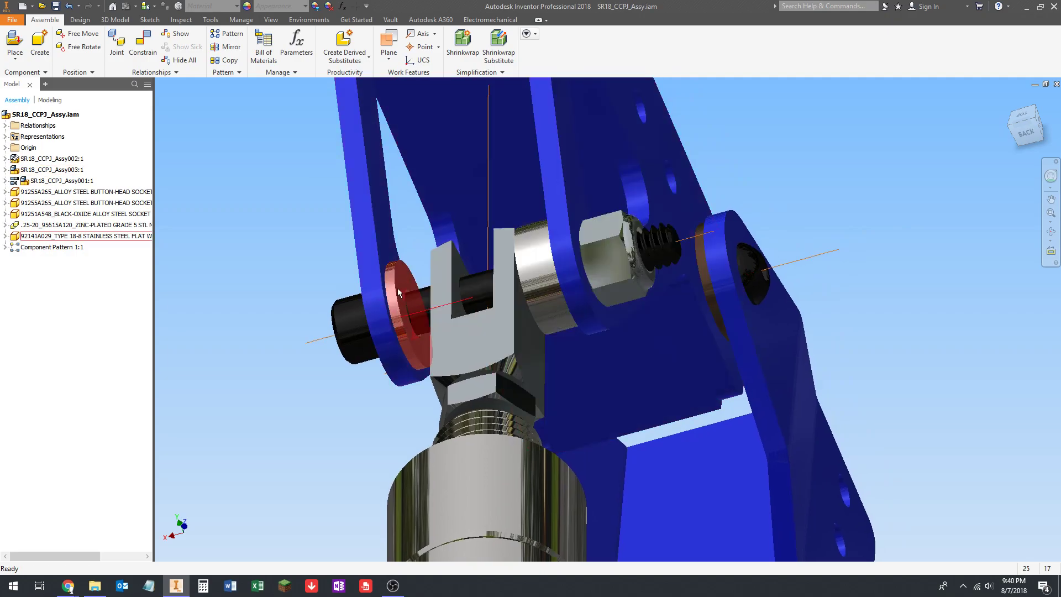
{"action": "left_click", "coordinate": [398, 290]}
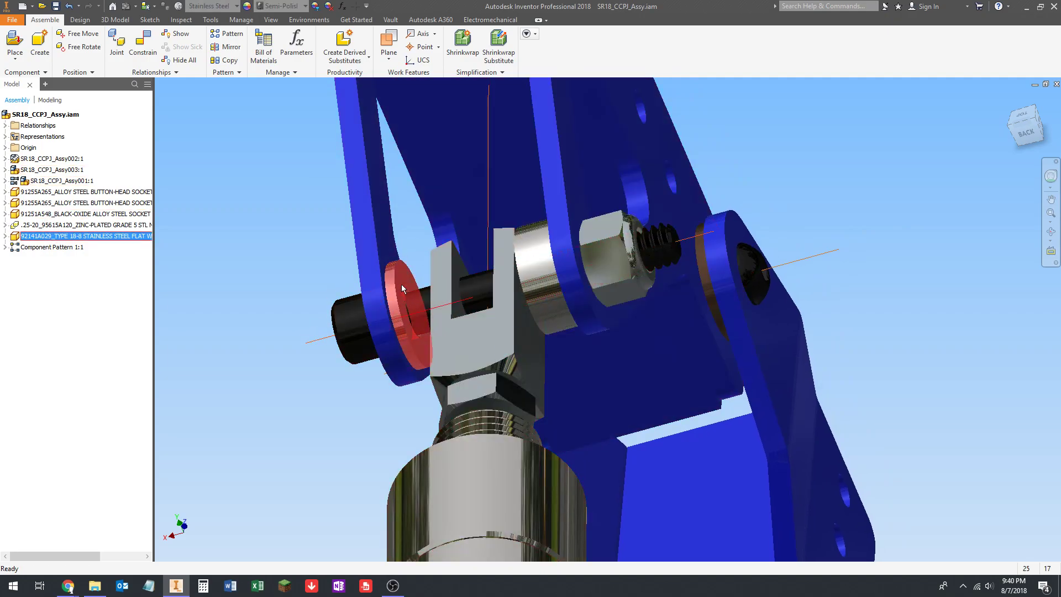
{"action": "middle_click_drag", "start_coordinate": [404, 234], "coordinate": [350, 247], "text": "shift"}
{"action": "left_click", "coordinate": [254, 230]}
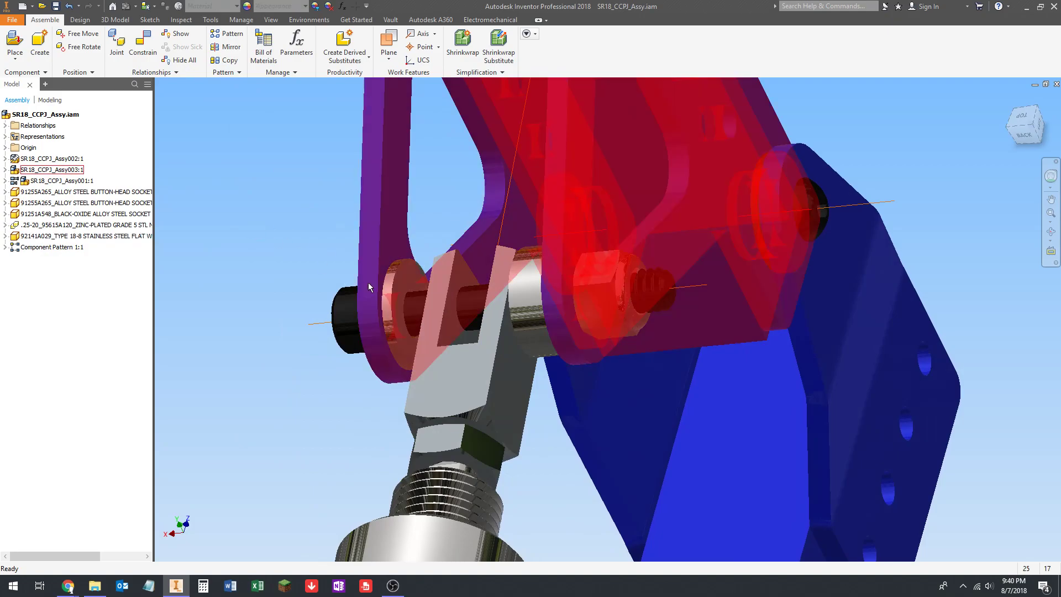
{"action": "left_click", "coordinate": [393, 284]}
{"action": "left_click", "coordinate": [226, 34]}
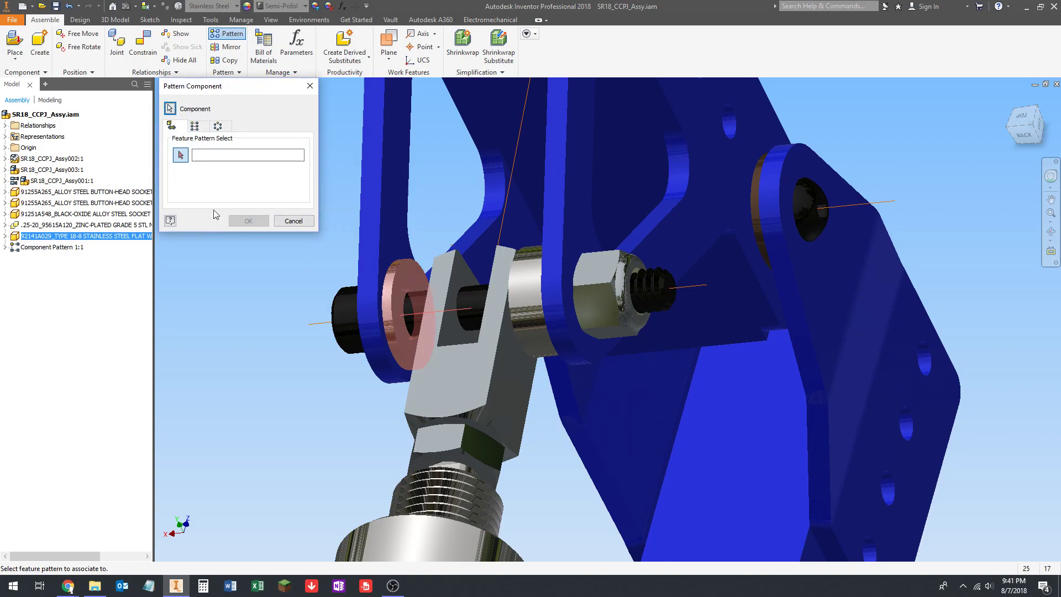
{"action": "left_click", "coordinate": [198, 128]}
{"action": "left_click", "coordinate": [180, 155]}
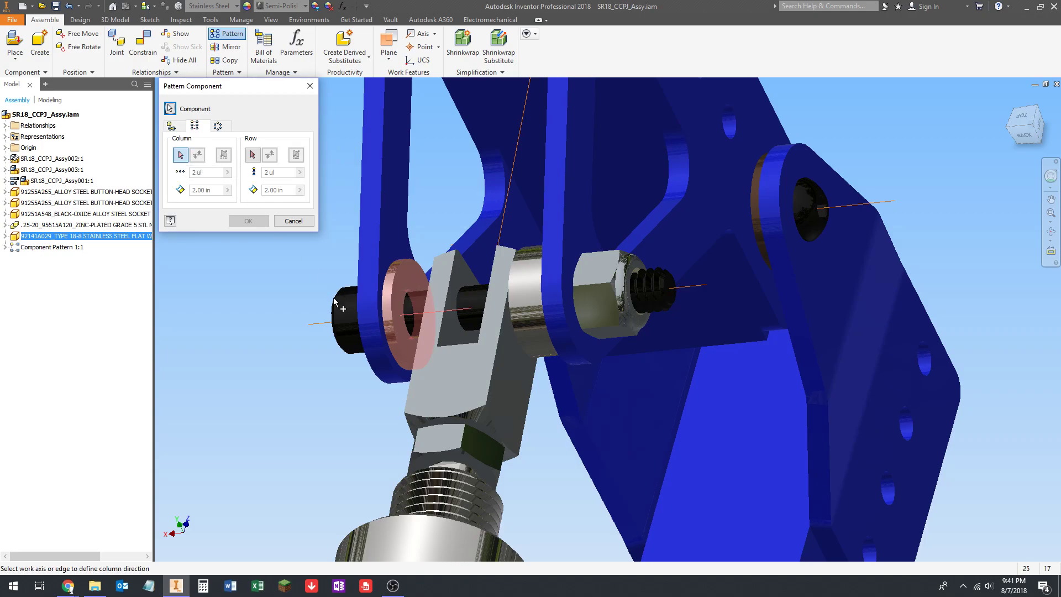
{"action": "left_click", "coordinate": [694, 290]}
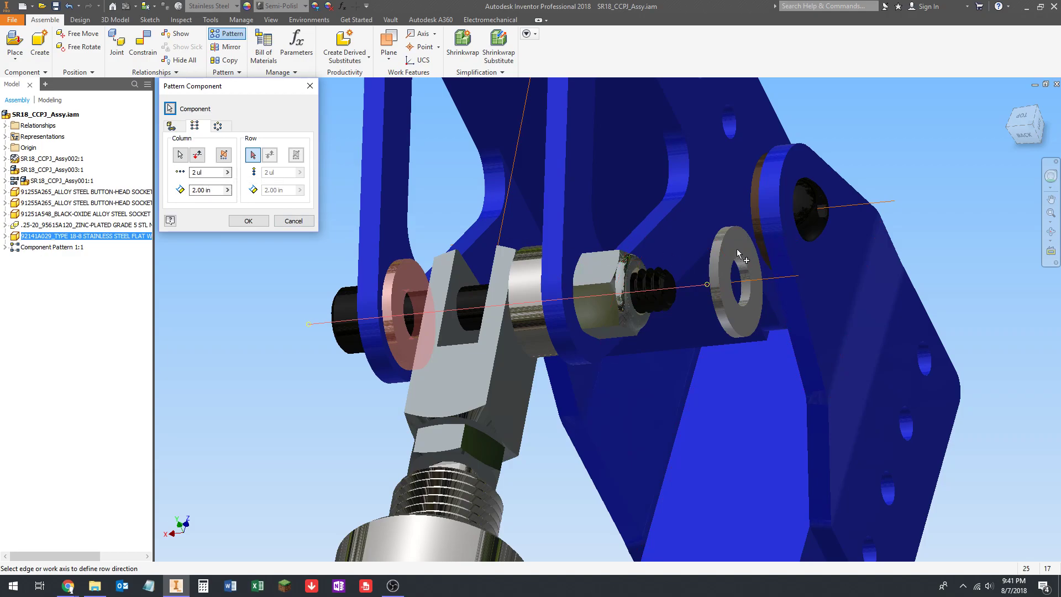
- Set the head-side washer pattern to 4 instances at .057 in spacing and create it
{"action": "left_click", "coordinate": [219, 191]}
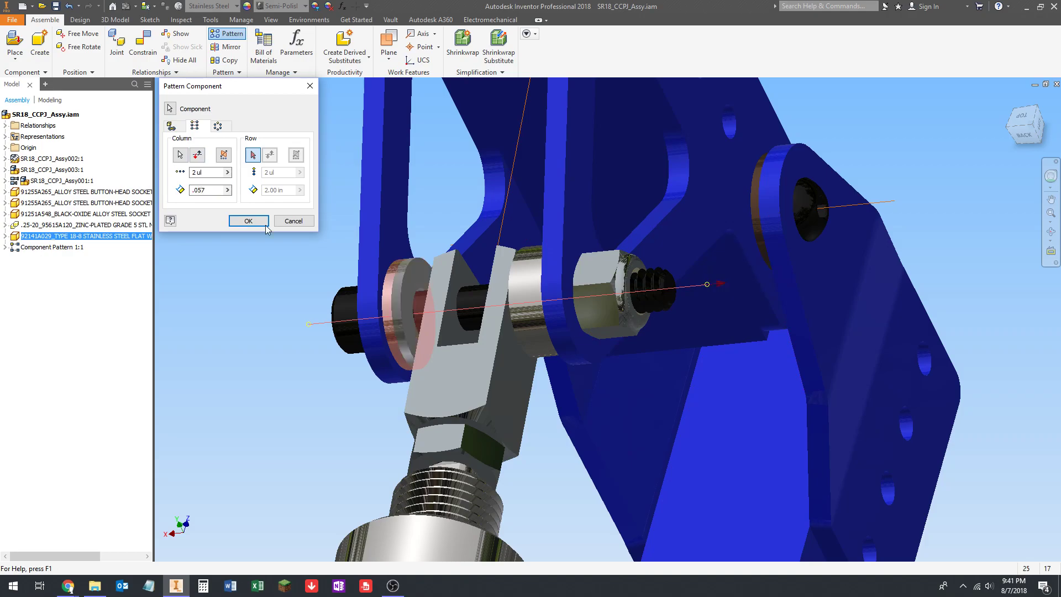
{"action": "left_click", "coordinate": [209, 172]}
{"action": "type", "text": "4"}
{"action": "middle_click_drag", "start_coordinate": [453, 265], "coordinate": [575, 260], "text": "shift"}
{"action": "left_click", "coordinate": [248, 220]}
- Examine both washer stacks around the rod clevis and the cylinder's opposite end at its mounting bracket
{"action": "scroll", "coordinate": [381, 283], "scroll_direction": "down", "scroll_amount": 5}
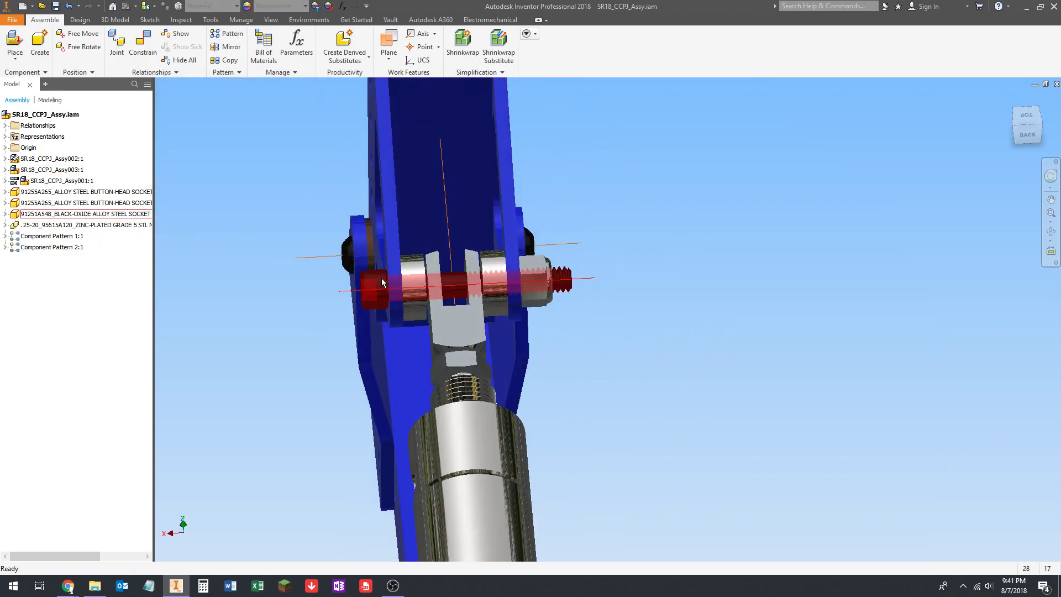
{"action": "scroll", "coordinate": [474, 279], "scroll_direction": "up", "scroll_amount": 8}
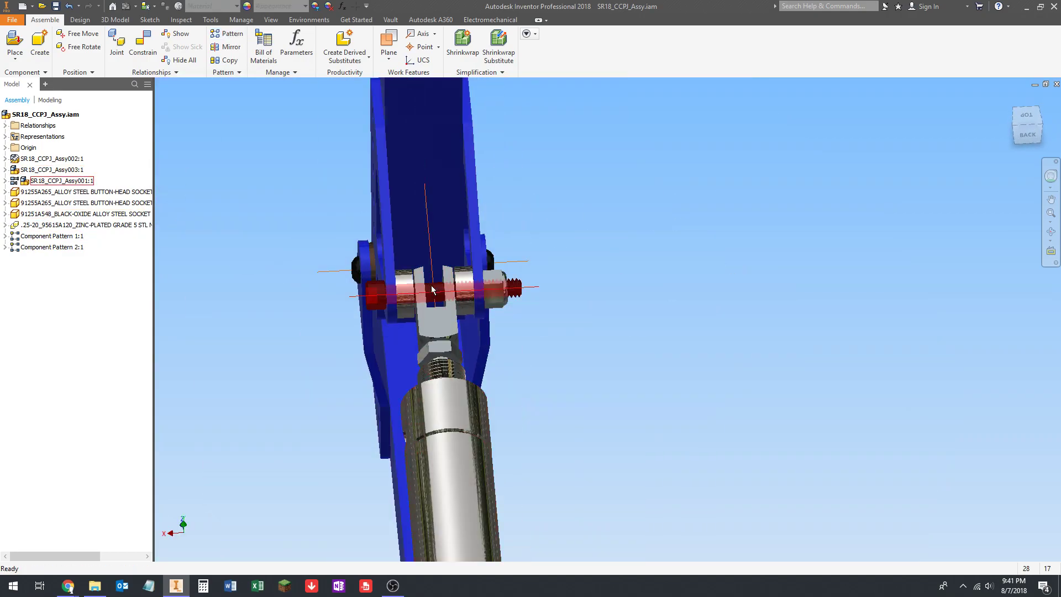
{"action": "middle_click_drag", "start_coordinate": [427, 283], "coordinate": [413, 247], "text": "shift"}
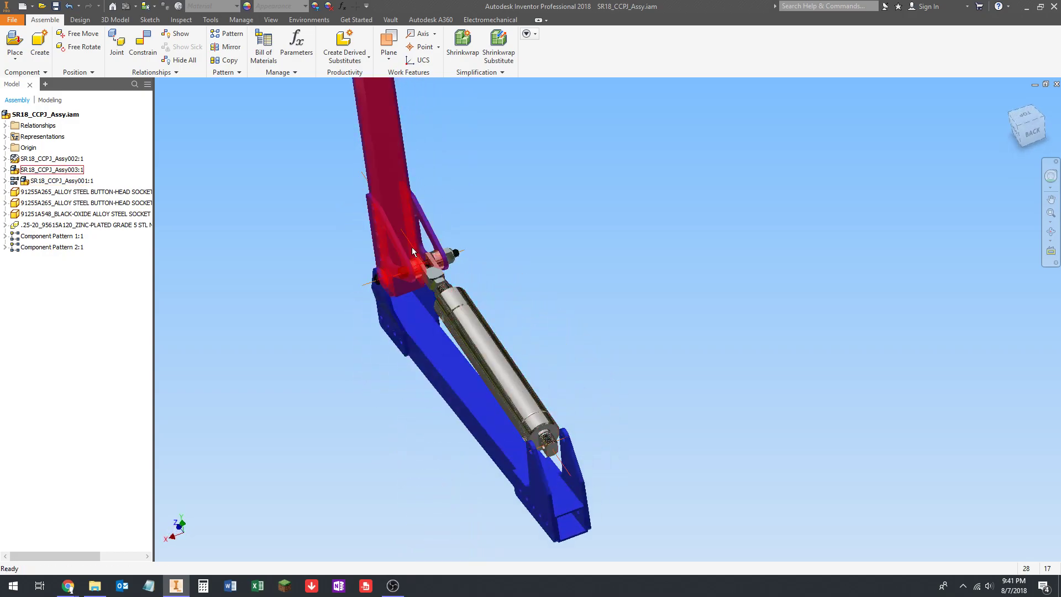
{"action": "scroll", "coordinate": [435, 295], "scroll_direction": "down", "scroll_amount": 6}
{"action": "scroll", "coordinate": [415, 298], "scroll_direction": "up", "scroll_amount": 8}
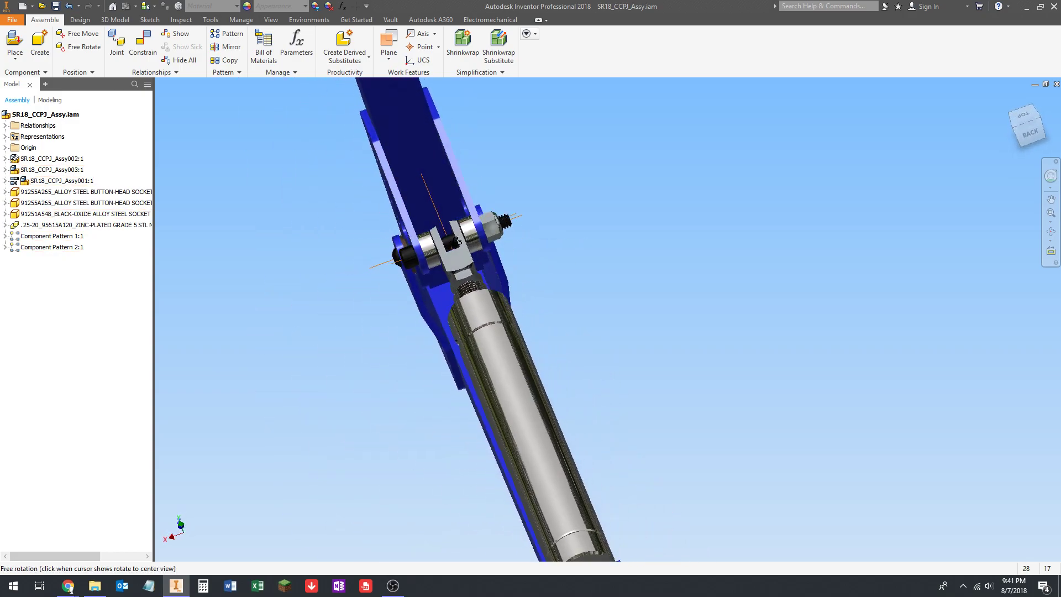
{"action": "middle_click_drag", "start_coordinate": [445, 277], "coordinate": [539, 293], "text": "shift"}
{"action": "scroll", "coordinate": [540, 293], "scroll_direction": "down", "scroll_amount": 6}
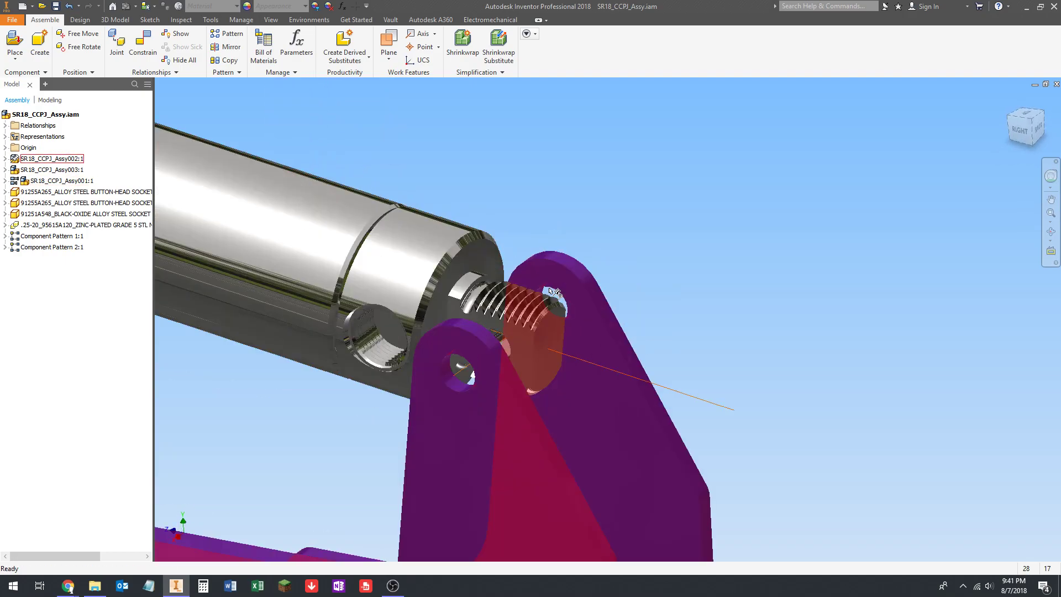
{"action": "scroll", "coordinate": [580, 285], "scroll_direction": "up", "scroll_amount": 5}
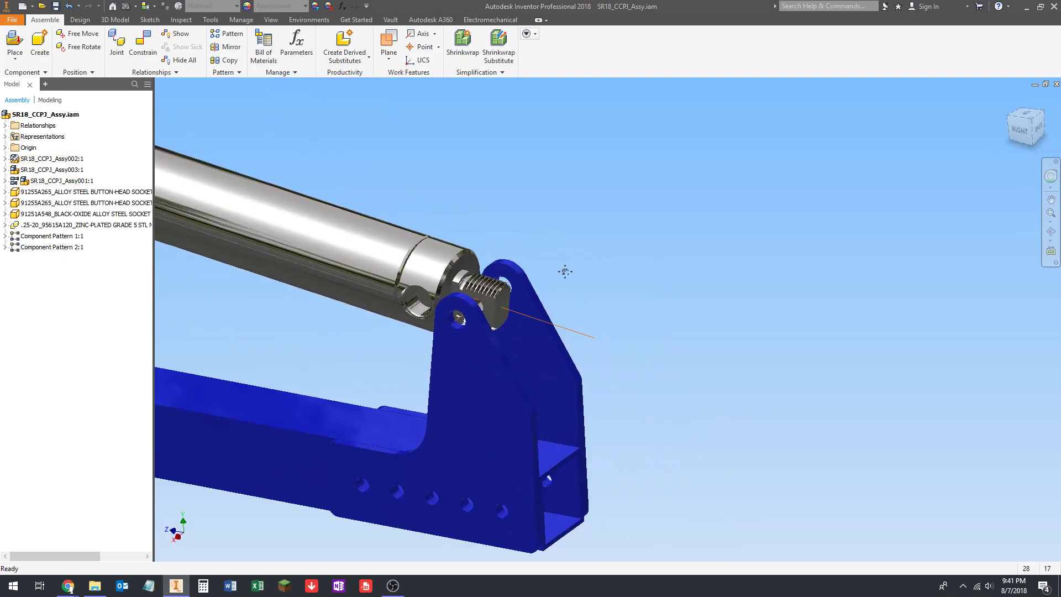
- Place one 91259A544 alloy steel shoulder screw beside the rear cylinder bracket
{"action": "key", "text": "p"}
{"action": "left_click", "coordinate": [279, 229]}
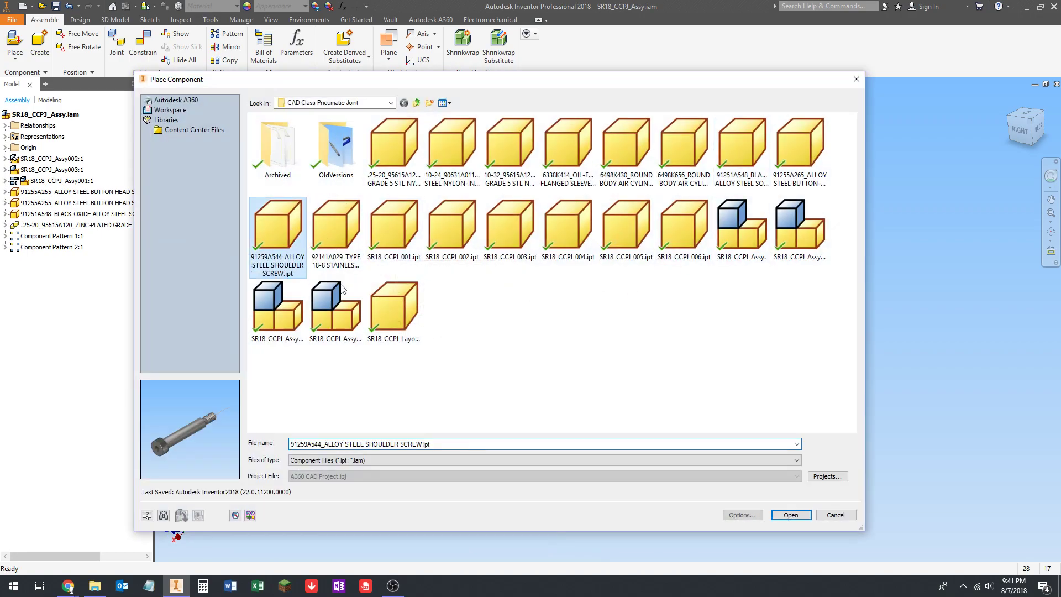
{"action": "left_click", "coordinate": [788, 513]}
{"action": "scroll", "coordinate": [753, 315], "scroll_direction": "up", "scroll_amount": 4}
{"action": "right_click", "coordinate": [687, 317]}
{"action": "scroll", "coordinate": [687, 319], "scroll_direction": "up", "scroll_amount": 4}
{"action": "scroll", "coordinate": [687, 319], "scroll_direction": "down", "scroll_amount": 5}
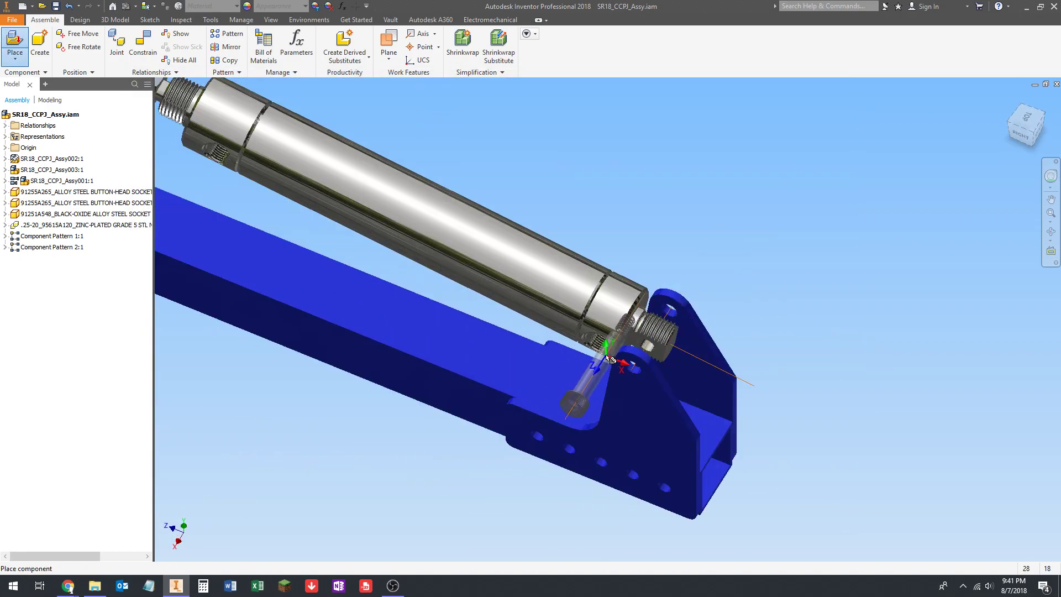
{"action": "scroll", "coordinate": [718, 355], "scroll_direction": "up", "scroll_amount": 3}
{"action": "scroll", "coordinate": [415, 250], "scroll_direction": "down", "scroll_amount": 5}
{"action": "scroll", "coordinate": [415, 250], "scroll_direction": "up", "scroll_amount": 5}
{"action": "middle_click_drag", "start_coordinate": [558, 332], "coordinate": [621, 308], "text": "shift"}
{"action": "scroll", "coordinate": [615, 320], "scroll_direction": "down", "scroll_amount": 4}
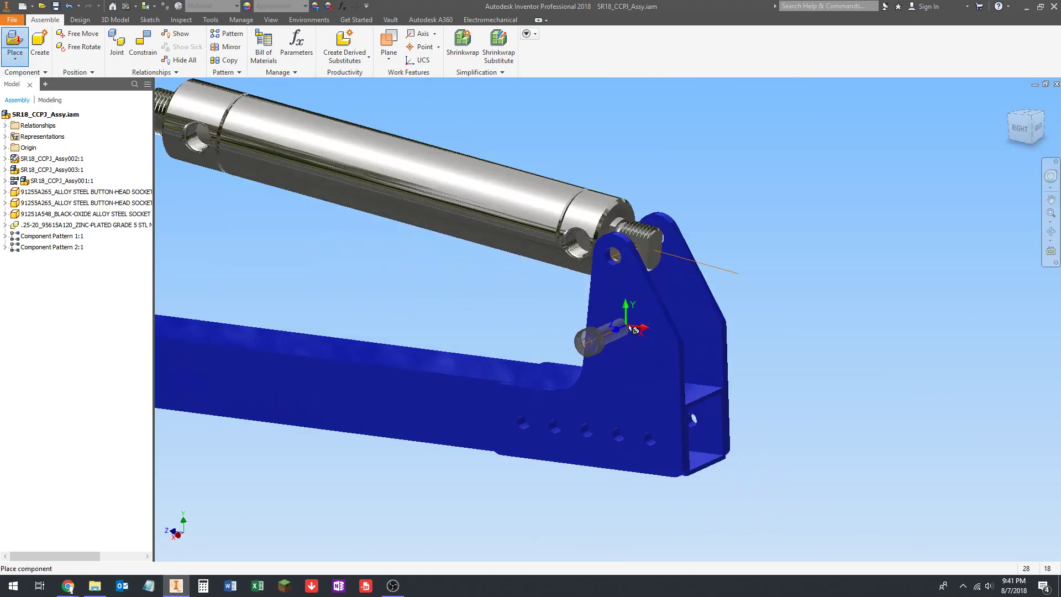
{"action": "left_click", "coordinate": [612, 319]}
{"action": "scroll", "coordinate": [612, 319], "scroll_direction": "up", "scroll_amount": 5}
{"action": "scroll", "coordinate": [564, 265], "scroll_direction": "down", "scroll_amount": 5}
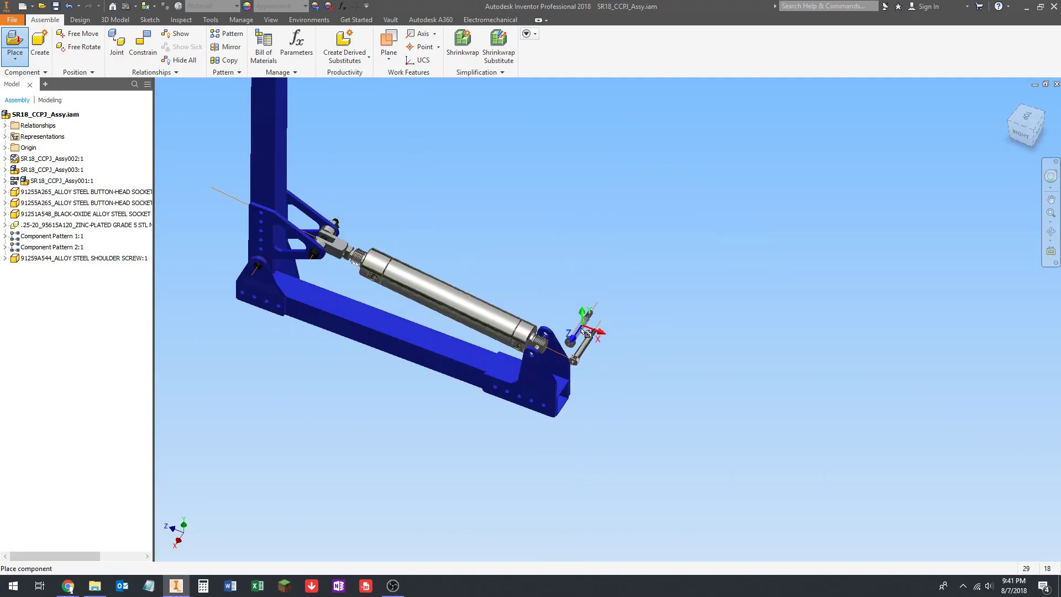
{"action": "middle_click_drag", "start_coordinate": [553, 276], "coordinate": [572, 286], "text": "shift"}
{"action": "key", "text": "Escape"}
- Place one 10-24_90631A011 low-strength steel nylon-insert locknut, rotated to line up roughly with the shoulder screw, near its threaded end
{"action": "scroll", "coordinate": [552, 288], "scroll_direction": "up", "scroll_amount": 3}
{"action": "key", "text": "p"}
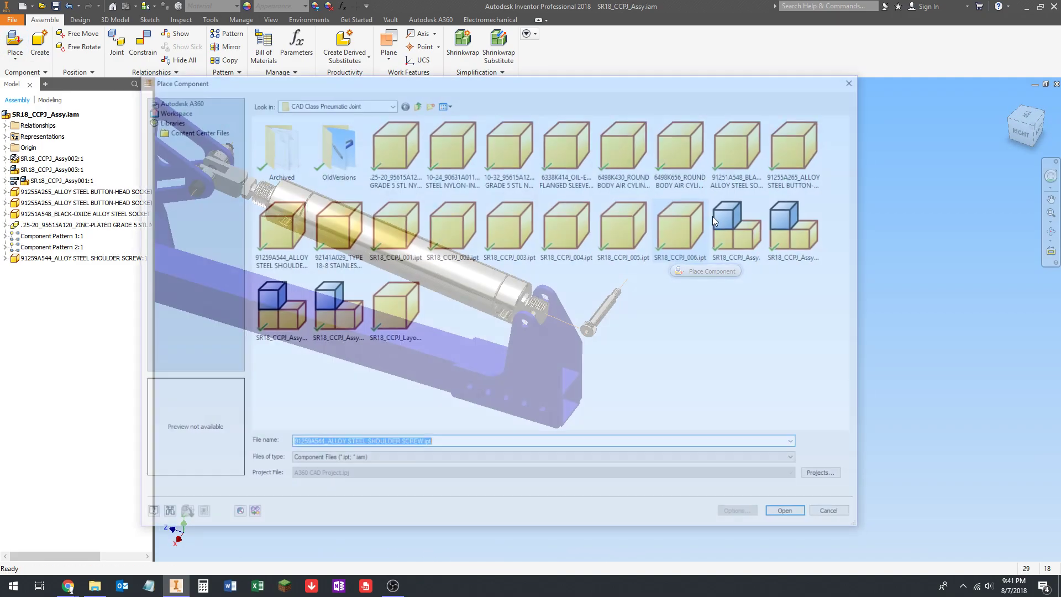
{"action": "left_click", "coordinate": [443, 169]}
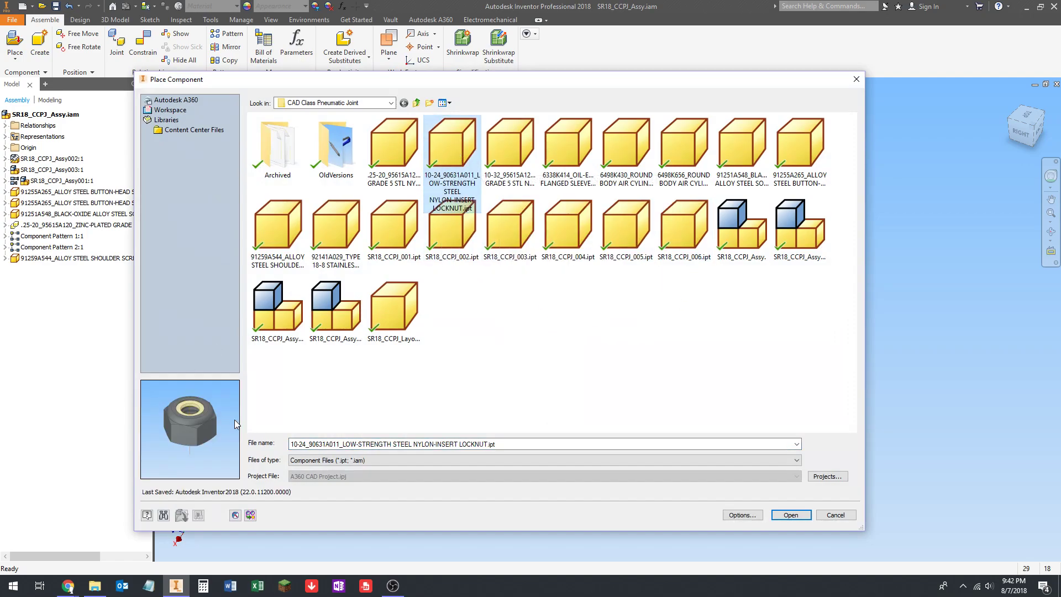
{"action": "left_click", "coordinate": [799, 516]}
{"action": "scroll", "coordinate": [641, 342], "scroll_direction": "up", "scroll_amount": 5}
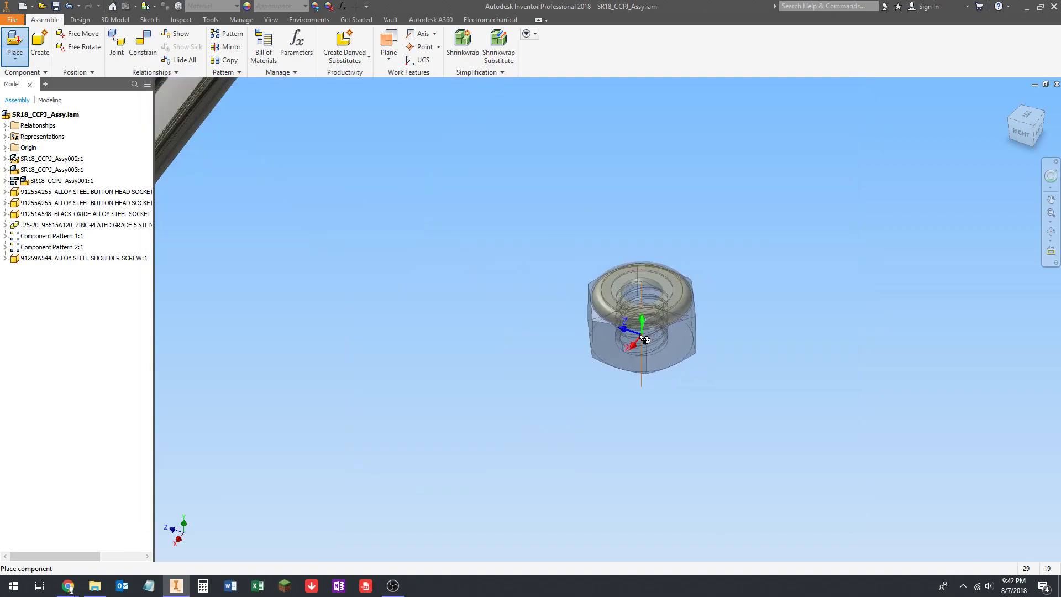
{"action": "right_click", "coordinate": [636, 334]}
{"action": "left_click", "coordinate": [674, 319]}
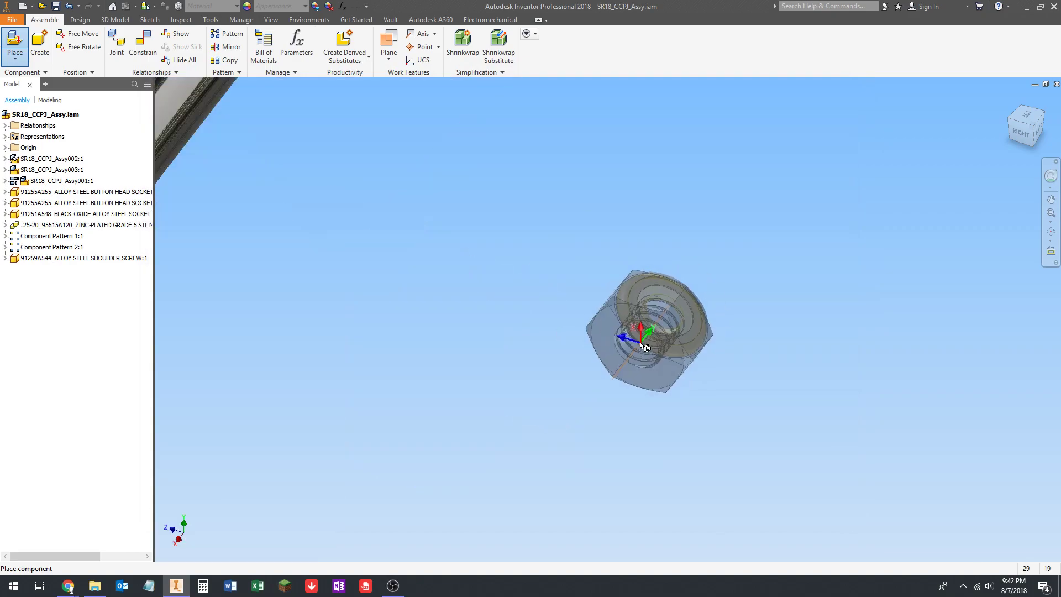
{"action": "scroll", "coordinate": [630, 334], "scroll_direction": "down", "scroll_amount": 5}
{"action": "middle_click_drag", "start_coordinate": [628, 333], "coordinate": [551, 348], "text": "shift"}
{"action": "left_click", "coordinate": [642, 340]}
{"action": "scroll", "coordinate": [611, 379], "scroll_direction": "down", "scroll_amount": 3}
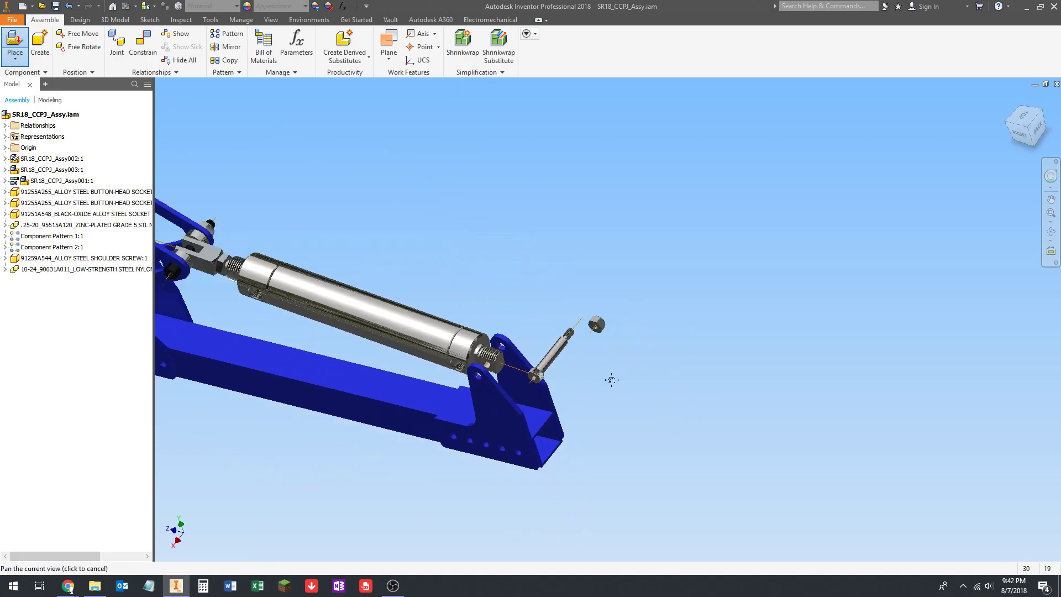
- Apply an Insert constraint between the underside edge of the shoulder screw's head and the rear bracket's outer hole edge, with 0.000 in offset
{"action": "scroll", "coordinate": [596, 376], "scroll_direction": "up", "scroll_amount": 5}
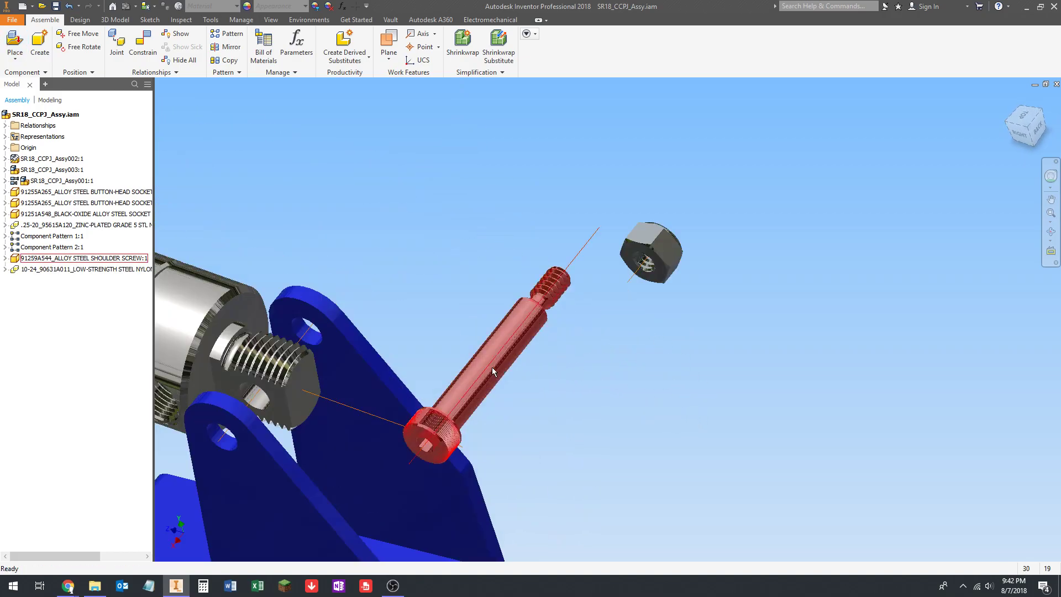
{"action": "scroll", "coordinate": [493, 366], "scroll_direction": "down", "scroll_amount": 3}
{"action": "key", "text": "c"}
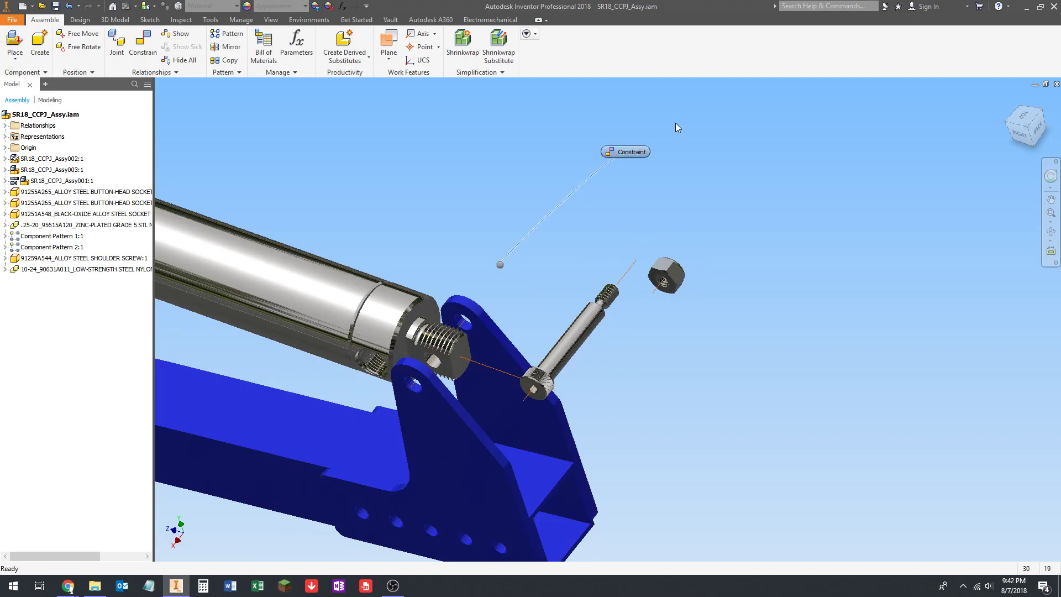
{"action": "scroll", "coordinate": [556, 224], "scroll_direction": "down", "scroll_amount": 1}
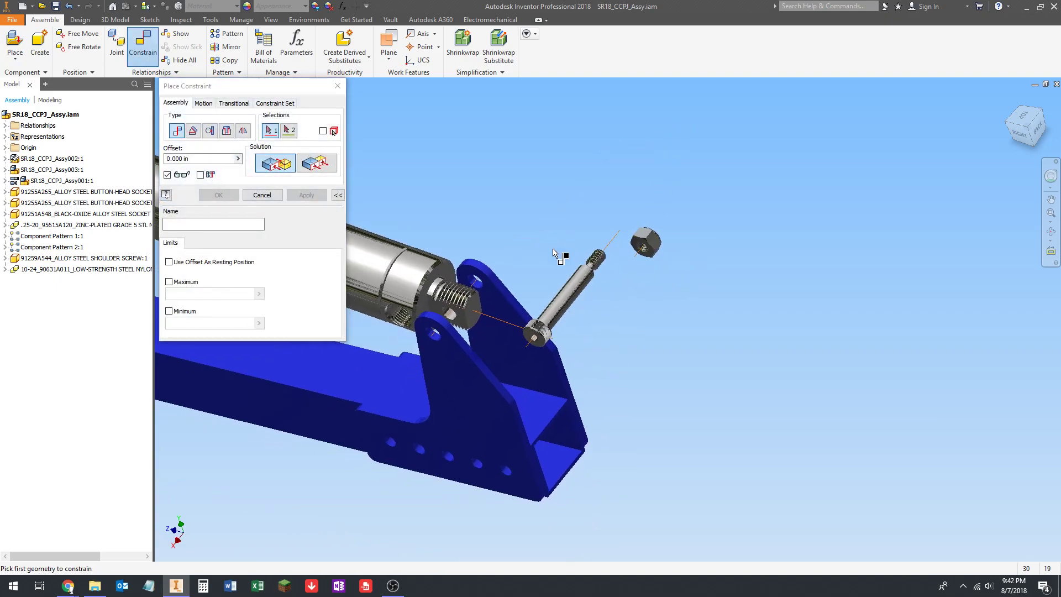
{"action": "left_click", "coordinate": [226, 131]}
{"action": "scroll", "coordinate": [530, 248], "scroll_direction": "down", "scroll_amount": 4}
{"action": "scroll", "coordinate": [514, 252], "scroll_direction": "up", "scroll_amount": 8}
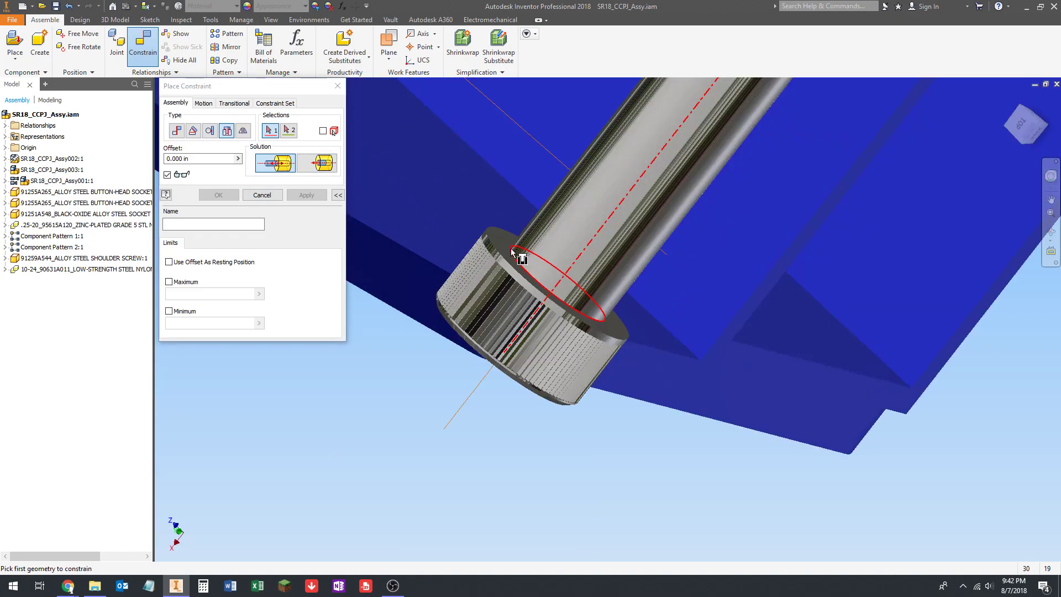
{"action": "left_click", "coordinate": [498, 252]}
{"action": "scroll", "coordinate": [596, 284], "scroll_direction": "down", "scroll_amount": 5}
{"action": "scroll", "coordinate": [587, 284], "scroll_direction": "up", "scroll_amount": 7}
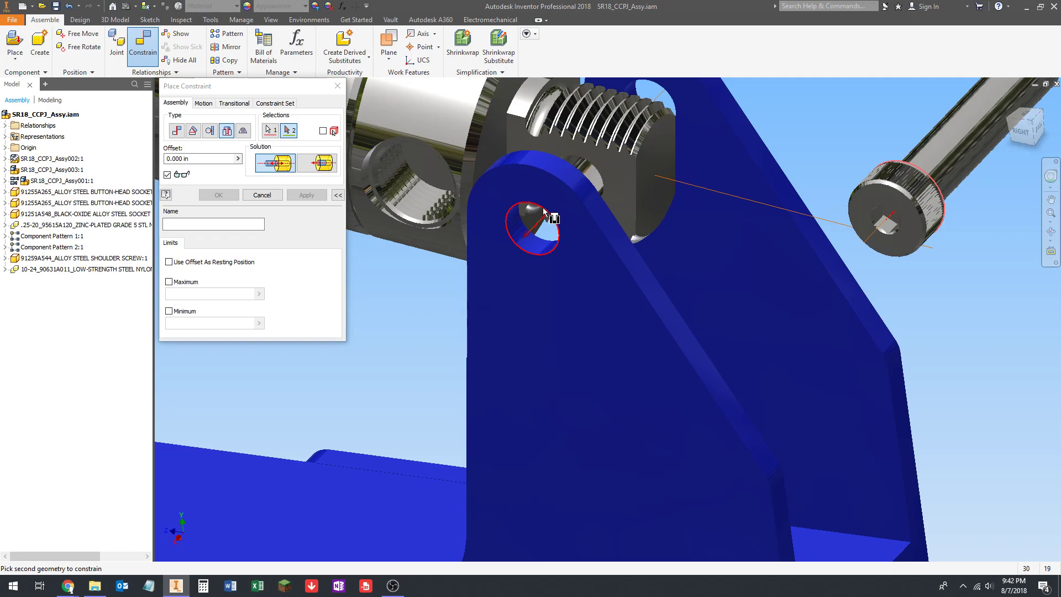
{"action": "left_click", "coordinate": [544, 212]}
{"action": "left_click", "coordinate": [322, 199]}
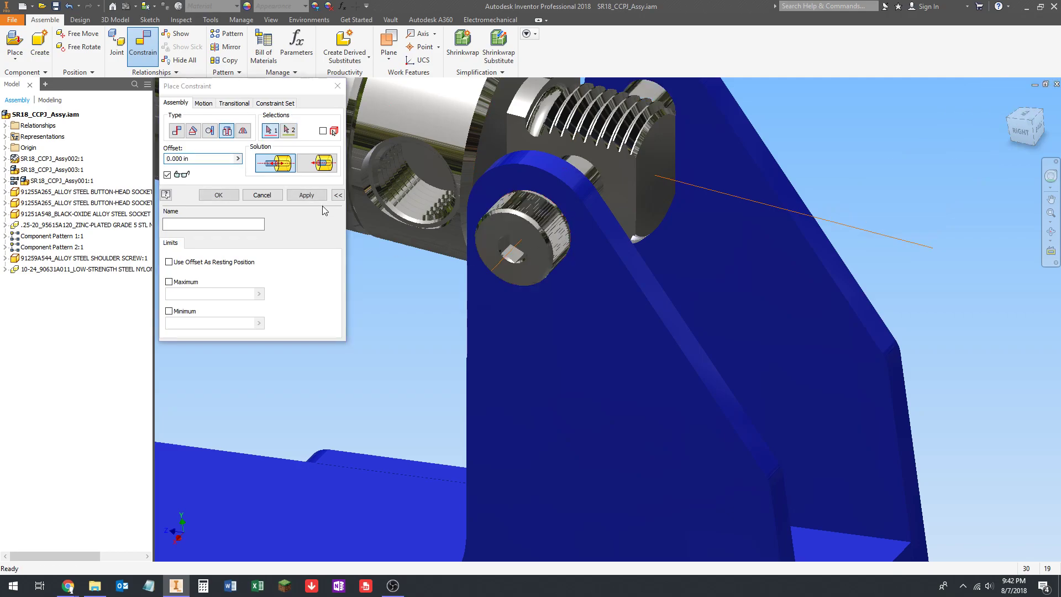
- Apply an Insert constraint seating the 10-24 locknut against the shoulder screw's shoulder edge with 0.000 in offset, and finish constraining
{"action": "scroll", "coordinate": [558, 283], "scroll_direction": "down", "scroll_amount": 5}
{"action": "middle_click_drag", "start_coordinate": [558, 283], "coordinate": [547, 239], "text": "shift"}
{"action": "scroll", "coordinate": [566, 253], "scroll_direction": "down", "scroll_amount": 1}
{"action": "scroll", "coordinate": [580, 266], "scroll_direction": "up", "scroll_amount": 6}
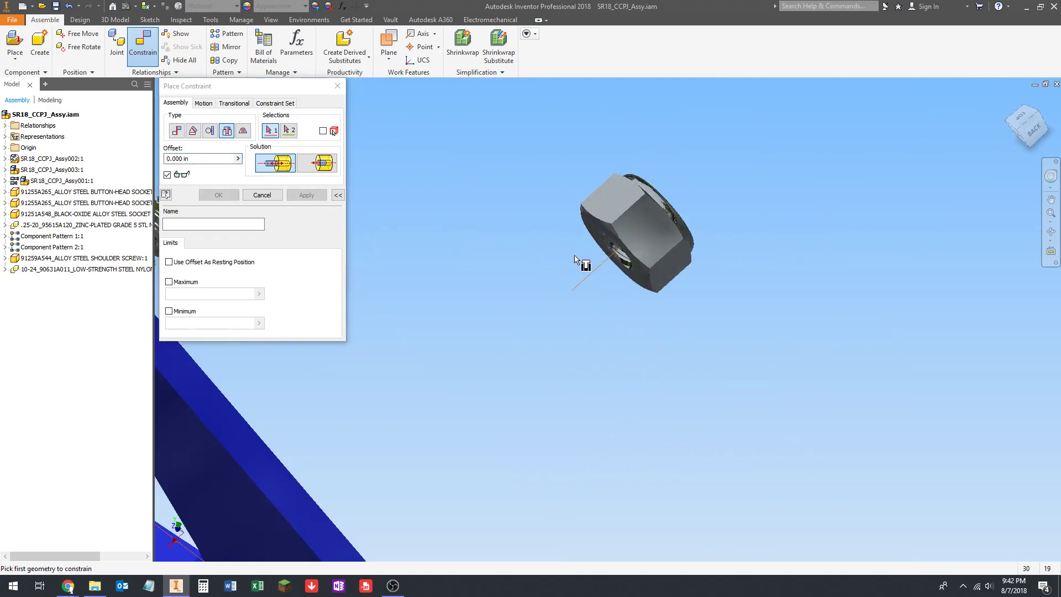
{"action": "left_click", "coordinate": [628, 206]}
{"action": "scroll", "coordinate": [628, 252], "scroll_direction": "down", "scroll_amount": 6}
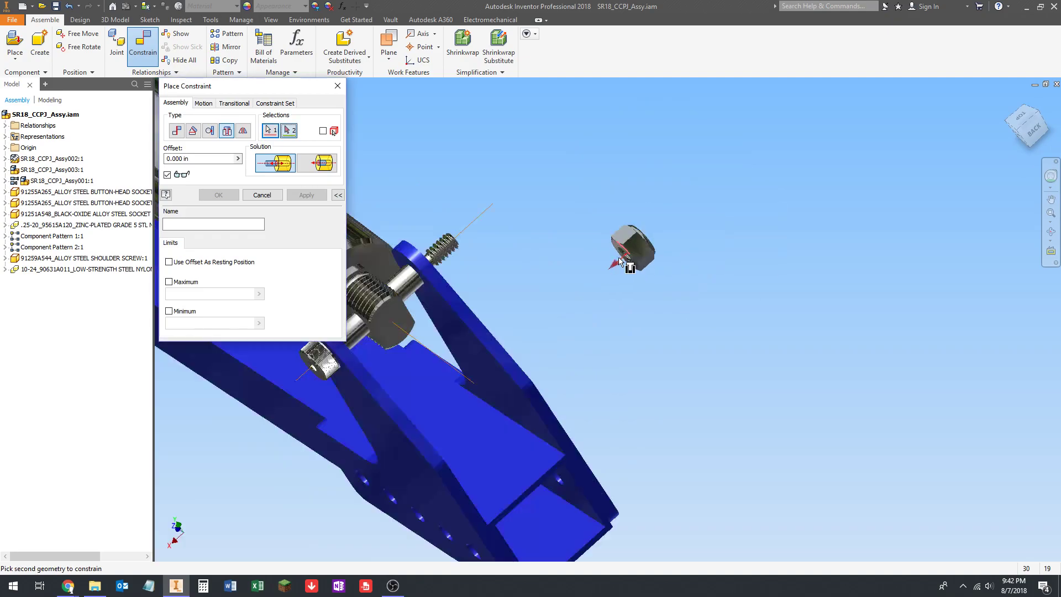
{"action": "middle_click_drag", "start_coordinate": [597, 267], "coordinate": [575, 313], "text": "shift"}
{"action": "scroll", "coordinate": [575, 311], "scroll_direction": "up", "scroll_amount": 6}
{"action": "scroll", "coordinate": [593, 279], "scroll_direction": "up", "scroll_amount": 5}
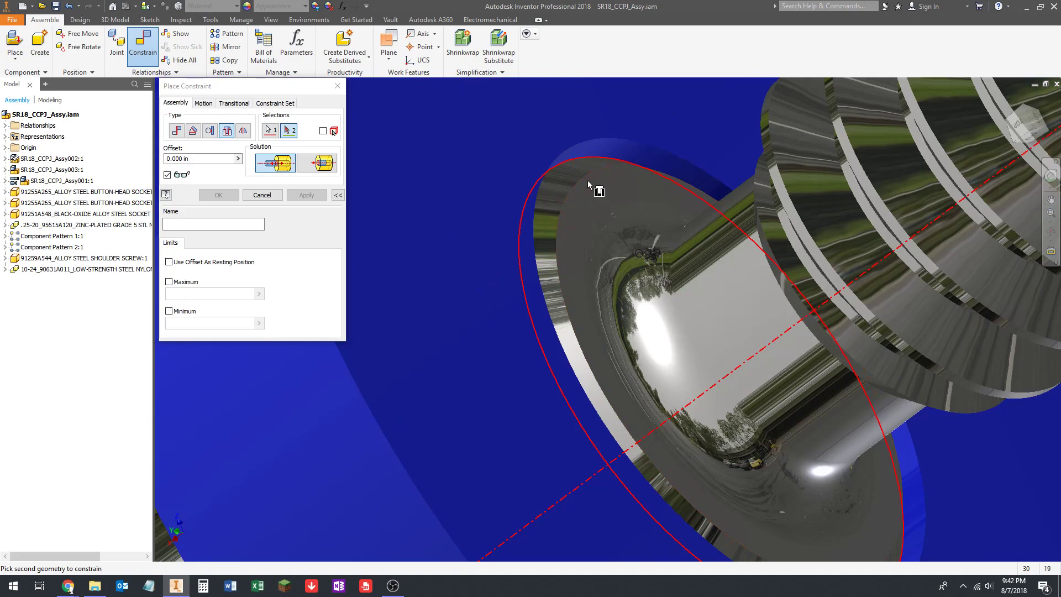
{"action": "scroll", "coordinate": [611, 227], "scroll_direction": "down", "scroll_amount": 2}
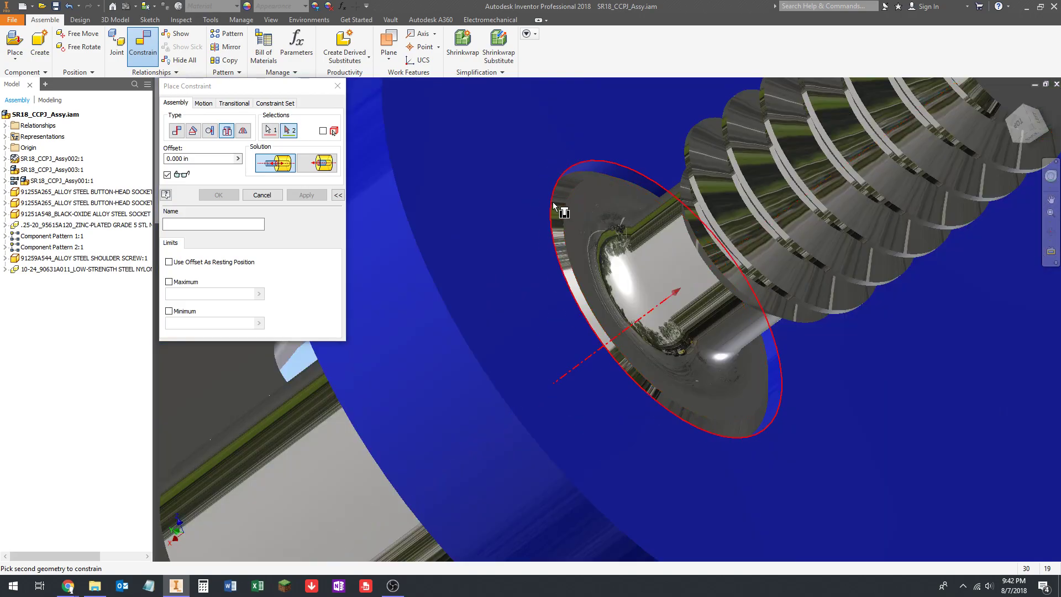
{"action": "left_click", "coordinate": [551, 201]}
{"action": "scroll", "coordinate": [548, 236], "scroll_direction": "down", "scroll_amount": 3}
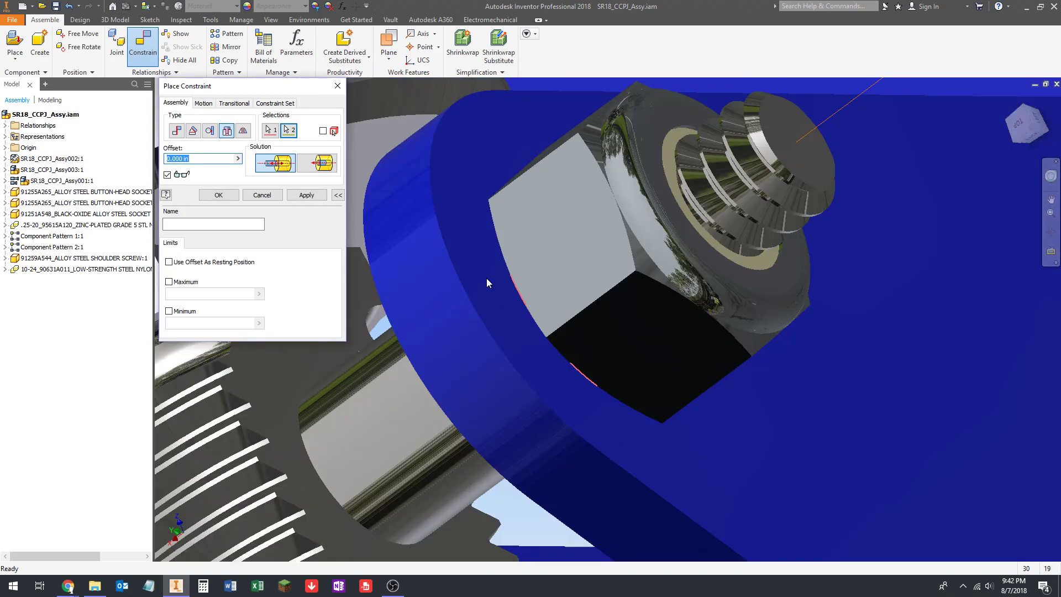
{"action": "left_click", "coordinate": [307, 196]}
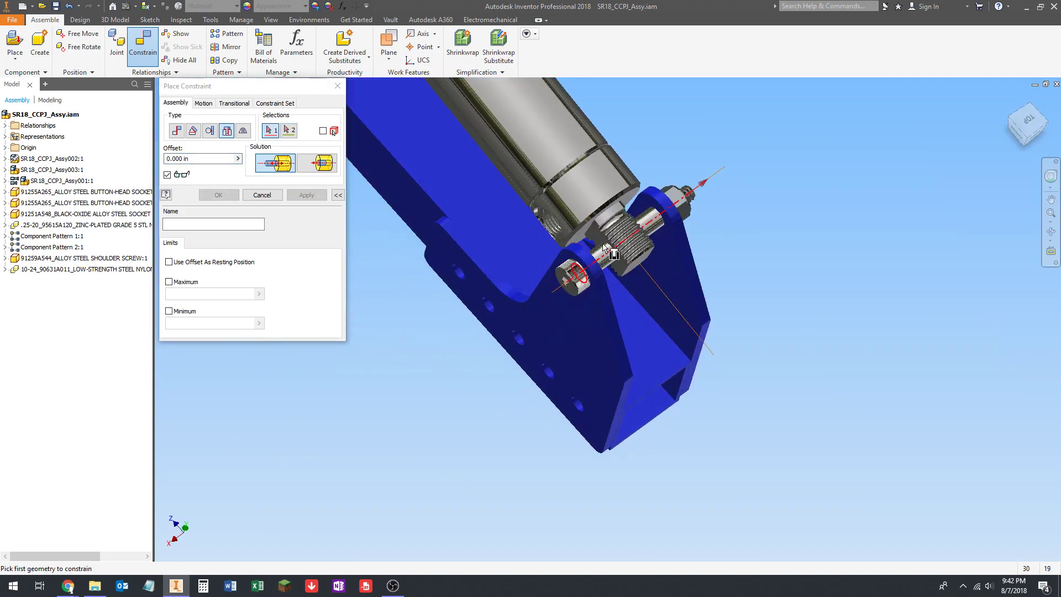
{"action": "scroll", "coordinate": [667, 209], "scroll_direction": "up", "scroll_amount": 3}
{"action": "scroll", "coordinate": [652, 215], "scroll_direction": "down", "scroll_amount": 3}
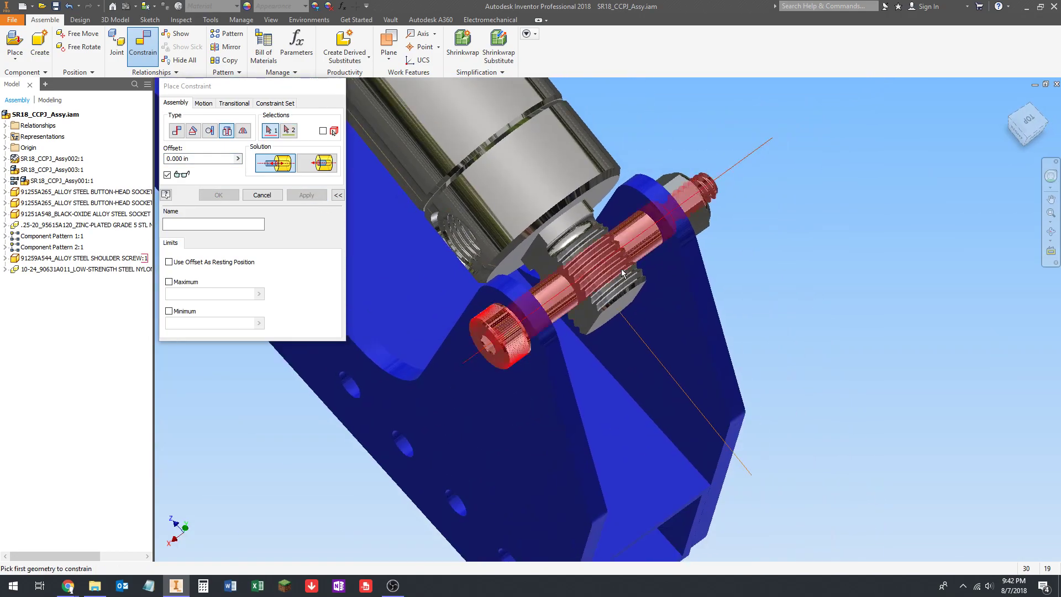
{"action": "key", "text": "Escape"}
- Examine how the clevis screw's shank and threads pass through the rod clevis and its two side walls
{"action": "scroll", "coordinate": [620, 271], "scroll_direction": "down", "scroll_amount": 6}
{"action": "middle_click_drag", "start_coordinate": [564, 166], "coordinate": [545, 238], "text": "shift"}
{"action": "scroll", "coordinate": [602, 258], "scroll_direction": "up", "scroll_amount": 6}
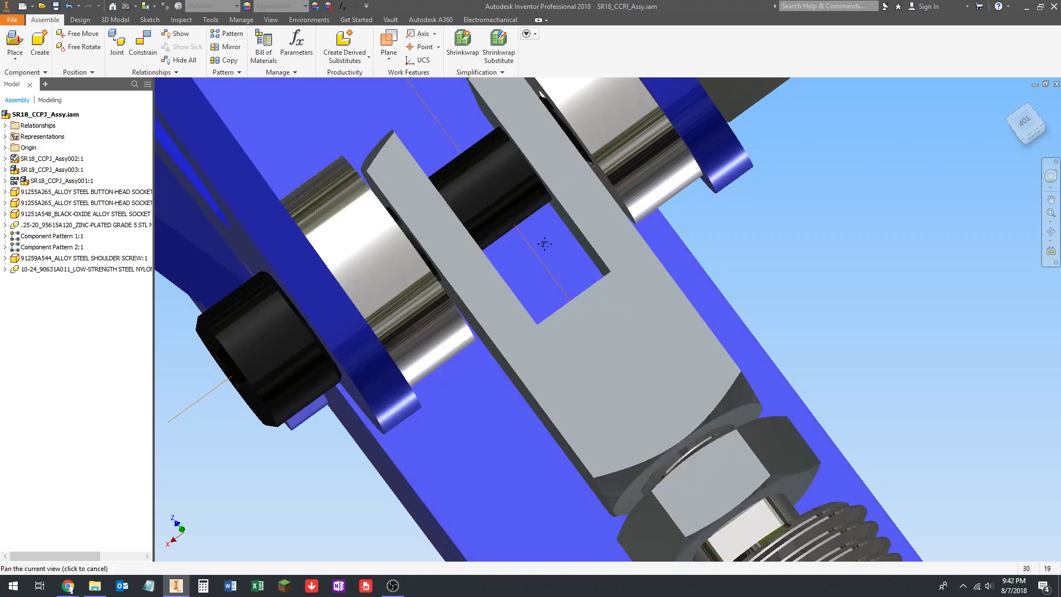
{"action": "left_click", "coordinate": [532, 188]}
{"action": "scroll", "coordinate": [534, 138], "scroll_direction": "up", "scroll_amount": 5}
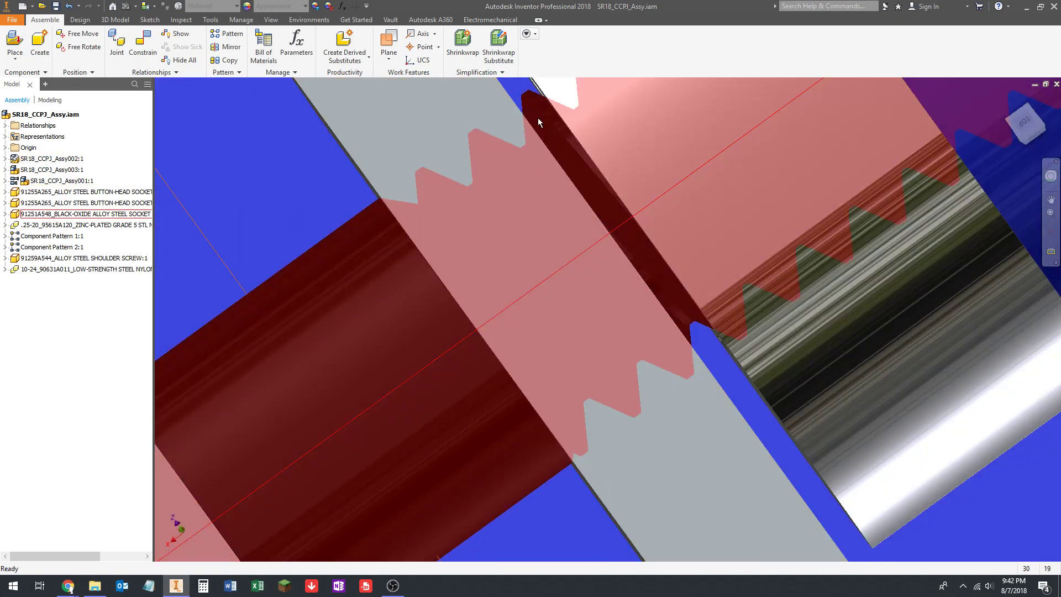
{"action": "left_click", "coordinate": [435, 195]}
{"action": "left_click", "coordinate": [545, 125]}
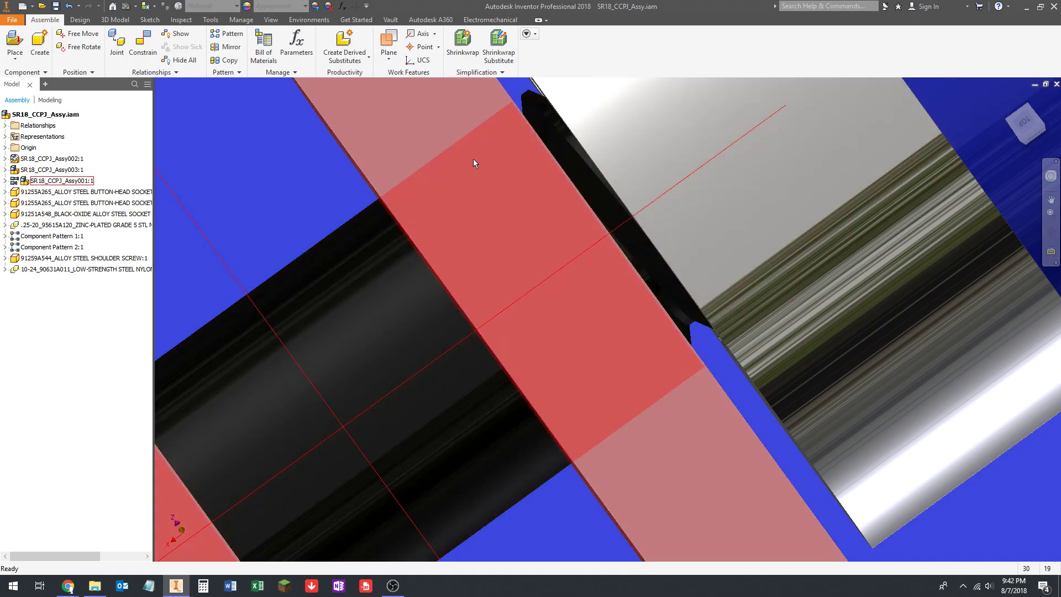
{"action": "scroll", "coordinate": [473, 166], "scroll_direction": "down", "scroll_amount": 6}
{"action": "middle_click_drag", "start_coordinate": [460, 231], "coordinate": [470, 216], "text": "shift"}
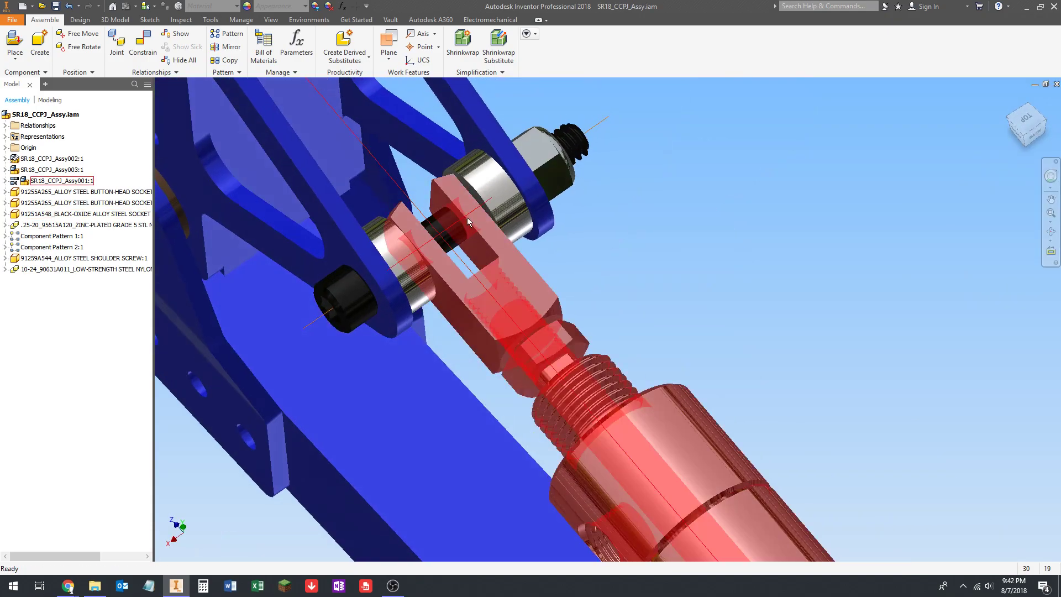
{"action": "scroll", "coordinate": [470, 216], "scroll_direction": "up", "scroll_amount": 3}
{"action": "scroll", "coordinate": [444, 187], "scroll_direction": "up", "scroll_amount": 2}
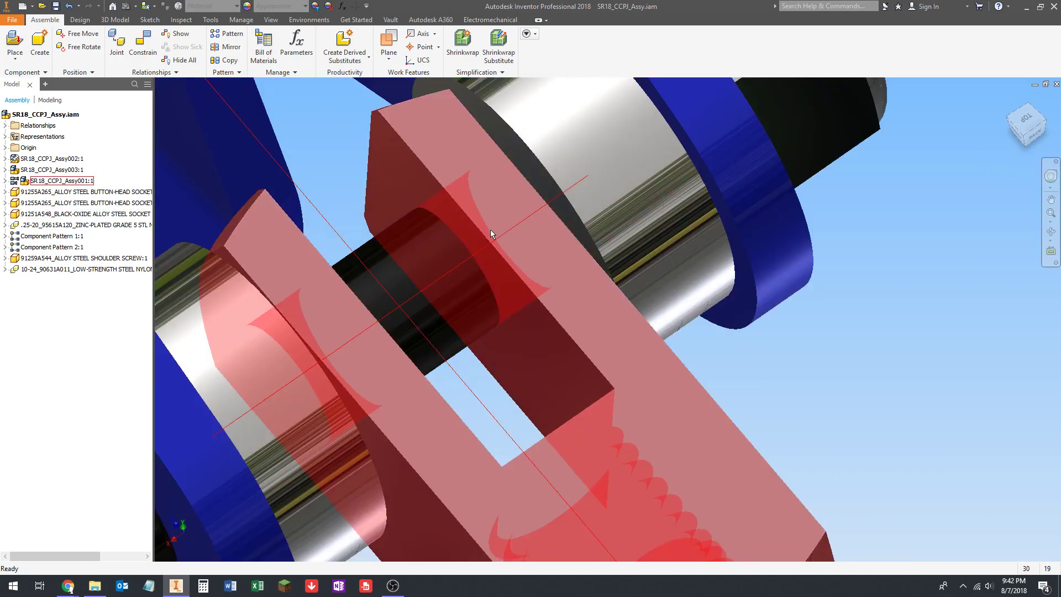
{"action": "scroll", "coordinate": [458, 230], "scroll_direction": "down", "scroll_amount": 3}
{"action": "scroll", "coordinate": [504, 237], "scroll_direction": "down", "scroll_amount": 4}
{"action": "scroll", "coordinate": [504, 237], "scroll_direction": "down", "scroll_amount": 3}
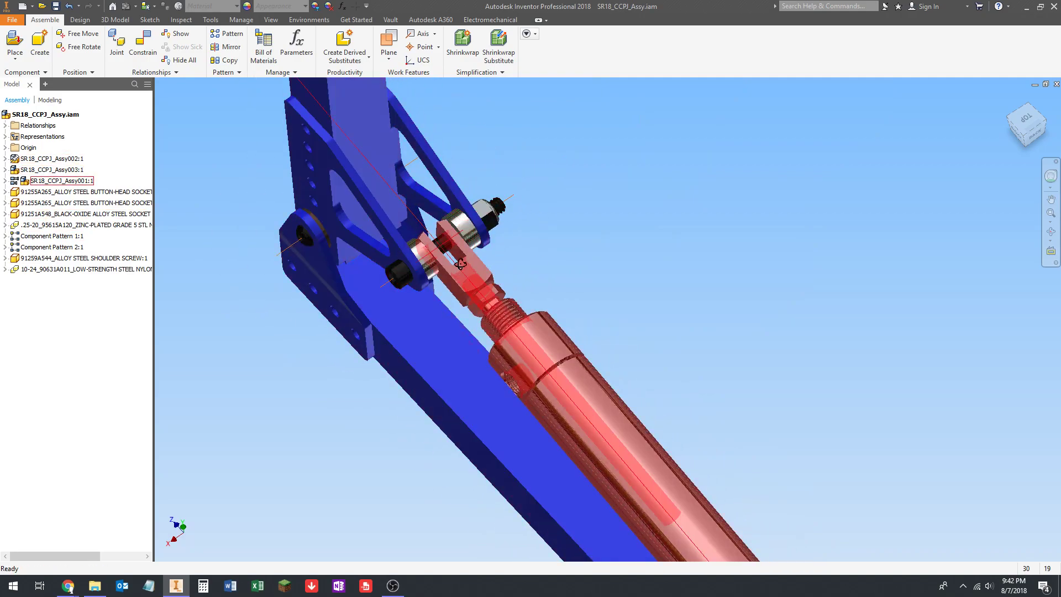
{"action": "middle_click_drag", "start_coordinate": [459, 268], "coordinate": [470, 213], "text": "shift"}
{"action": "scroll", "coordinate": [486, 254], "scroll_direction": "up", "scroll_amount": 5}
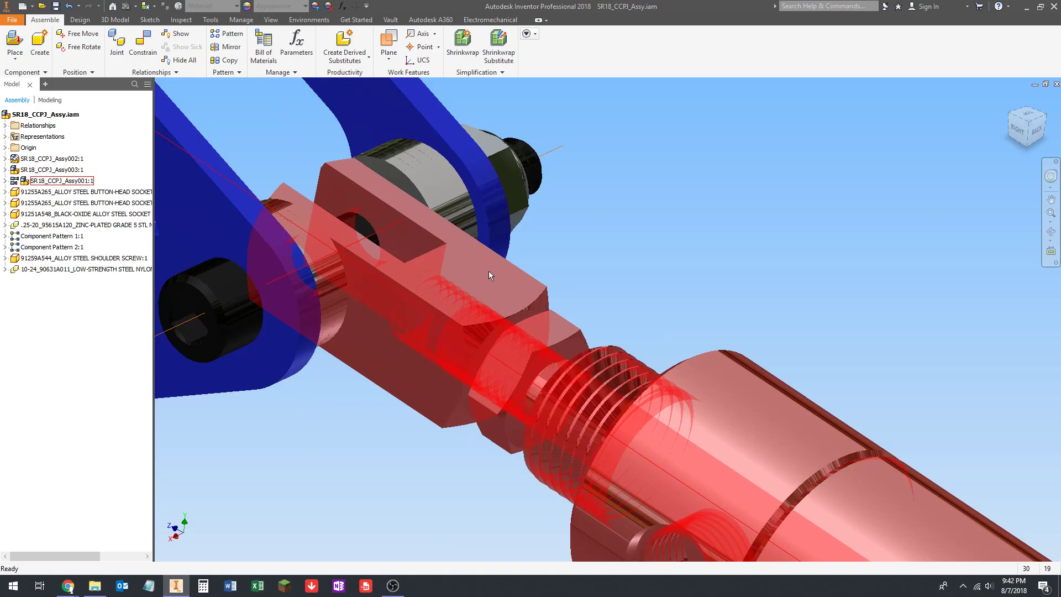
{"action": "mouse_move", "coordinate": [488, 271]}
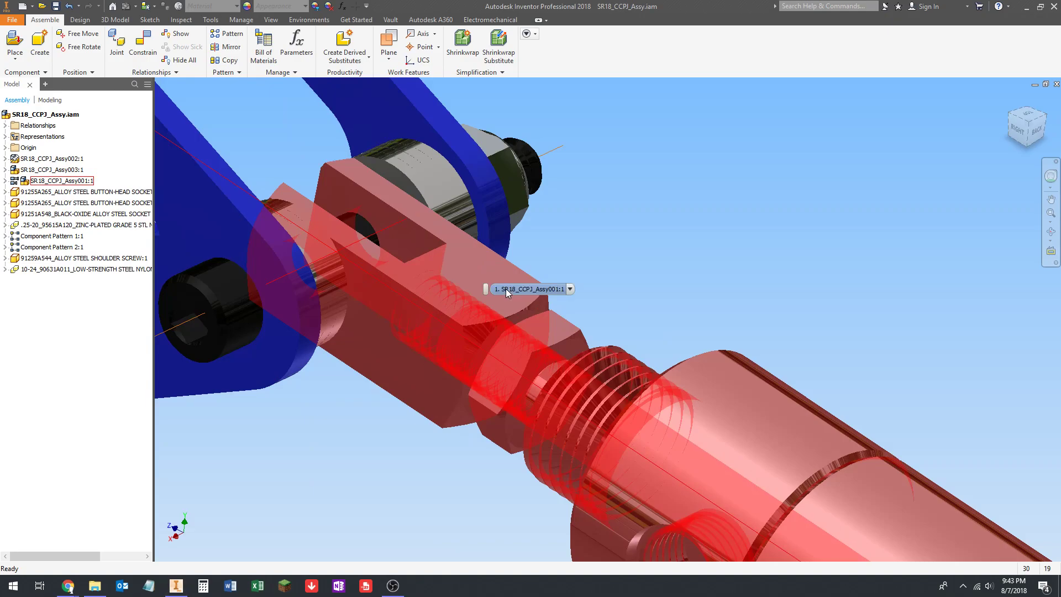
- Review the clevis connection from several sides and the pneumatic joint assembly as a whole
{"action": "scroll", "coordinate": [413, 291], "scroll_direction": "down", "scroll_amount": 10}
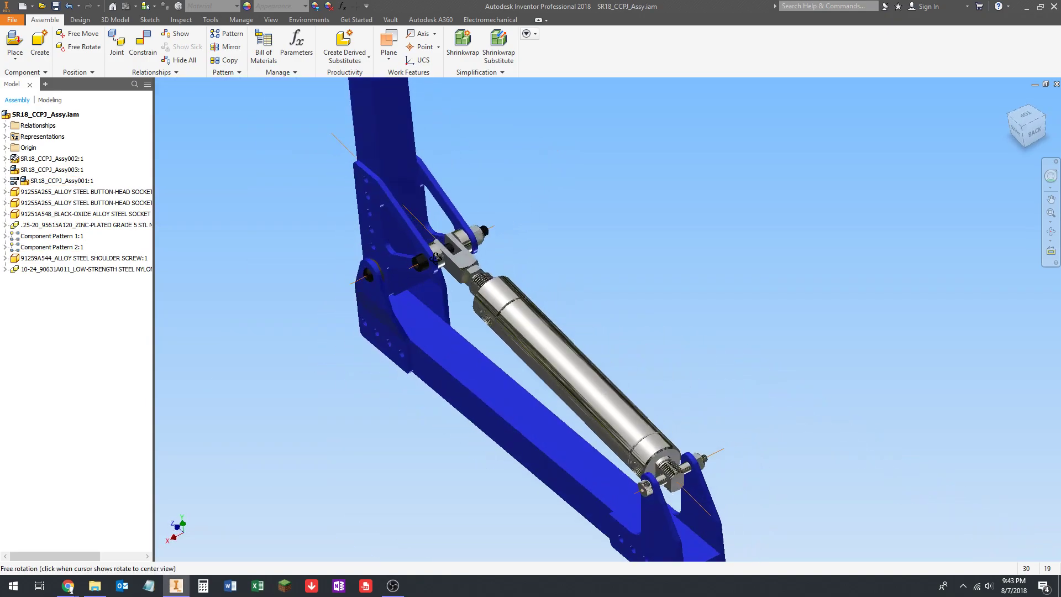
{"action": "scroll", "coordinate": [466, 243], "scroll_direction": "up", "scroll_amount": 5}
{"action": "scroll", "coordinate": [466, 245], "scroll_direction": "down", "scroll_amount": 5}
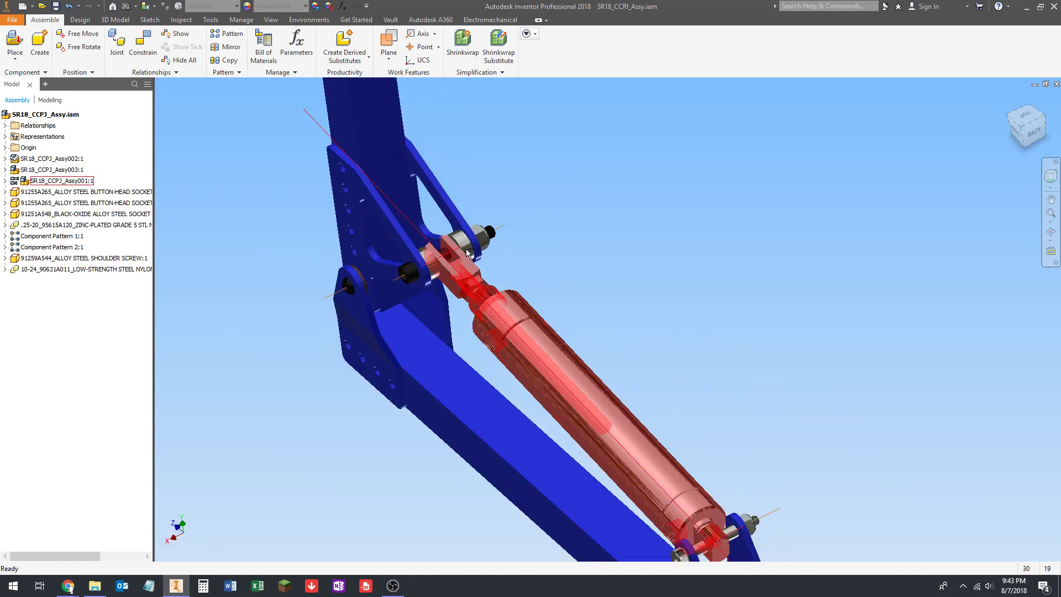
{"action": "scroll", "coordinate": [473, 243], "scroll_direction": "up", "scroll_amount": 6}
{"action": "scroll", "coordinate": [477, 239], "scroll_direction": "down", "scroll_amount": 5}
{"action": "middle_click_drag", "start_coordinate": [498, 243], "coordinate": [470, 251], "text": "shift"}
{"action": "scroll", "coordinate": [478, 246], "scroll_direction": "up", "scroll_amount": 6}
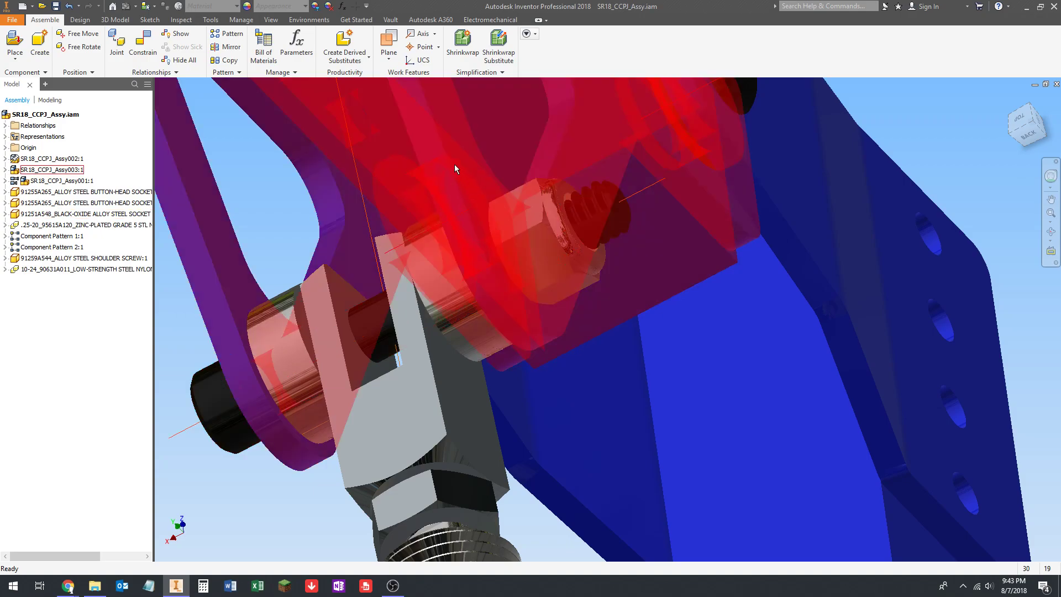
{"action": "scroll", "coordinate": [455, 171], "scroll_direction": "down", "scroll_amount": 5}
{"action": "middle_click_drag", "start_coordinate": [466, 204], "coordinate": [542, 180], "text": "shift"}
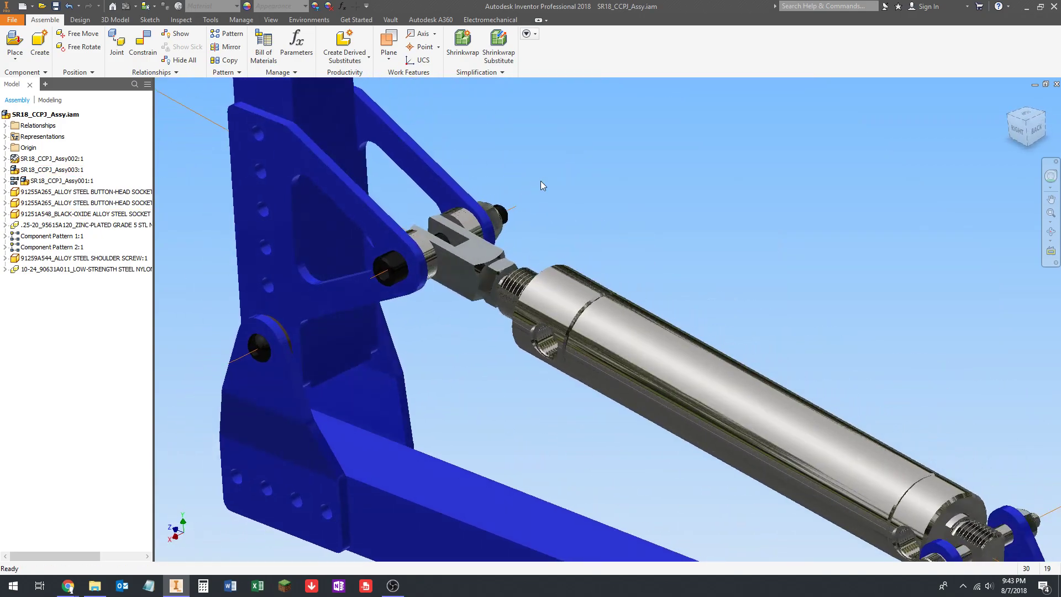
{"action": "scroll", "coordinate": [410, 253], "scroll_direction": "down", "scroll_amount": 3}
{"action": "scroll", "coordinate": [415, 281], "scroll_direction": "down", "scroll_amount": 4}
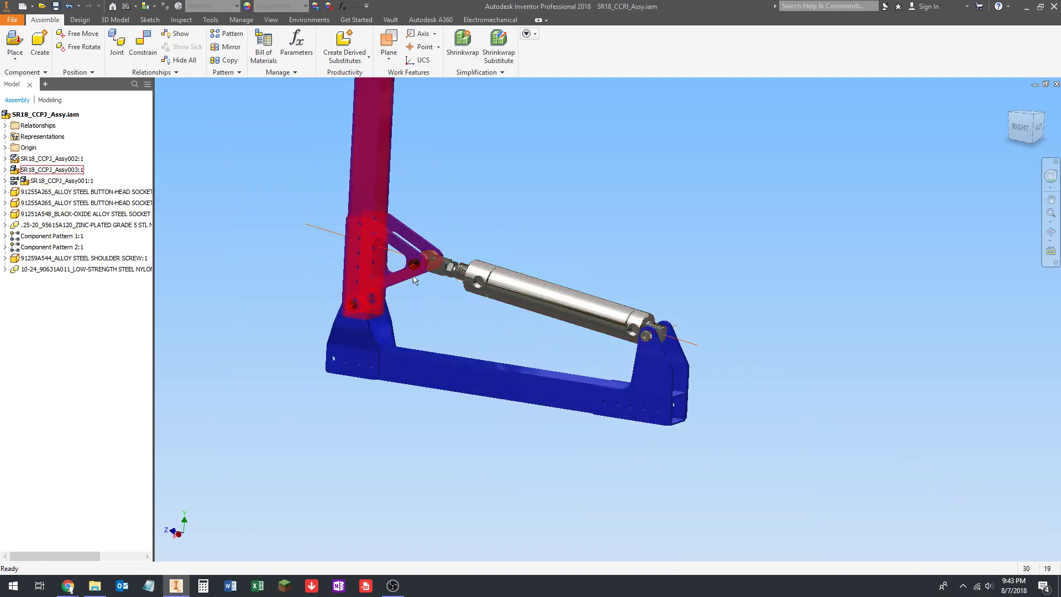
- Examine the rod clevis connection from several sides, checking its screw, washers and locknut between the upright's brackets
{"action": "middle_click_drag", "start_coordinate": [410, 262], "coordinate": [342, 318], "text": "shift"}
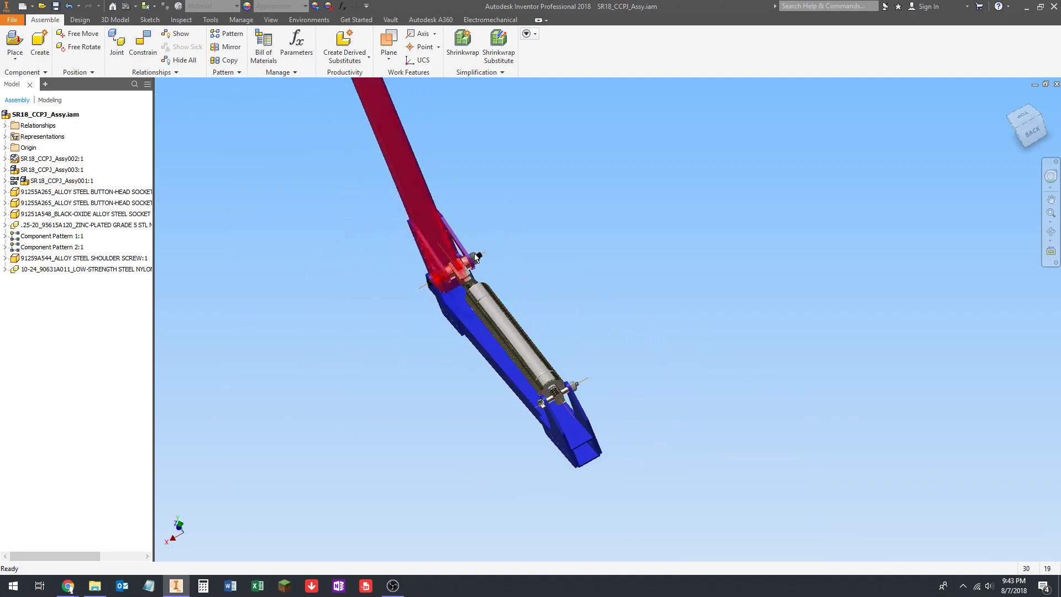
{"action": "scroll", "coordinate": [473, 259], "scroll_direction": "up", "scroll_amount": 5}
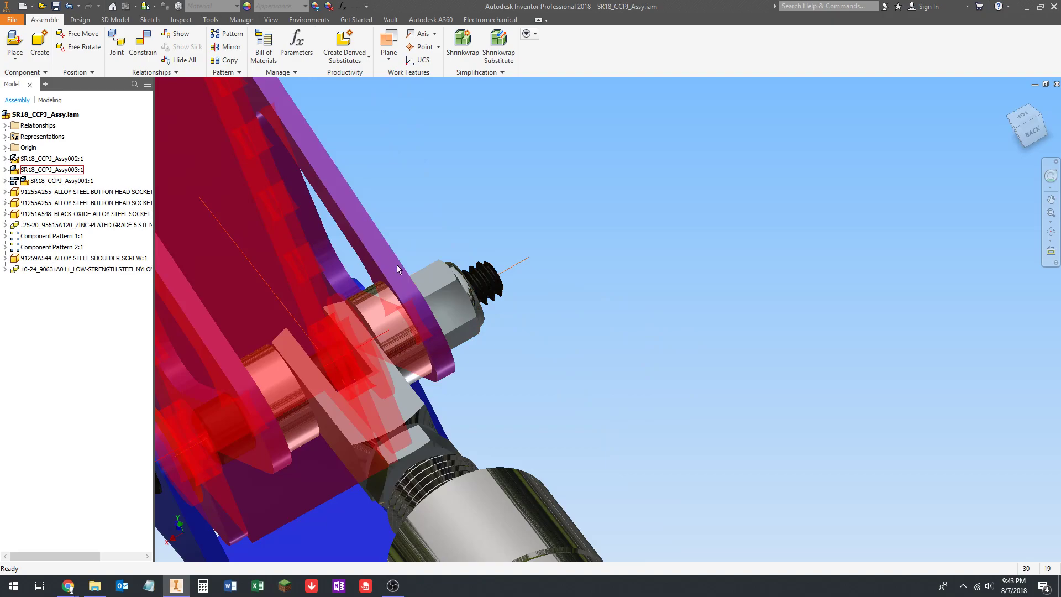
{"action": "scroll", "coordinate": [392, 262], "scroll_direction": "down", "scroll_amount": 5}
{"action": "middle_click_drag", "start_coordinate": [389, 239], "coordinate": [444, 299], "text": "shift"}
{"action": "scroll", "coordinate": [433, 282], "scroll_direction": "up", "scroll_amount": 4}
{"action": "scroll", "coordinate": [444, 299], "scroll_direction": "down", "scroll_amount": 3}
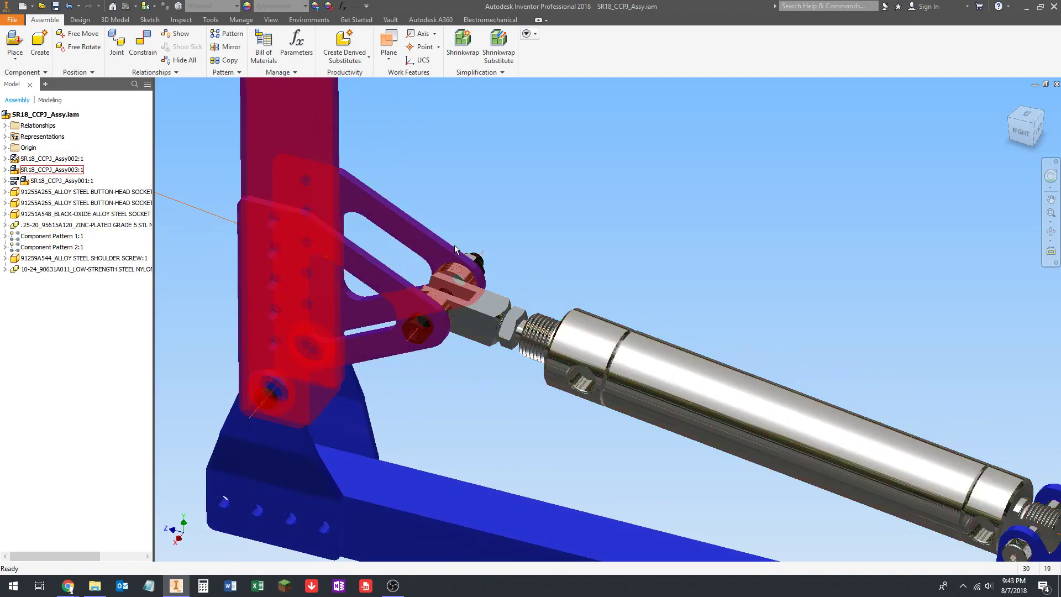
{"action": "scroll", "coordinate": [456, 251], "scroll_direction": "down", "scroll_amount": 3}
{"action": "middle_click_drag", "start_coordinate": [456, 252], "coordinate": [425, 261], "text": "shift"}
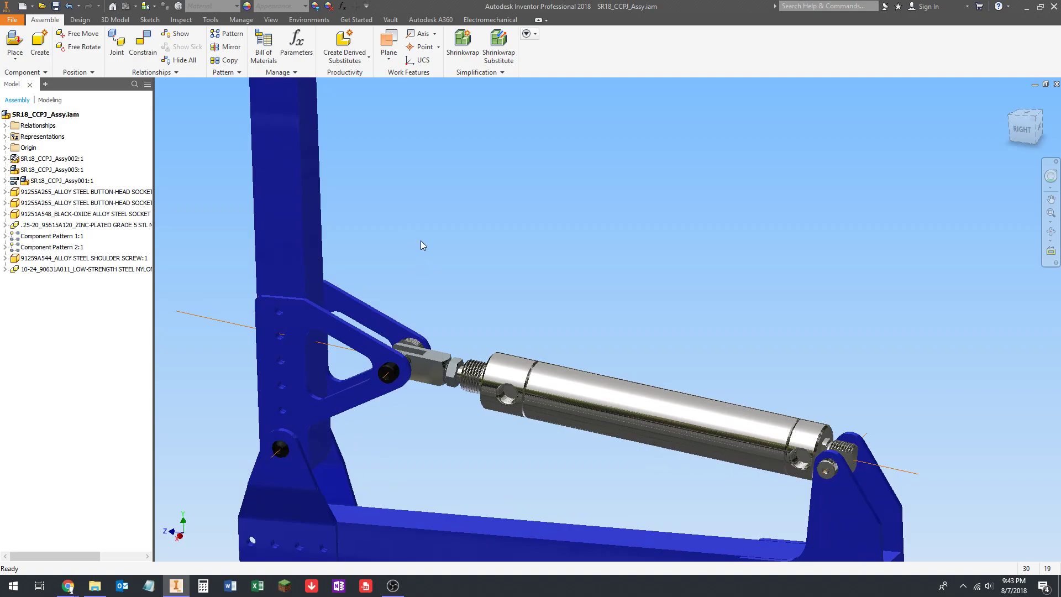
{"action": "middle_click_drag", "start_coordinate": [417, 237], "coordinate": [438, 347], "text": "shift"}
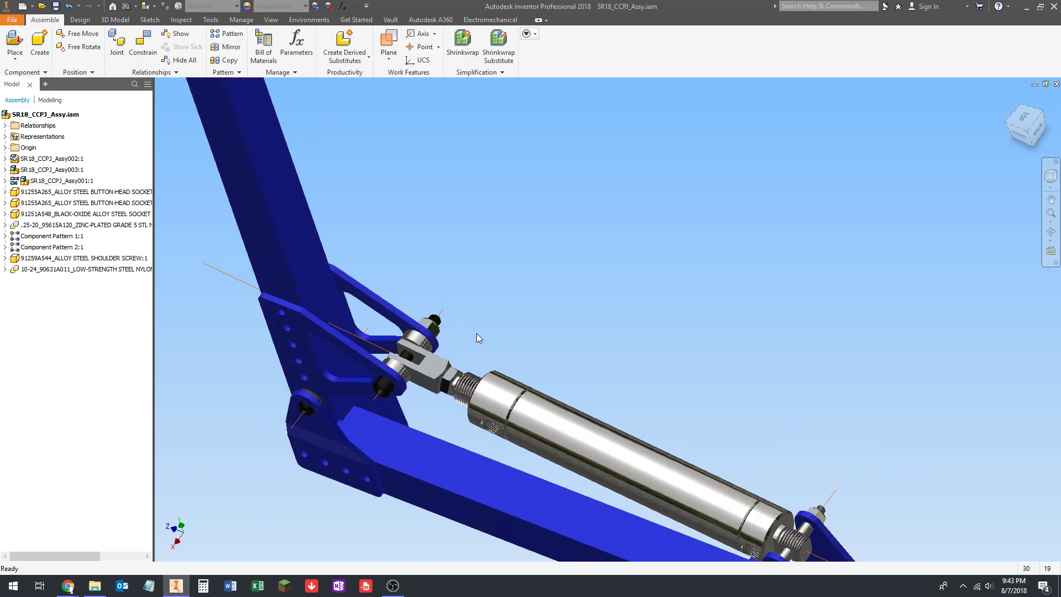
{"action": "scroll", "coordinate": [453, 345], "scroll_direction": "up", "scroll_amount": 5}
{"action": "middle_click_drag", "start_coordinate": [446, 343], "coordinate": [500, 281], "text": "shift"}
{"action": "scroll", "coordinate": [443, 343], "scroll_direction": "down", "scroll_amount": 3}
{"action": "scroll", "coordinate": [511, 268], "scroll_direction": "down", "scroll_amount": 2}
{"action": "left_click_drag", "start_coordinate": [500, 281], "coordinate": [510, 270], "text": "shift"}
{"action": "scroll", "coordinate": [511, 270], "scroll_direction": "down", "scroll_amount": 3}
{"action": "middle_click_drag", "start_coordinate": [519, 276], "coordinate": [511, 295], "text": "shift"}
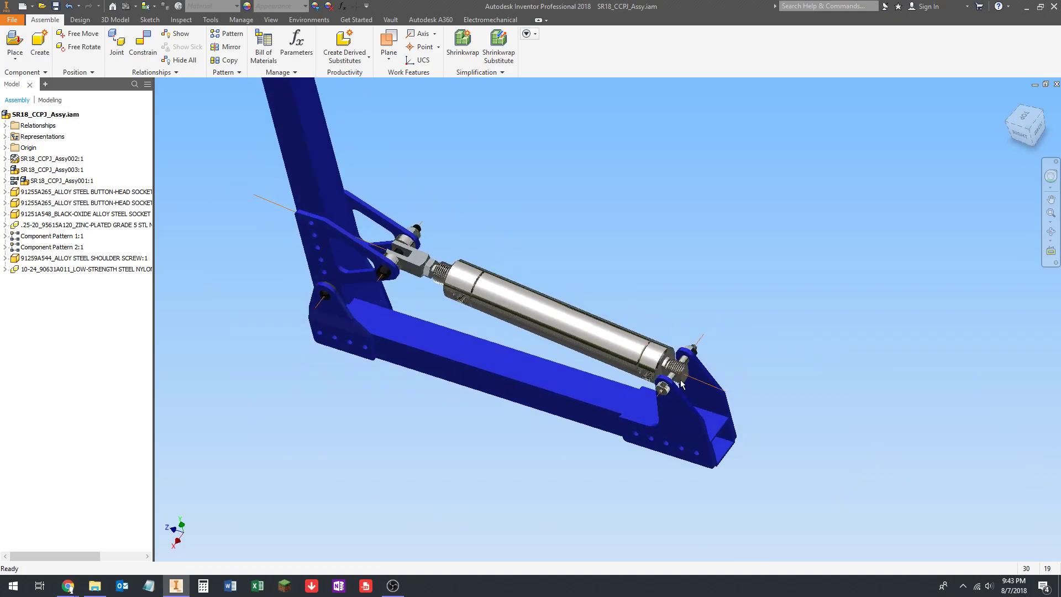
- Examine the rear shoulder screw, its locknut and the spaces between the cylinder's pivot end and the two rear bracket walls
{"action": "scroll", "coordinate": [688, 337], "scroll_direction": "up", "scroll_amount": 6}
{"action": "scroll", "coordinate": [663, 310], "scroll_direction": "down", "scroll_amount": 5}
{"action": "middle_click_drag", "start_coordinate": [663, 309], "coordinate": [634, 316], "text": "shift"}
{"action": "scroll", "coordinate": [635, 364], "scroll_direction": "up", "scroll_amount": 5}
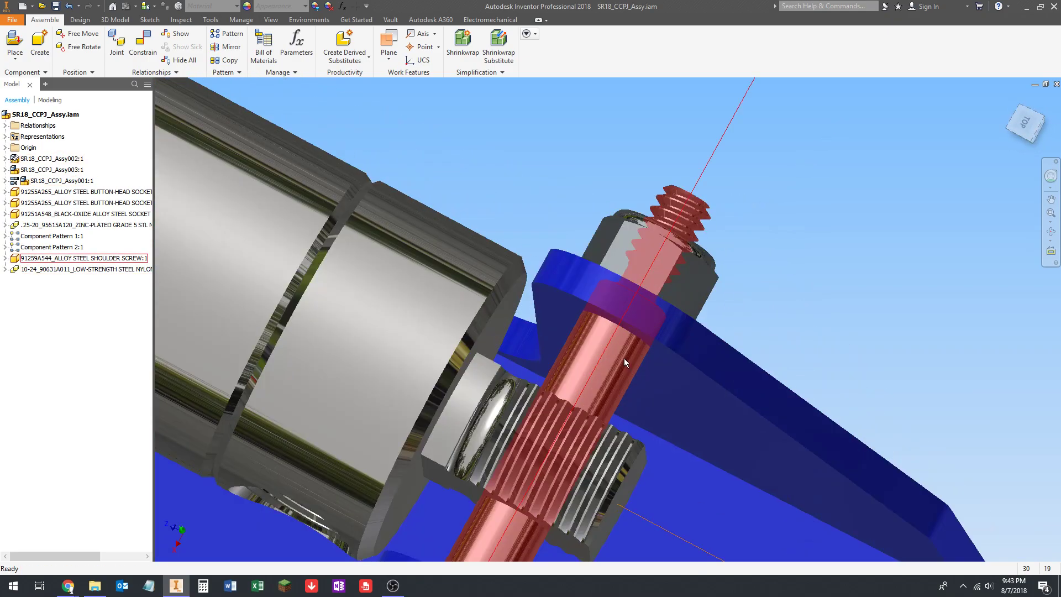
{"action": "scroll", "coordinate": [625, 359], "scroll_direction": "down", "scroll_amount": 3}
{"action": "middle_click_drag", "start_coordinate": [625, 356], "coordinate": [599, 308]}
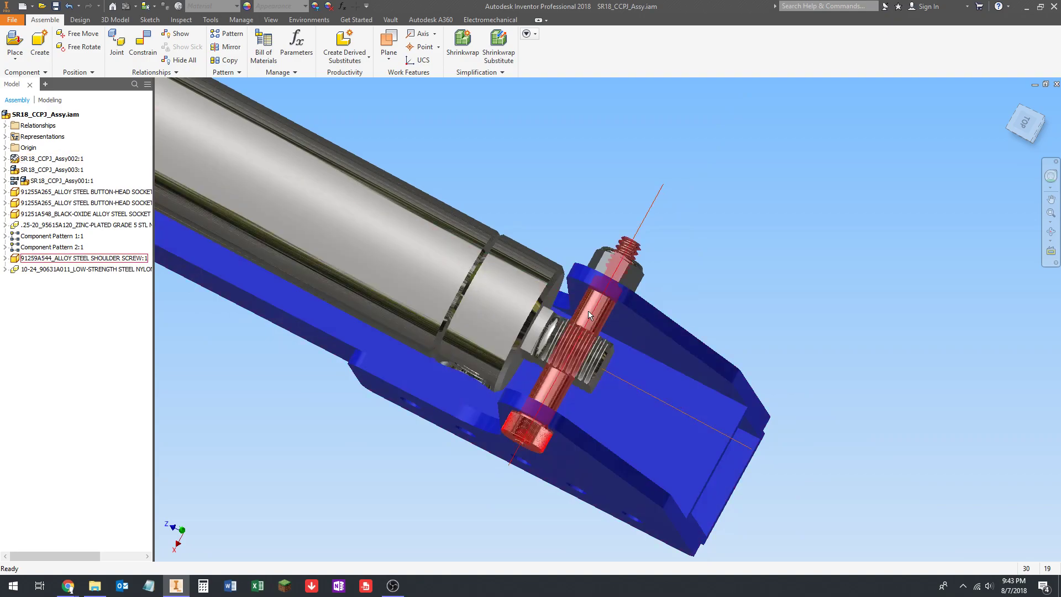
{"action": "middle_click_drag", "start_coordinate": [588, 310], "coordinate": [535, 302]}
{"action": "scroll", "coordinate": [536, 301], "scroll_direction": "down", "scroll_amount": 3}
{"action": "mouse_move", "coordinate": [536, 302]}
{"action": "middle_mouse_down", "text": "shift"}
{"action": "mouse_move", "coordinate": [495, 275]}
{"action": "mouse_move", "coordinate": [487, 284]}
{"action": "mouse_move", "coordinate": [575, 304]}
{"action": "mouse_move", "coordinate": [555, 329]}
{"action": "mouse_move", "coordinate": [543, 297]}
{"action": "middle_mouse_up", "text": "shift"}
{"action": "scroll", "coordinate": [499, 267], "scroll_direction": "down", "scroll_amount": 3}
{"action": "scroll", "coordinate": [555, 329], "scroll_direction": "up", "scroll_amount": 5}
{"action": "scroll", "coordinate": [539, 312], "scroll_direction": "down", "scroll_amount": 4}
{"action": "scroll", "coordinate": [475, 301], "scroll_direction": "up", "scroll_amount": 5}
{"action": "scroll", "coordinate": [442, 307], "scroll_direction": "down", "scroll_amount": 1}
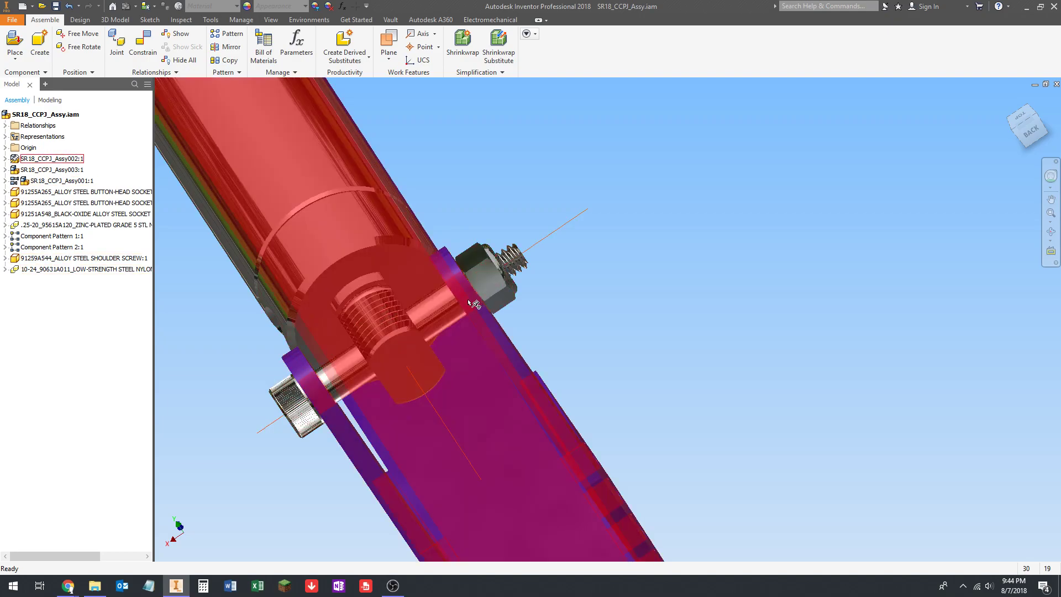
{"action": "scroll", "coordinate": [488, 291], "scroll_direction": "up", "scroll_amount": 4}
{"action": "scroll", "coordinate": [485, 279], "scroll_direction": "down", "scroll_amount": 5}
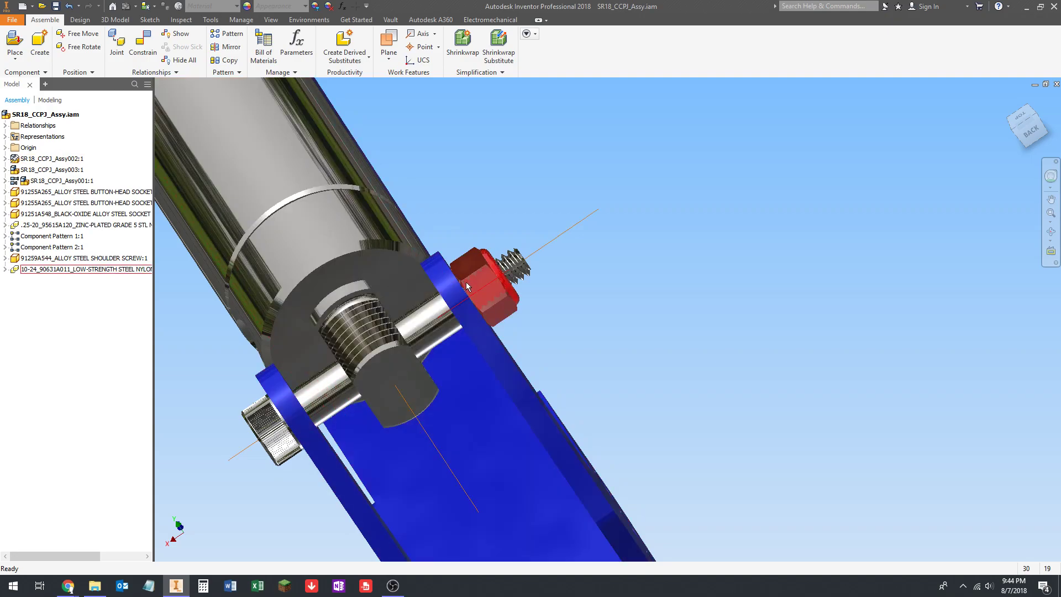
{"action": "scroll", "coordinate": [492, 282], "scroll_direction": "down", "scroll_amount": 10}
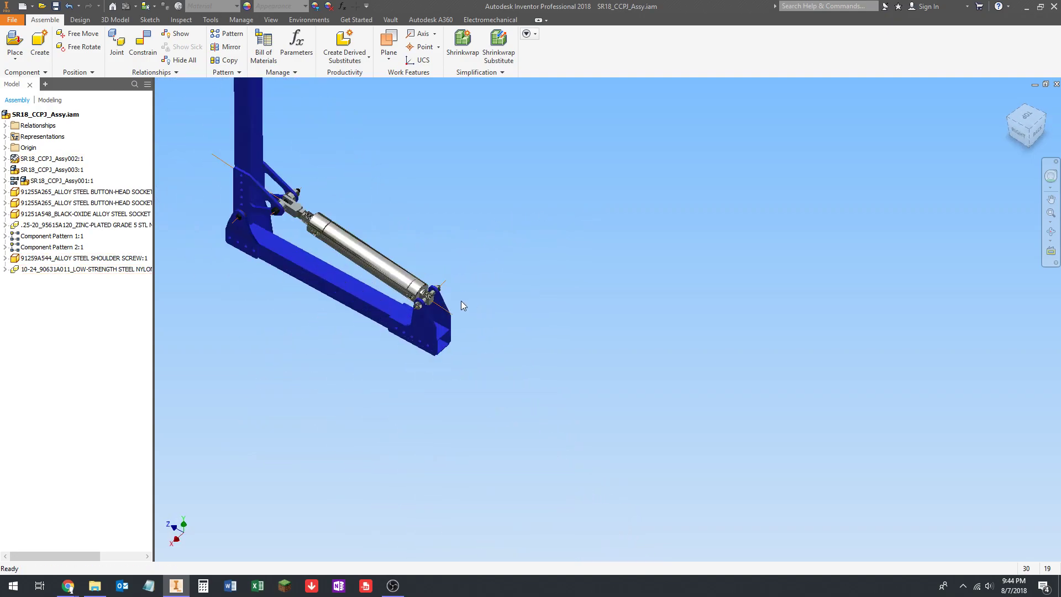
{"action": "scroll", "coordinate": [462, 303], "scroll_direction": "up", "scroll_amount": 9}
{"action": "scroll", "coordinate": [608, 332], "scroll_direction": "down", "scroll_amount": 3}
{"action": "middle_click_drag", "start_coordinate": [419, 321], "coordinate": [563, 334]}
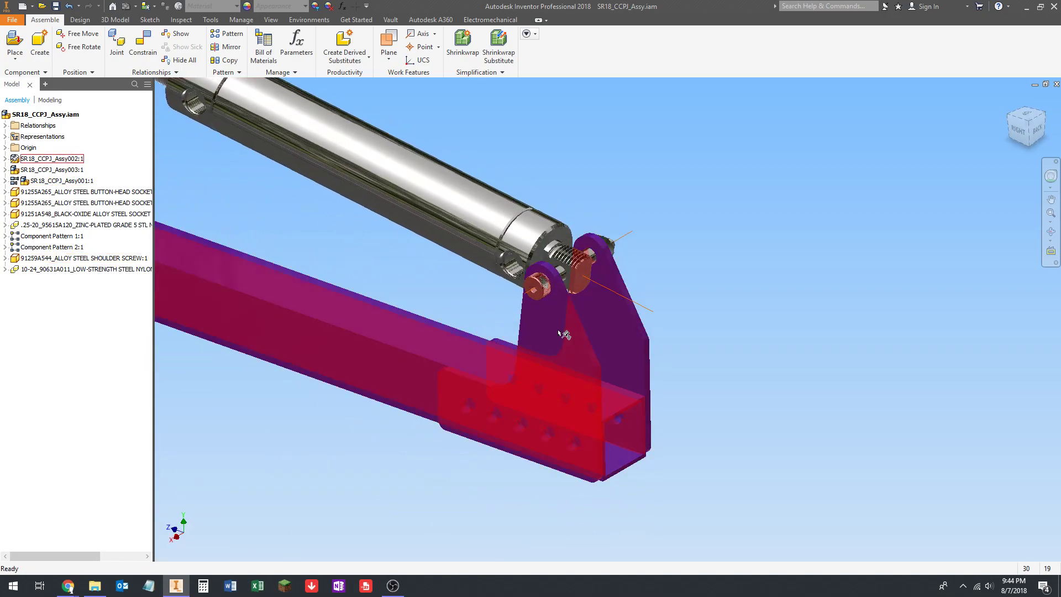
{"action": "scroll", "coordinate": [563, 333], "scroll_direction": "up", "scroll_amount": 5}
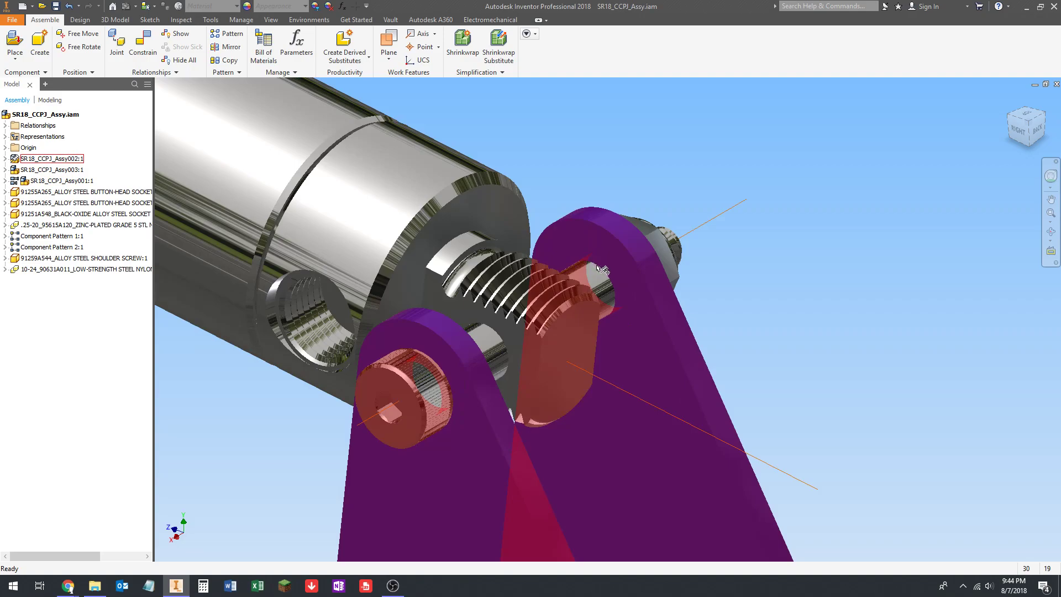
{"action": "scroll", "coordinate": [602, 270], "scroll_direction": "down", "scroll_amount": 8}
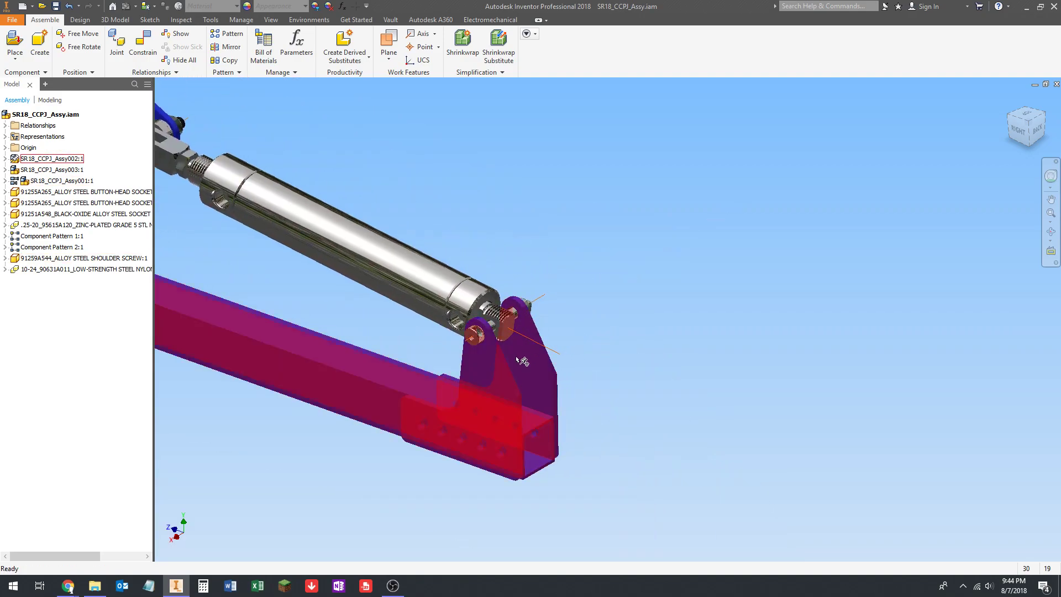
- Place two copies of the 92141A029 Type 18-8 stainless steel flat washer beside the rear bracket, rotated 90° about Z
{"action": "key", "text": "p"}
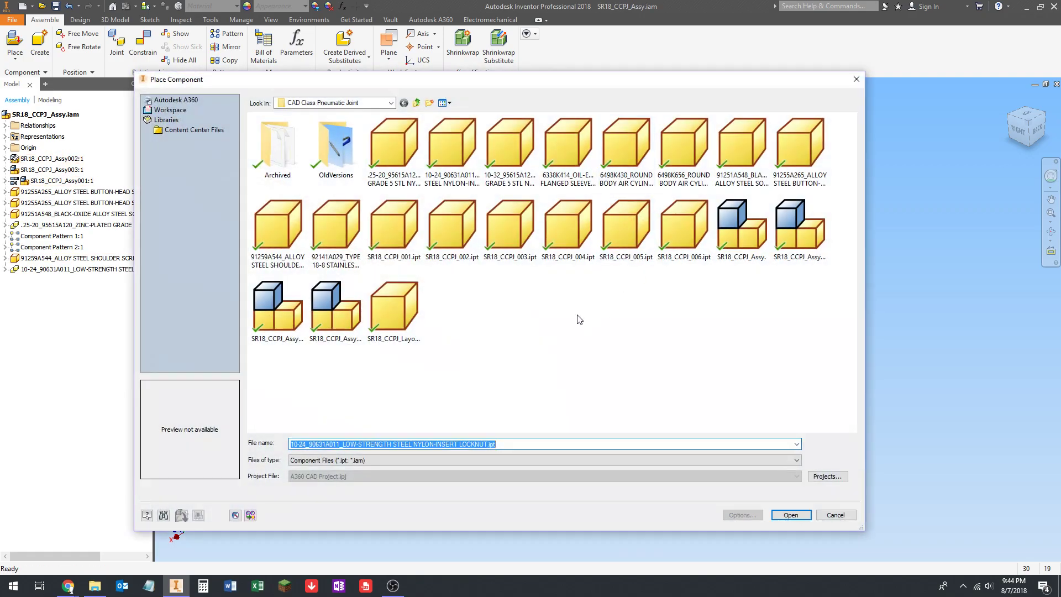
{"action": "left_click", "coordinate": [335, 232]}
{"action": "left_click", "coordinate": [790, 515]}
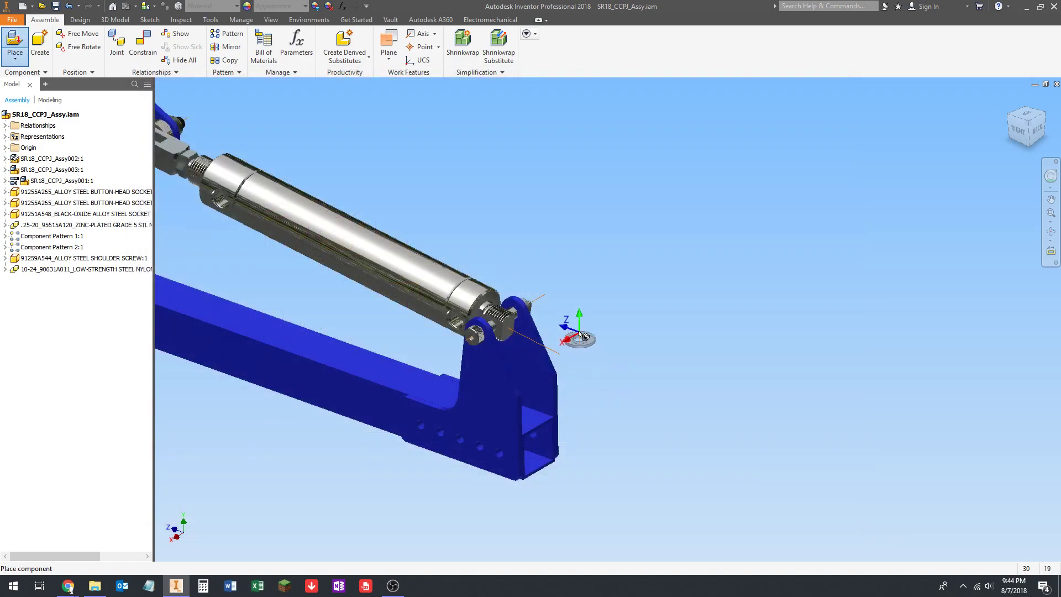
{"action": "scroll", "coordinate": [577, 309], "scroll_direction": "up", "scroll_amount": 5}
{"action": "right_click", "coordinate": [613, 283]}
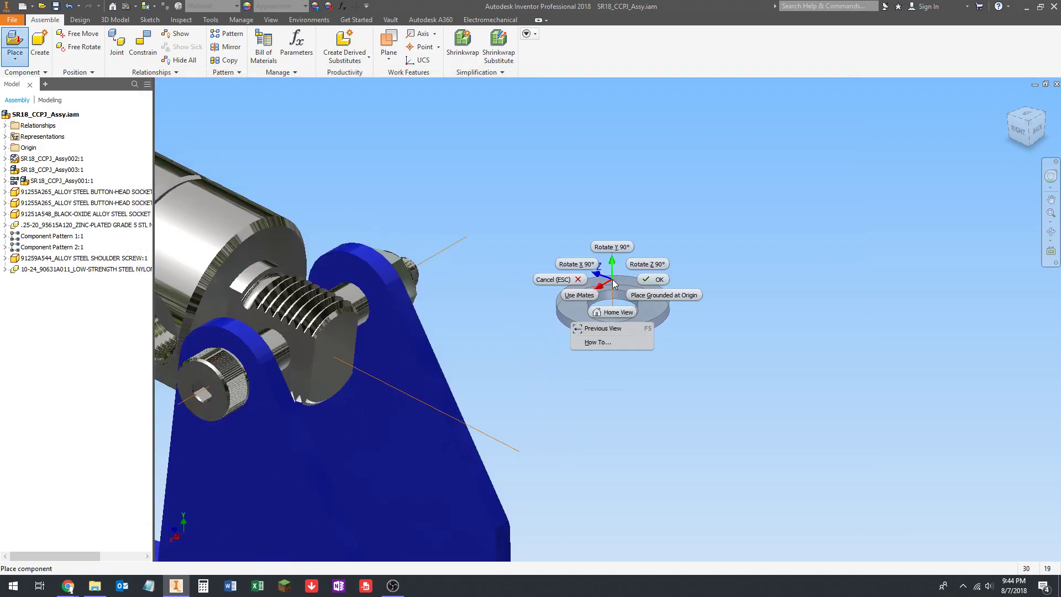
{"action": "left_click", "coordinate": [648, 263]}
{"action": "scroll", "coordinate": [606, 280], "scroll_direction": "down", "scroll_amount": 5}
{"action": "left_click", "coordinate": [654, 265]}
{"action": "left_click", "coordinate": [622, 285]}
{"action": "key", "text": "Escape"}
{"action": "middle_click_drag", "start_coordinate": [655, 311], "coordinate": [649, 332]}
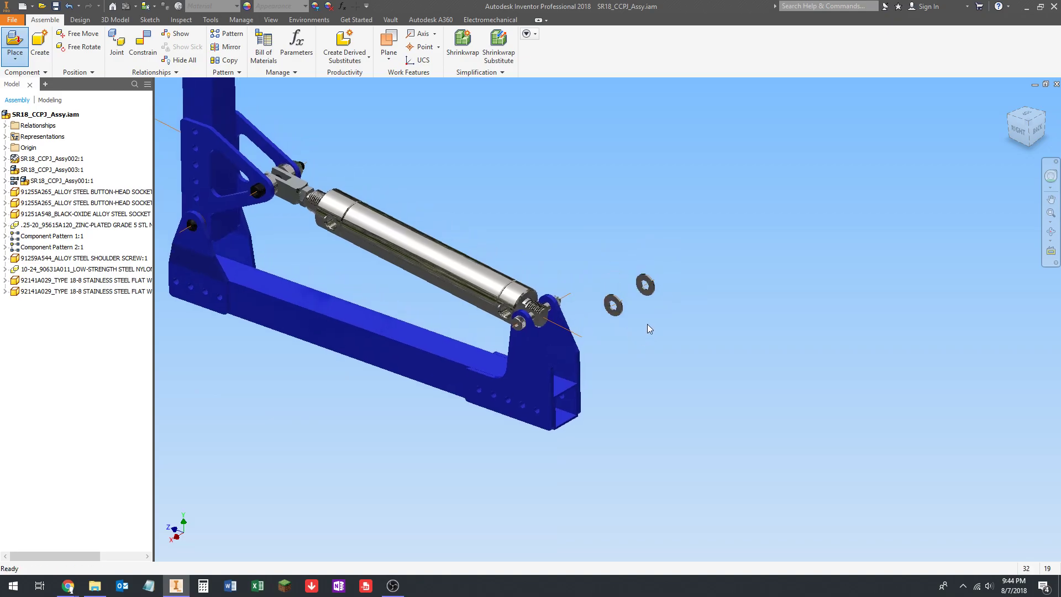
- Apply an Insert constraint between one washer and the inner hole edge of the locknut-side rear bracket wall, with 0.000 in offset
{"action": "key", "text": "c"}
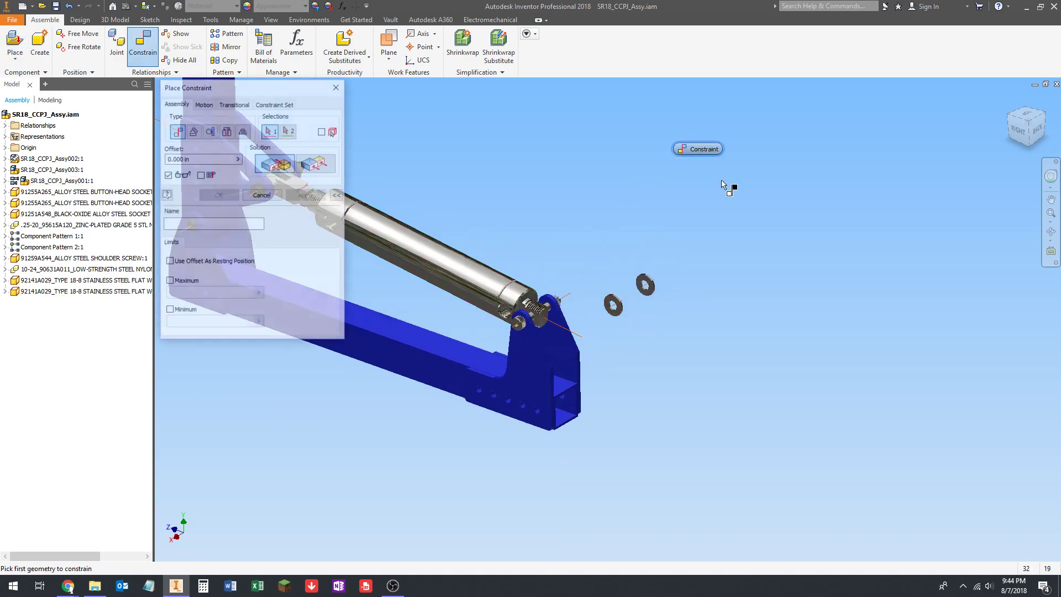
{"action": "scroll", "coordinate": [642, 261], "scroll_direction": "down", "scroll_amount": 4}
{"action": "middle_click_drag", "start_coordinate": [642, 262], "coordinate": [654, 173], "text": "shift"}
{"action": "scroll", "coordinate": [586, 331], "scroll_direction": "up", "scroll_amount": 8}
{"action": "left_click", "coordinate": [546, 326]}
{"action": "scroll", "coordinate": [546, 326], "scroll_direction": "down", "scroll_amount": 5}
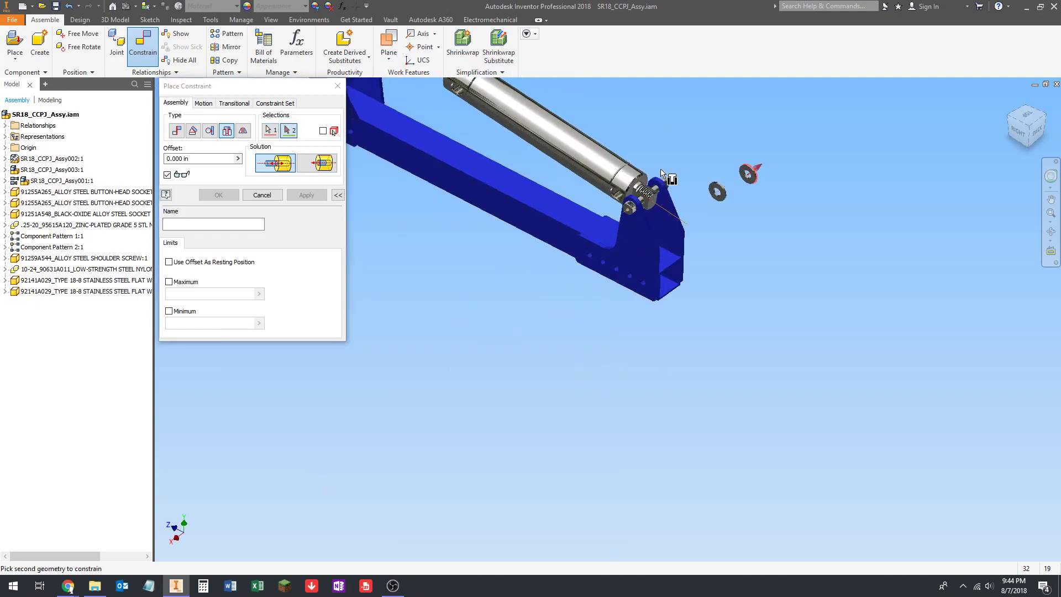
{"action": "scroll", "coordinate": [654, 174], "scroll_direction": "up", "scroll_amount": 8}
{"action": "left_click", "coordinate": [556, 401]}
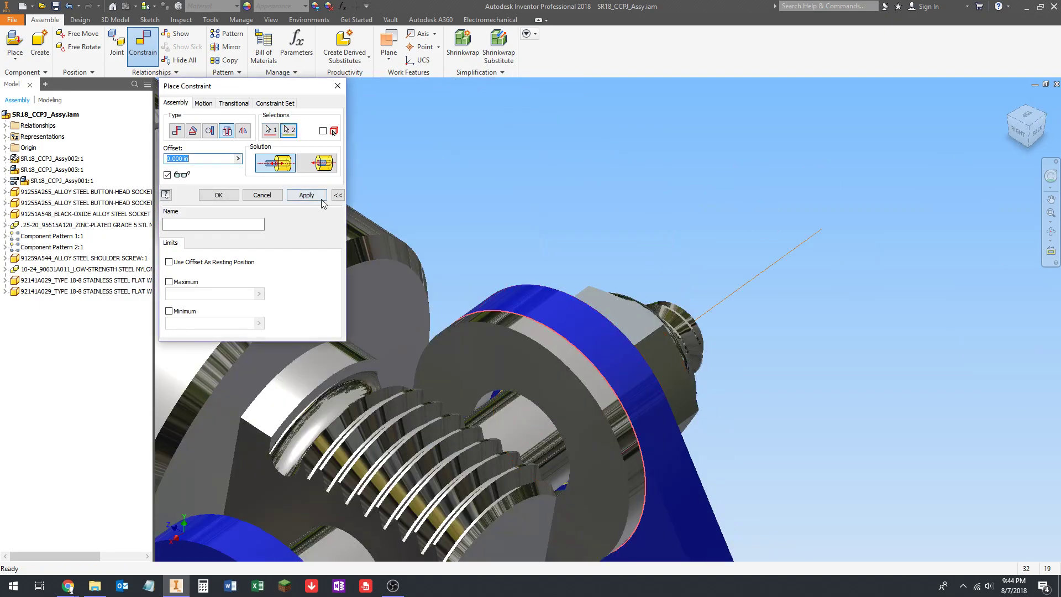
{"action": "left_click", "coordinate": [306, 195]}
- Insert-constrain the second washer to the screw-head side of the cylinder's pivot hole with 0.000 in offset, and finish constraining
{"action": "scroll", "coordinate": [556, 272], "scroll_direction": "down", "scroll_amount": 5}
{"action": "left_click", "coordinate": [721, 288]}
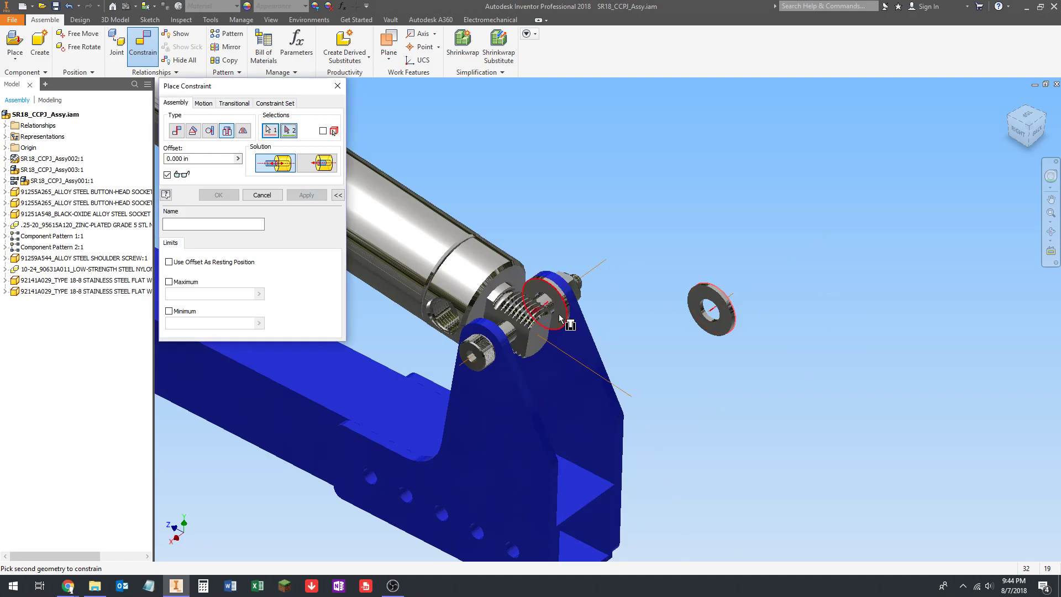
{"action": "scroll", "coordinate": [575, 315], "scroll_direction": "up", "scroll_amount": 6}
{"action": "scroll", "coordinate": [475, 356], "scroll_direction": "down", "scroll_amount": 5}
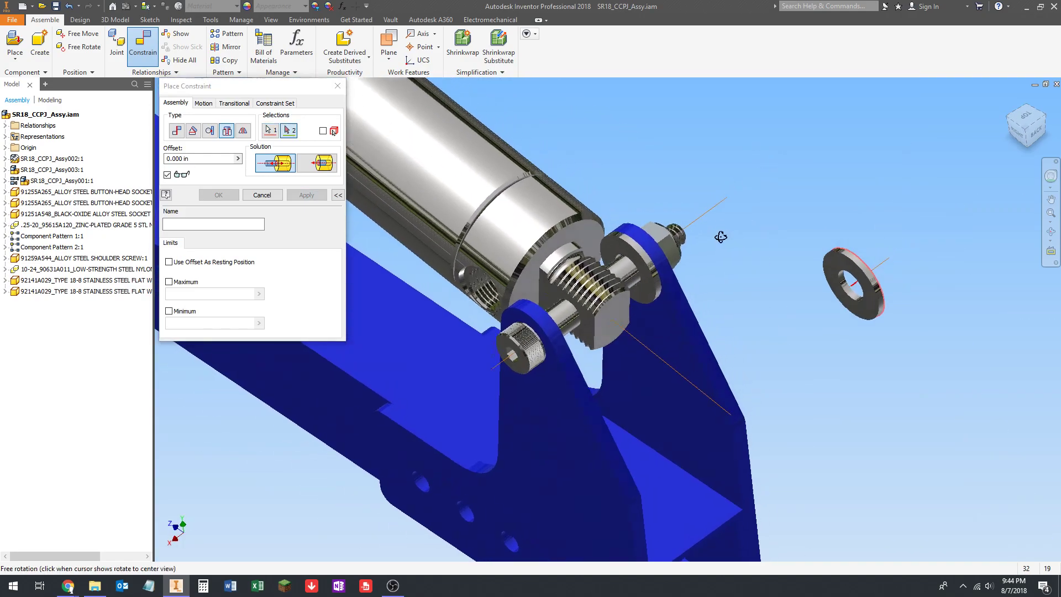
{"action": "scroll", "coordinate": [479, 390], "scroll_direction": "up", "scroll_amount": 8}
{"action": "scroll", "coordinate": [559, 309], "scroll_direction": "down", "scroll_amount": 6}
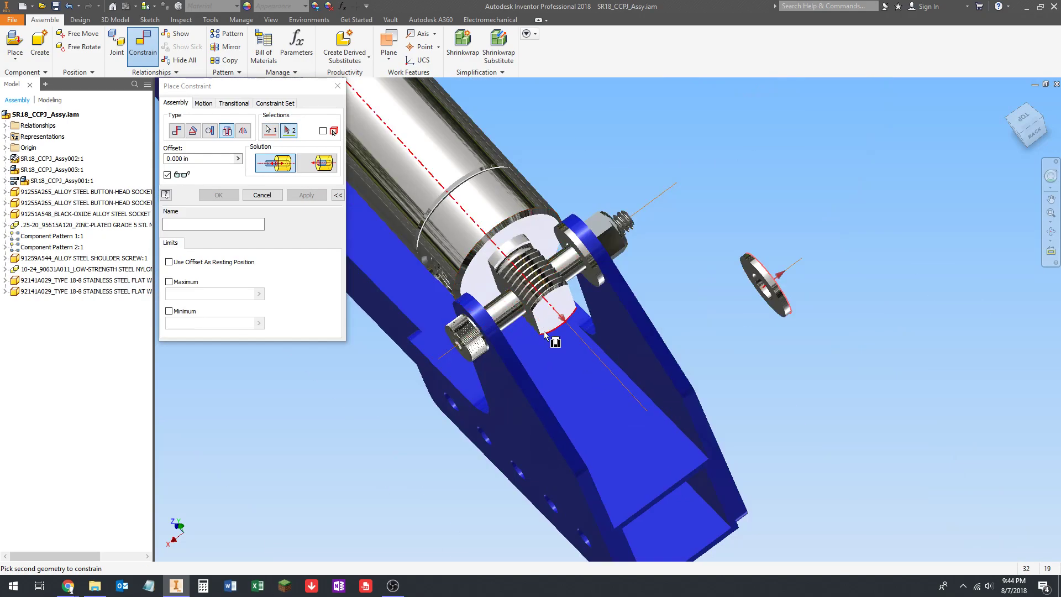
{"action": "scroll", "coordinate": [570, 263], "scroll_direction": "up", "scroll_amount": 6}
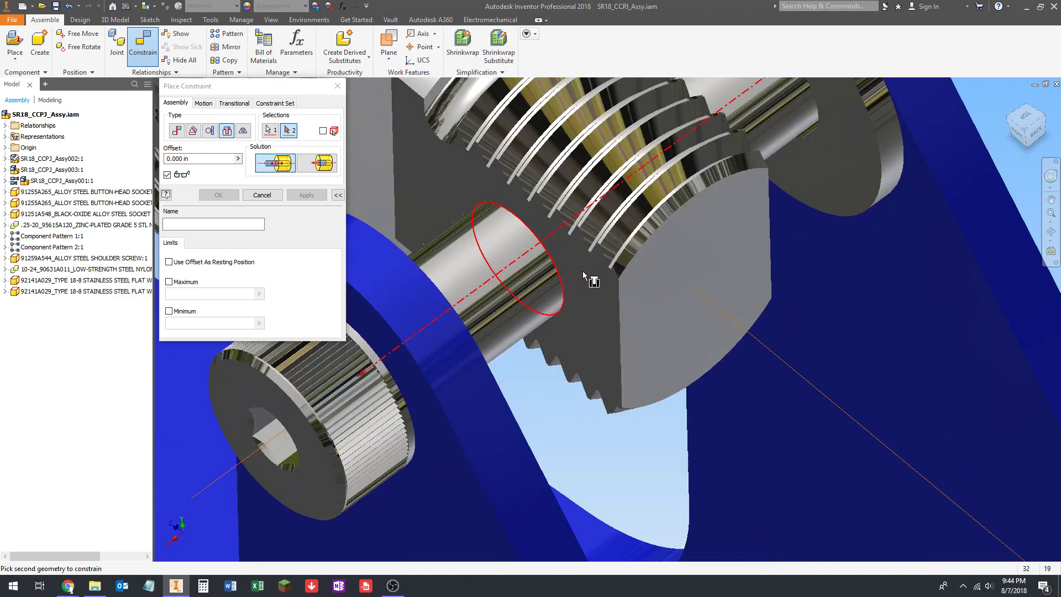
{"action": "scroll", "coordinate": [595, 312], "scroll_direction": "down", "scroll_amount": 5}
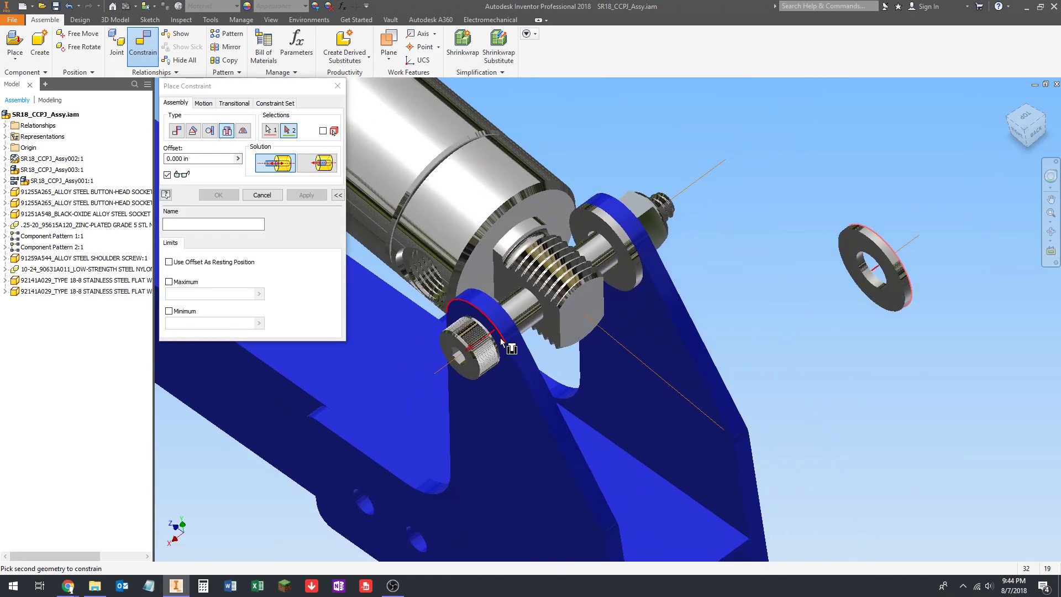
{"action": "left_click", "coordinate": [542, 310]}
{"action": "left_click", "coordinate": [306, 195]}
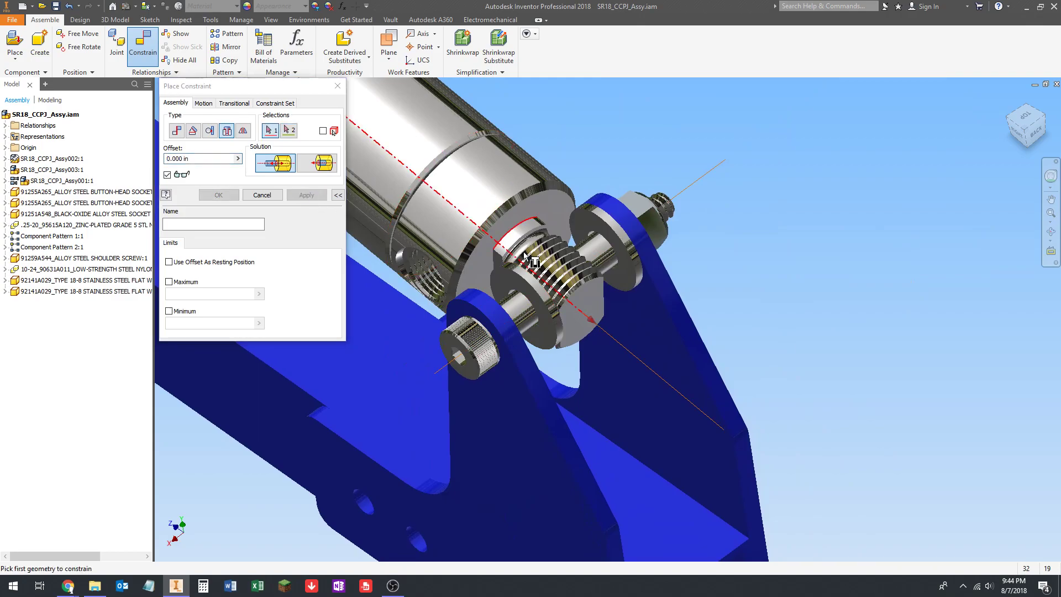
{"action": "scroll", "coordinate": [531, 291], "scroll_direction": "down", "scroll_amount": 3}
{"action": "key", "text": "Escape"}
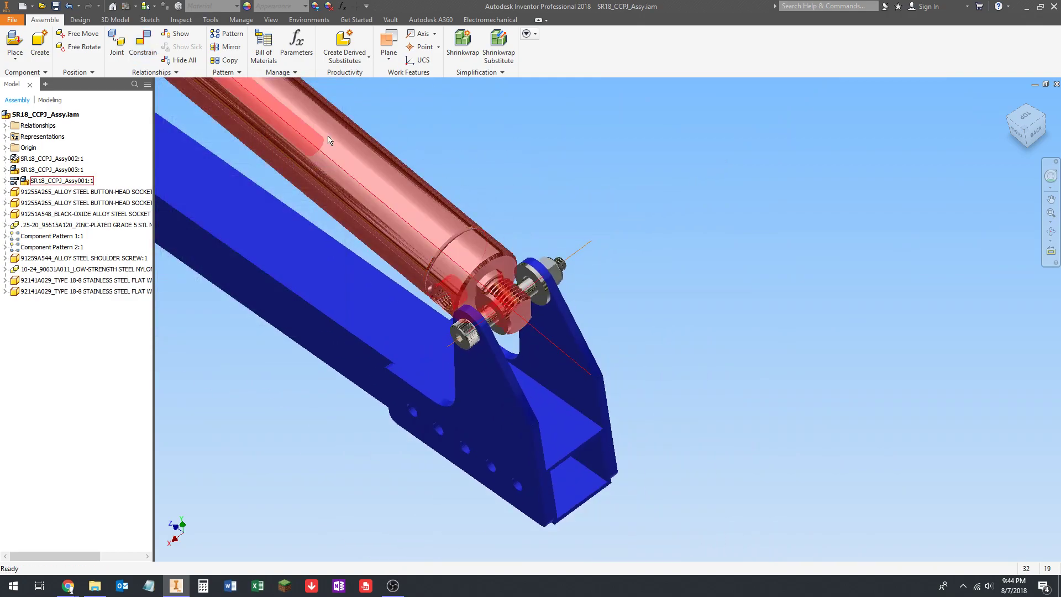
- Start a component pattern with both 92141A029 flat washers on the rear shoulder screw as the components
{"action": "scroll", "coordinate": [442, 179], "scroll_direction": "up", "scroll_amount": 2}
{"action": "left_click", "coordinate": [226, 33]}
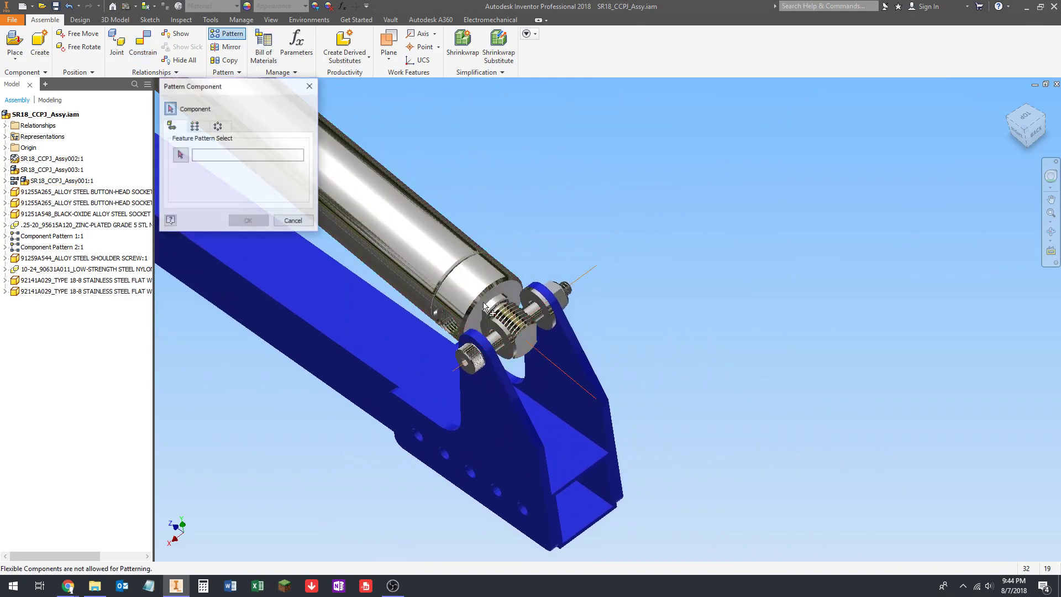
{"action": "scroll", "coordinate": [552, 309], "scroll_direction": "up", "scroll_amount": 3}
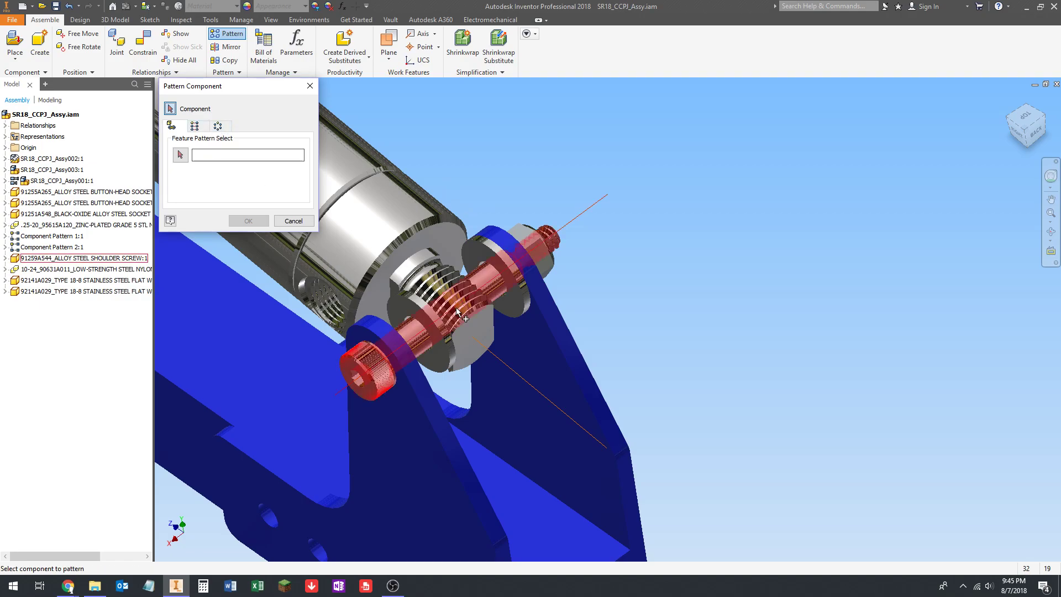
{"action": "left_click", "coordinate": [480, 253]}
{"action": "left_click", "coordinate": [425, 319]}
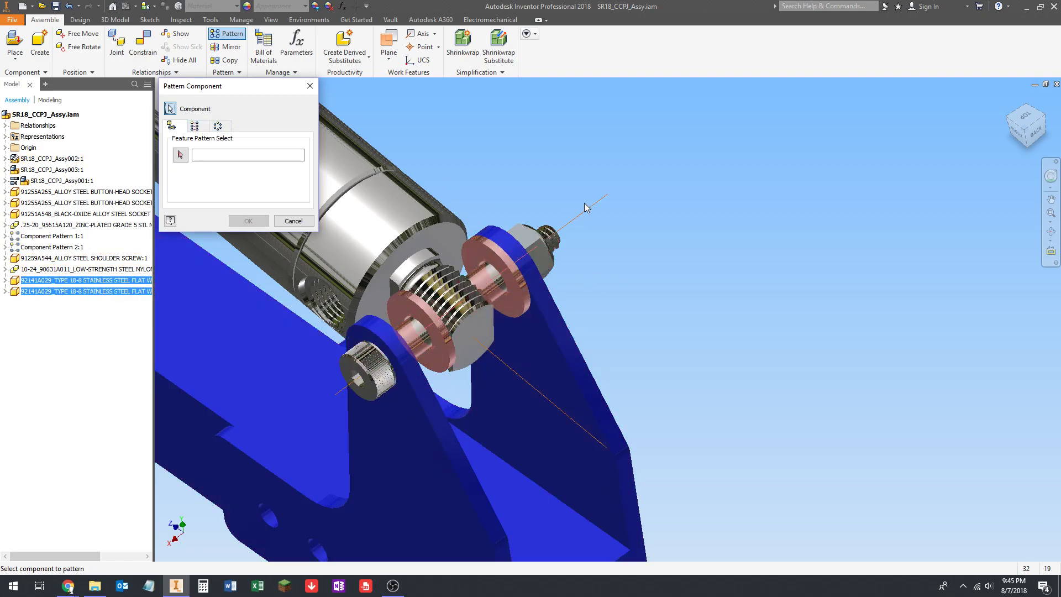
{"action": "scroll", "coordinate": [522, 323], "scroll_direction": "down", "scroll_amount": 3}
{"action": "scroll", "coordinate": [553, 276], "scroll_direction": "up", "scroll_amount": 5}
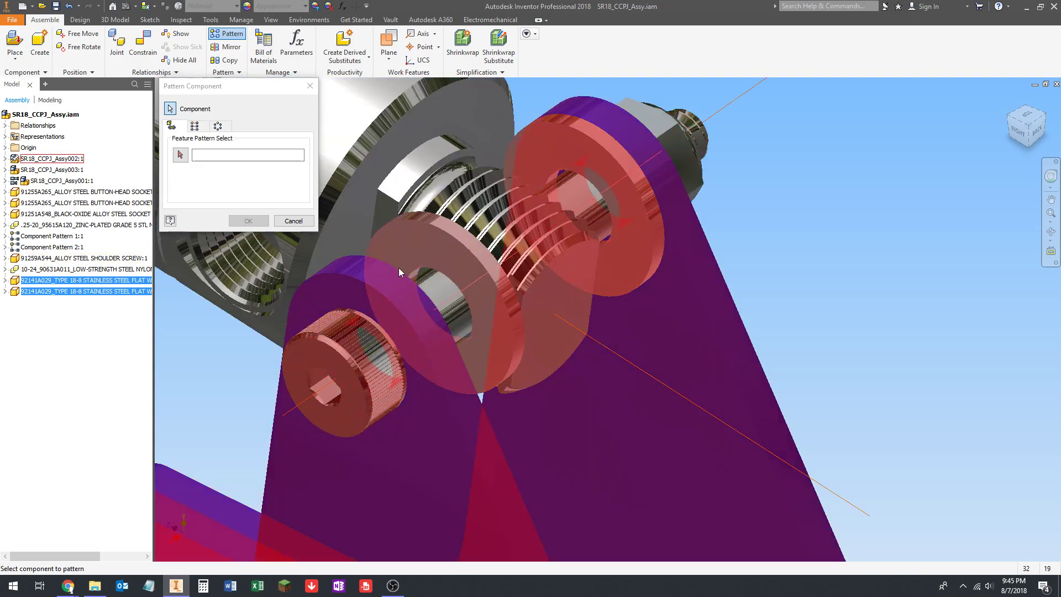
{"action": "scroll", "coordinate": [390, 275], "scroll_direction": "down", "scroll_amount": 3}
- Make the washer pattern rectangular along the shoulder screw's axis, flipped toward the screw head, with 0.057 in column spacing
{"action": "left_click", "coordinate": [195, 127]}
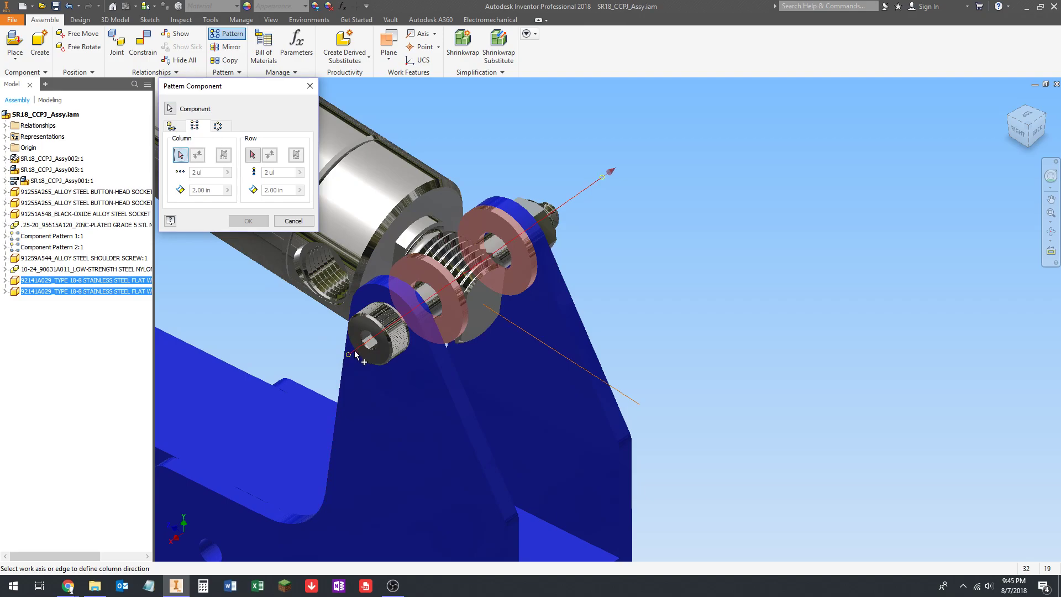
{"action": "left_click", "coordinate": [355, 352]}
{"action": "scroll", "coordinate": [630, 193], "scroll_direction": "down", "scroll_amount": 3}
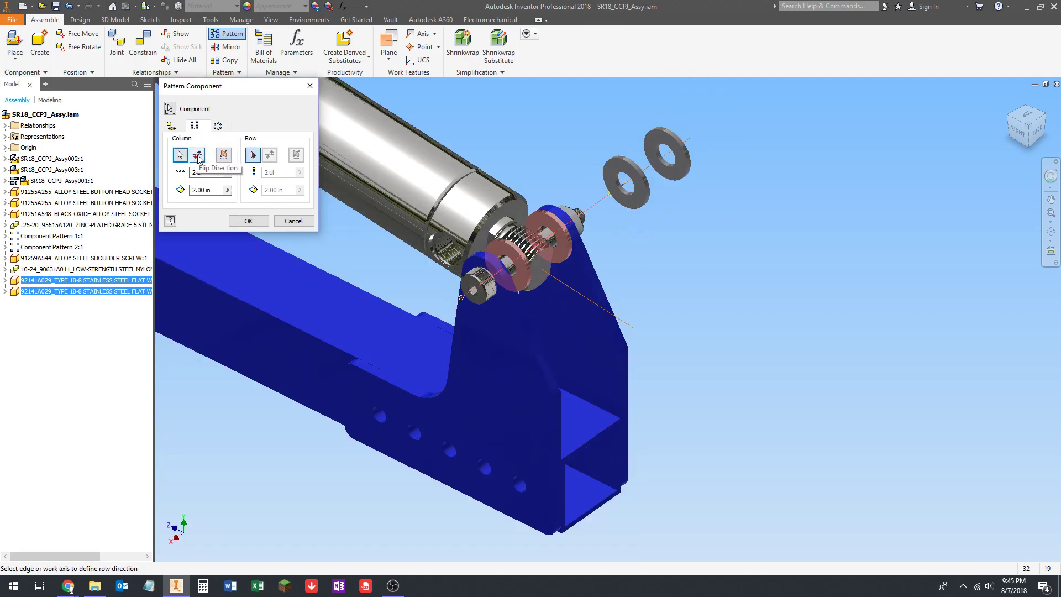
{"action": "left_click", "coordinate": [198, 156]}
{"action": "middle_click_drag", "start_coordinate": [509, 283], "coordinate": [447, 290]}
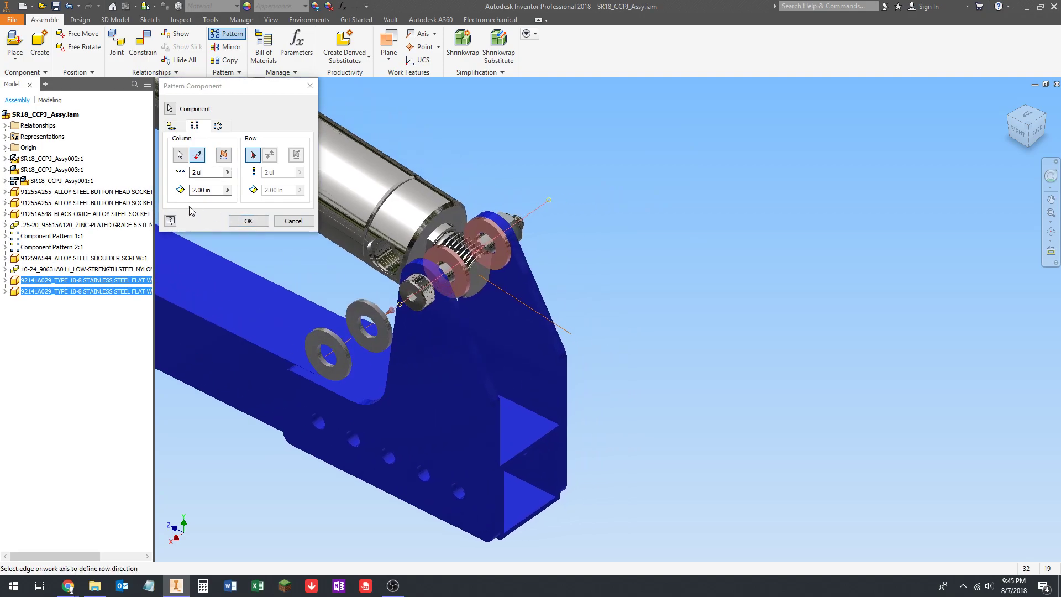
{"action": "left_click", "coordinate": [215, 191]}
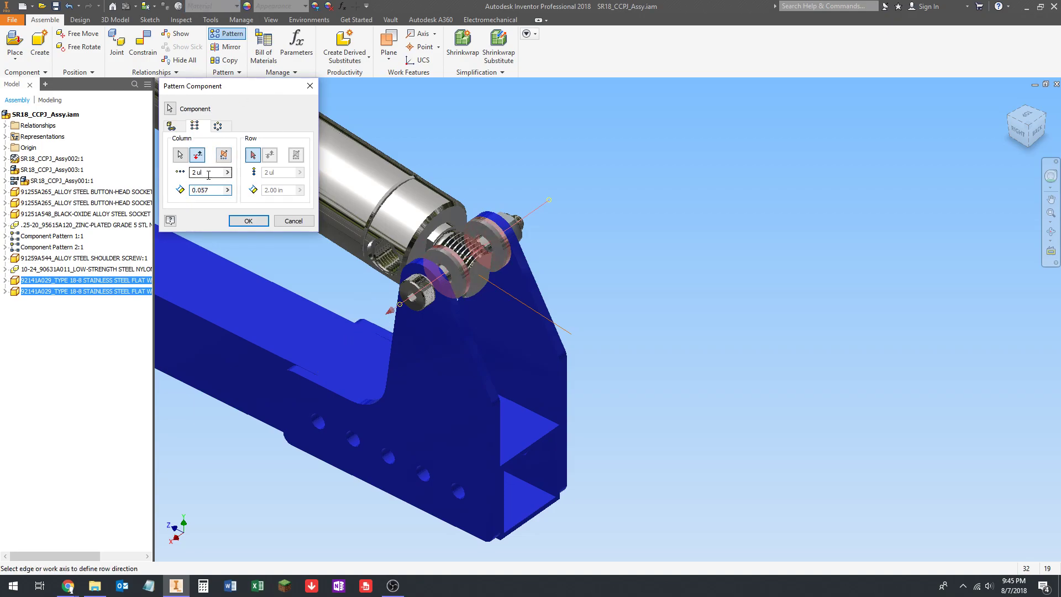
- Set the washer pattern's column count to 5, checking the preview between the cylinder's pivot end and the bracket wall
{"action": "scroll", "coordinate": [506, 206], "scroll_direction": "up", "scroll_amount": 4}
{"action": "middle_click_drag", "start_coordinate": [506, 206], "coordinate": [454, 234], "text": "shift"}
{"action": "scroll", "coordinate": [424, 284], "scroll_direction": "down", "scroll_amount": 6}
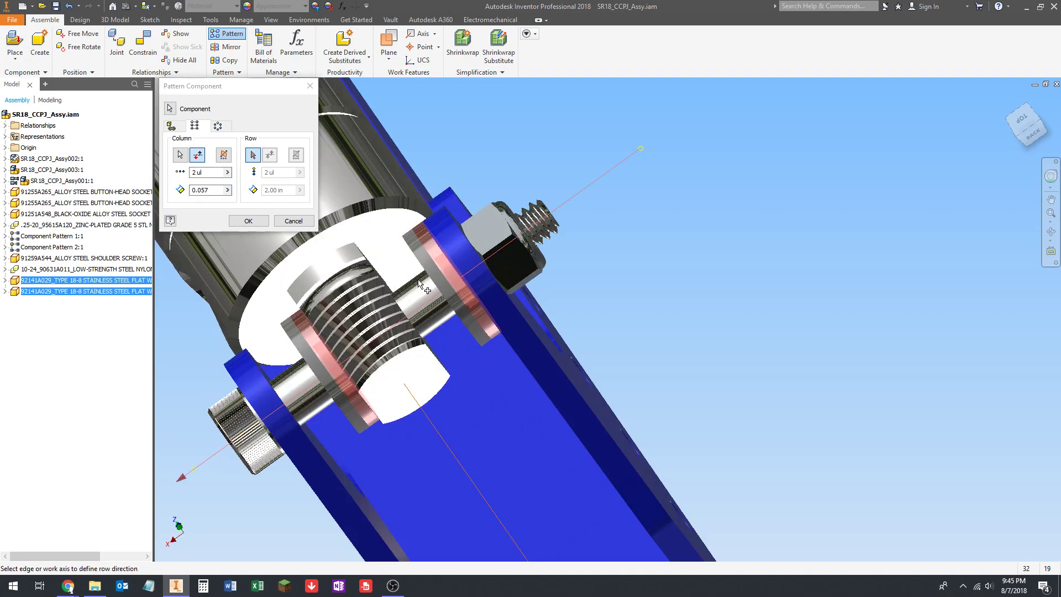
{"action": "left_click", "coordinate": [217, 174]}
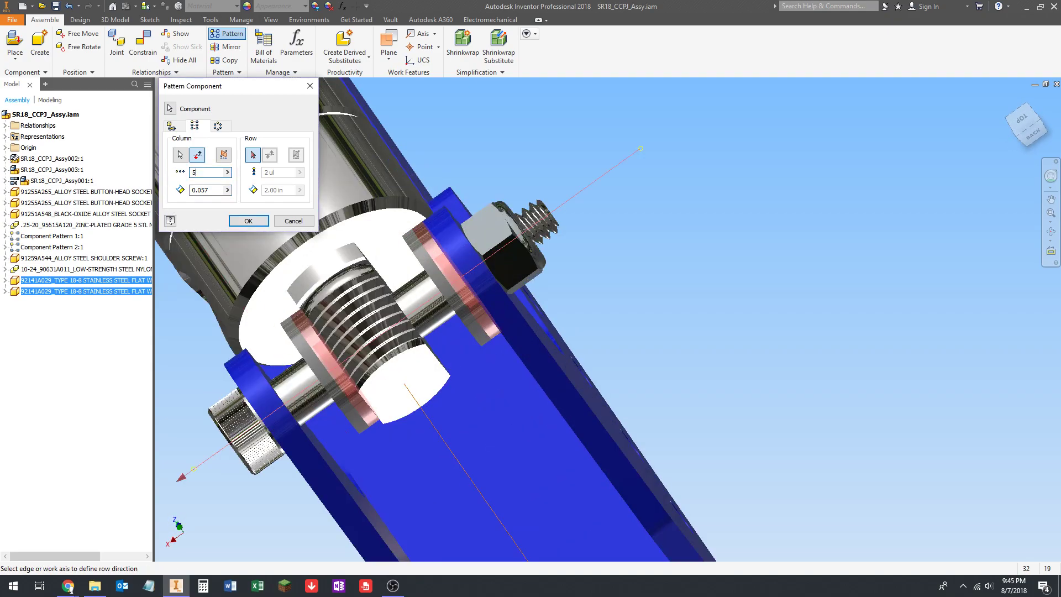
{"action": "middle_click_drag", "start_coordinate": [375, 283], "coordinate": [416, 278], "text": "shift"}
{"action": "scroll", "coordinate": [440, 268], "scroll_direction": "down", "scroll_amount": 3}
{"action": "scroll", "coordinate": [404, 286], "scroll_direction": "up", "scroll_amount": 4}
{"action": "scroll", "coordinate": [424, 304], "scroll_direction": "down", "scroll_amount": 4}
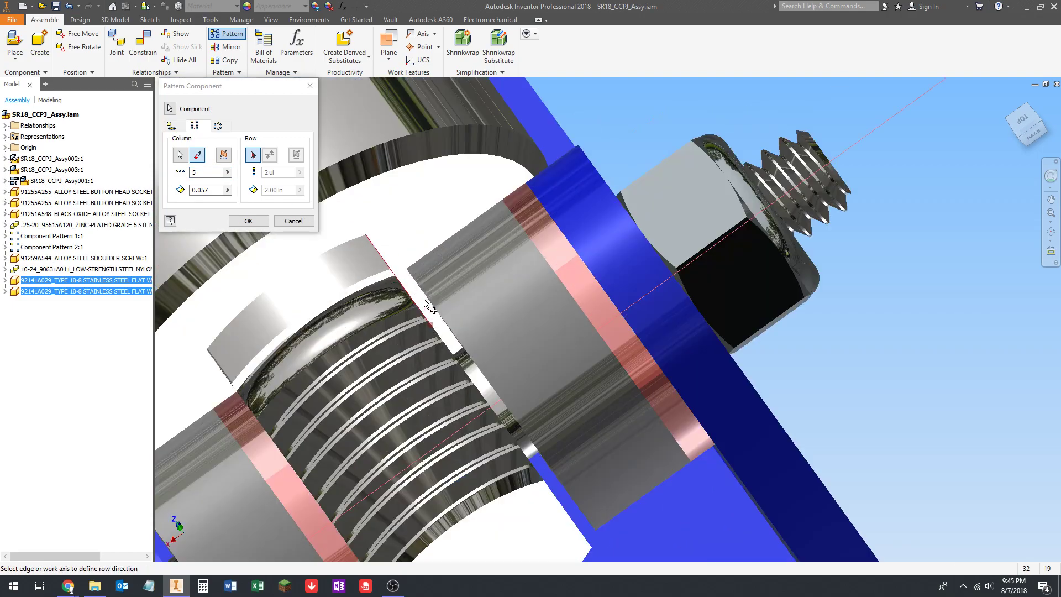
{"action": "left_click", "coordinate": [164, 177]}
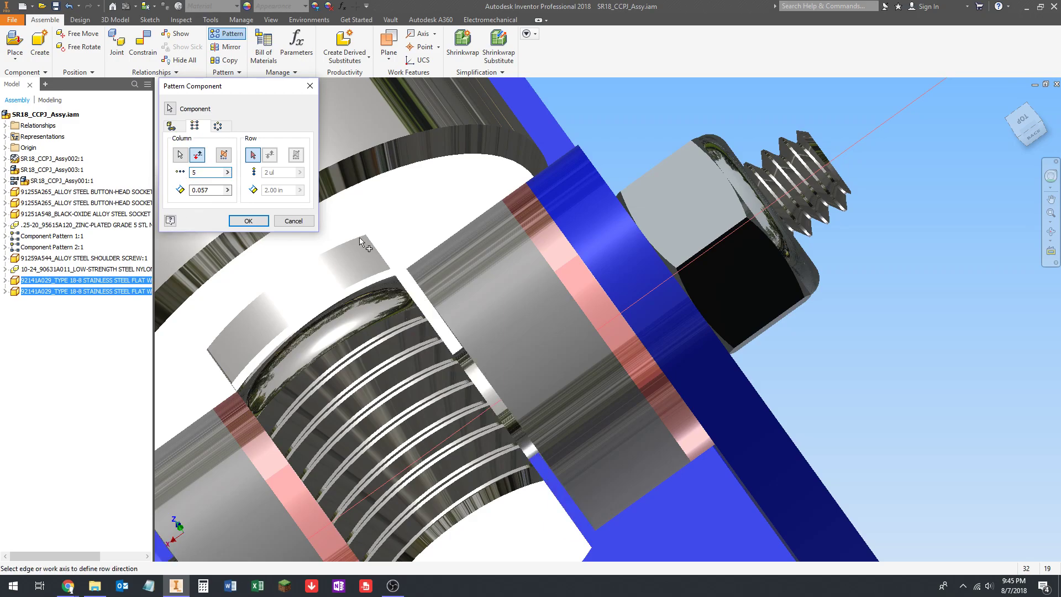
- Examine the previewed washer stacks for remaining clearance to the pivot end and bracket walls, and compare with the front clevis spacers
{"action": "scroll", "coordinate": [453, 255], "scroll_direction": "up", "scroll_amount": 6}
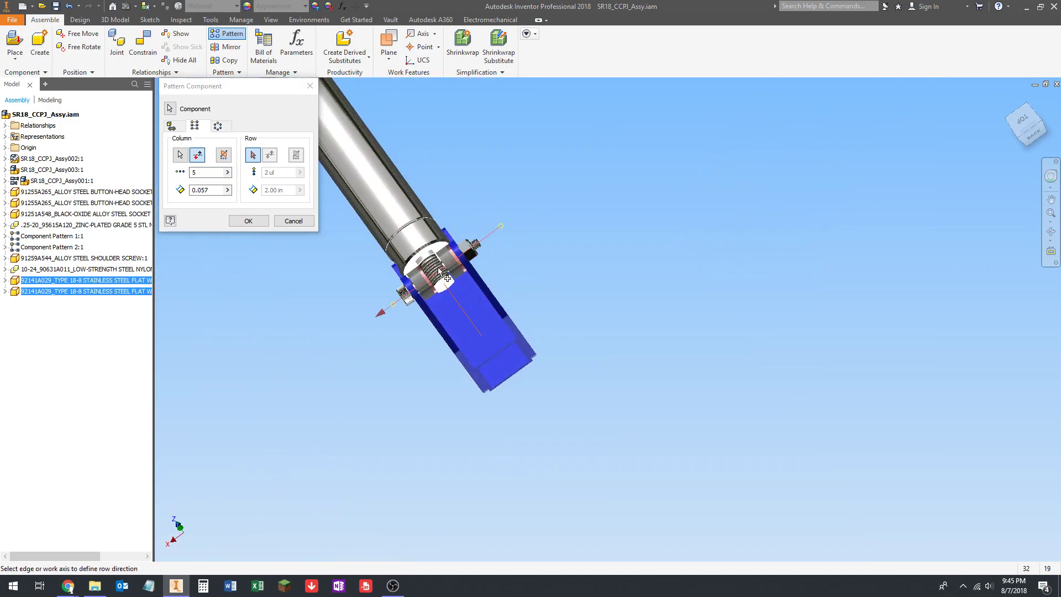
{"action": "scroll", "coordinate": [519, 213], "scroll_direction": "down", "scroll_amount": 5}
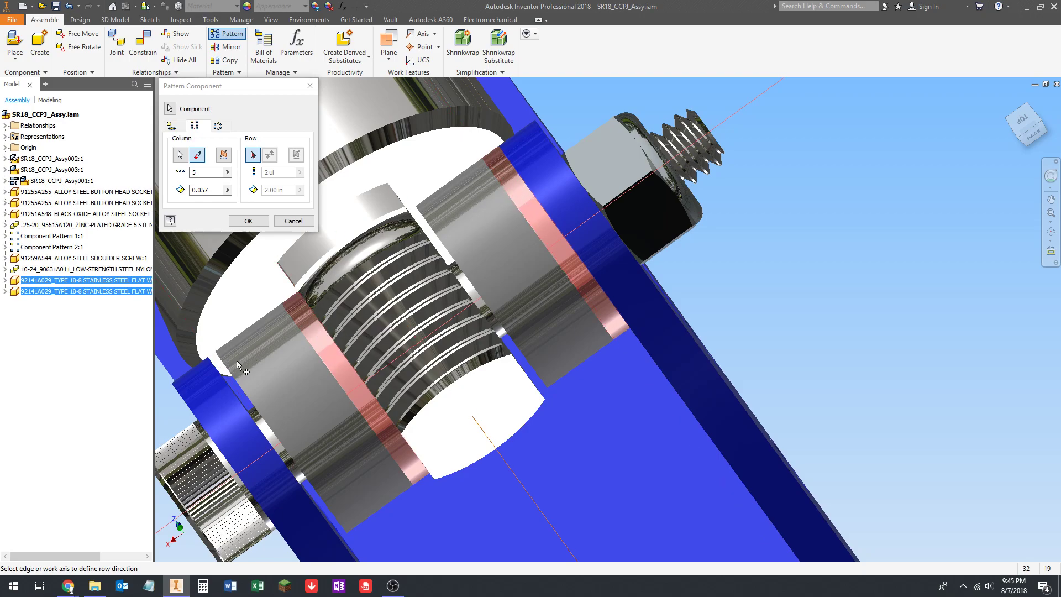
{"action": "scroll", "coordinate": [387, 285], "scroll_direction": "up", "scroll_amount": 2}
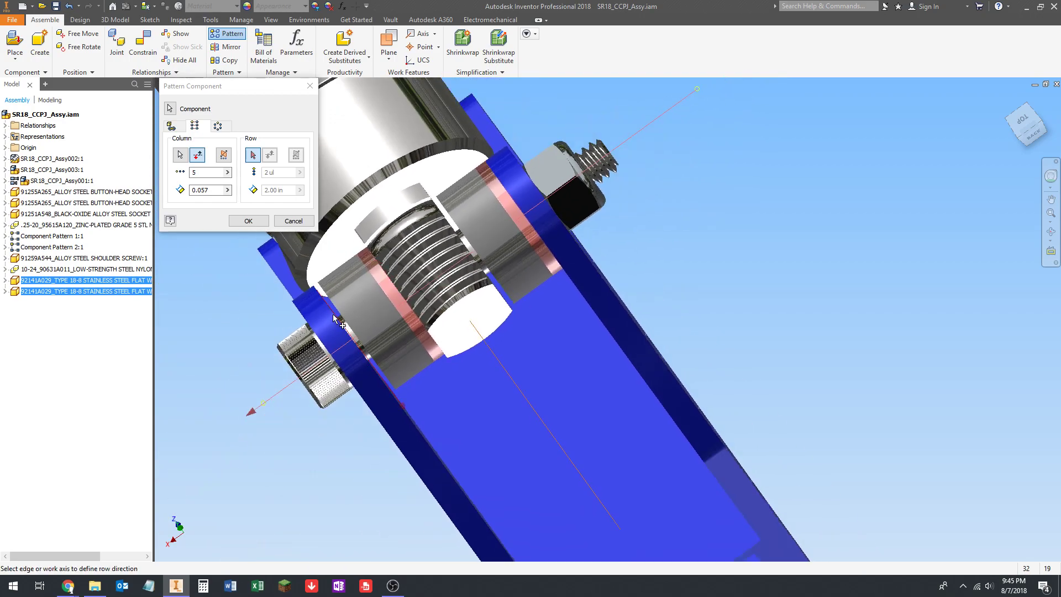
{"action": "scroll", "coordinate": [336, 321], "scroll_direction": "down", "scroll_amount": 3}
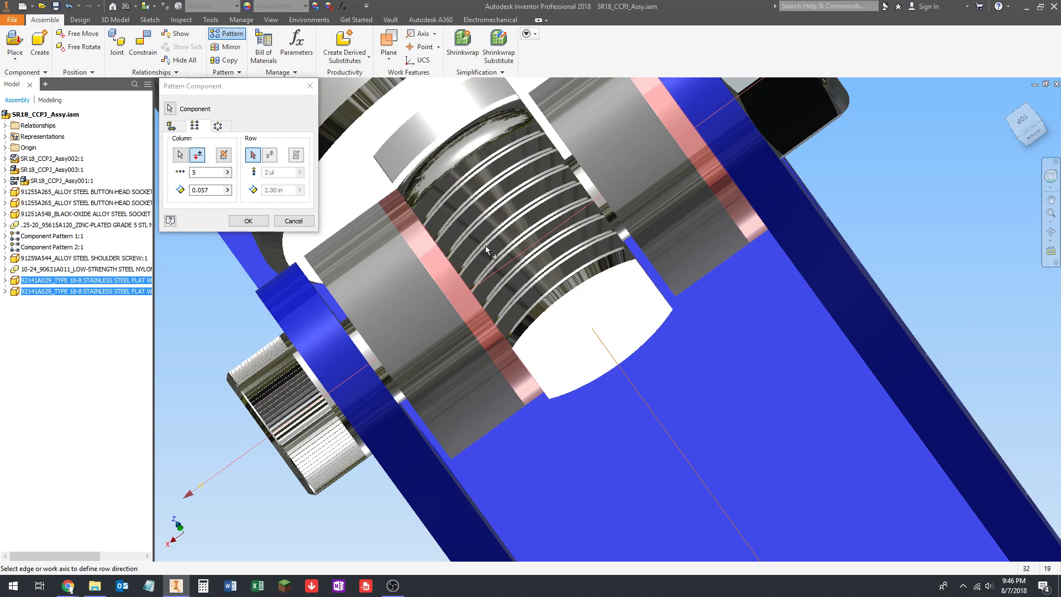
{"action": "scroll", "coordinate": [348, 330], "scroll_direction": "up", "scroll_amount": 5}
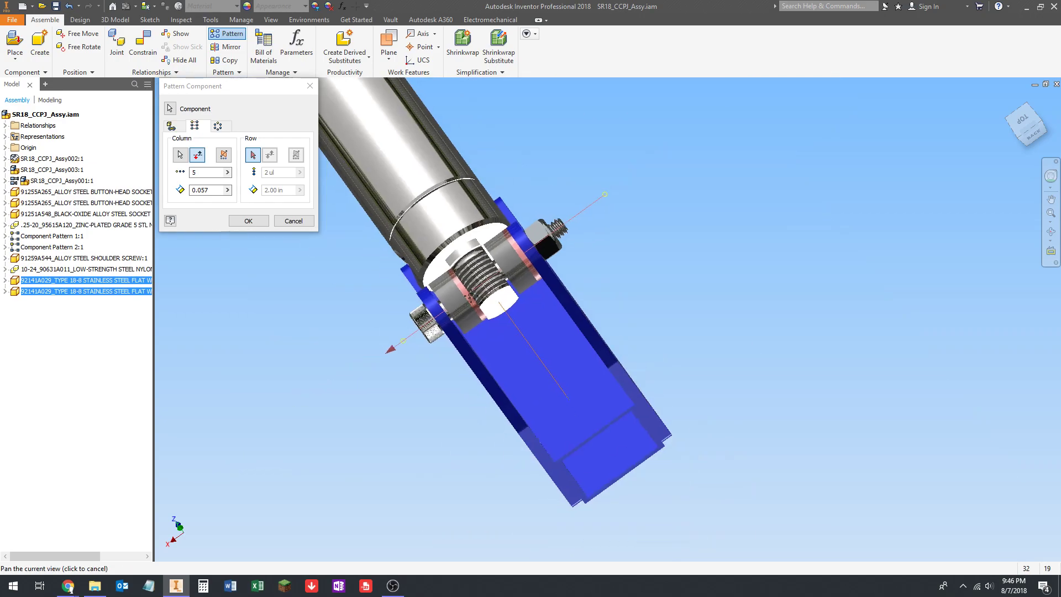
{"action": "scroll", "coordinate": [385, 166], "scroll_direction": "down", "scroll_amount": 6}
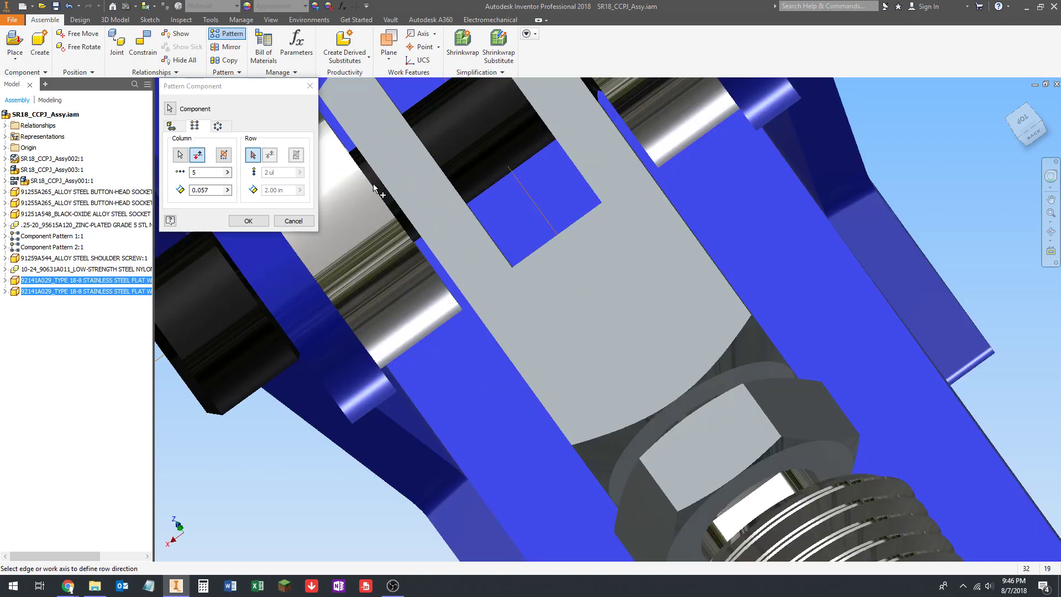
{"action": "scroll", "coordinate": [386, 205], "scroll_direction": "up", "scroll_amount": 5}
{"action": "scroll", "coordinate": [470, 287], "scroll_direction": "down", "scroll_amount": 5}
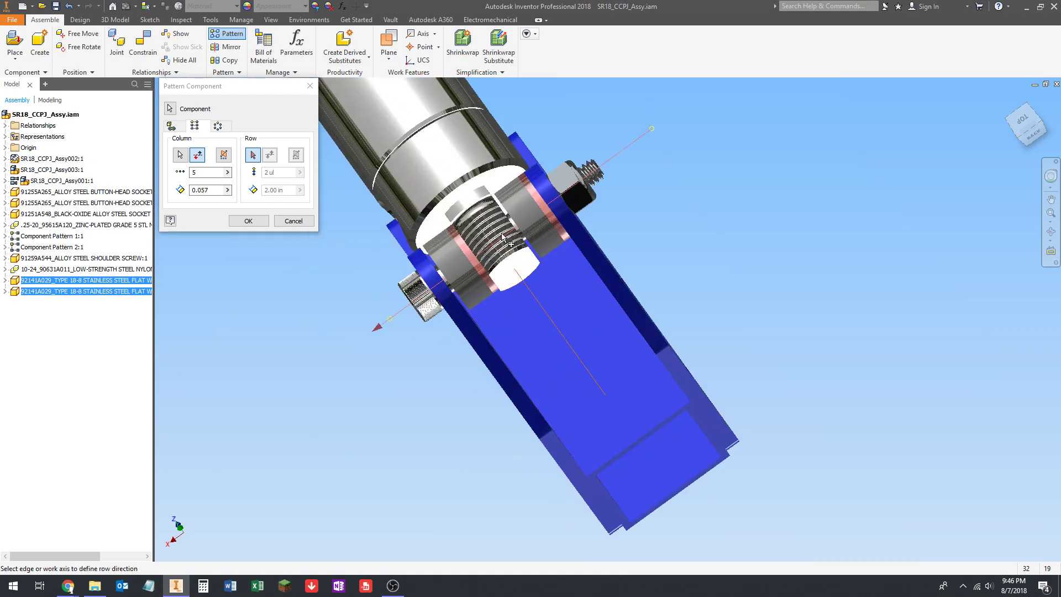
{"action": "scroll", "coordinate": [449, 253], "scroll_direction": "down", "scroll_amount": 3}
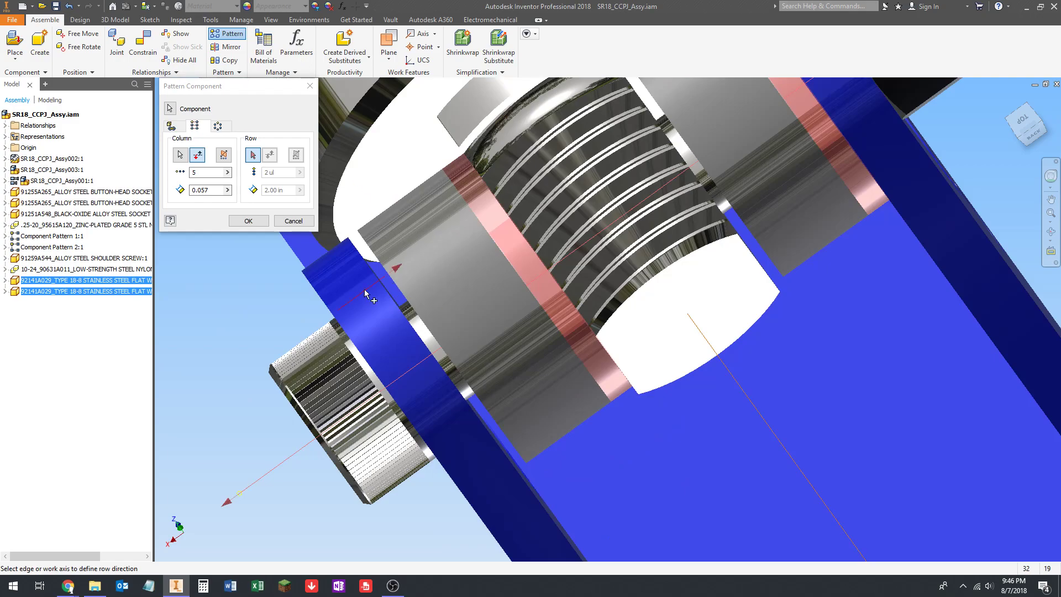
{"action": "scroll", "coordinate": [378, 300], "scroll_direction": "up", "scroll_amount": 3}
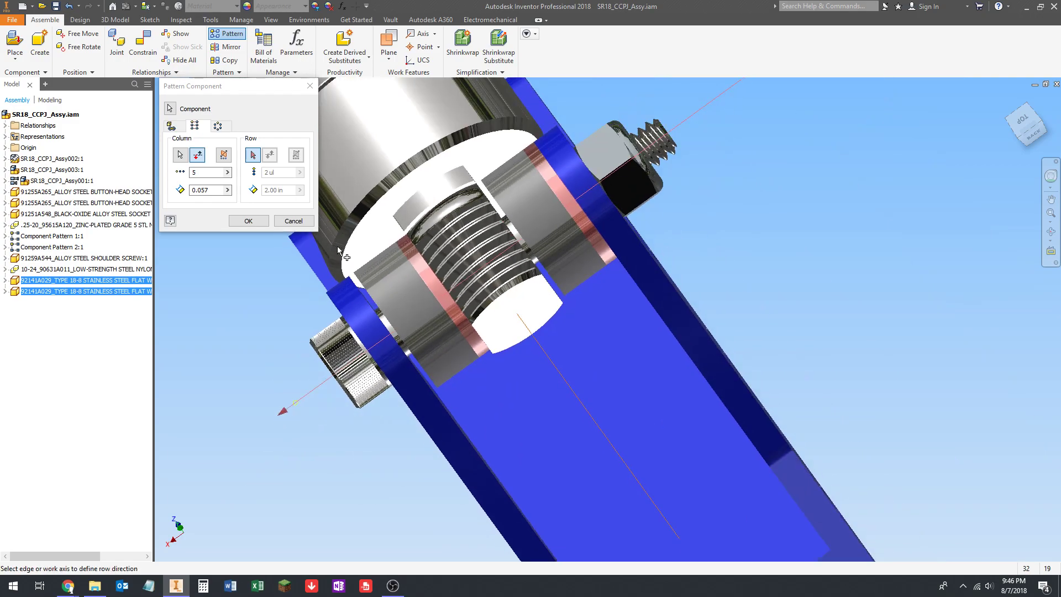
- Create the rectangular washer pattern on both sides of the cylinder's pivot end
{"action": "left_click", "coordinate": [248, 221]}
{"action": "scroll", "coordinate": [478, 277], "scroll_direction": "up", "scroll_amount": 4}
{"action": "scroll", "coordinate": [512, 280], "scroll_direction": "down", "scroll_amount": 6}
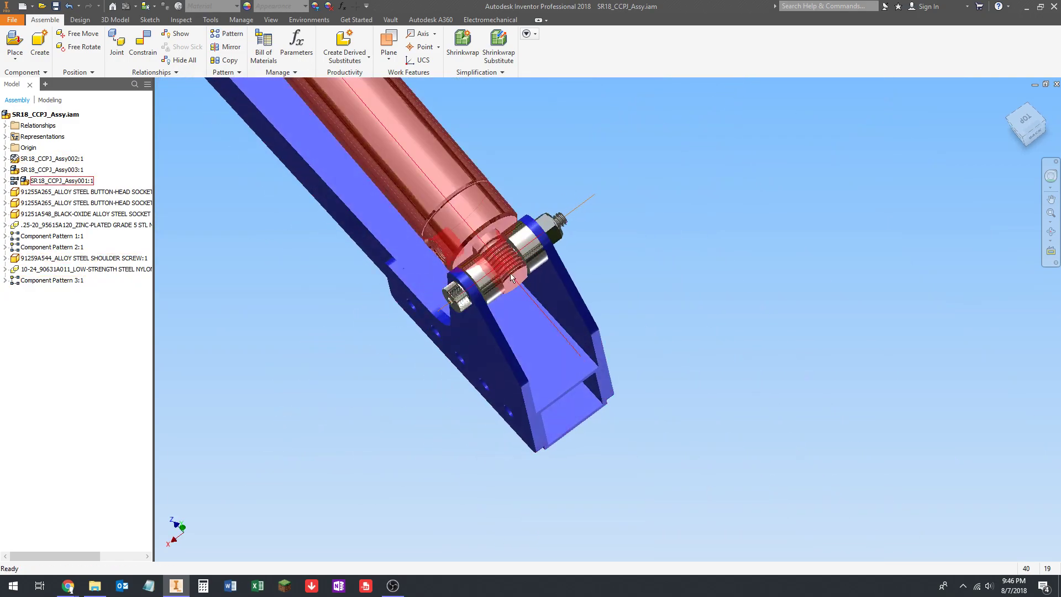
{"action": "left_click", "coordinate": [116, 287]}
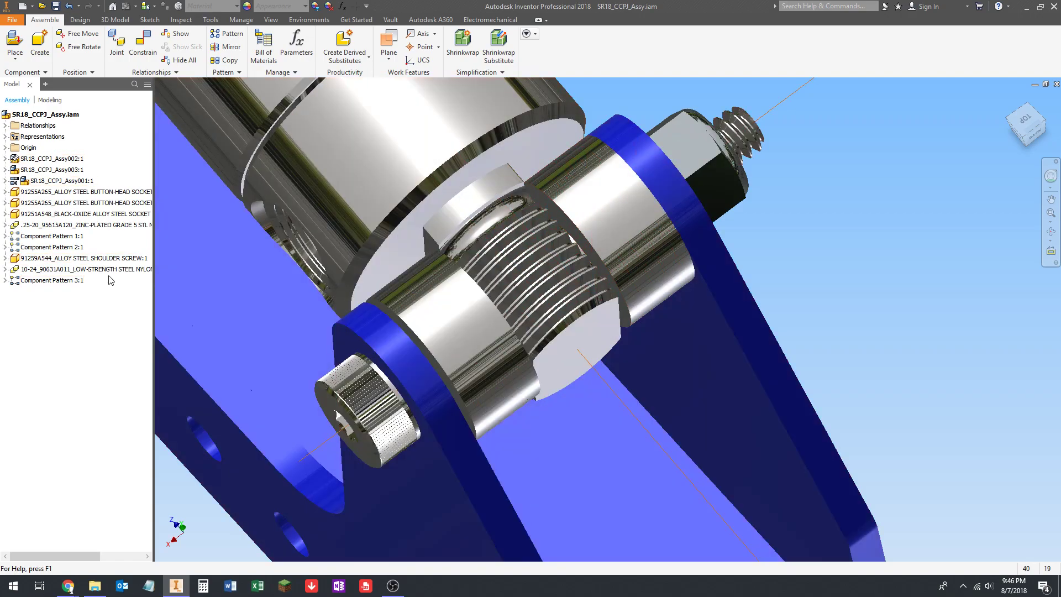
- Inspect the rear washer stacks, shoulder screw and locknut, and compare them with the hardware at the front clevis
{"action": "scroll", "coordinate": [554, 269], "scroll_direction": "up", "scroll_amount": 6}
{"action": "middle_click_drag", "start_coordinate": [514, 311], "coordinate": [533, 265], "text": "shift"}
{"action": "middle_click_drag", "start_coordinate": [532, 266], "coordinate": [624, 462]}
{"action": "scroll", "coordinate": [625, 462], "scroll_direction": "up", "scroll_amount": 1}
{"action": "scroll", "coordinate": [544, 309], "scroll_direction": "down", "scroll_amount": 5}
{"action": "scroll", "coordinate": [554, 278], "scroll_direction": "up", "scroll_amount": 2}
{"action": "middle_click_drag", "start_coordinate": [555, 278], "coordinate": [746, 489]}
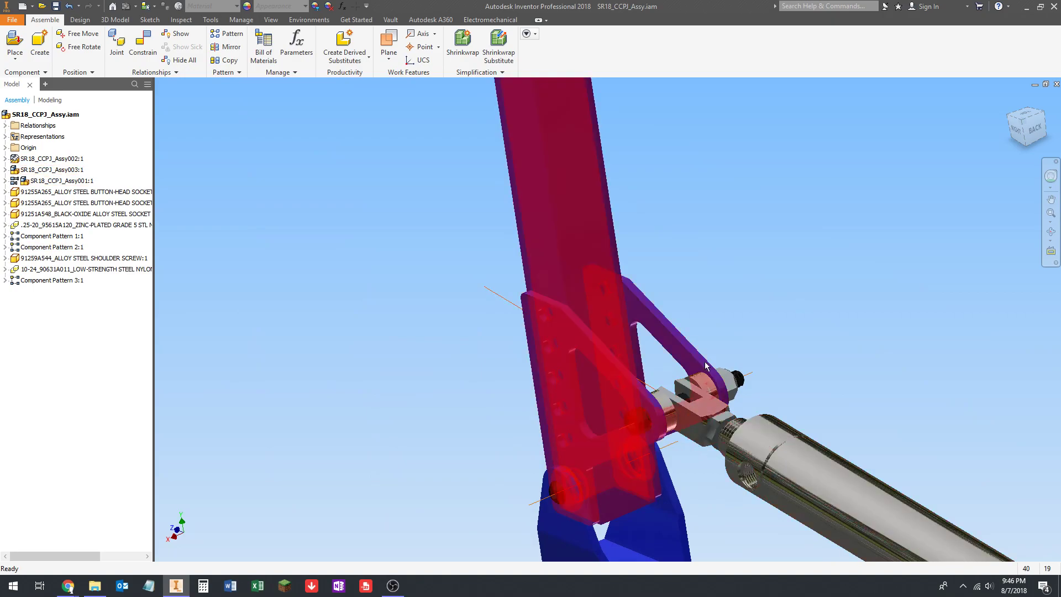
{"action": "scroll", "coordinate": [676, 396], "scroll_direction": "up", "scroll_amount": 5}
{"action": "scroll", "coordinate": [508, 245], "scroll_direction": "down", "scroll_amount": 8}
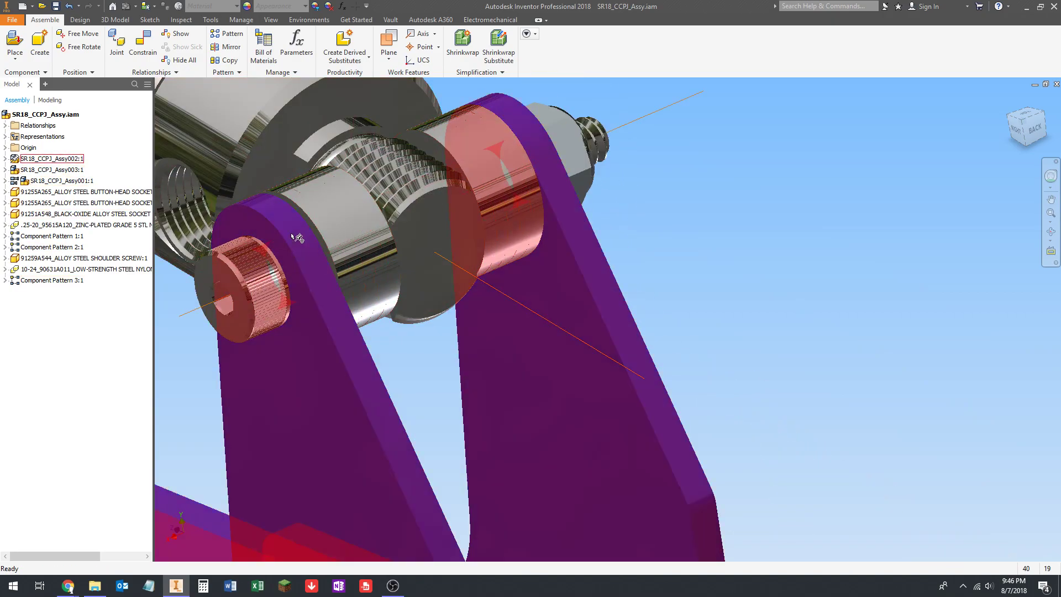
{"action": "scroll", "coordinate": [507, 245], "scroll_direction": "up", "scroll_amount": 6}
{"action": "scroll", "coordinate": [393, 292], "scroll_direction": "down", "scroll_amount": 2}
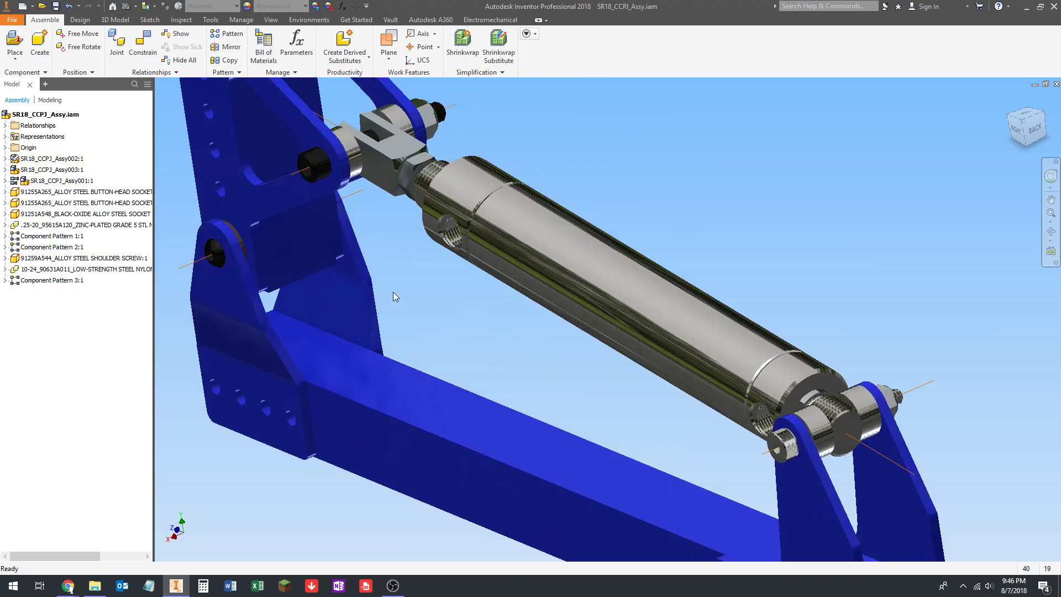
- Review the whole cylinder installation from several angles, including close views of the clevis spacers and the rear pivot
{"action": "scroll", "coordinate": [397, 314], "scroll_direction": "up", "scroll_amount": 2}
{"action": "middle_click_drag", "start_coordinate": [398, 313], "coordinate": [362, 254], "text": "shift"}
{"action": "middle_click_drag", "start_coordinate": [696, 356], "coordinate": [611, 315], "text": "shift"}
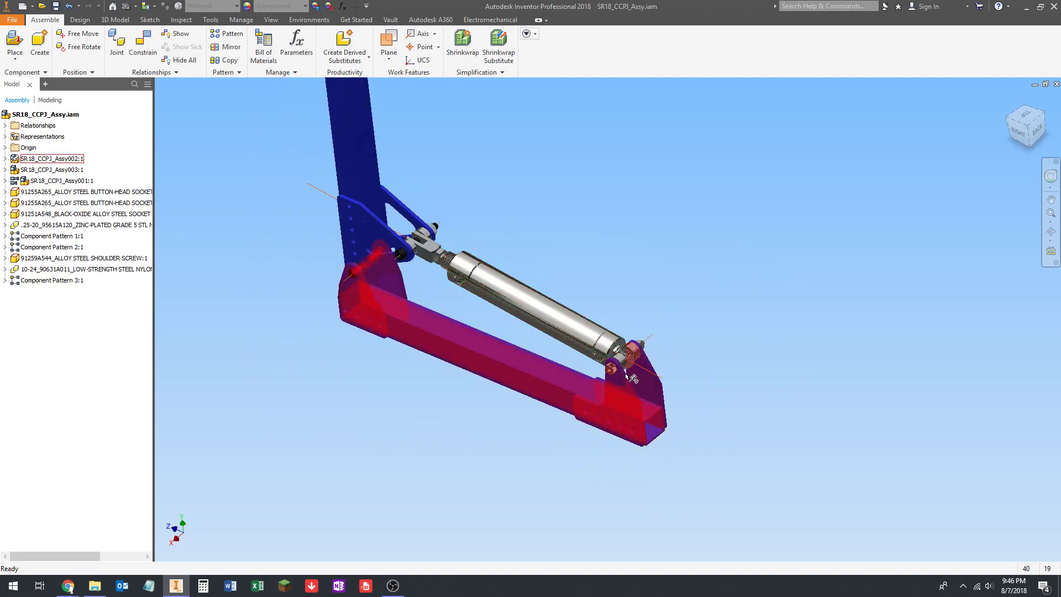
{"action": "scroll", "coordinate": [543, 361], "scroll_direction": "up", "scroll_amount": 5}
{"action": "scroll", "coordinate": [543, 362], "scroll_direction": "down", "scroll_amount": 5}
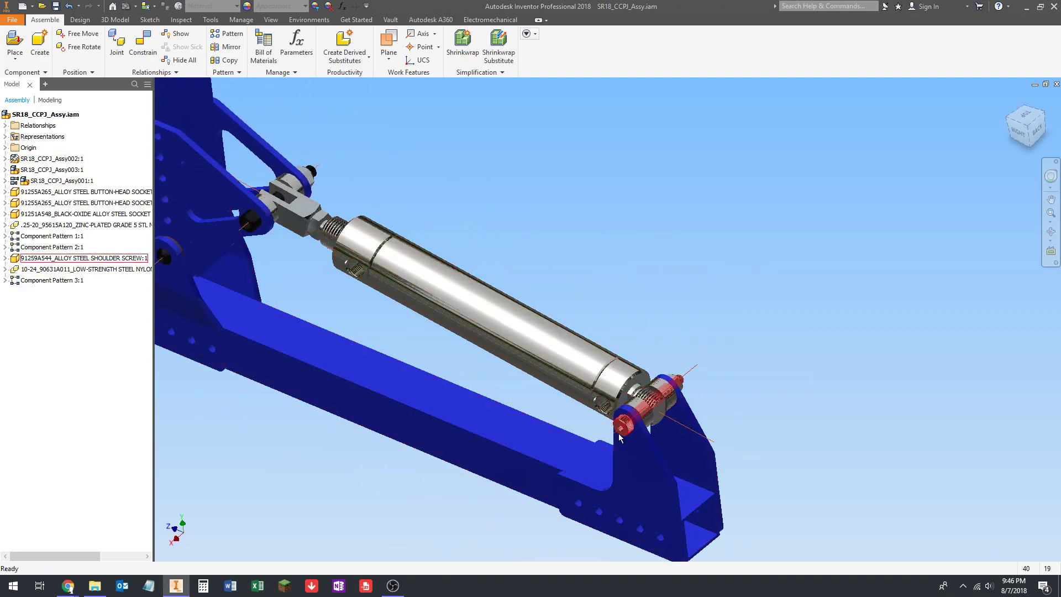
{"action": "scroll", "coordinate": [288, 191], "scroll_direction": "up", "scroll_amount": 5}
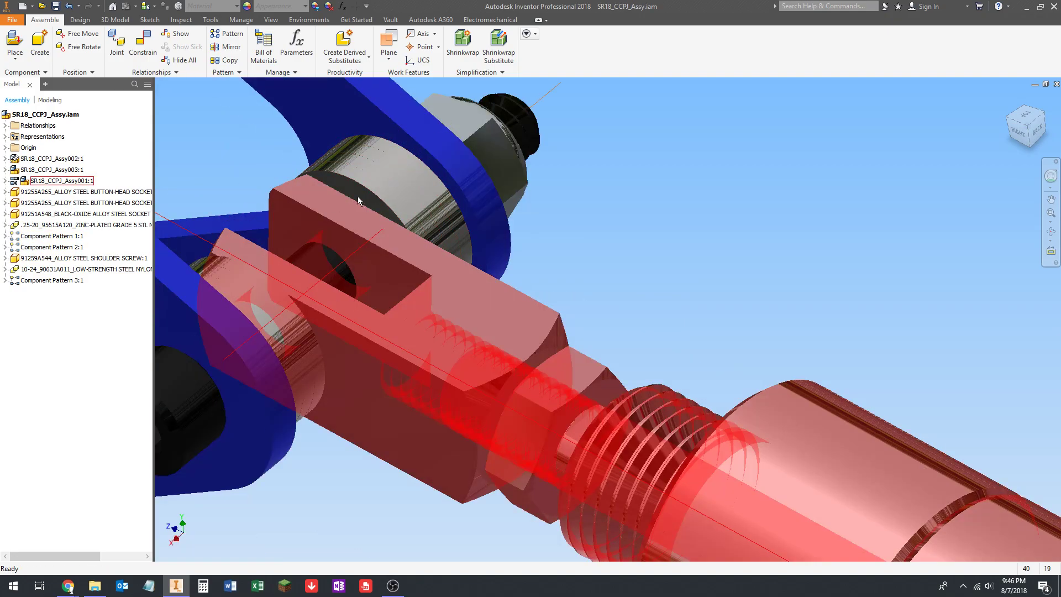
{"action": "scroll", "coordinate": [335, 203], "scroll_direction": "down", "scroll_amount": 5}
{"action": "scroll", "coordinate": [493, 269], "scroll_direction": "up", "scroll_amount": 5}
{"action": "scroll", "coordinate": [556, 287], "scroll_direction": "down", "scroll_amount": 4}
{"action": "middle_click_drag", "start_coordinate": [556, 287], "coordinate": [526, 359], "text": "shift"}
{"action": "scroll", "coordinate": [492, 354], "scroll_direction": "down", "scroll_amount": 3}
{"action": "scroll", "coordinate": [545, 393], "scroll_direction": "down", "scroll_amount": 2}
- Save SR18_CCPJ_Assy.iam together with its changed dependent files
{"action": "middle_click_drag", "start_coordinate": [653, 429], "coordinate": [547, 338], "text": "shift"}
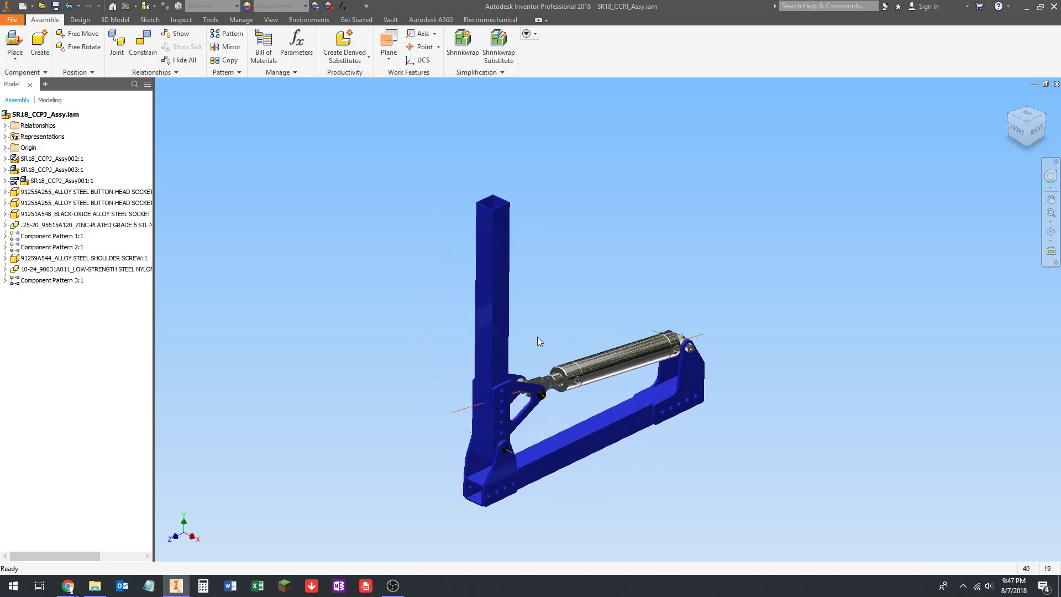
{"action": "key", "text": "ctrl+s"}
{"action": "left_click", "coordinate": [576, 242]}
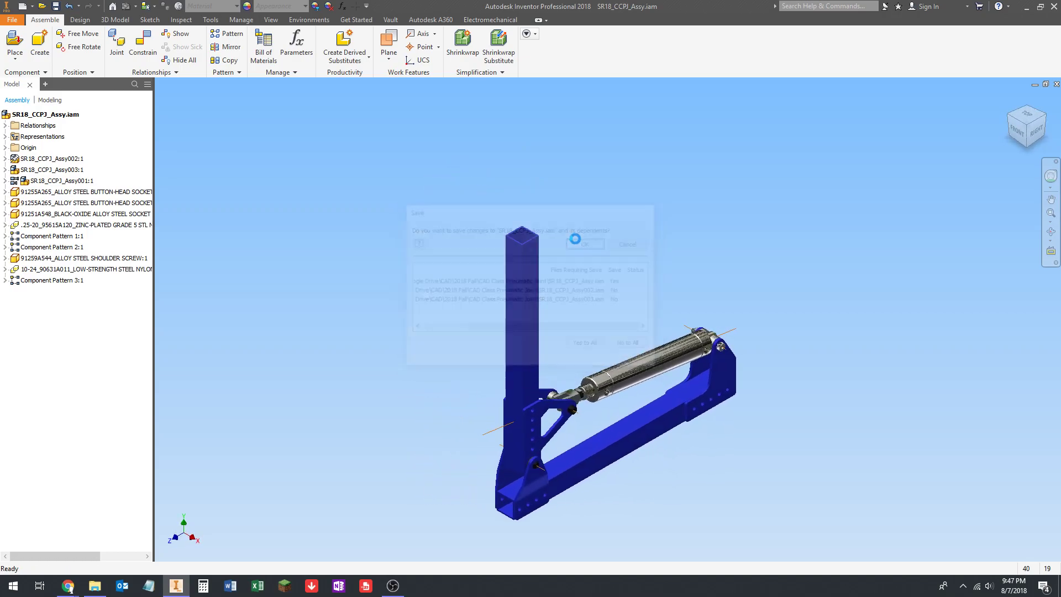